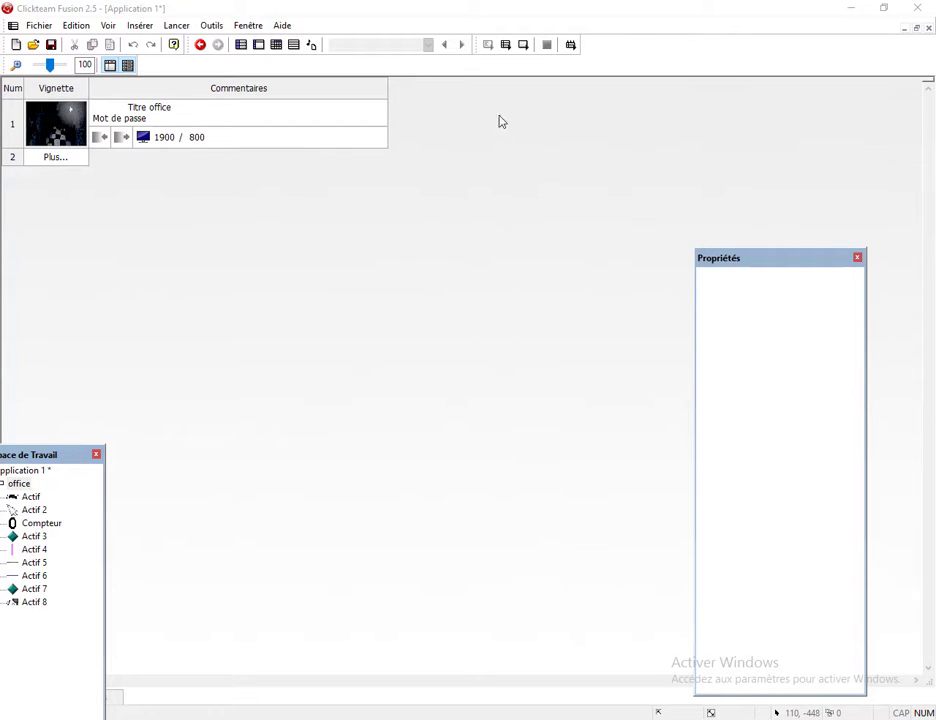
# Run the finished application to preview the office view and toggle the camera monitor.
pyautogui.click(506, 46)
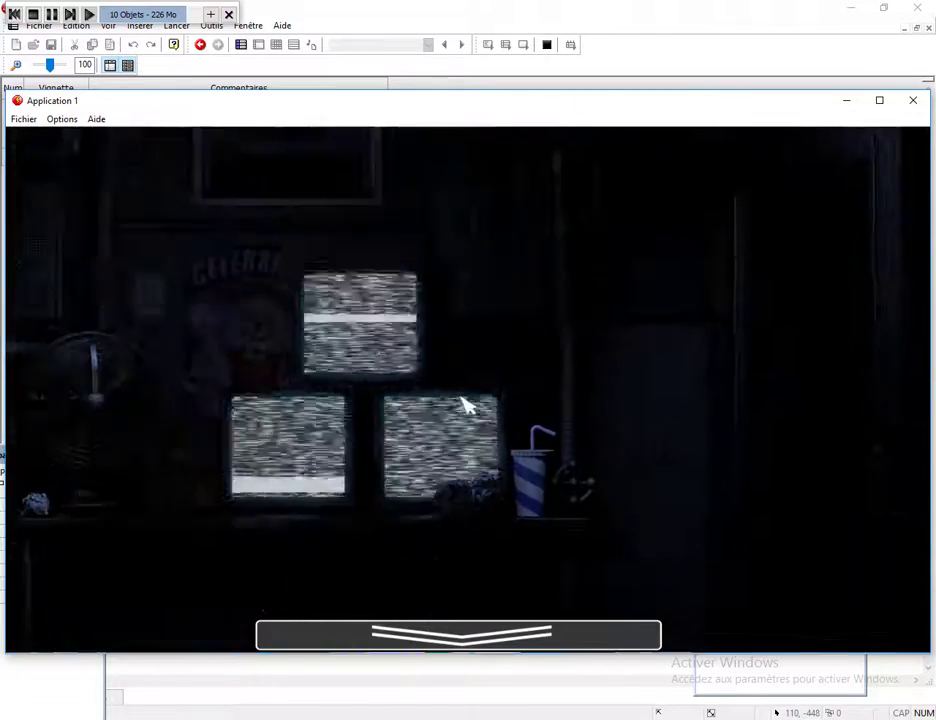
pyautogui.moveTo(466, 632)
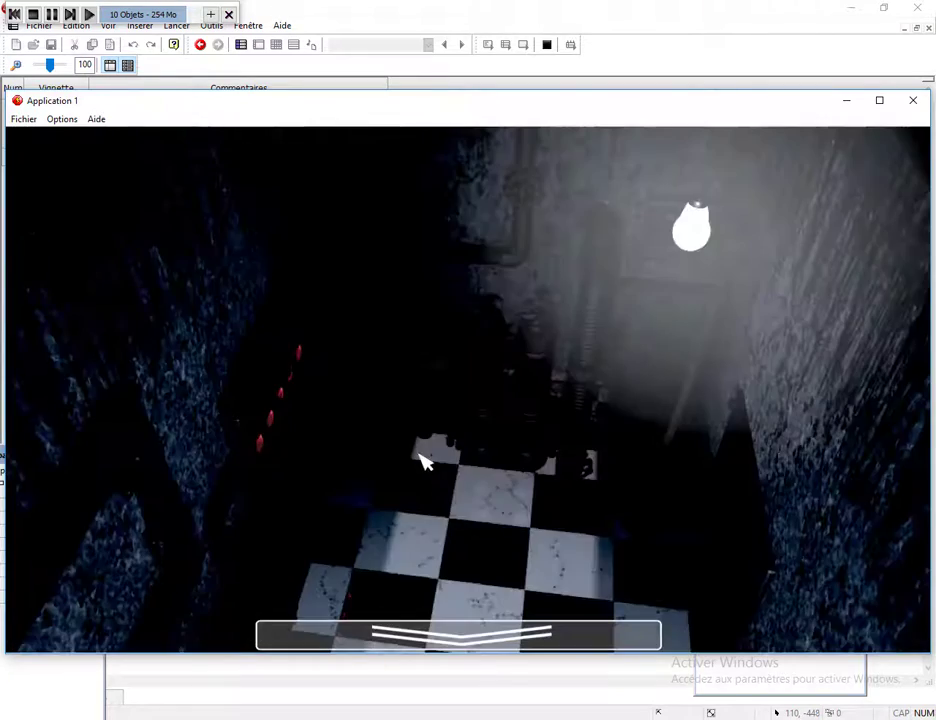
pyautogui.moveTo(410, 624)
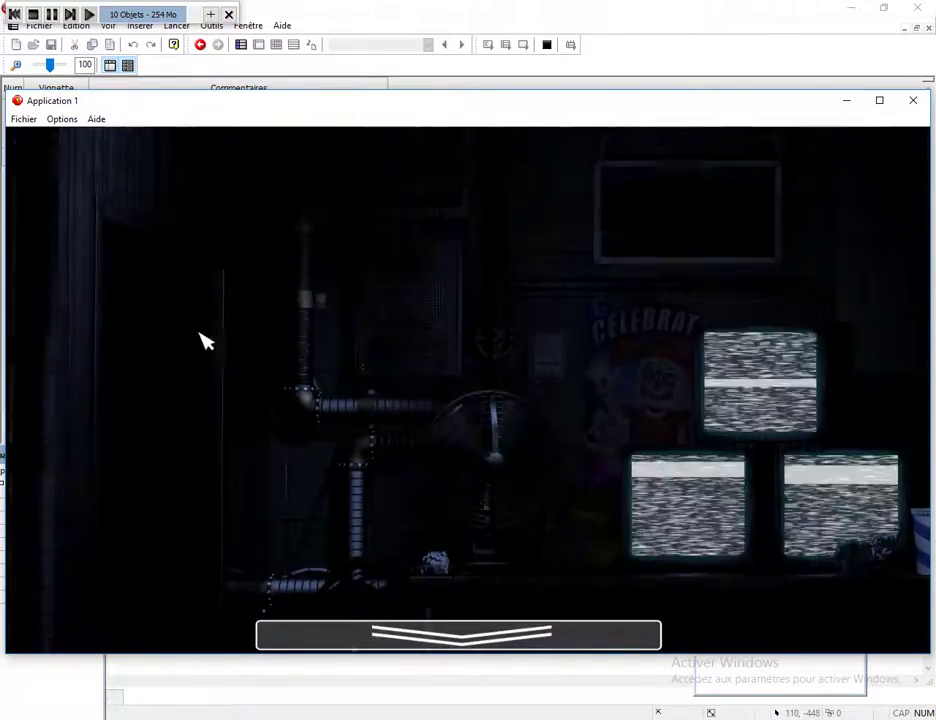
pyautogui.moveTo(506, 640)
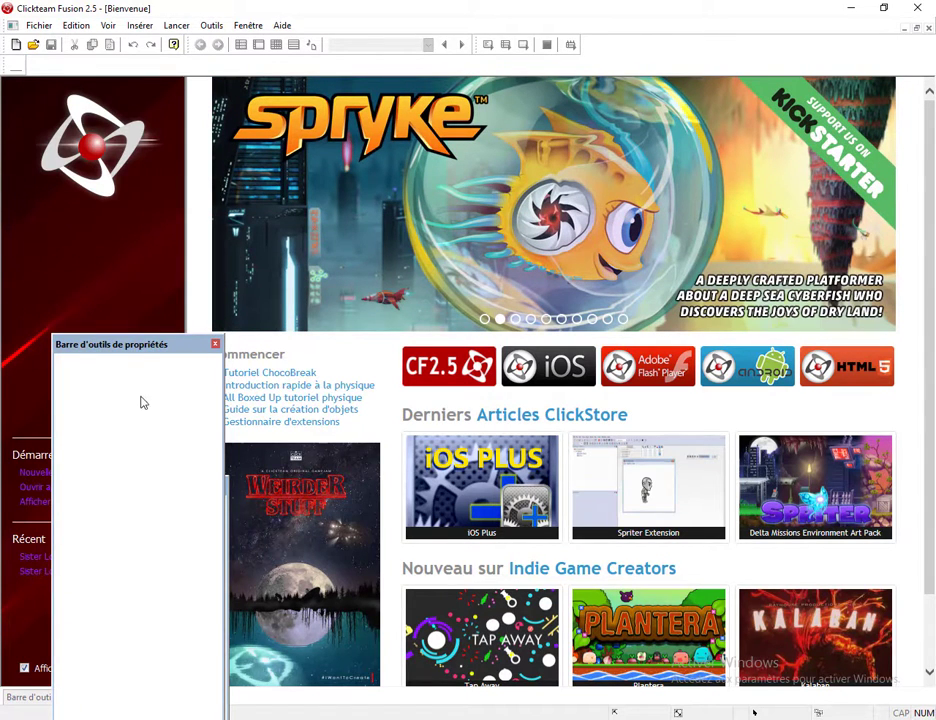
# Move the floating properties and workspace windows away from the start links and create a new application.
pyautogui.moveTo(137, 345); pyautogui.dragTo(583, 385)
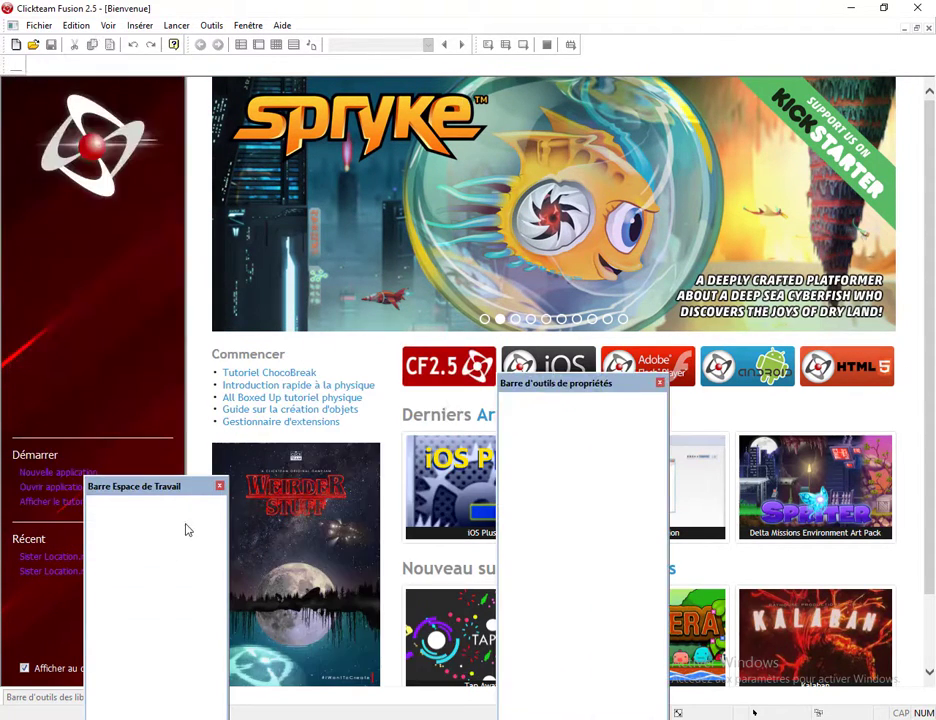
pyautogui.moveTo(168, 486); pyautogui.dragTo(99, 390)
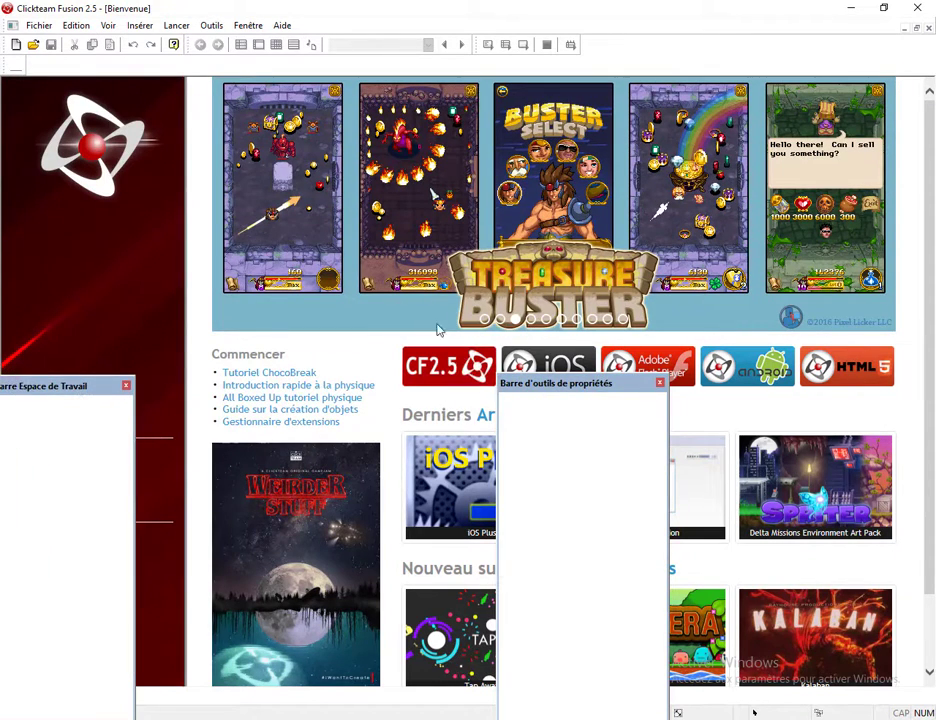
pyautogui.moveTo(549, 393); pyautogui.dragTo(551, 229)
pyautogui.moveTo(67, 389); pyautogui.dragTo(395, 376)
pyautogui.click(44, 479)
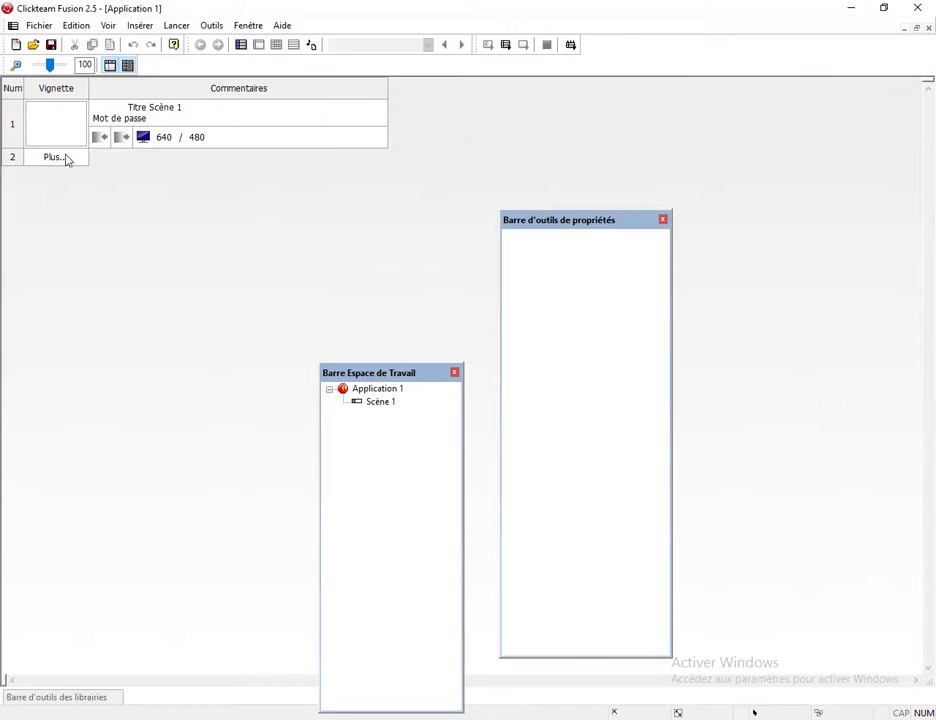
# Rename the first scene "office" and open it for editing.
pyautogui.click(181, 109)
pyautogui.write('office')
pyautogui.press('Return')
pyautogui.doubleClick(67, 138)
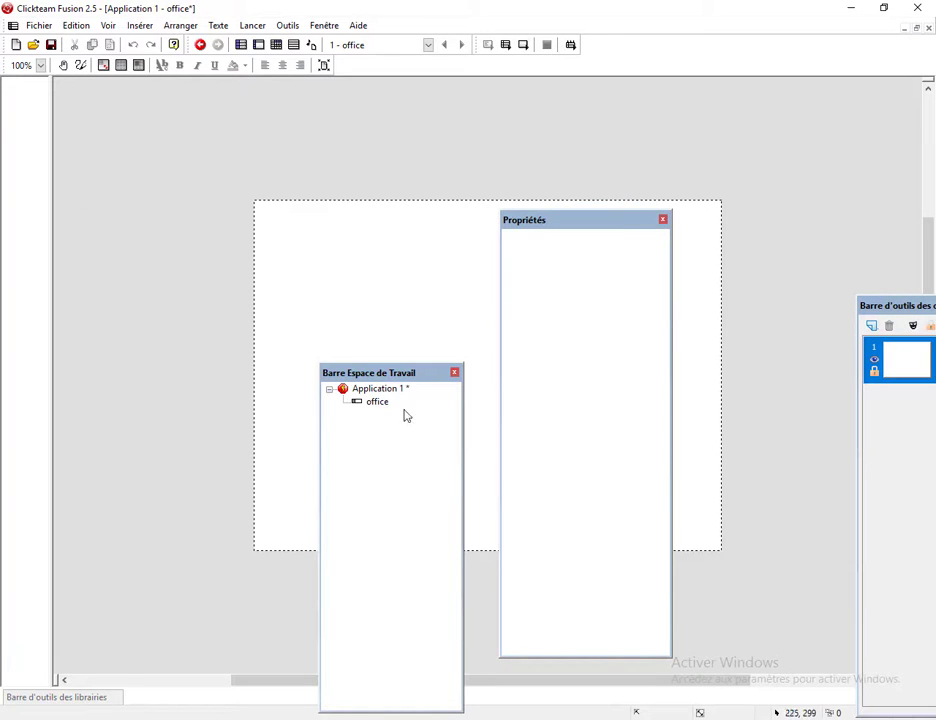
# Set the application's window size to 1280 x 720 and apply the same size to the scene.
pyautogui.click(377, 389)
pyautogui.click(533, 240)
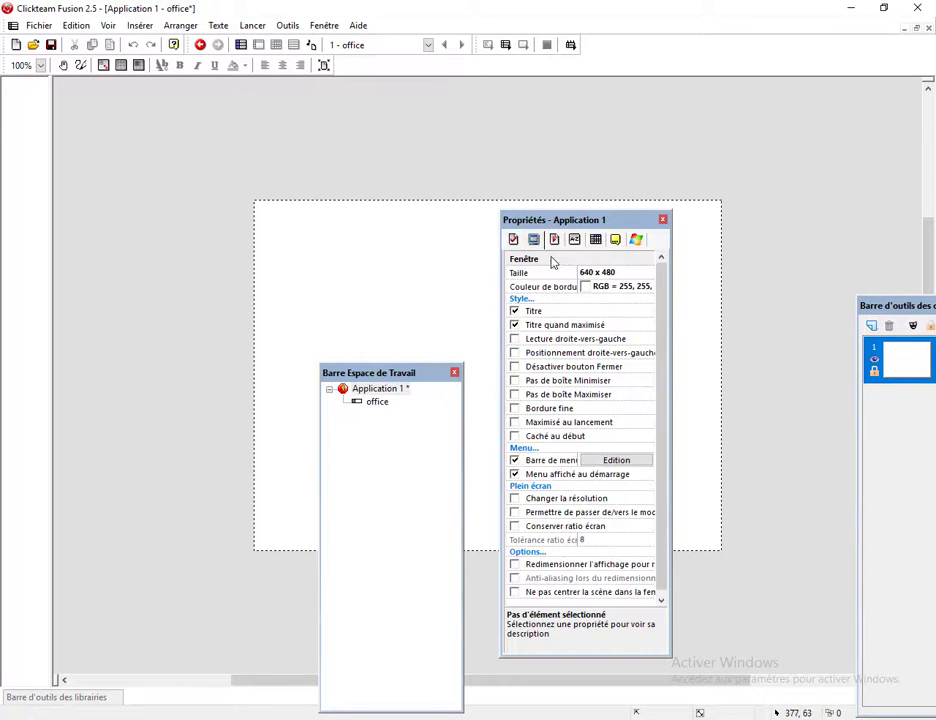
pyautogui.click(606, 279)
pyautogui.click(650, 272)
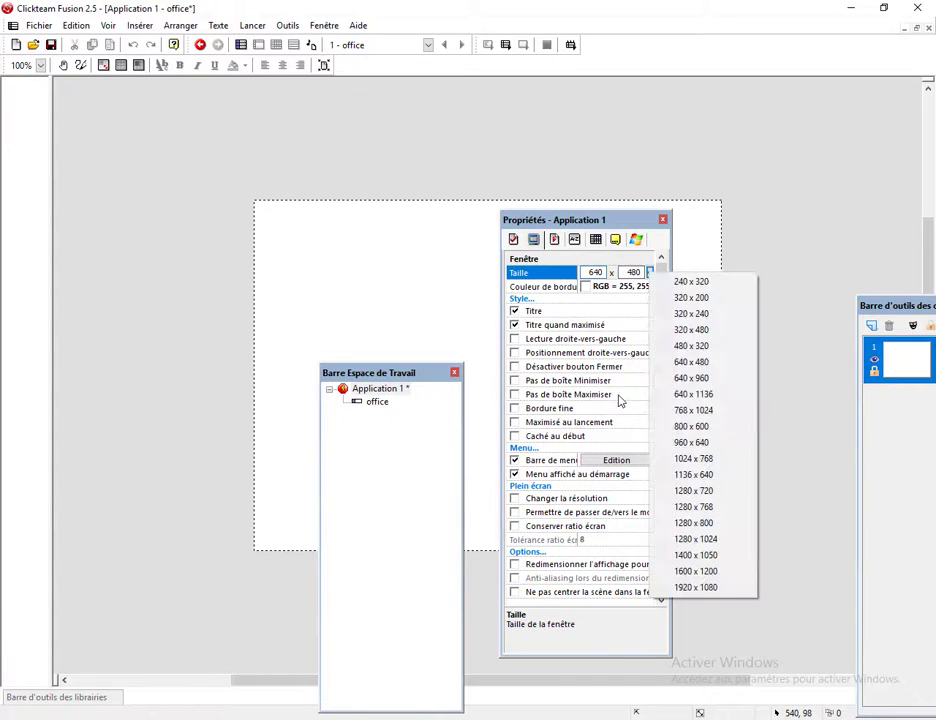
pyautogui.click(727, 492)
pyautogui.click(535, 398)
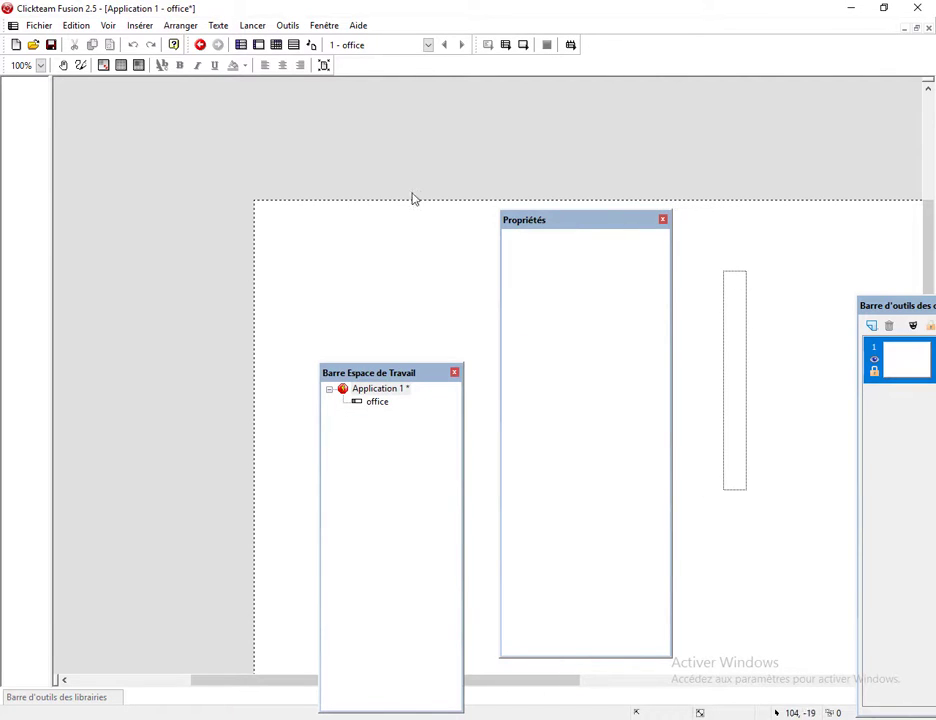
# Move the floating properties and workspace windows away from the middle of the scene.
pyautogui.moveTo(535, 220); pyautogui.dragTo(106, 206)
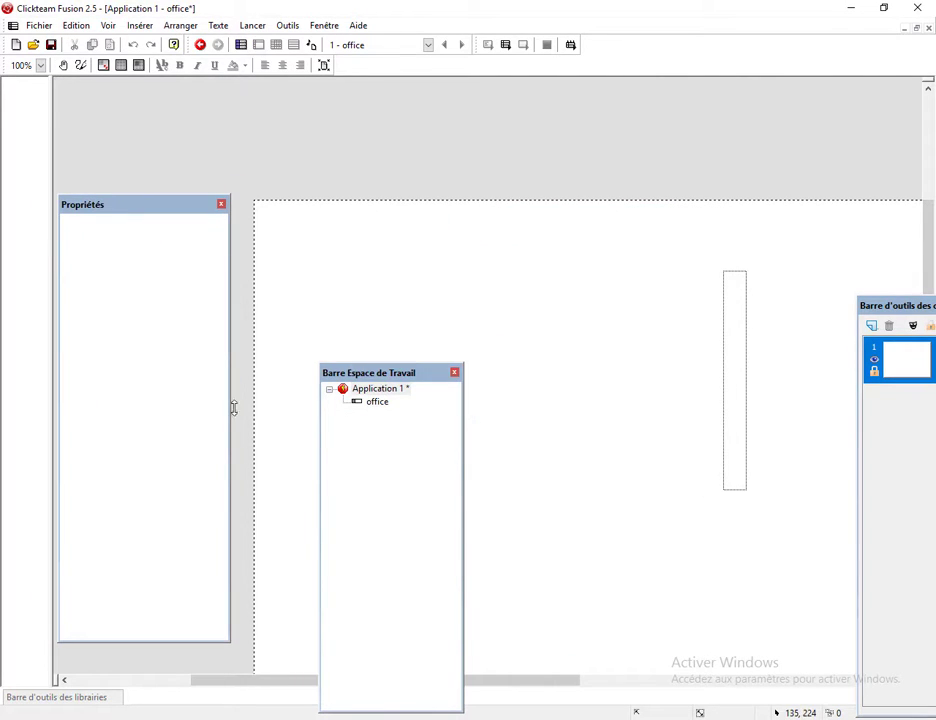
pyautogui.moveTo(378, 373); pyautogui.dragTo(139, 403)
pyautogui.keyDown('ctrl'); pyautogui.scroll(-2, 142, 387); pyautogui.keyUp('ctrl')
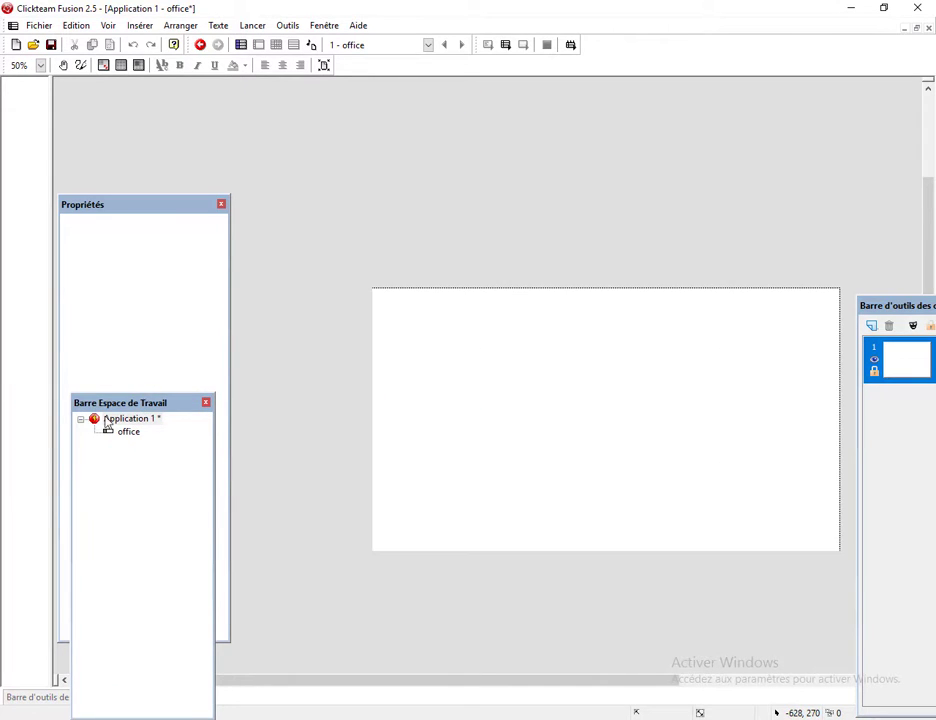
pyautogui.moveTo(403, 684); pyautogui.dragTo(493, 683)
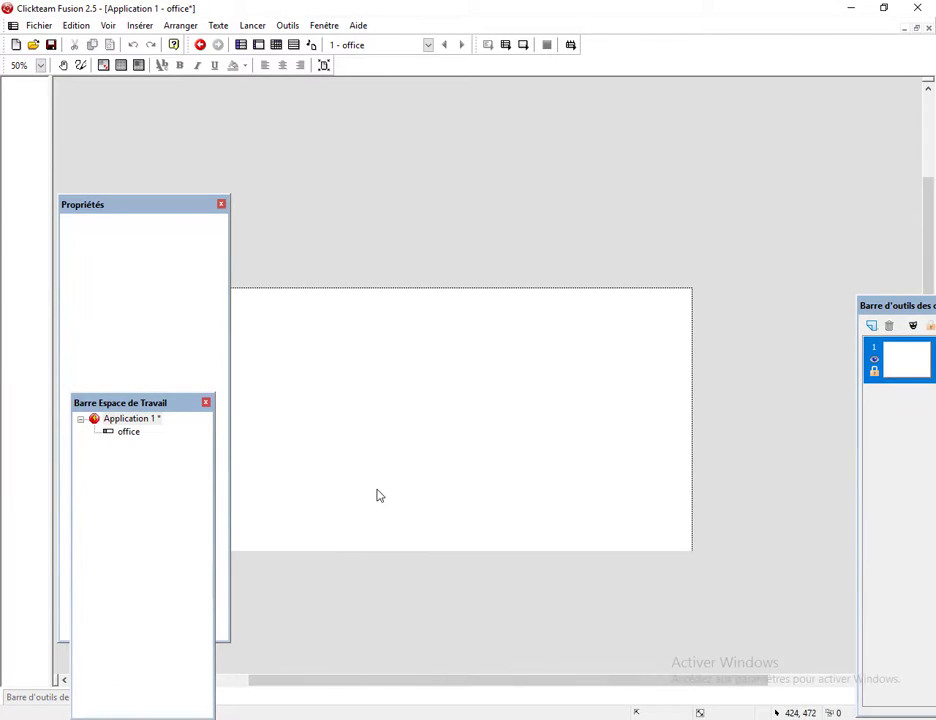
# Insert an Active object (Actif) at about 495, 287 in the scene and open it for image editing.
pyautogui.doubleClick(378, 495)
pyautogui.doubleClick(439, 278)
pyautogui.click(410, 398)
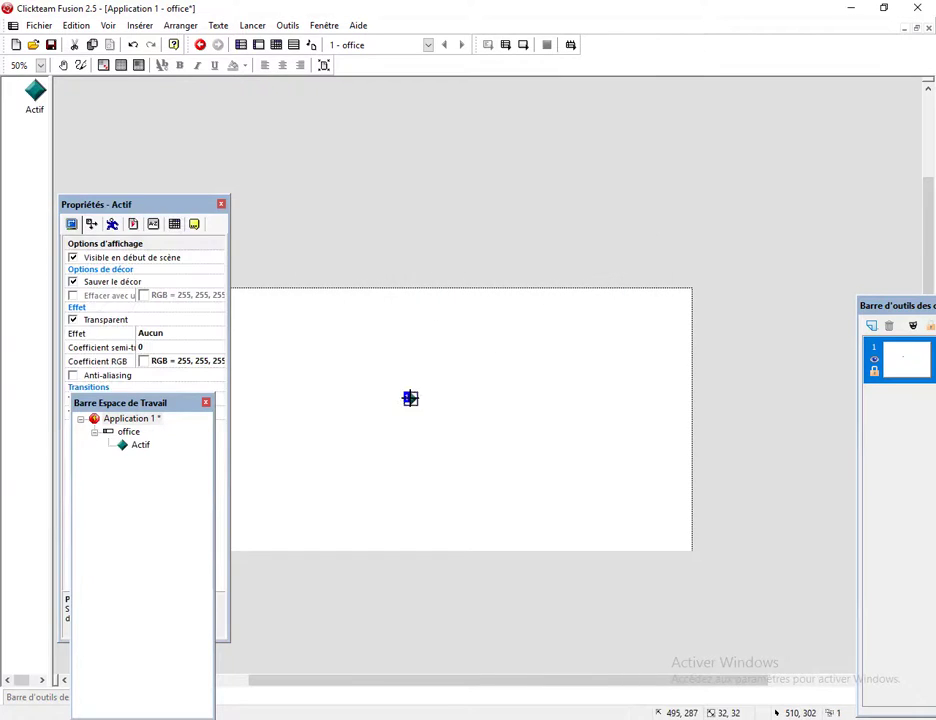
pyautogui.doubleClick(410, 398)
pyautogui.click(30, 31)
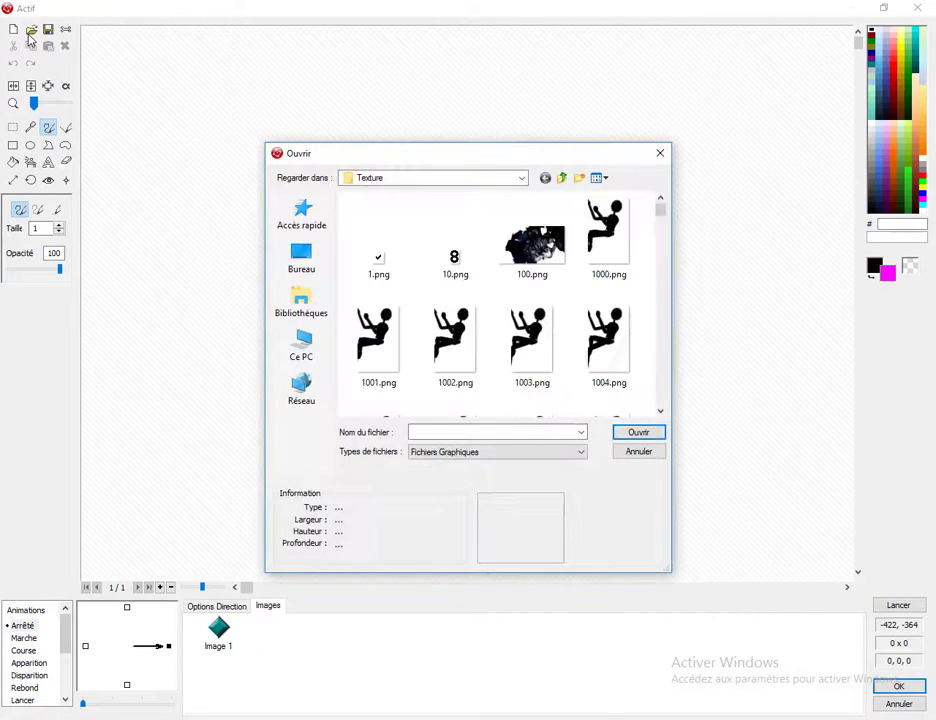
pyautogui.scroll(-10, 522, 359)
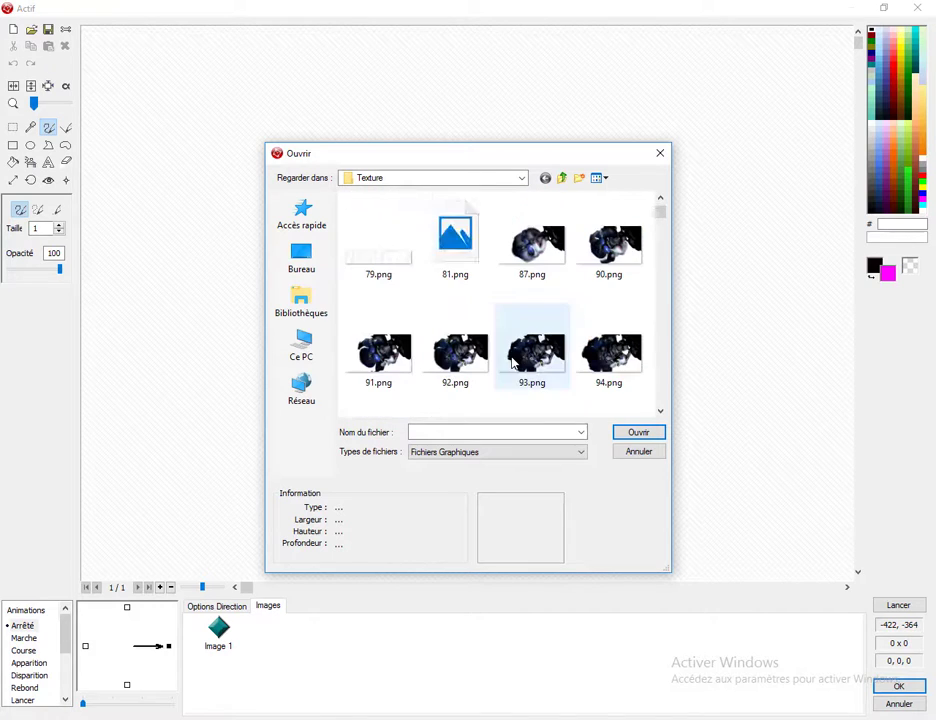
pyautogui.click(513, 362)
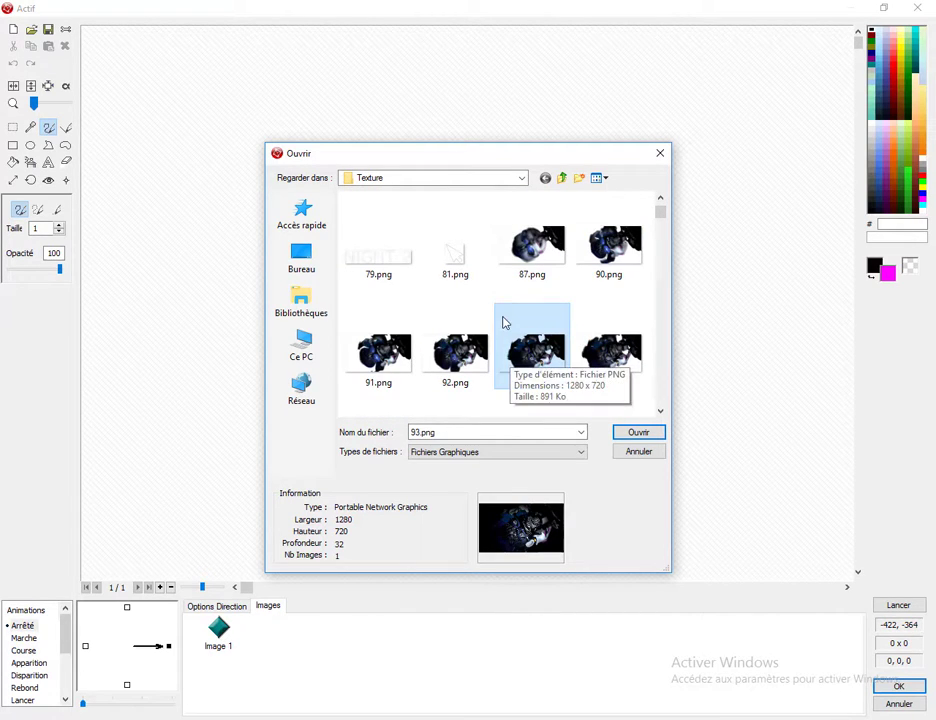
pyautogui.press('o')
pyautogui.doubleClick(528, 253)
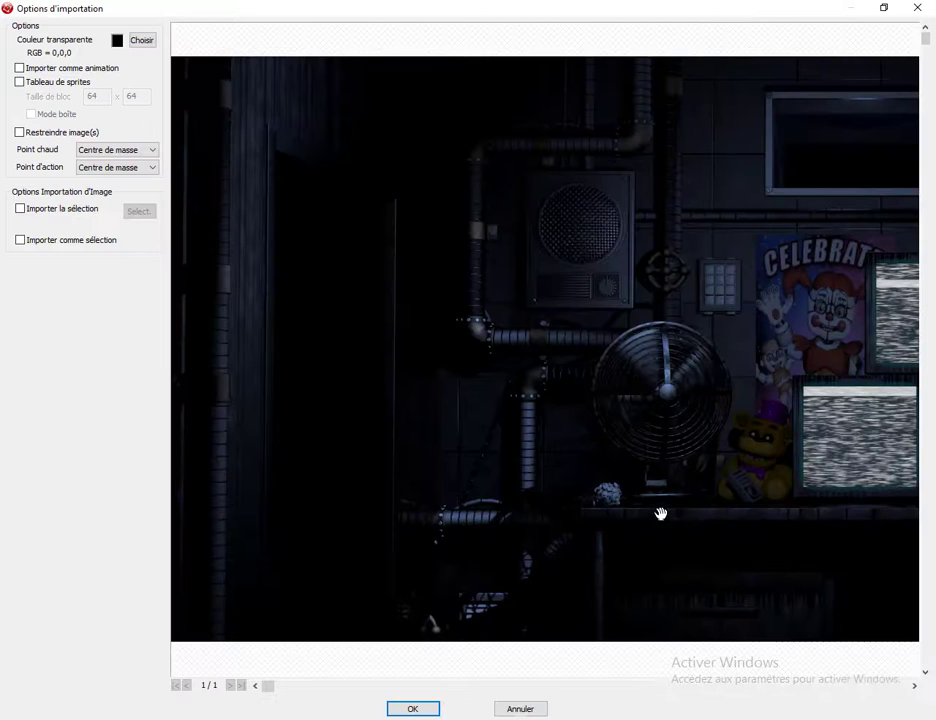
pyautogui.click(40, 69)
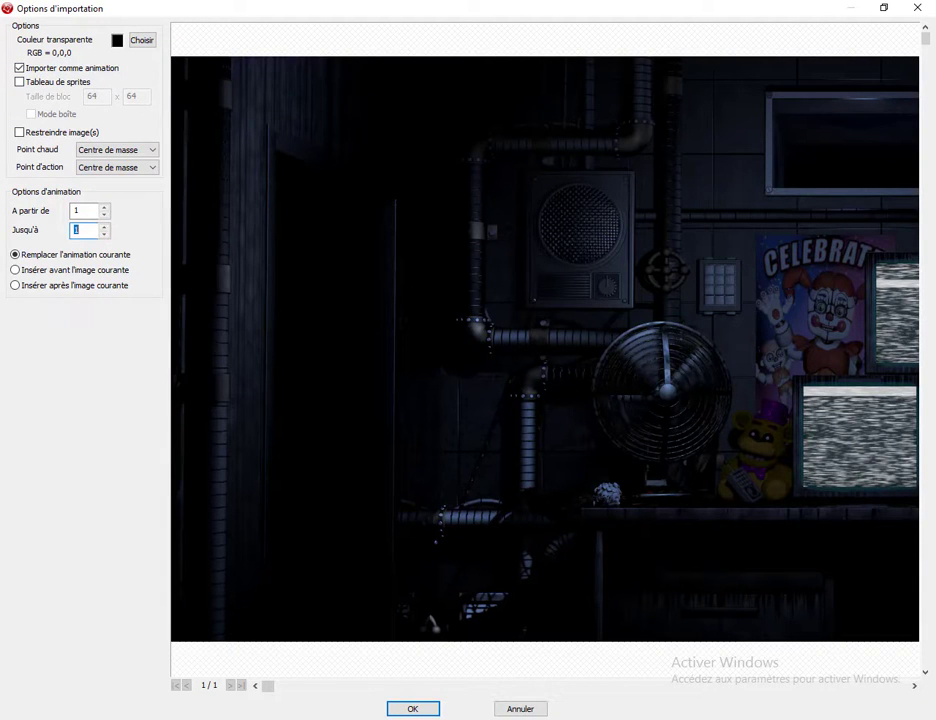
pyautogui.click(520, 709)
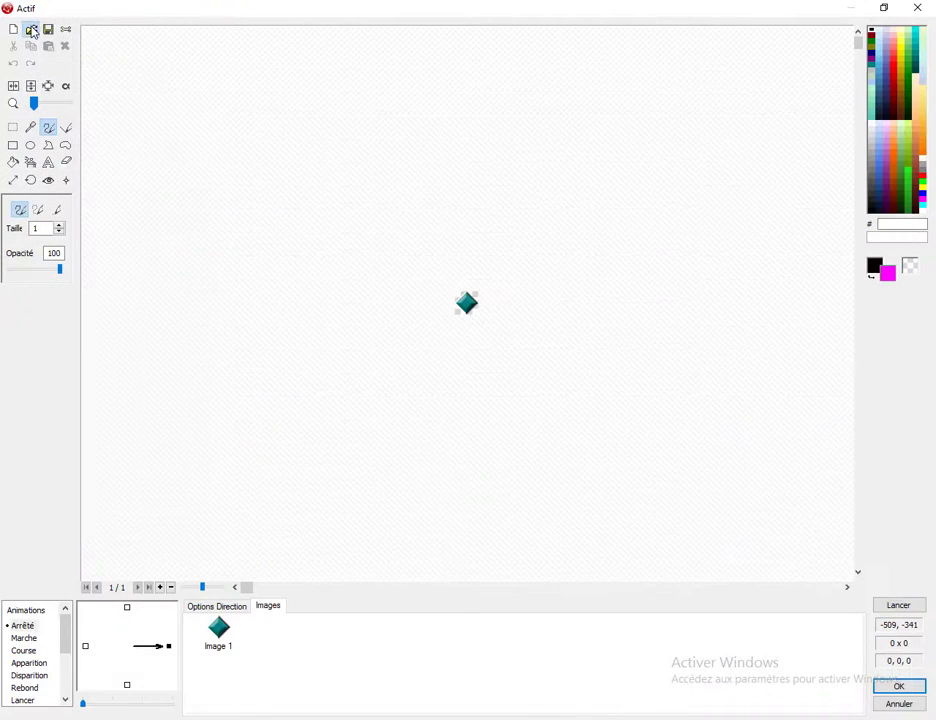
# Import office 1.png from the Texture folder as an animation, replacing the Active object's current animation.
pyautogui.click(31, 29)
pyautogui.click(532, 350)
pyautogui.press('o')
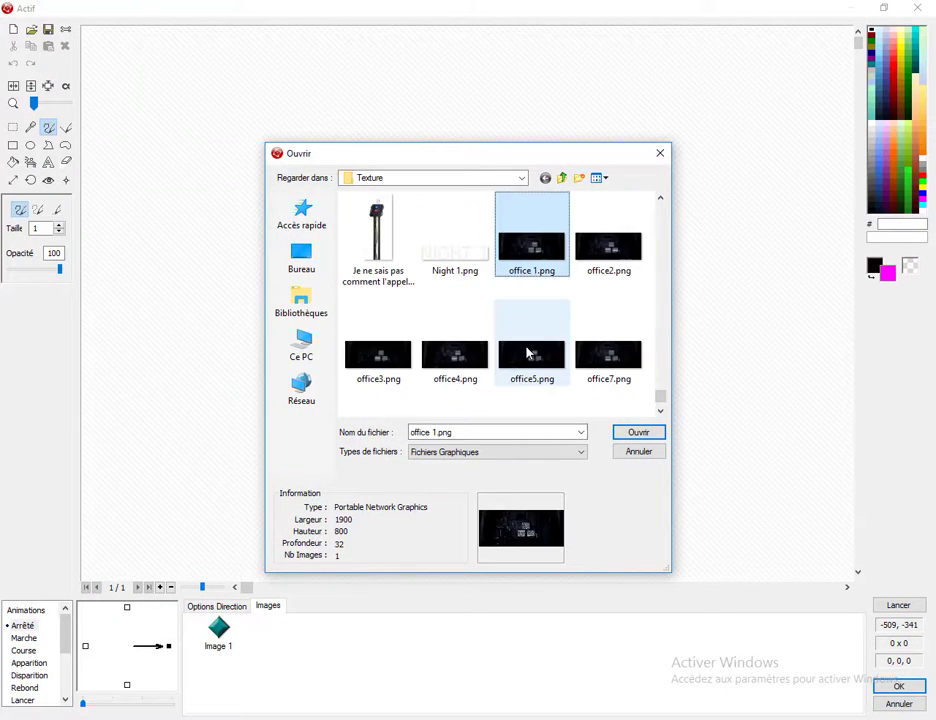
pyautogui.click(596, 246)
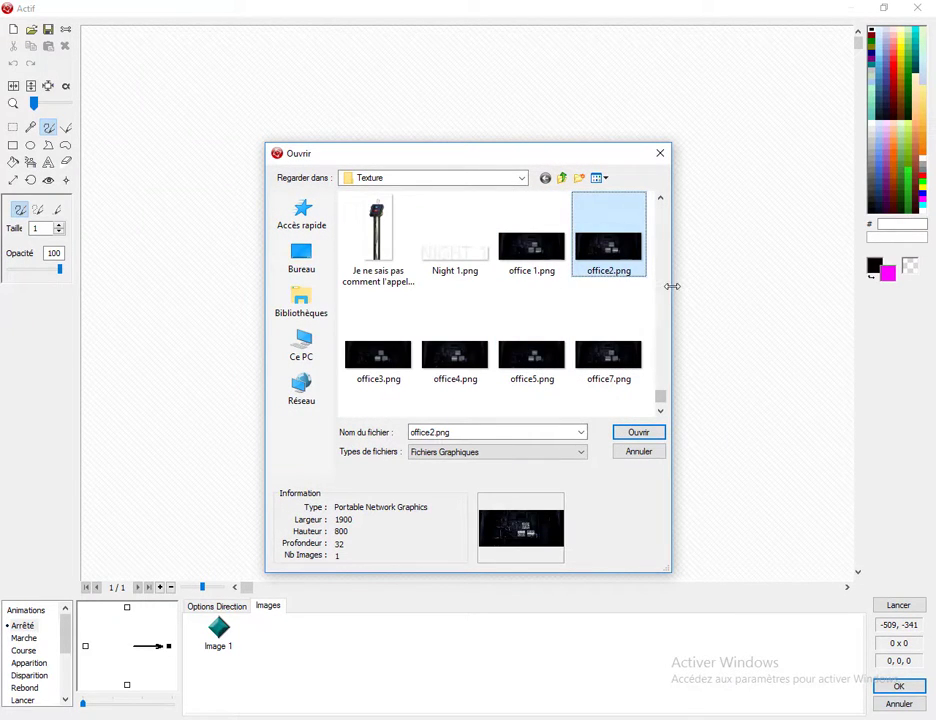
pyautogui.moveTo(672, 286); pyautogui.dragTo(897, 288)
pyautogui.scroll(3, 722, 318)
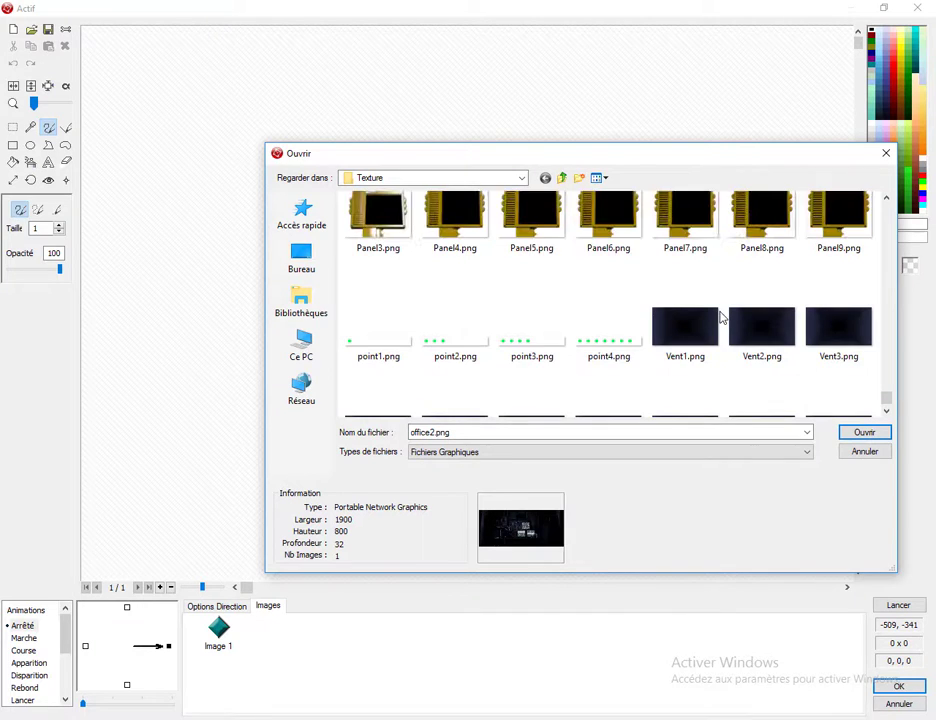
pyautogui.scroll(6, 722, 318)
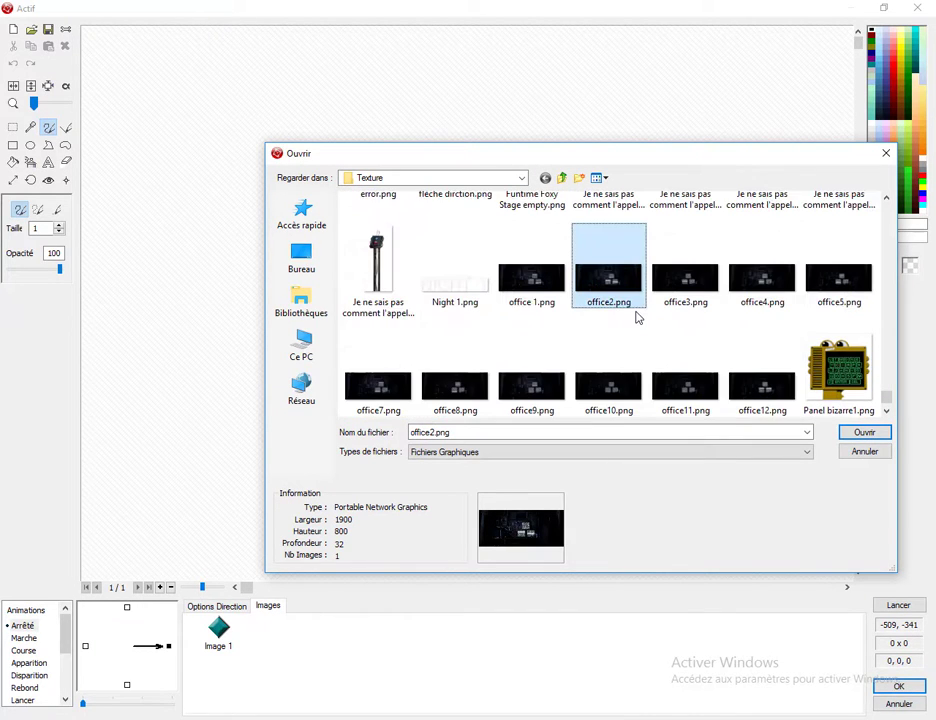
pyautogui.click(538, 291)
pyautogui.doubleClick(549, 293)
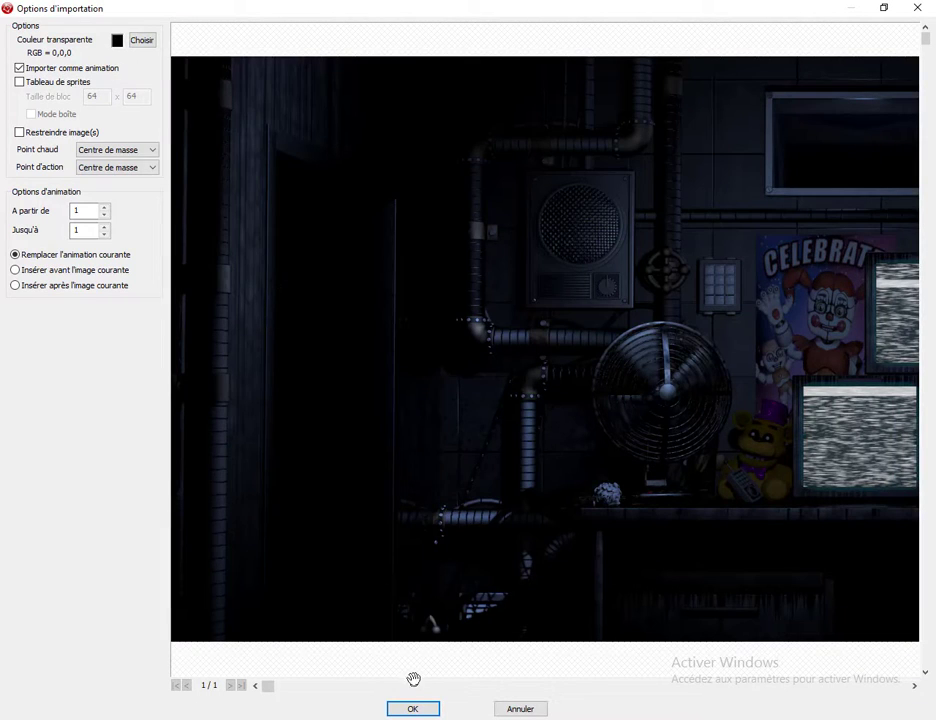
pyautogui.click(412, 708)
# Add a new blank image after Image 1 in the Active object's animation.
pyautogui.rightClick(281, 642)
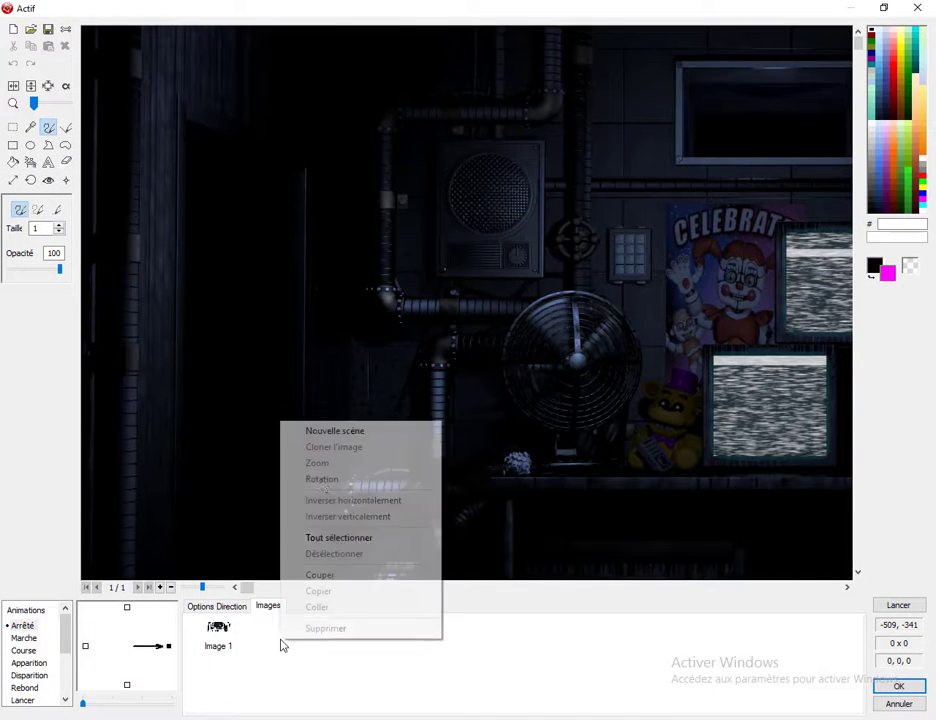
pyautogui.click(240, 630)
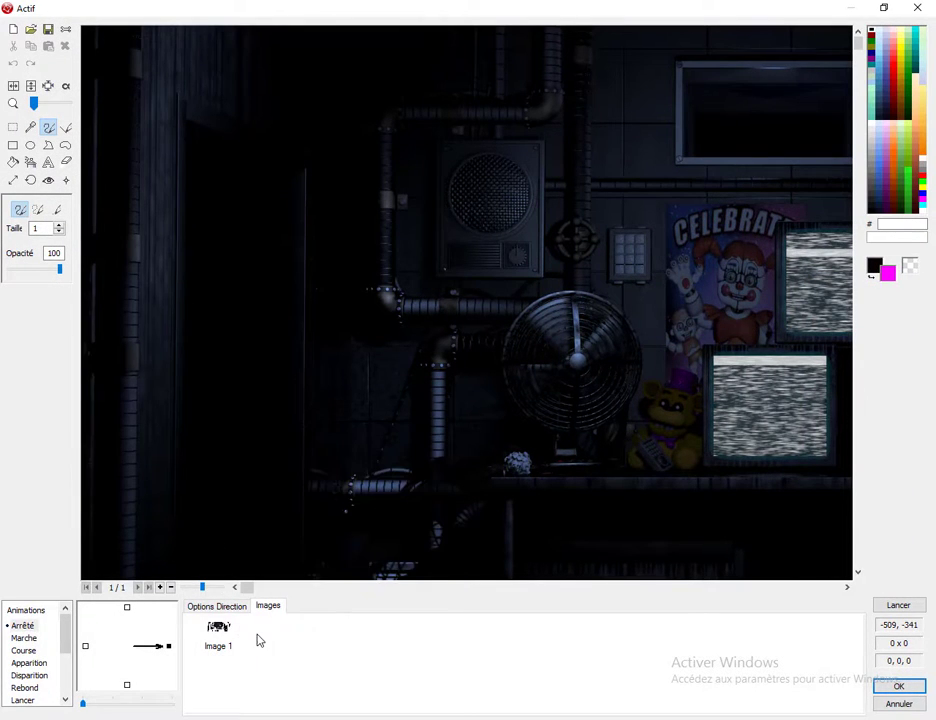
pyautogui.rightClick(258, 641)
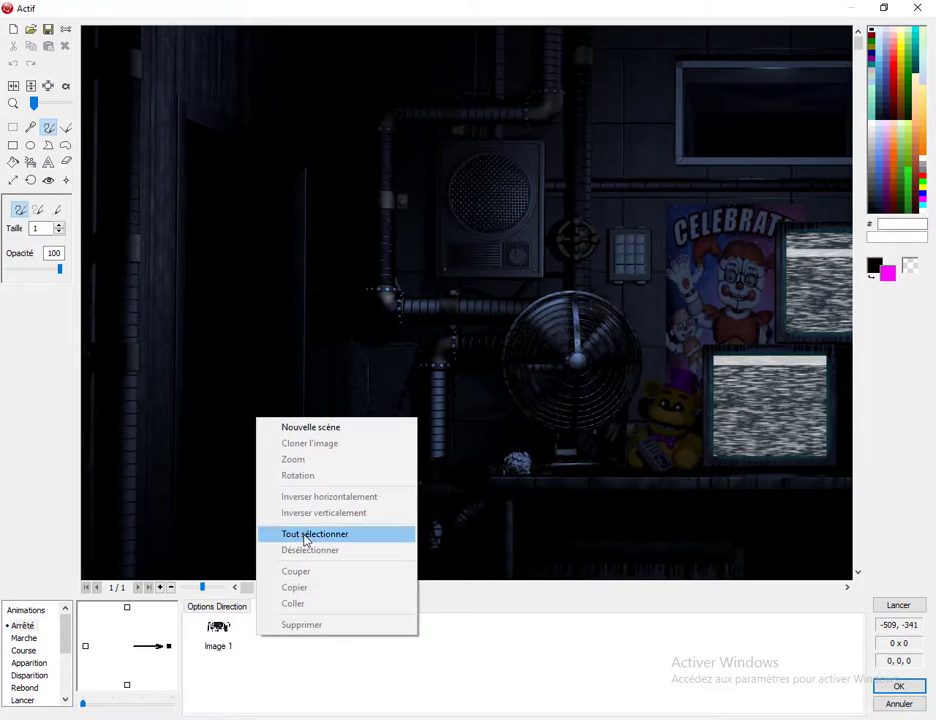
pyautogui.click(322, 428)
pyautogui.click(287, 645)
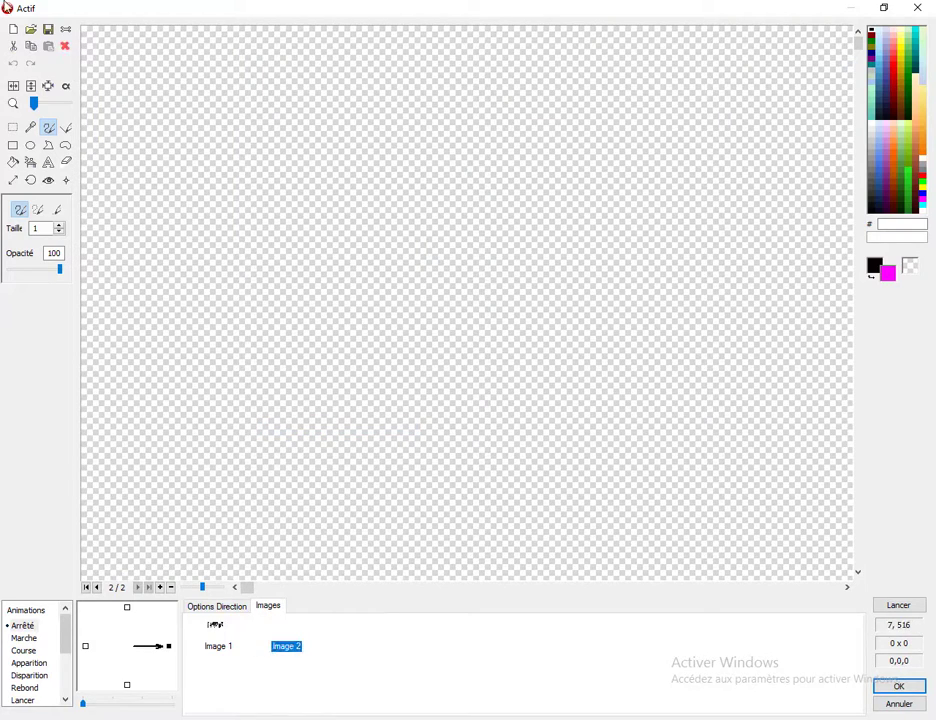
# Import office2.png from the Texture folder as an animation covering images 1 to 4, replacing the current animation.
pyautogui.click(30, 30)
pyautogui.scroll(-3, 663, 332)
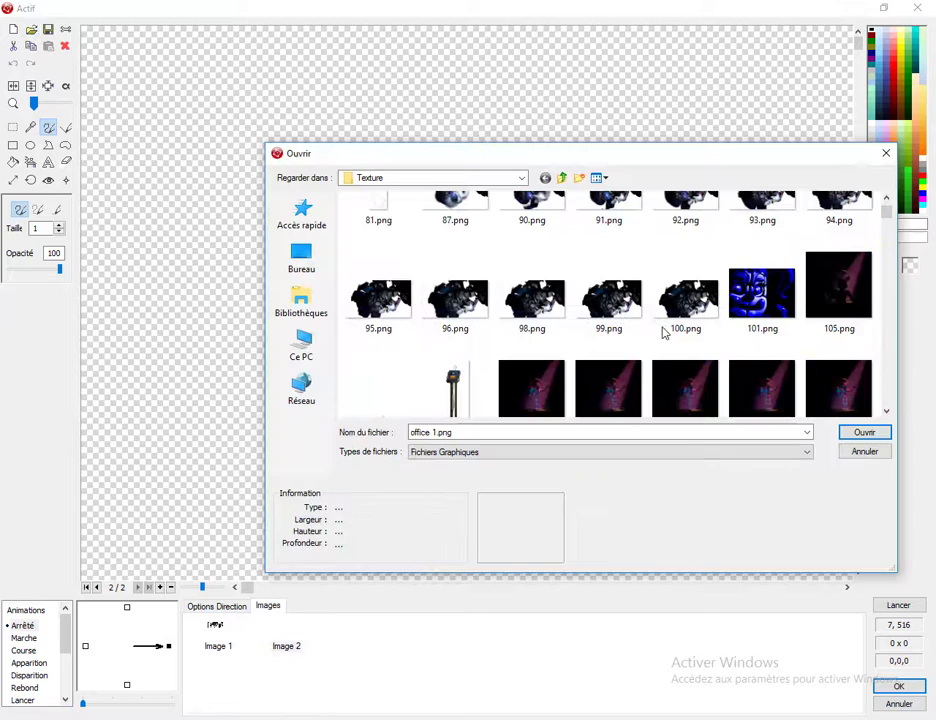
pyautogui.click(610, 328)
pyautogui.press('o')
pyautogui.doubleClick(598, 264)
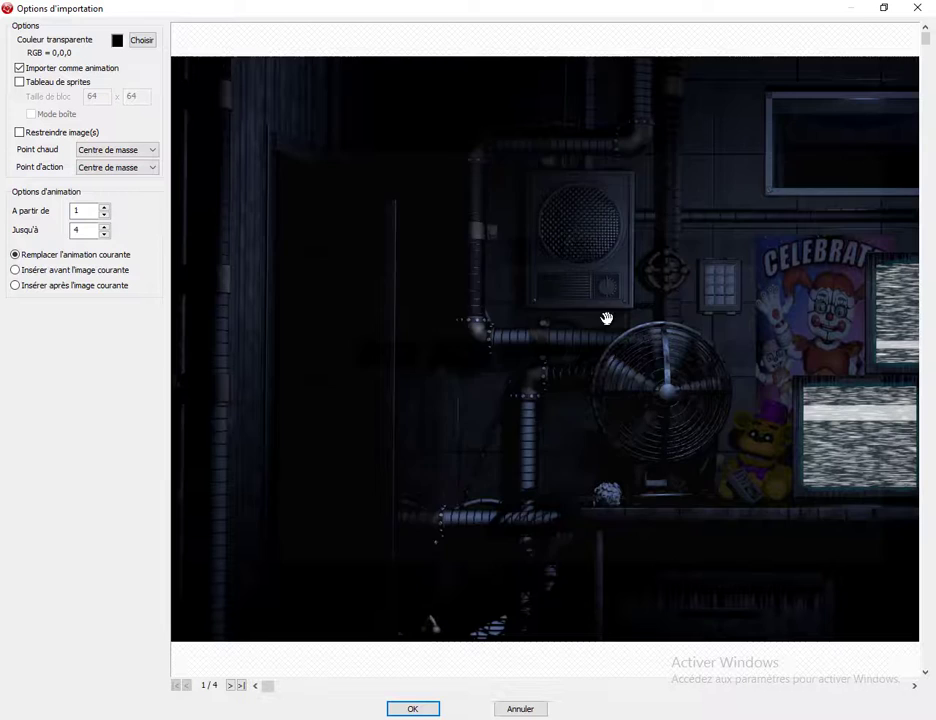
pyautogui.click(232, 686)
pyautogui.click(232, 686)
pyautogui.click(233, 686)
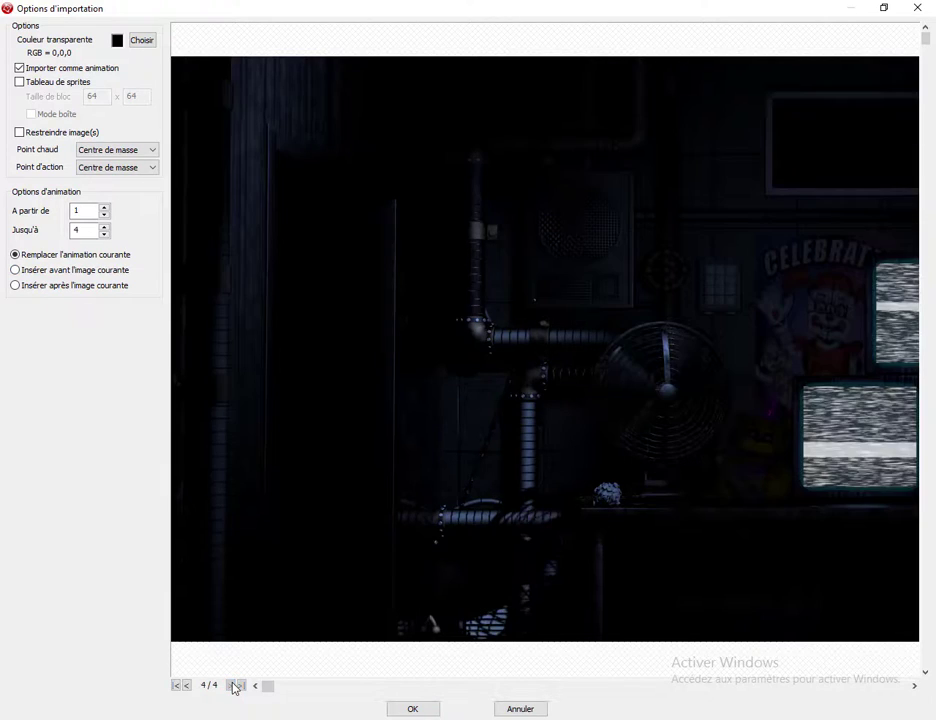
pyautogui.click(412, 709)
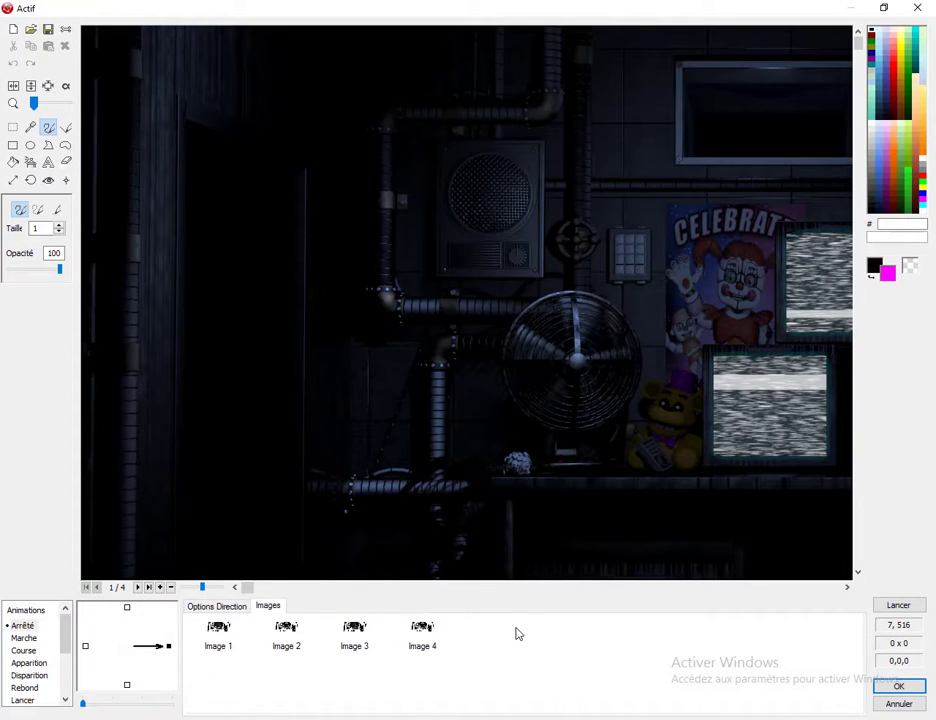
# Add a new blank image after Image 4 in the Active object's animation.
pyautogui.rightClick(506, 640)
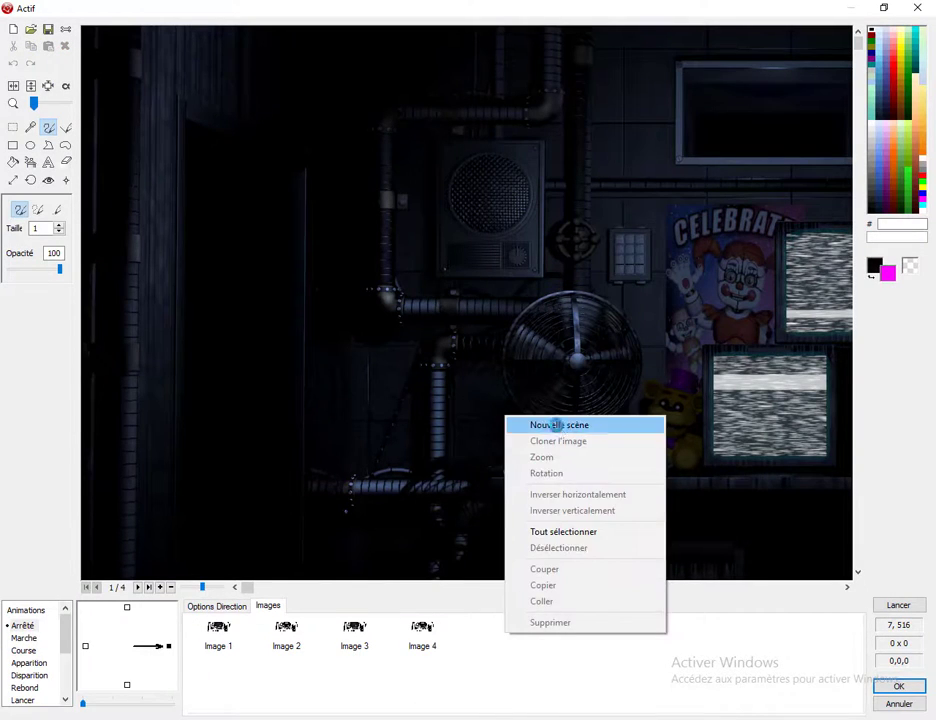
pyautogui.click(529, 424)
pyautogui.click(492, 640)
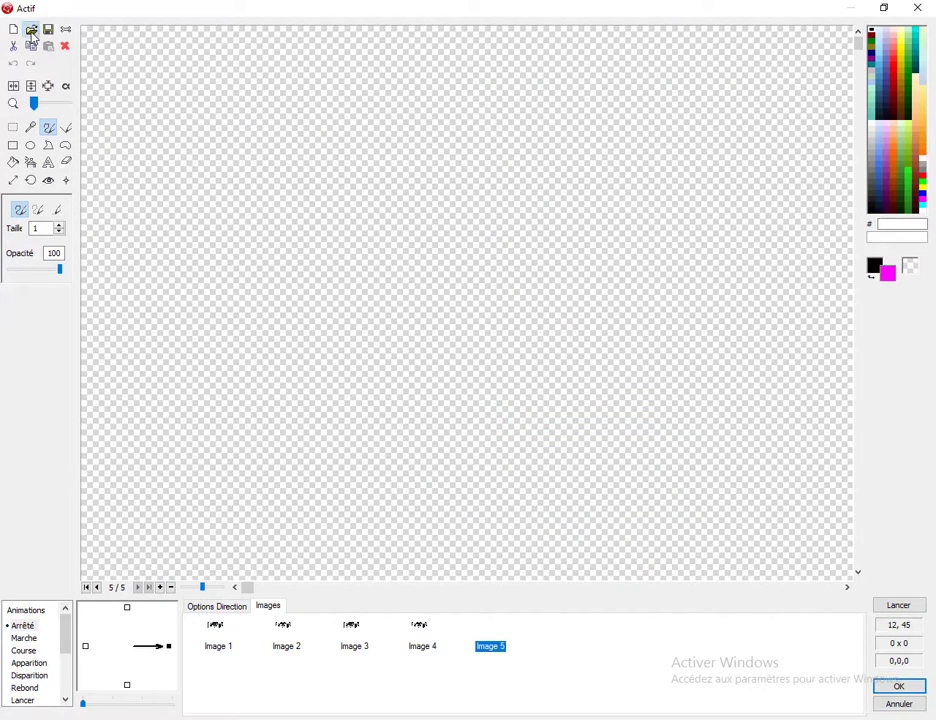
# Import office7.png from the Texture folder as an animation covering images 1 to 6, replacing the current animation, after previewing its frames.
pyautogui.click(31, 29)
pyautogui.click(530, 349)
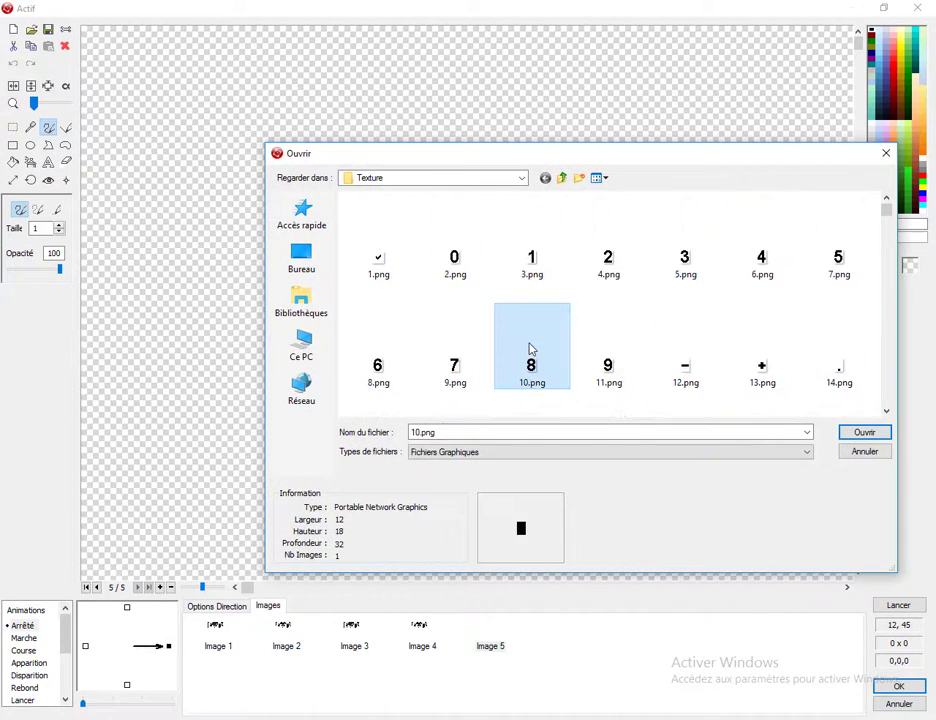
pyautogui.press('o')
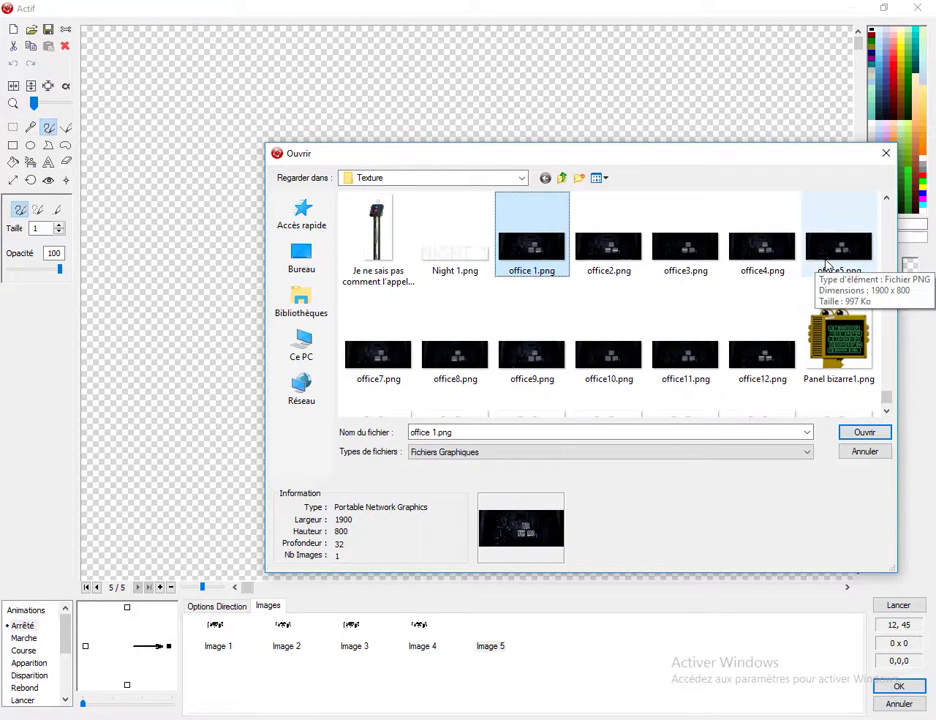
pyautogui.doubleClick(380, 355)
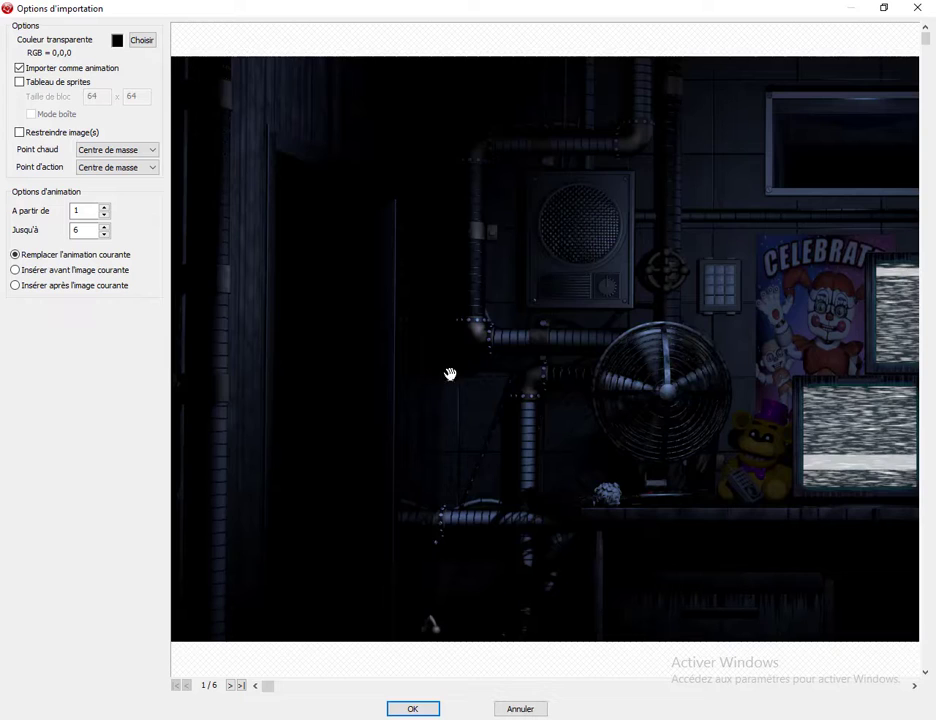
pyautogui.click(231, 686)
pyautogui.click(231, 686)
pyautogui.click(231, 686)
pyautogui.click(231, 686)
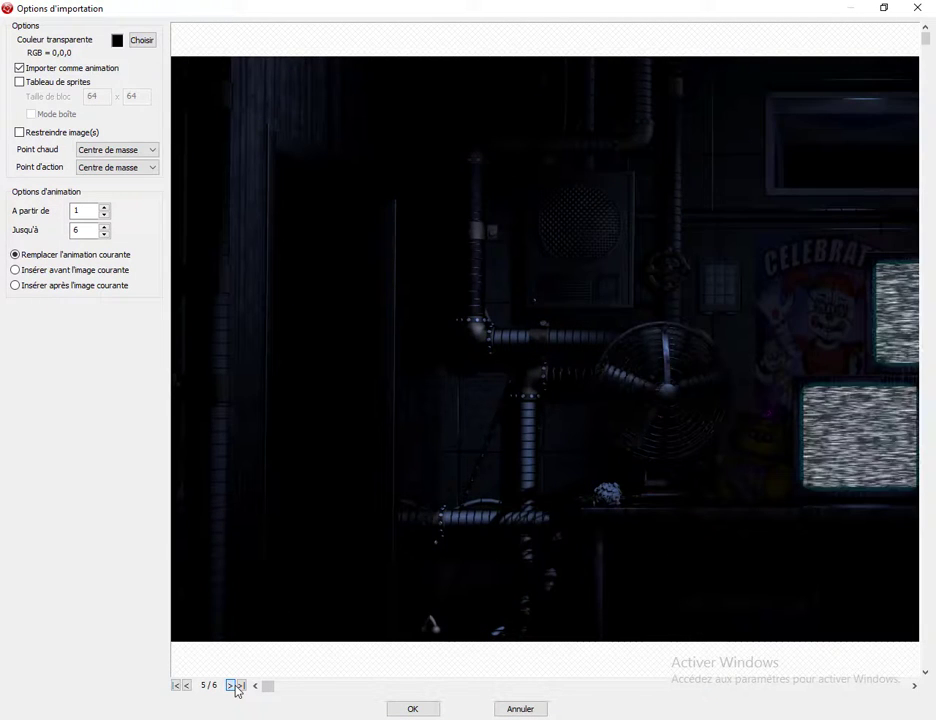
pyautogui.click(231, 686)
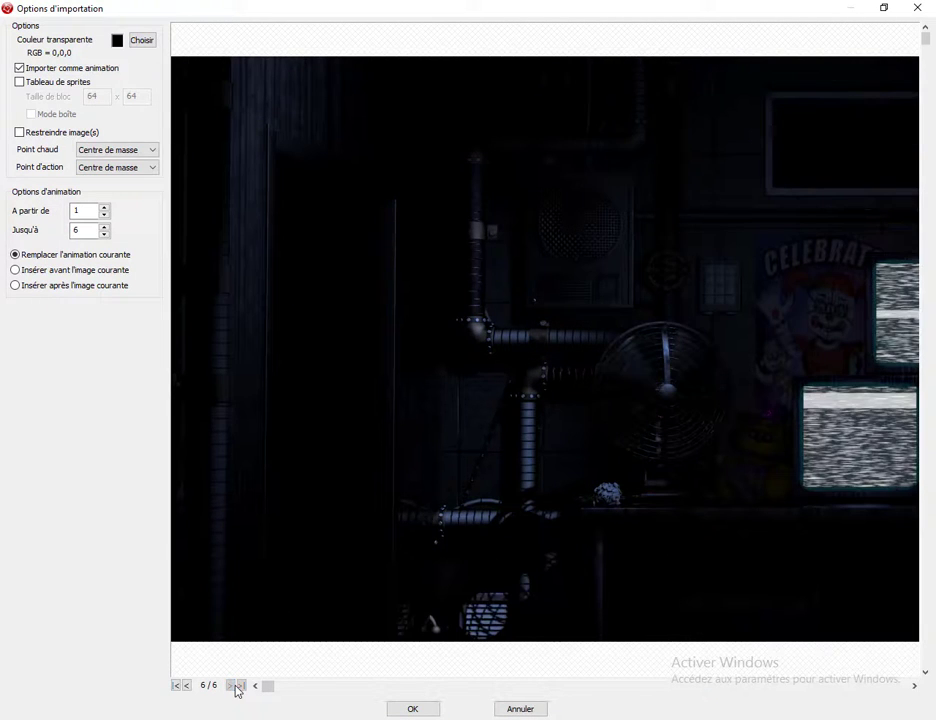
pyautogui.click(412, 709)
# Set the Arrêté animation to loop and play a preview of it.
pyautogui.click(557, 637)
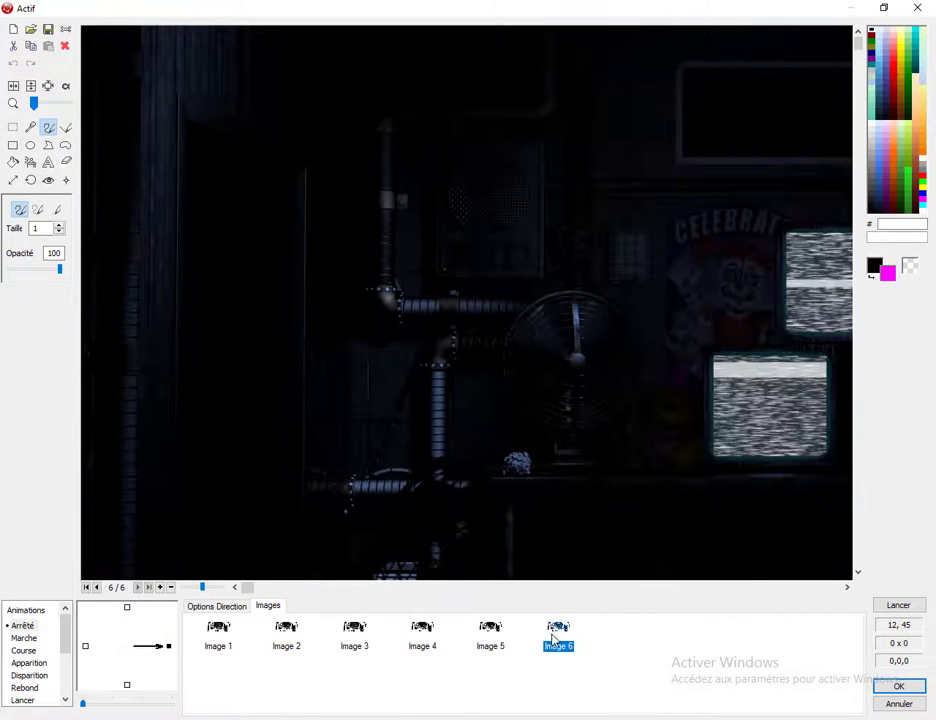
pyautogui.click(228, 632)
pyautogui.click(286, 632)
pyautogui.click(217, 606)
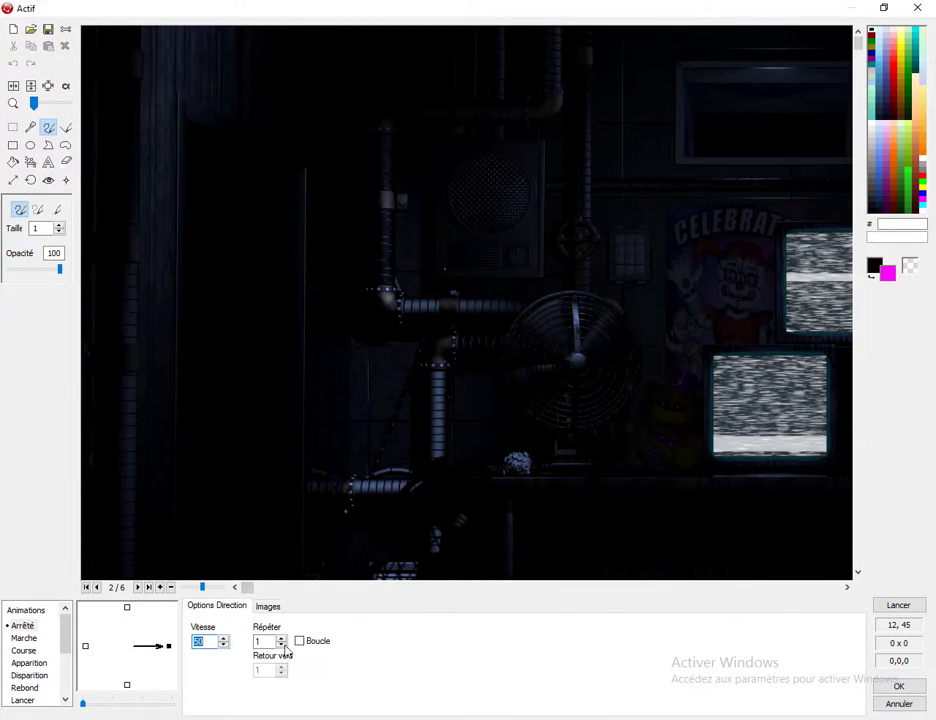
pyautogui.click(299, 641)
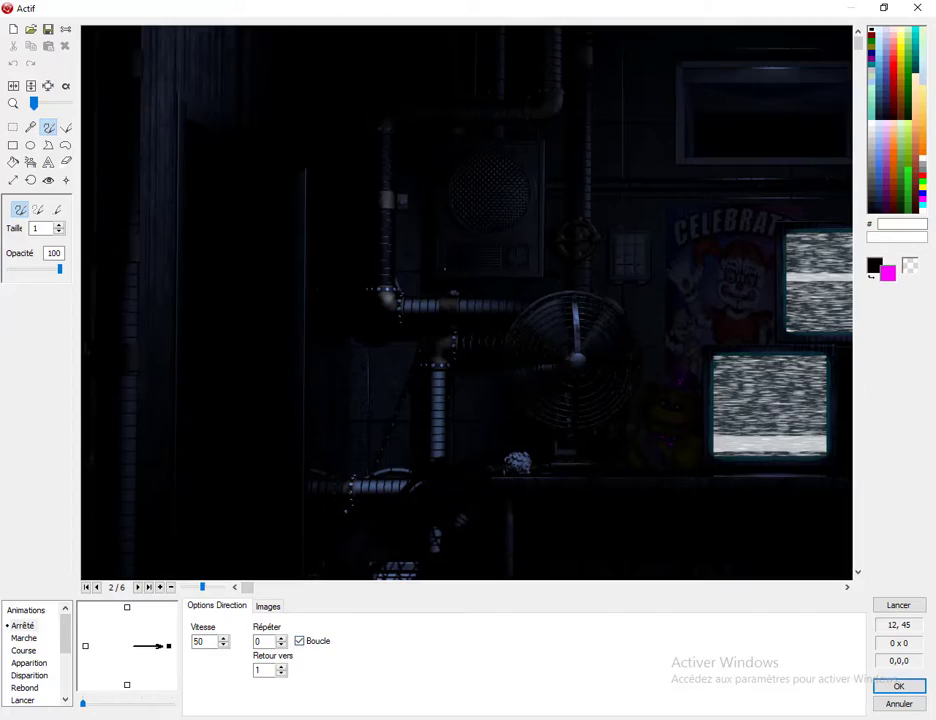
pyautogui.click(897, 607)
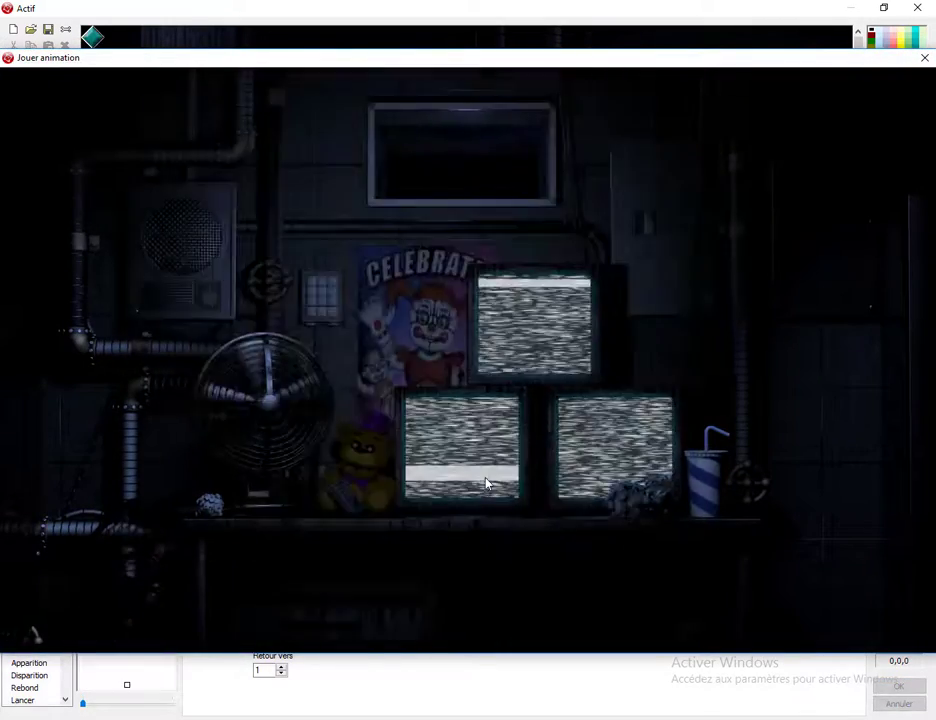
pyautogui.press('Escape')
# Delete all six images from the Arrêté animation.
pyautogui.click(269, 606)
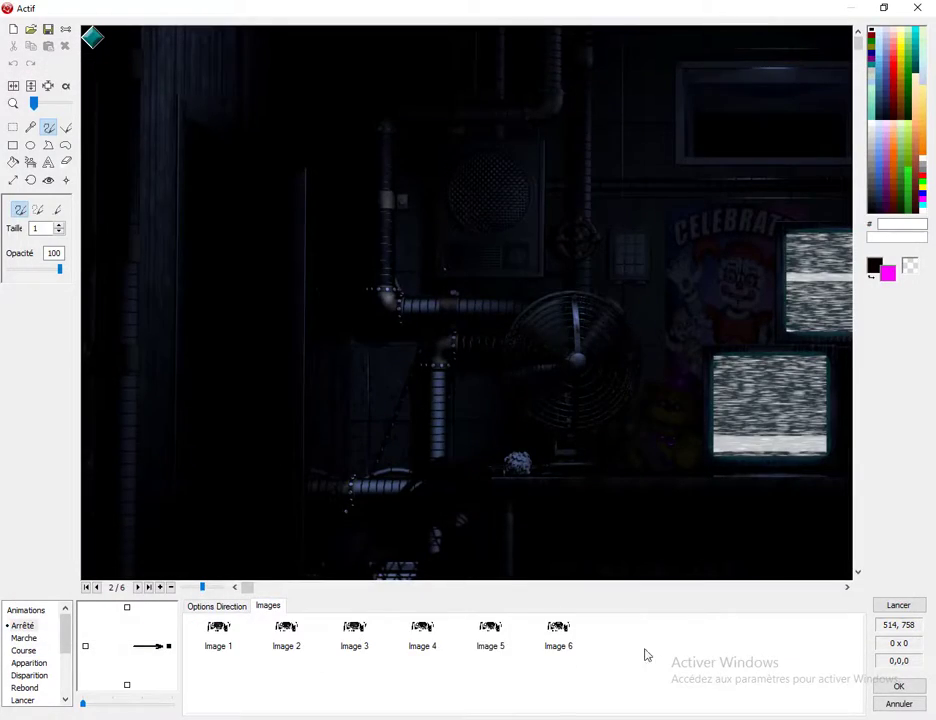
pyautogui.moveTo(645, 655); pyautogui.dragTo(130, 631)
pyautogui.press('Delete')
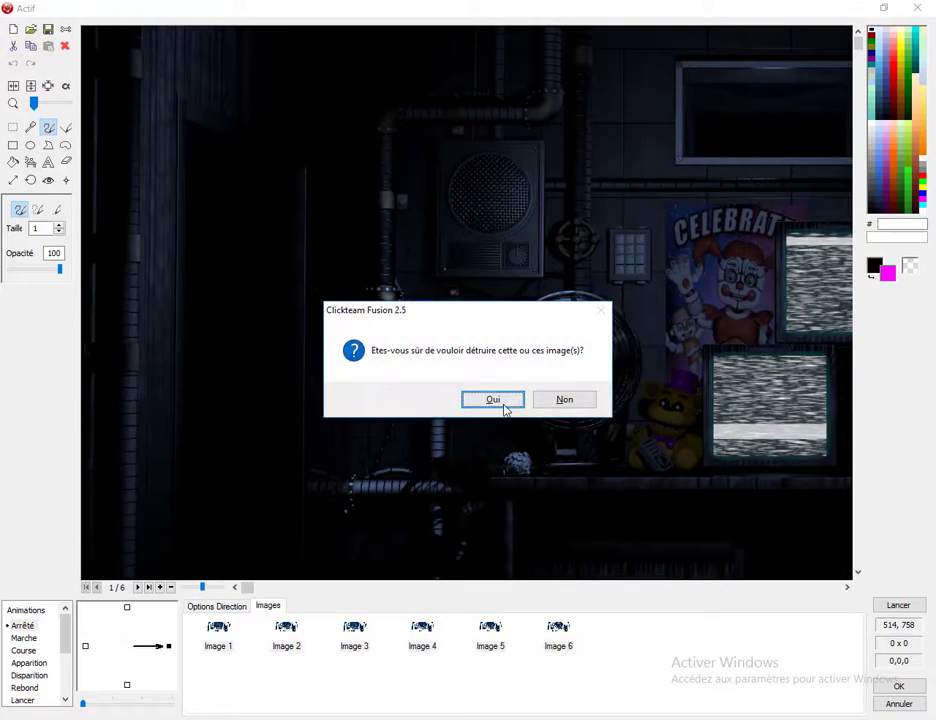
pyautogui.click(495, 402)
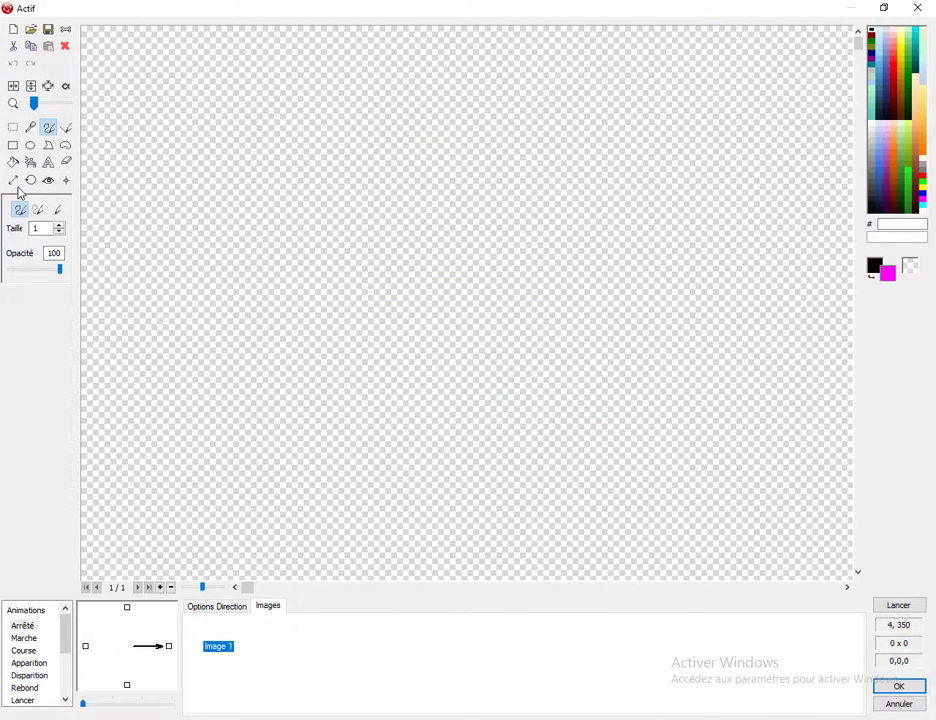
# Import office 1.png from the Texture folder as an animation in place of the blank Image 1.
pyautogui.click(30, 29)
pyautogui.click(488, 322)
pyautogui.scroll(-5, 488, 322)
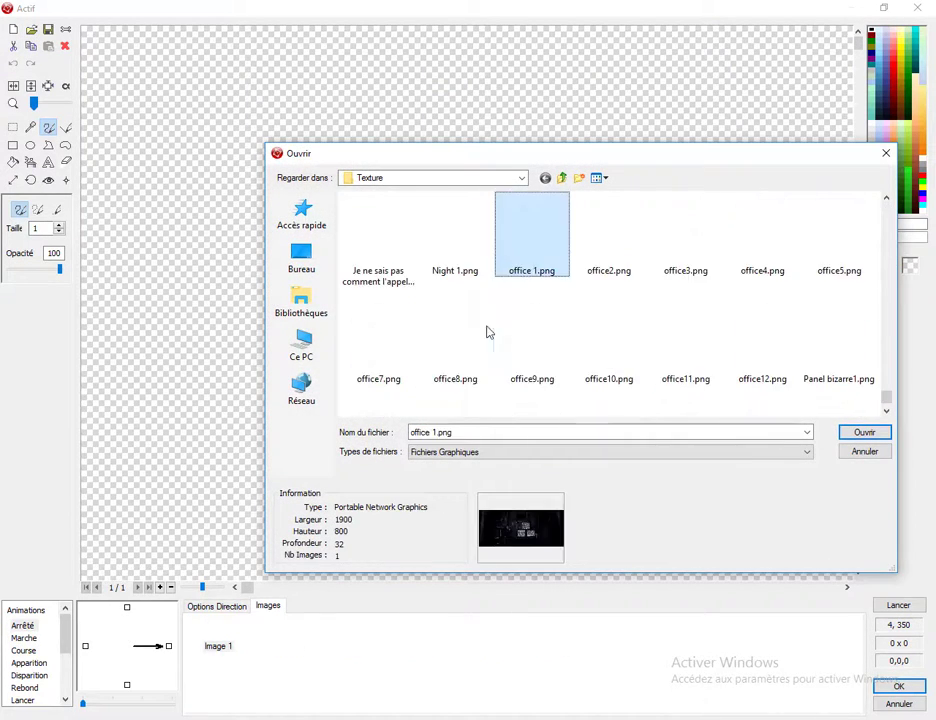
pyautogui.doubleClick(527, 255)
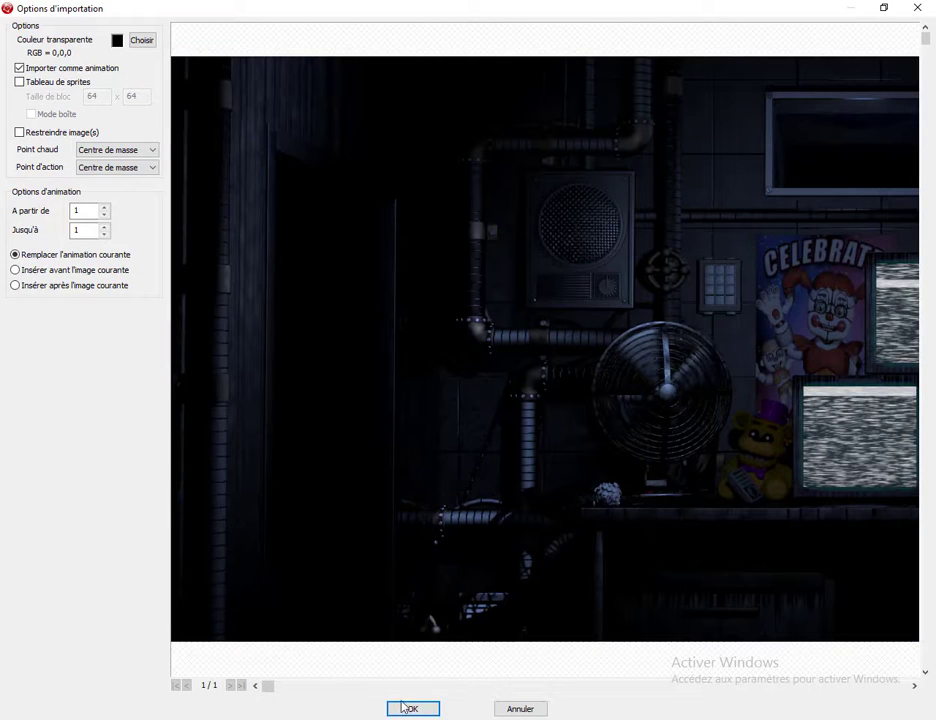
pyautogui.click(413, 709)
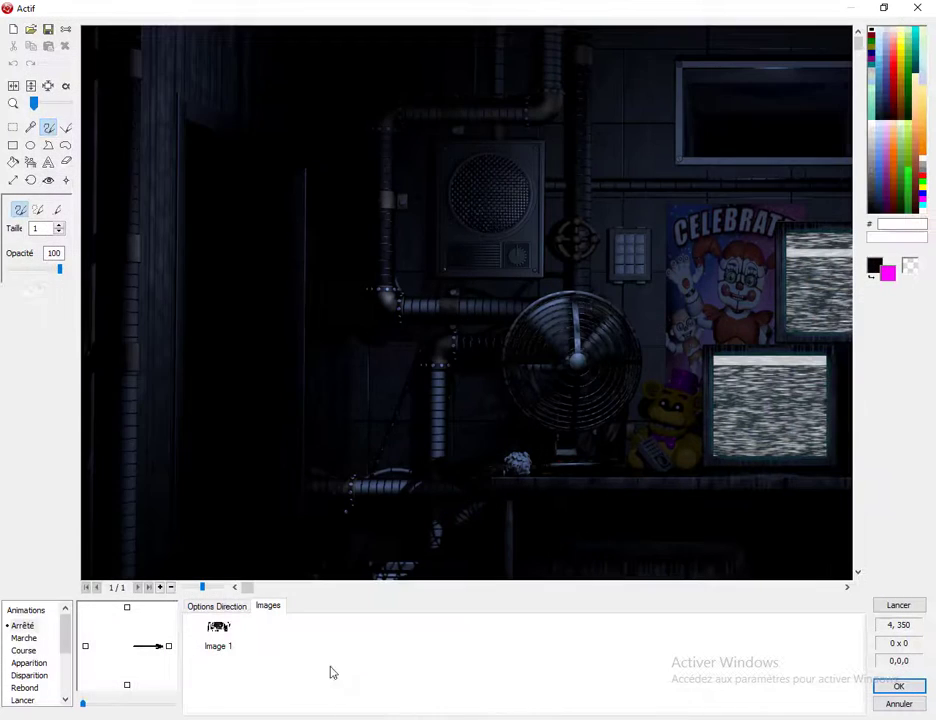
# Add a blank image after Image 1 and import office2.png as an animation, images 1 to 4, inserted after the current image.
pyautogui.rightClick(276, 627)
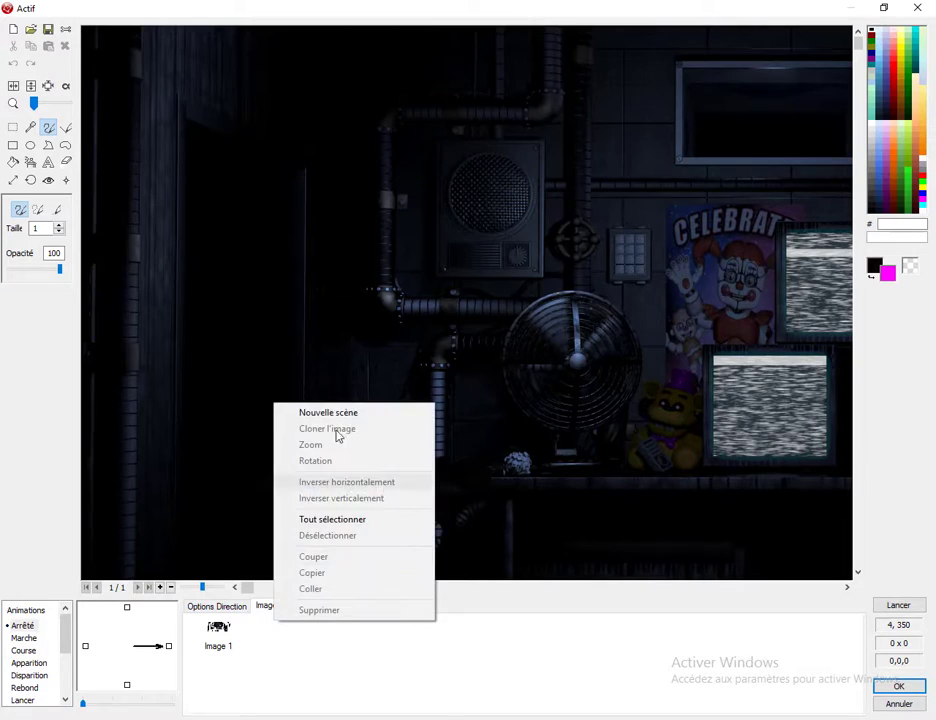
pyautogui.click(340, 414)
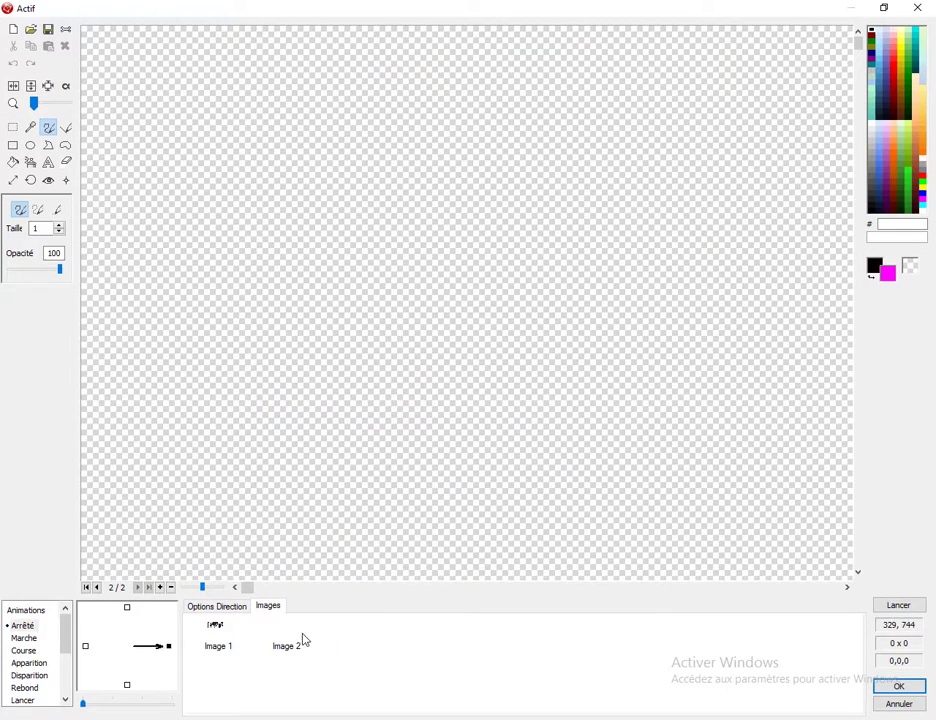
pyautogui.click(31, 29)
pyautogui.click(433, 373)
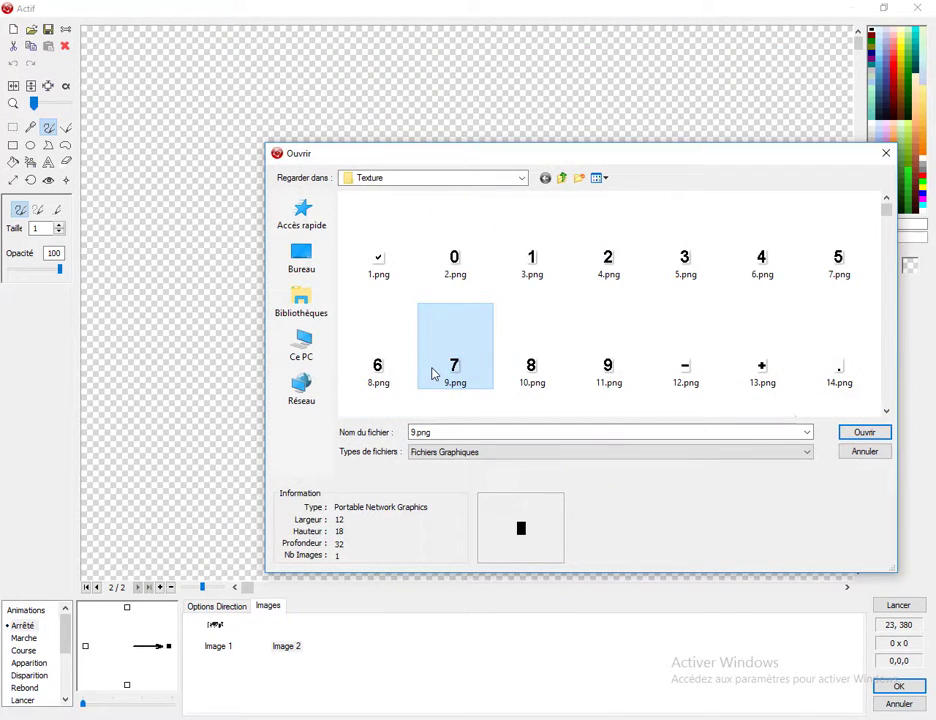
pyautogui.press('o')
pyautogui.doubleClick(630, 270)
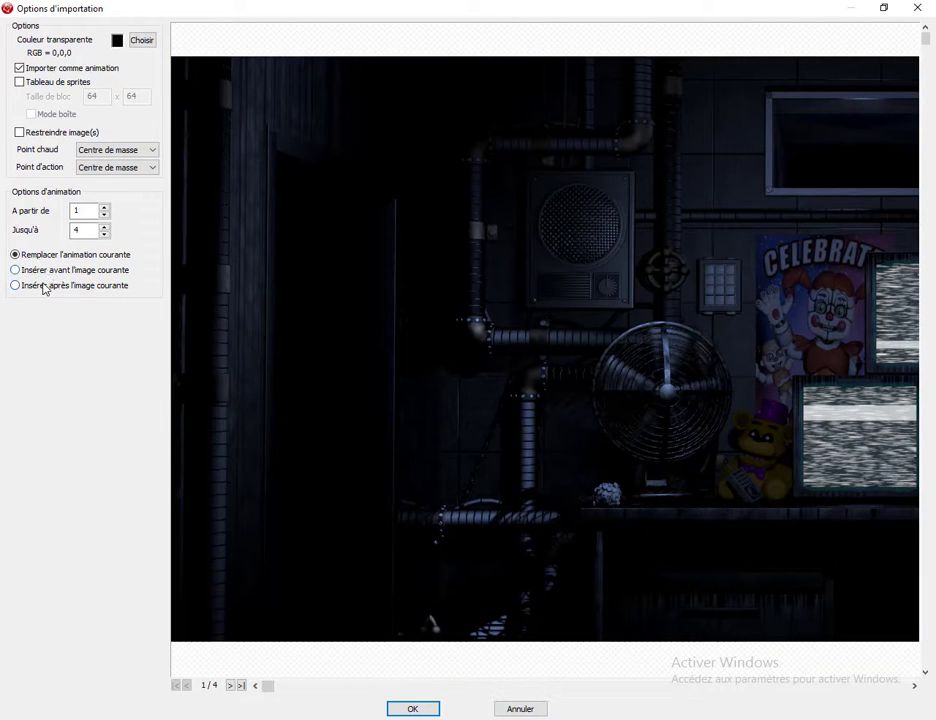
pyautogui.click(424, 712)
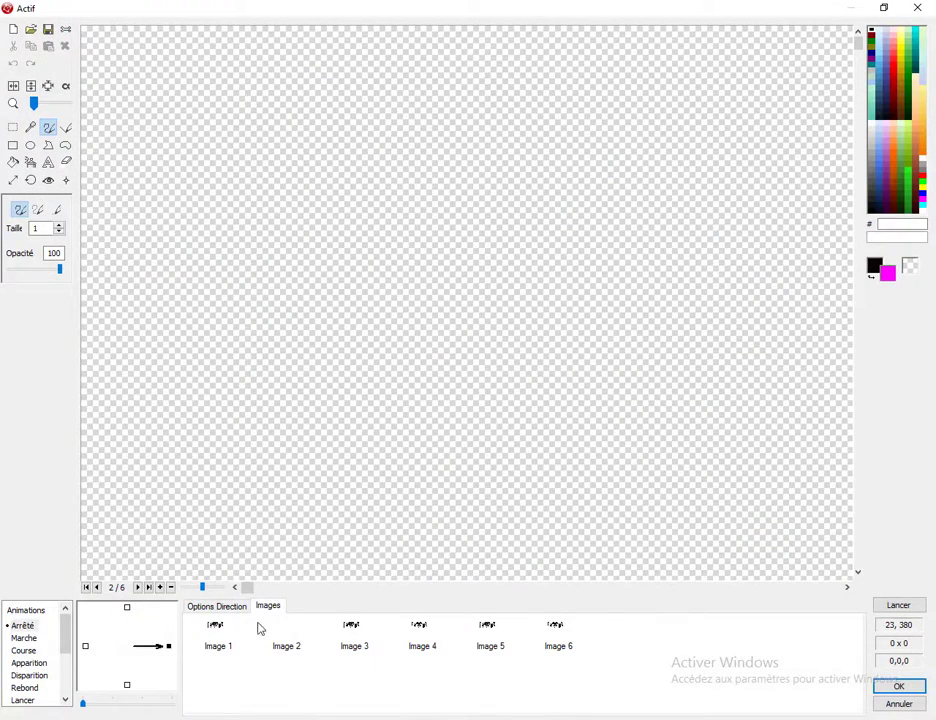
# Delete the blank Image 2 from the animation.
pyautogui.click(286, 642)
pyautogui.press('Delete')
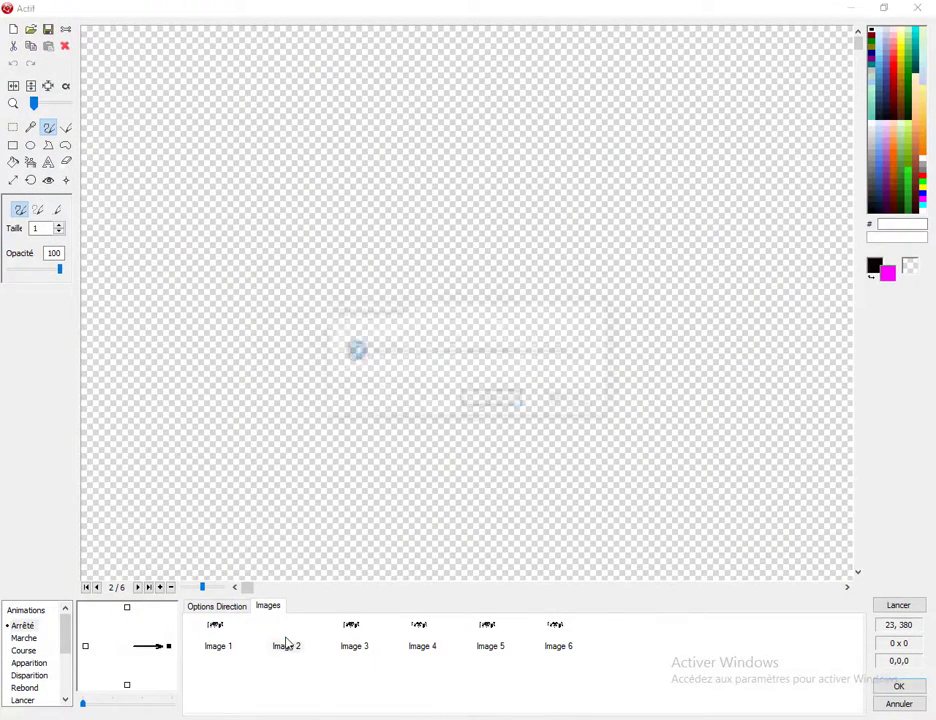
pyautogui.press('Return')
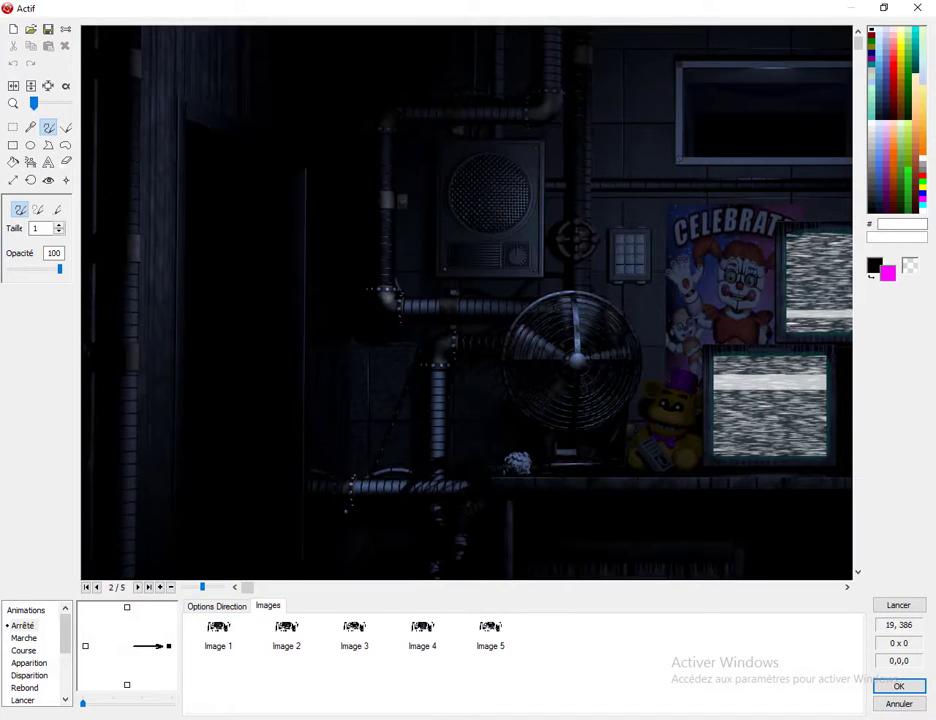
# Import office7.png as an animation, images 1 to 6, inserted after the current image.
pyautogui.click(30, 32)
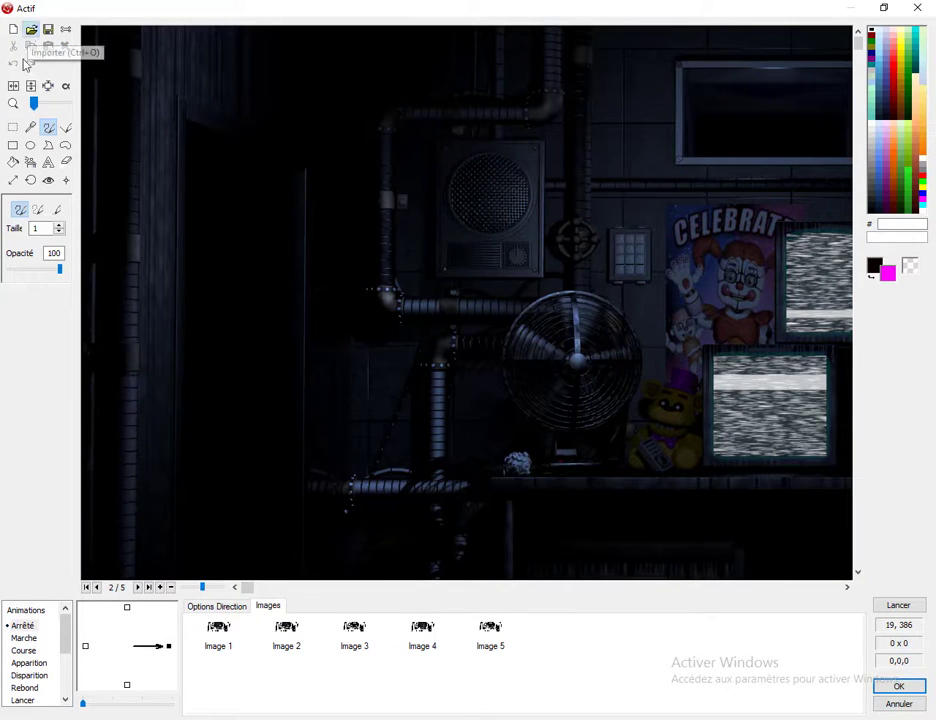
pyautogui.click(532, 380)
pyautogui.press('o')
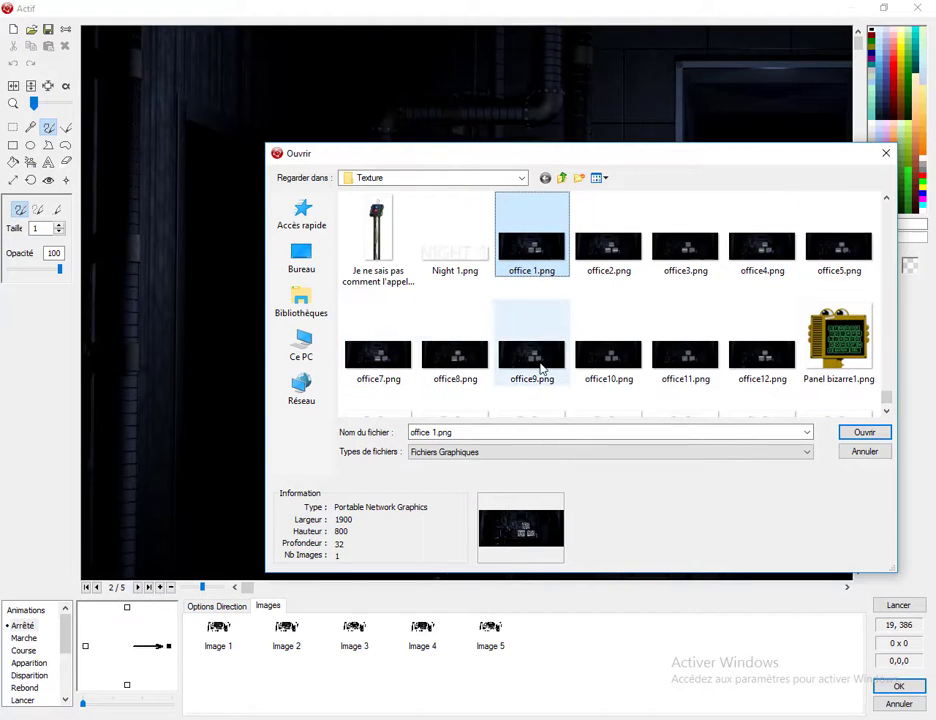
pyautogui.click(370, 360)
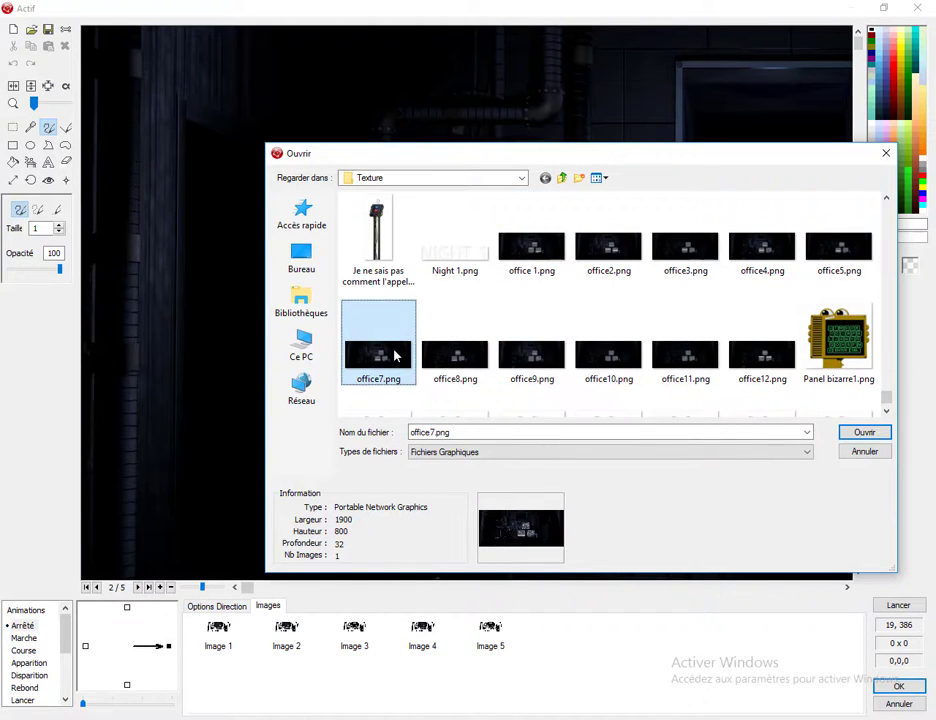
pyautogui.doubleClick(395, 355)
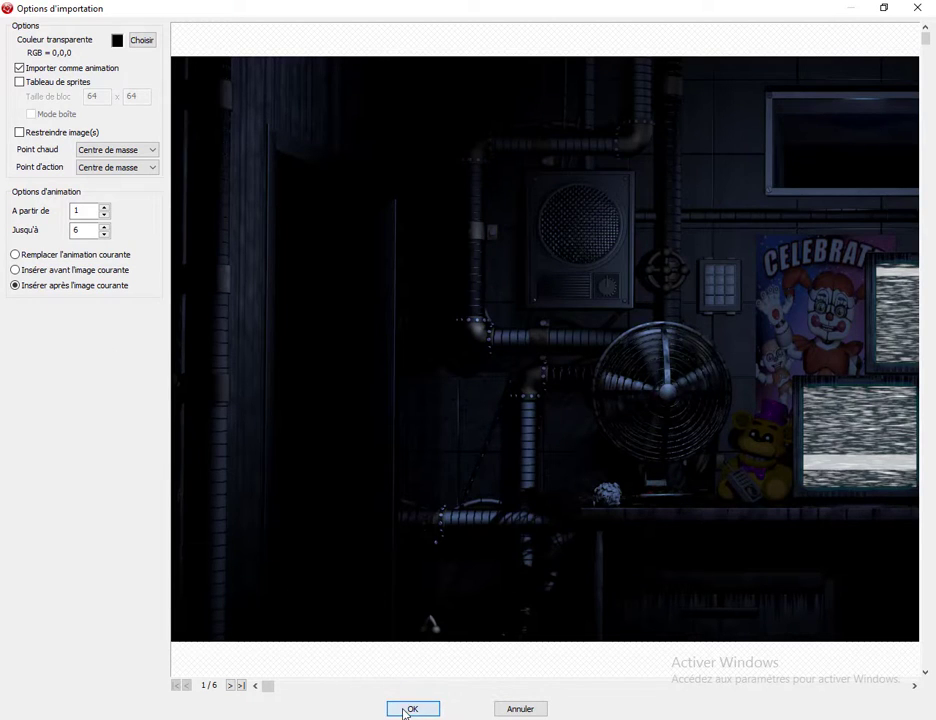
pyautogui.click(407, 709)
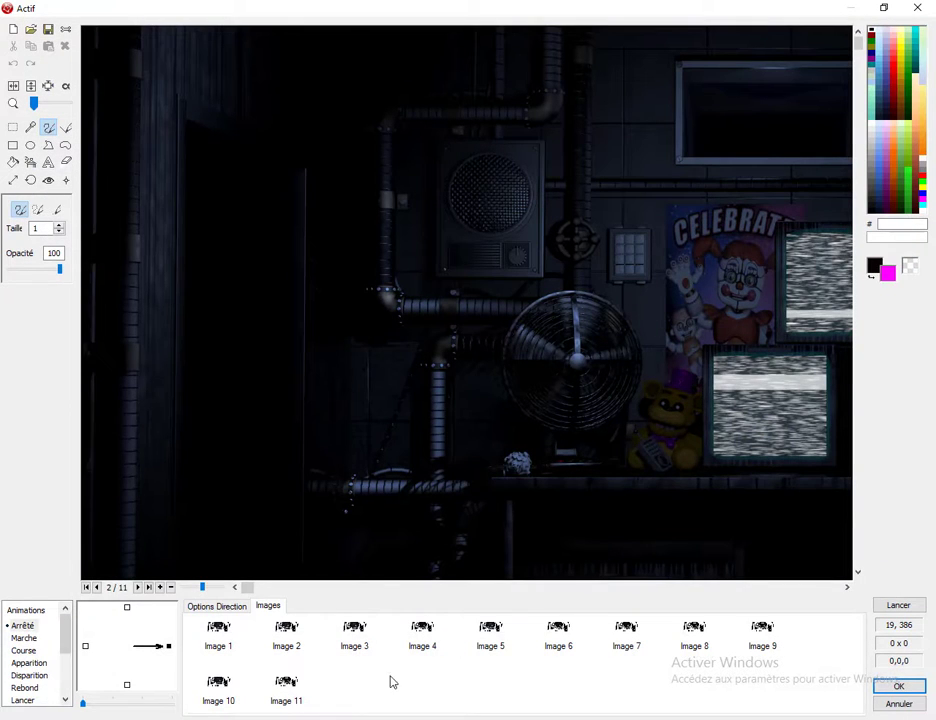
# Import office12.png from the Texture folder, inserting it after the current image.
pyautogui.rightClick(346, 685)
pyautogui.press('Escape')
pyautogui.click(31, 30)
pyautogui.scroll(-5, 720, 370)
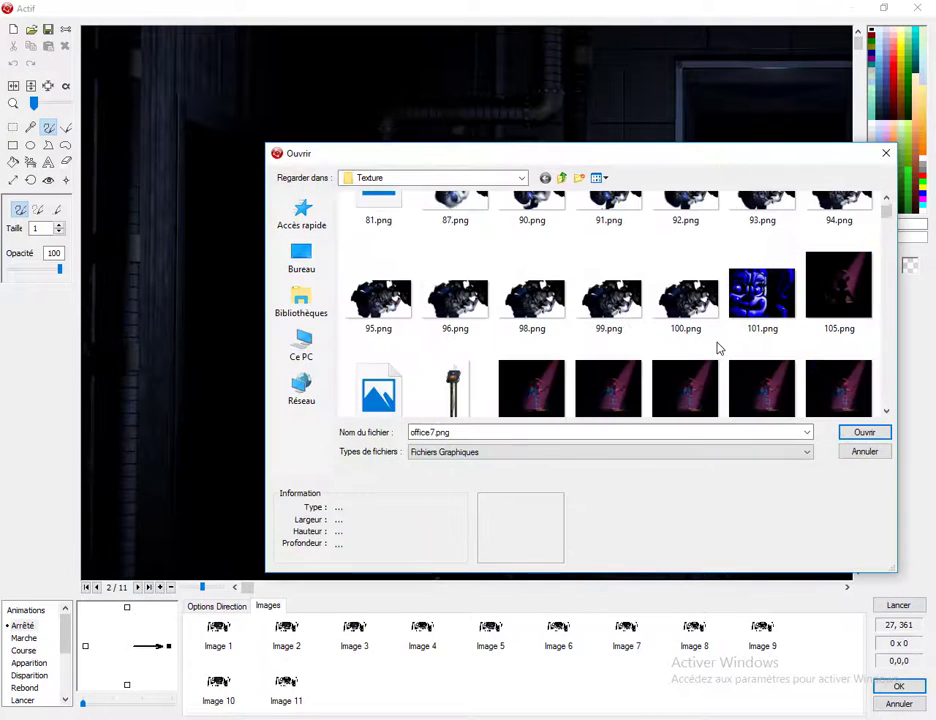
pyautogui.click(687, 378)
pyautogui.press('o')
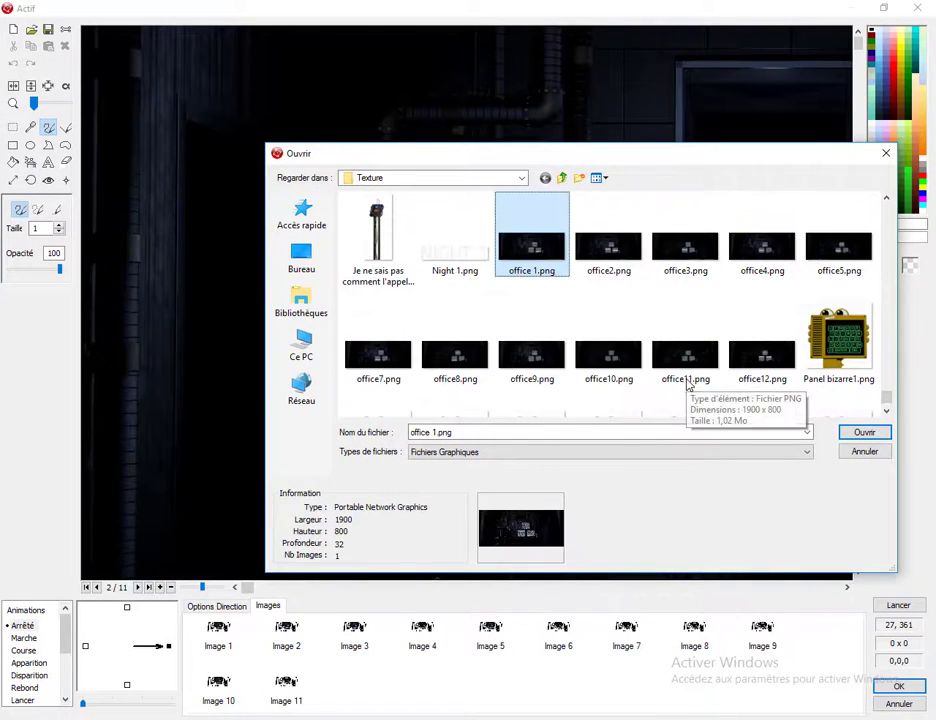
pyautogui.doubleClick(750, 378)
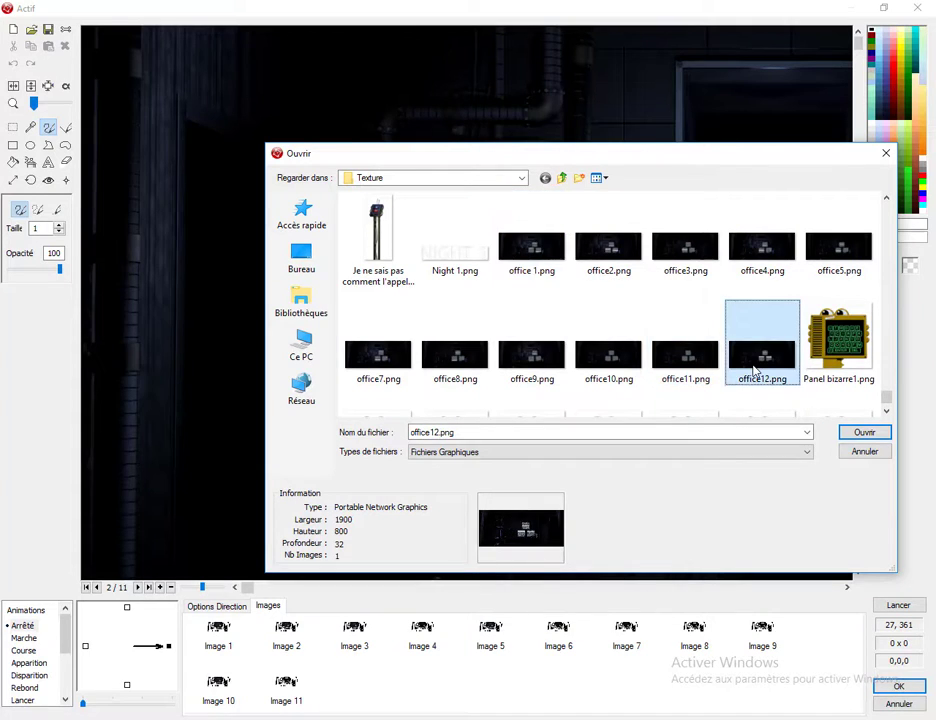
pyautogui.click(410, 709)
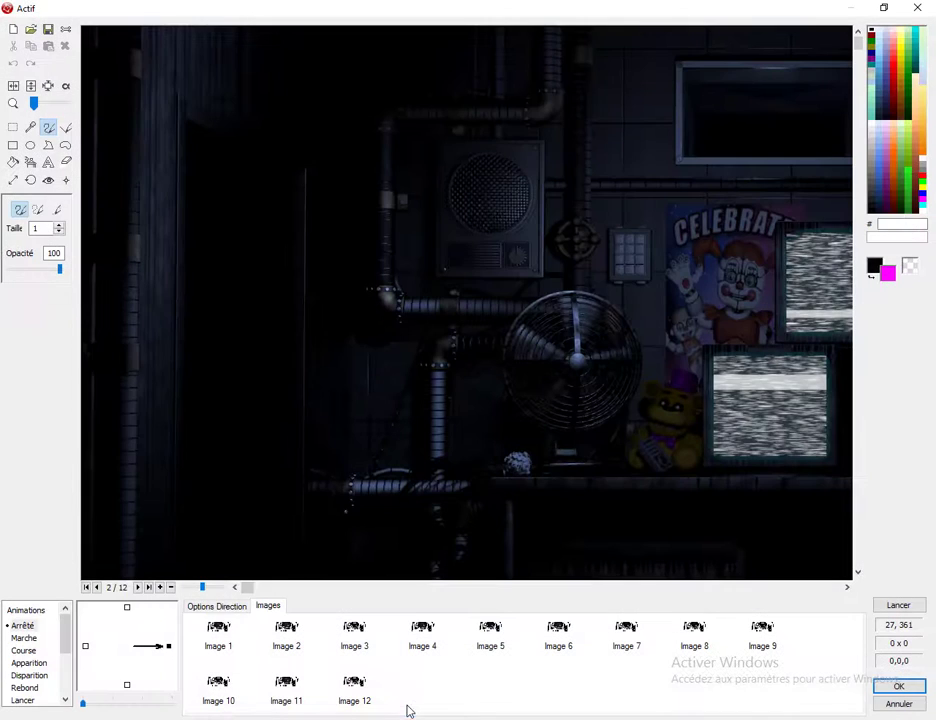
# Inspect Images 11 and 12 and play a preview of the complete animation.
pyautogui.click(352, 684)
pyautogui.click(282, 690)
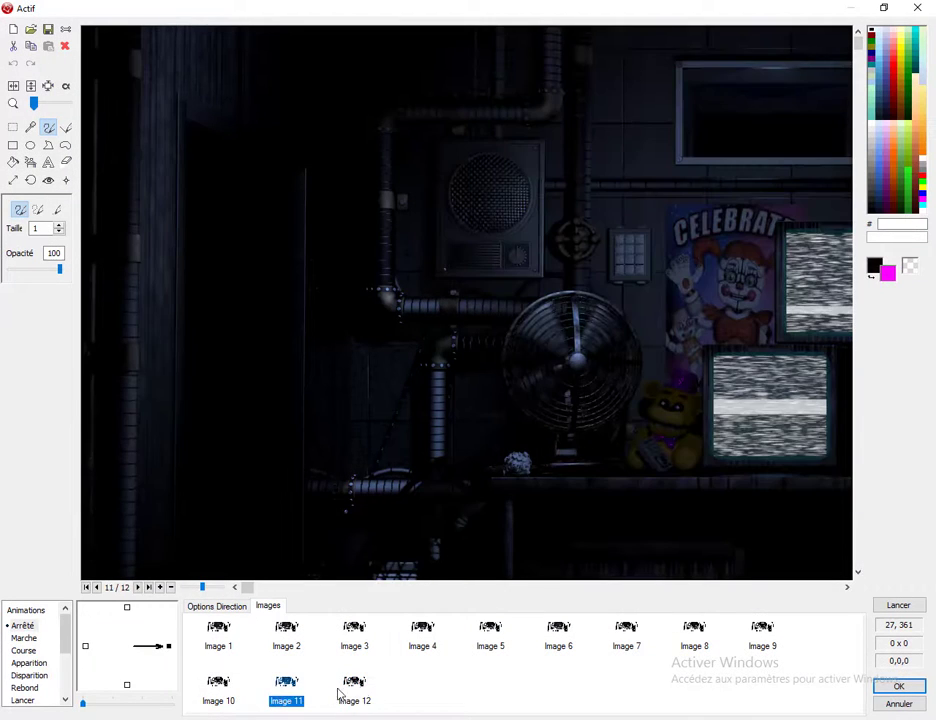
pyautogui.click(352, 690)
pyautogui.click(897, 607)
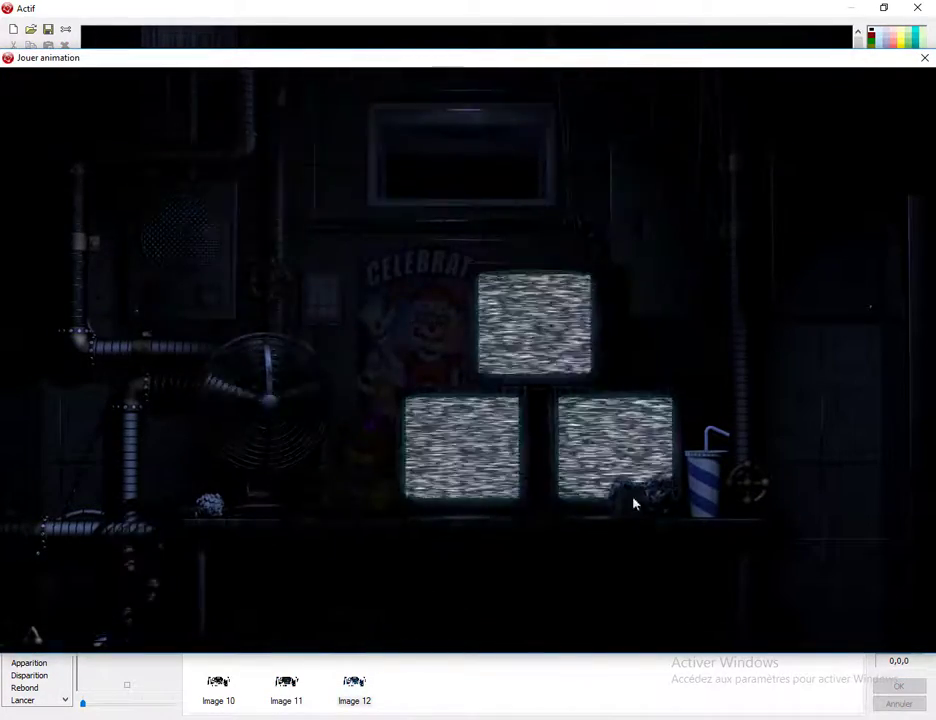
# Set the Arrêté animation's speed to 40, preview it, and accept the changes to the Active object.
pyautogui.press('Escape')
pyautogui.click(218, 606)
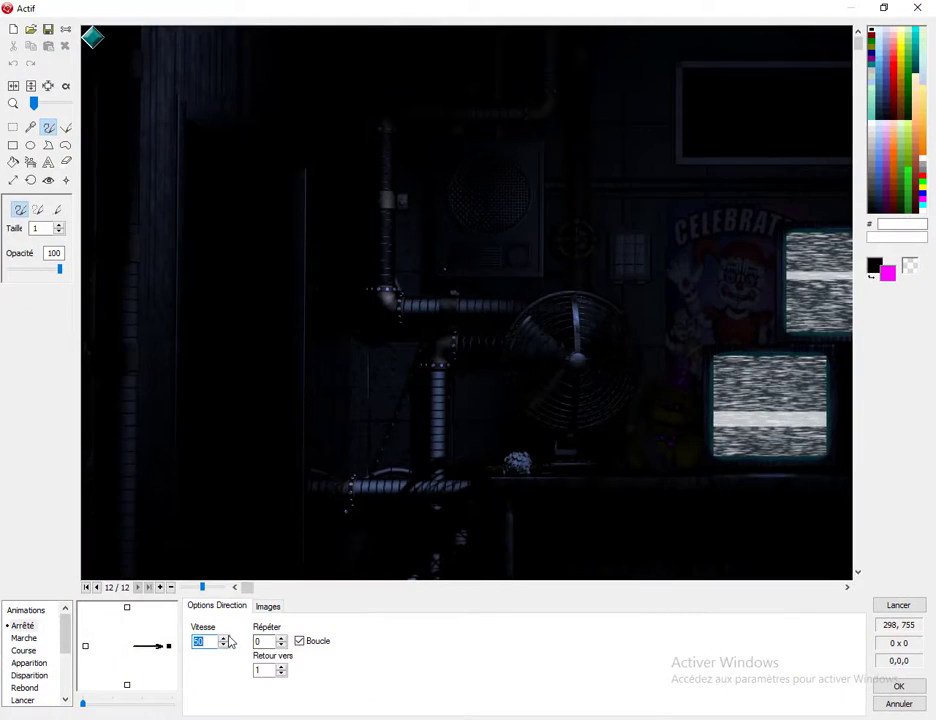
pyautogui.click(920, 600)
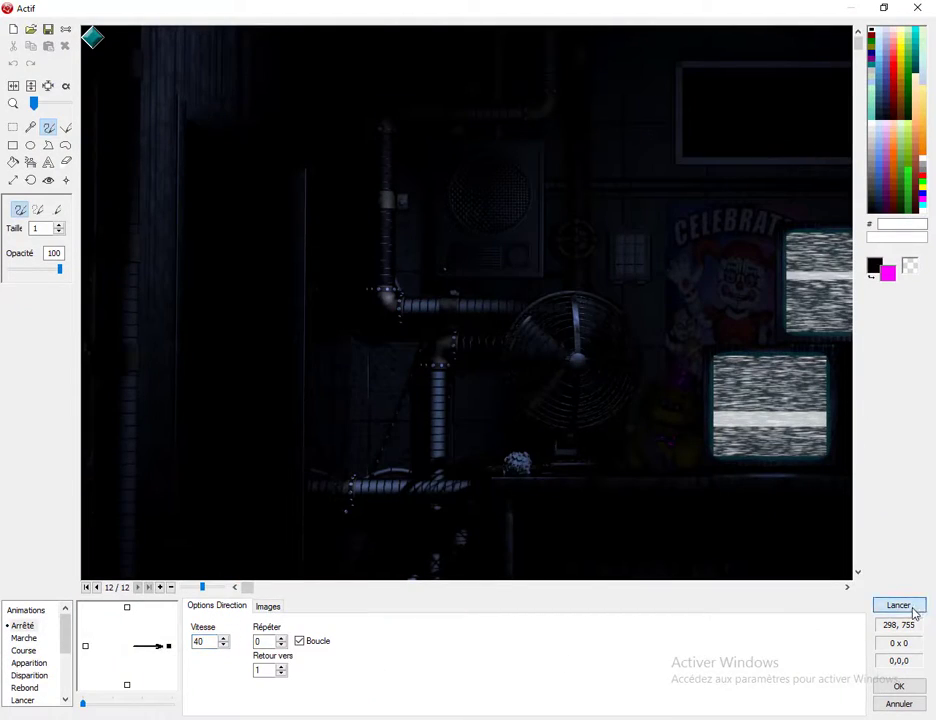
pyautogui.click(899, 606)
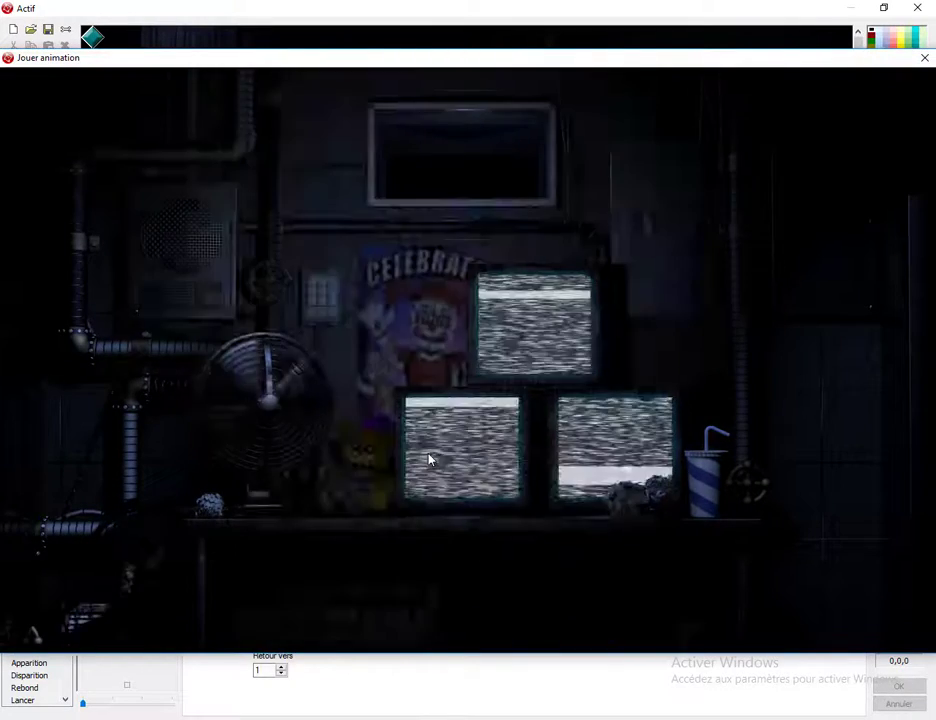
pyautogui.press('Escape')
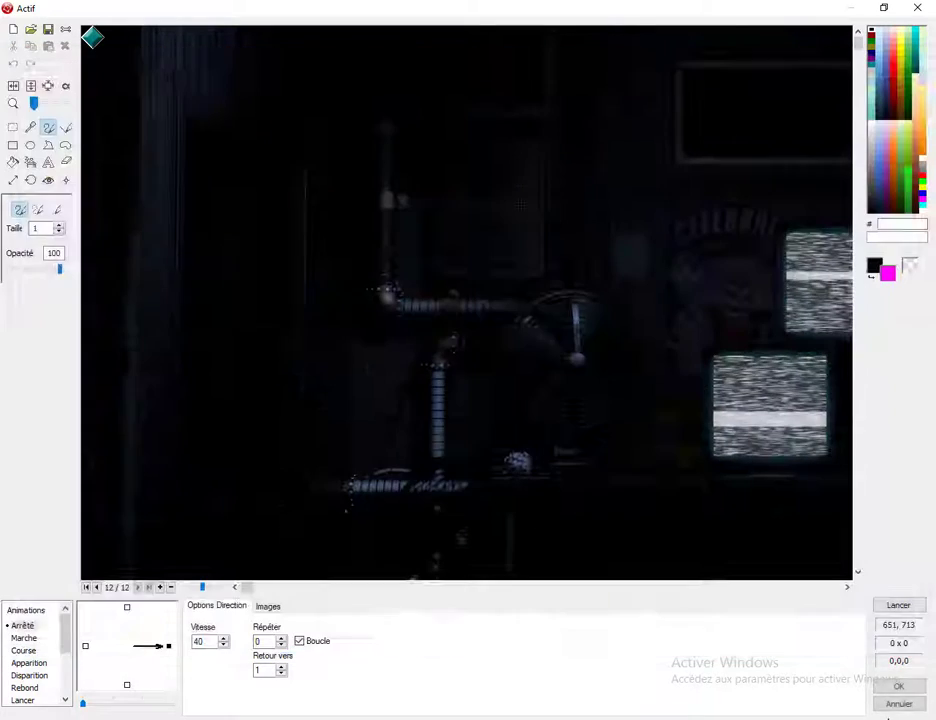
pyautogui.click(896, 688)
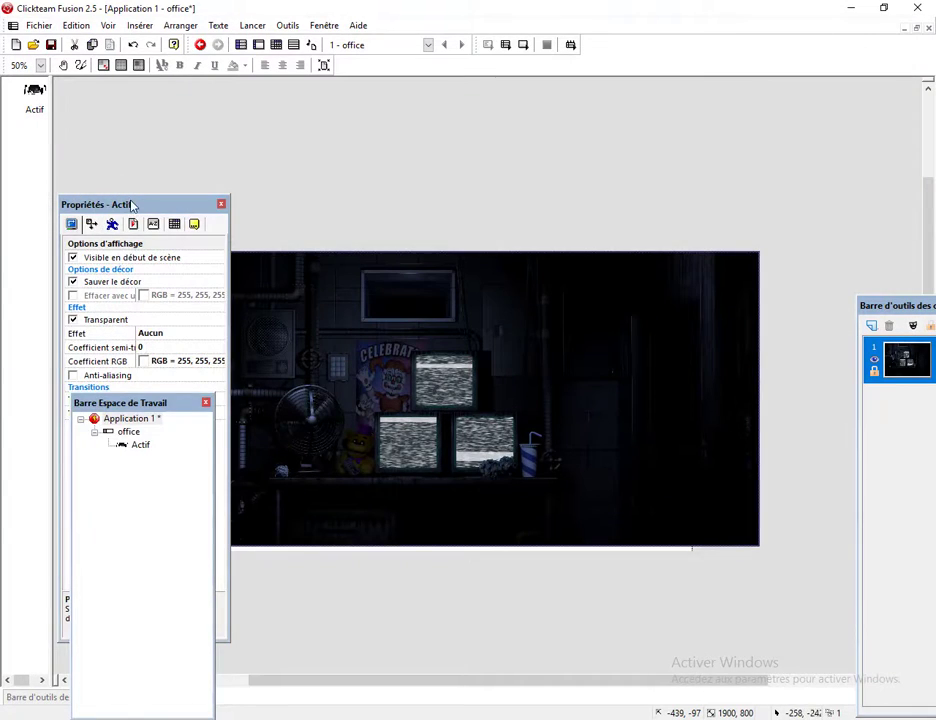
# Uncover the scene and try the office image at the frame's origin, then lower it to about 9, 121.
pyautogui.moveTo(134, 205); pyautogui.dragTo(3, 315)
pyautogui.moveTo(400, 686); pyautogui.dragTo(254, 688)
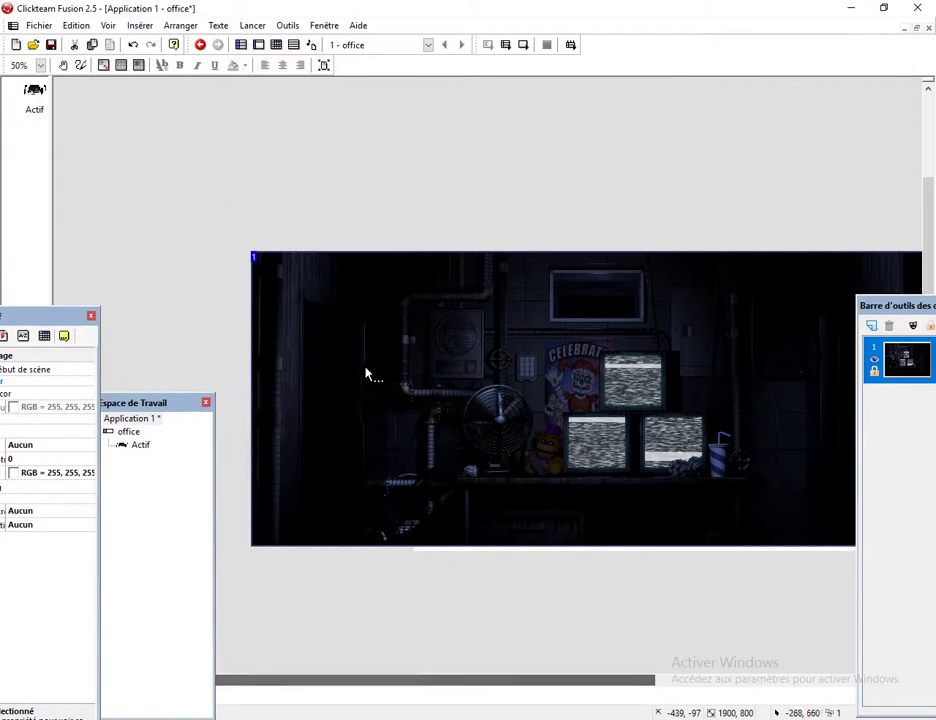
pyautogui.moveTo(367, 371); pyautogui.dragTo(519, 308)
pyautogui.moveTo(526, 391)
pyautogui.mouseDown()
pyautogui.moveTo(608, 414)
pyautogui.moveTo(545, 455)
pyautogui.moveTo(554, 426)
pyautogui.moveTo(568, 539)
pyautogui.moveTo(530, 370)
pyautogui.mouseUp()
pyautogui.moveTo(470, 683); pyautogui.dragTo(704, 700)
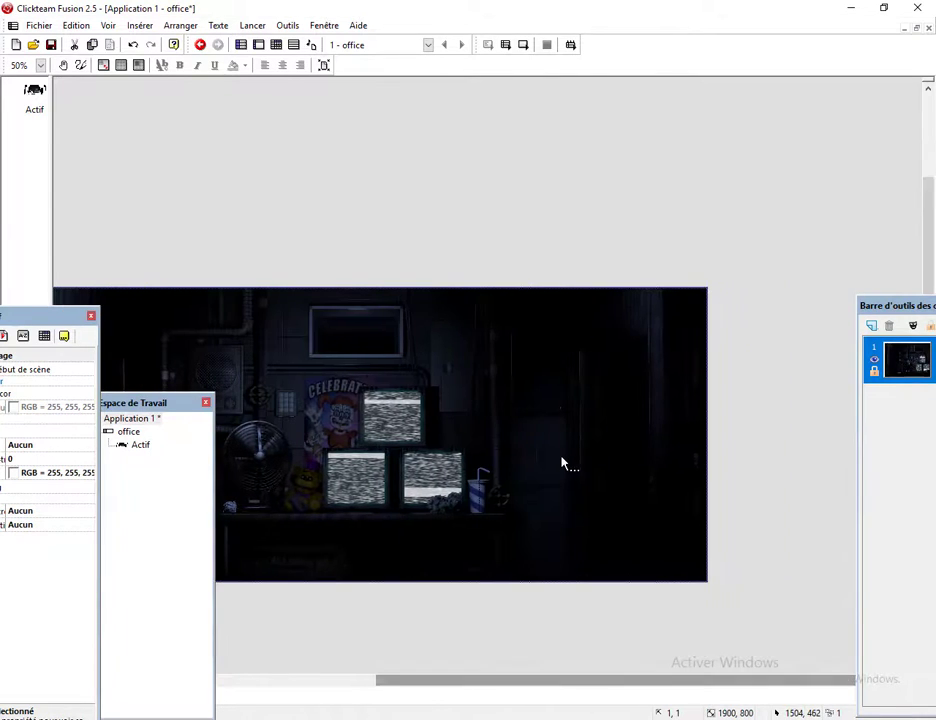
pyautogui.moveTo(561, 458); pyautogui.dragTo(564, 502)
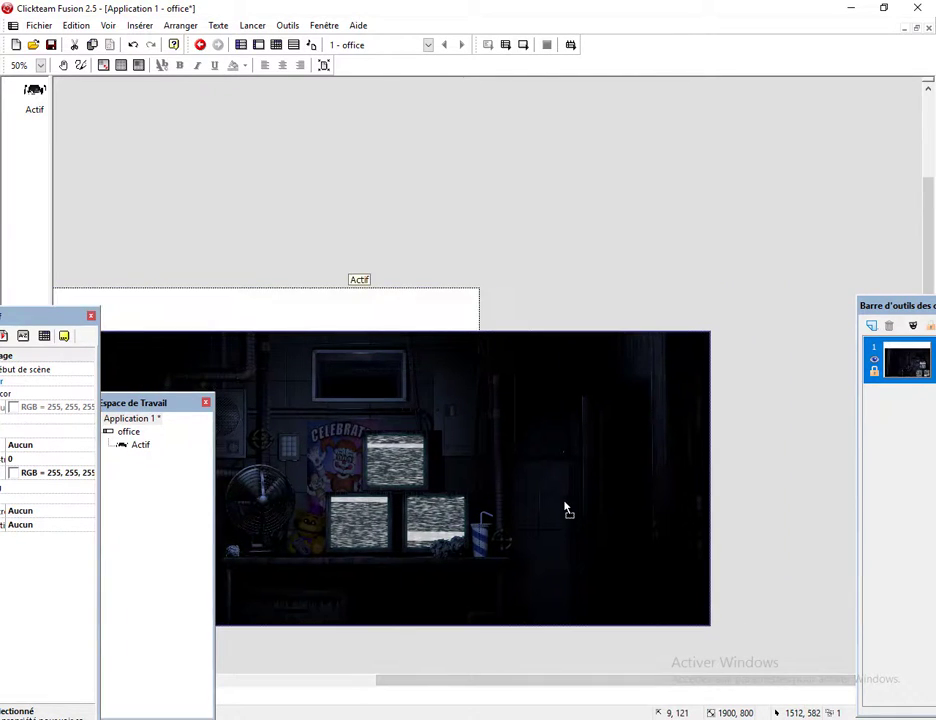
# Move the properties window clear of the workspace and place the office image at the frame's left edge, about 60 px below its top.
pyautogui.click(128, 430)
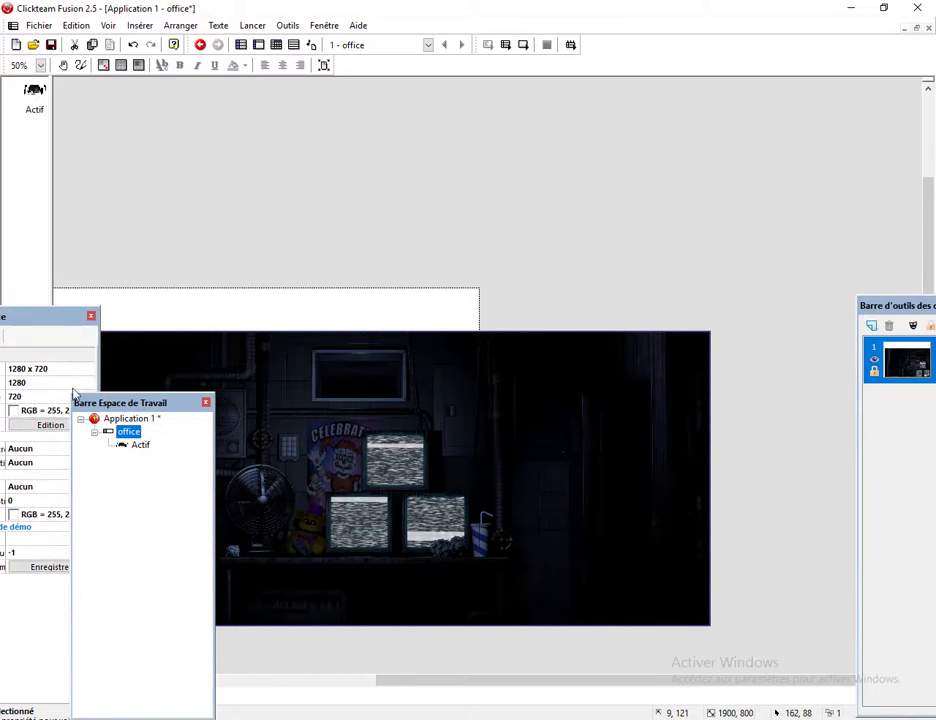
pyautogui.moveTo(42, 326); pyautogui.dragTo(741, 465)
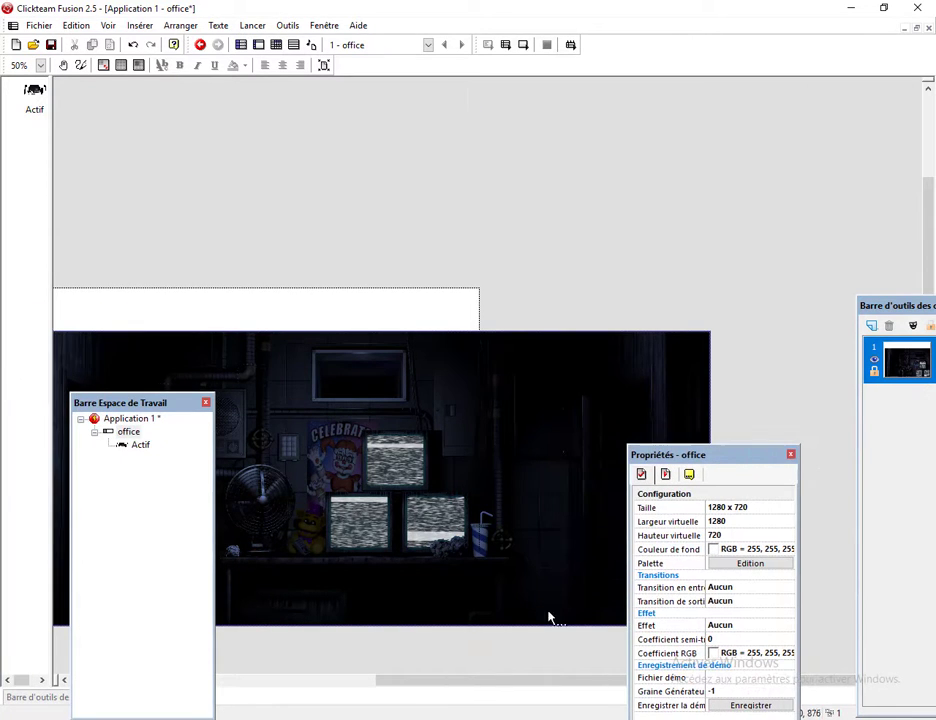
pyautogui.moveTo(491, 683); pyautogui.dragTo(378, 687)
pyautogui.click(393, 554)
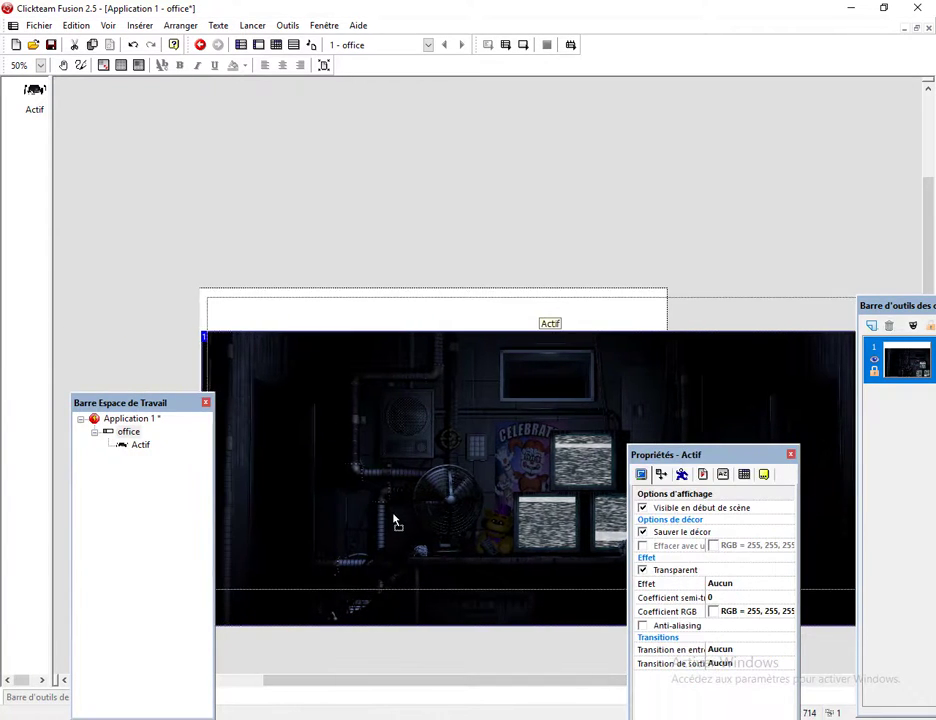
pyautogui.moveTo(390, 512); pyautogui.dragTo(398, 520)
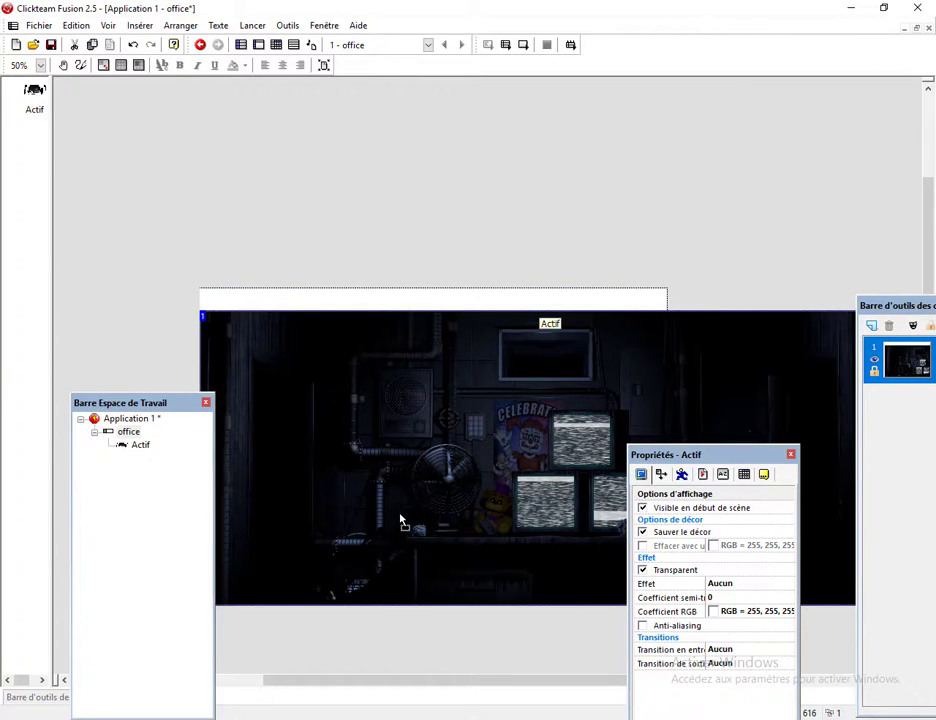
# Examine how the office image fits the frame at both ends, and review its size, position and runtime options.
pyautogui.keyDown('ctrl'); pyautogui.scroll(2, 399, 520); pyautogui.keyUp('ctrl')
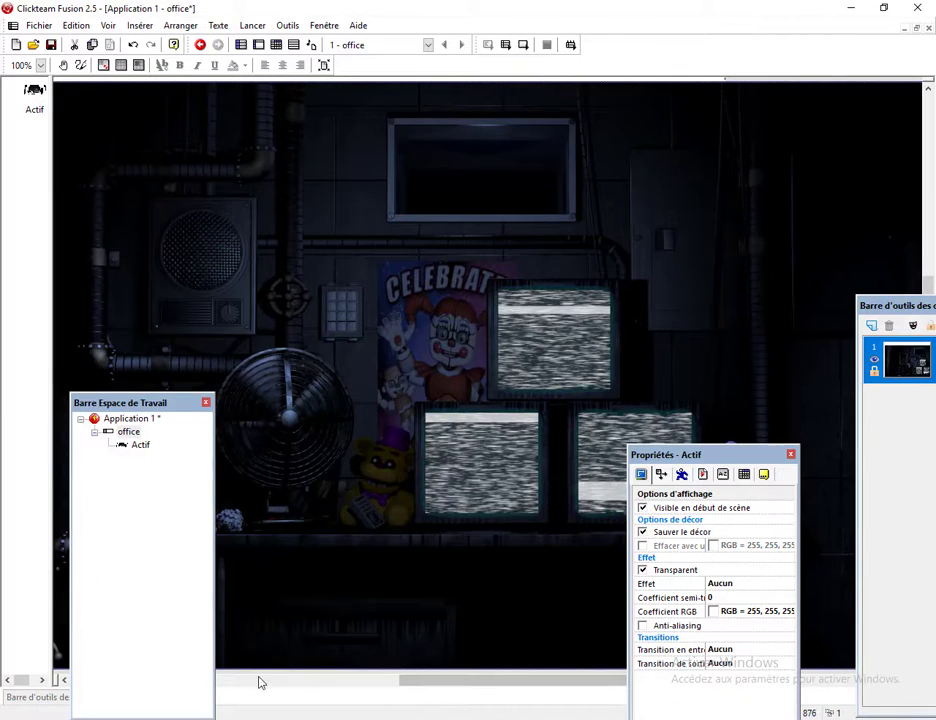
pyautogui.moveTo(449, 683); pyautogui.dragTo(329, 597)
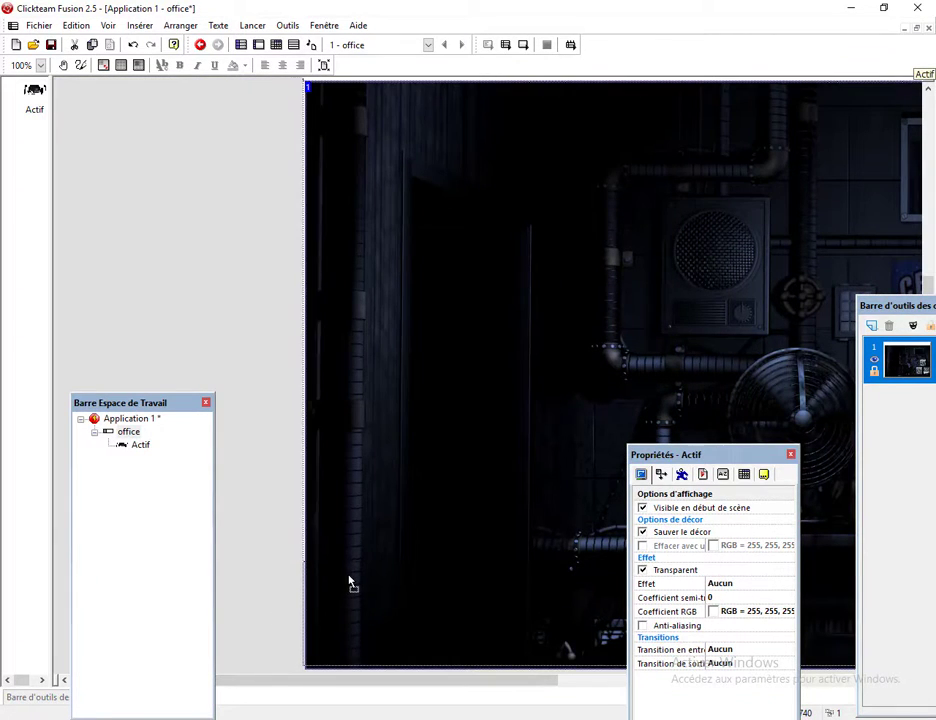
pyautogui.moveTo(384, 681); pyautogui.dragTo(689, 681)
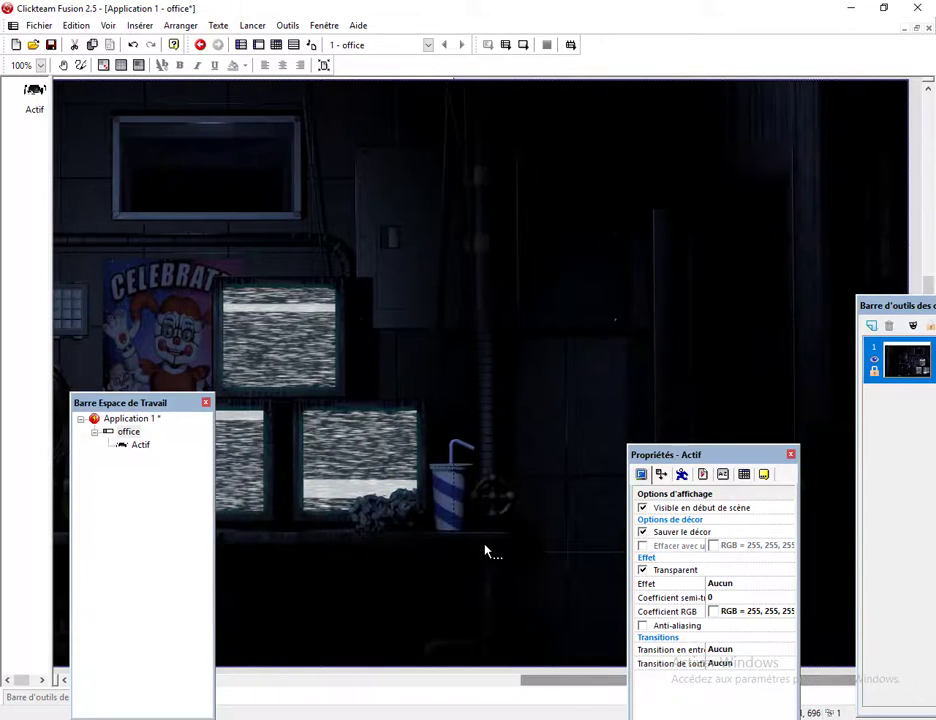
pyautogui.keyDown('ctrl'); pyautogui.scroll(-1, 478, 543); pyautogui.keyUp('ctrl')
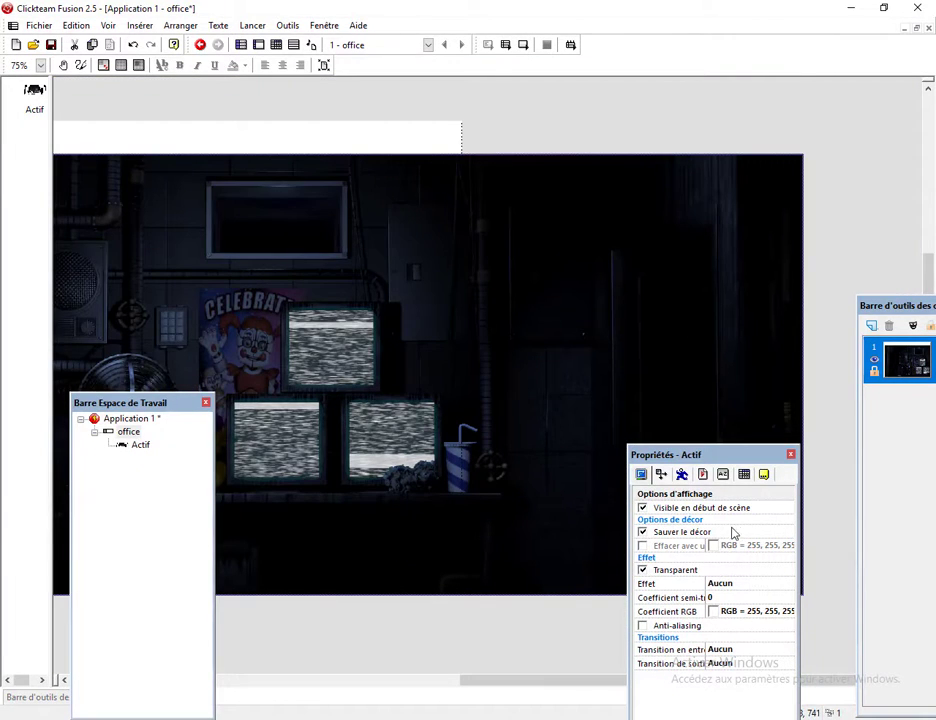
pyautogui.click(661, 475)
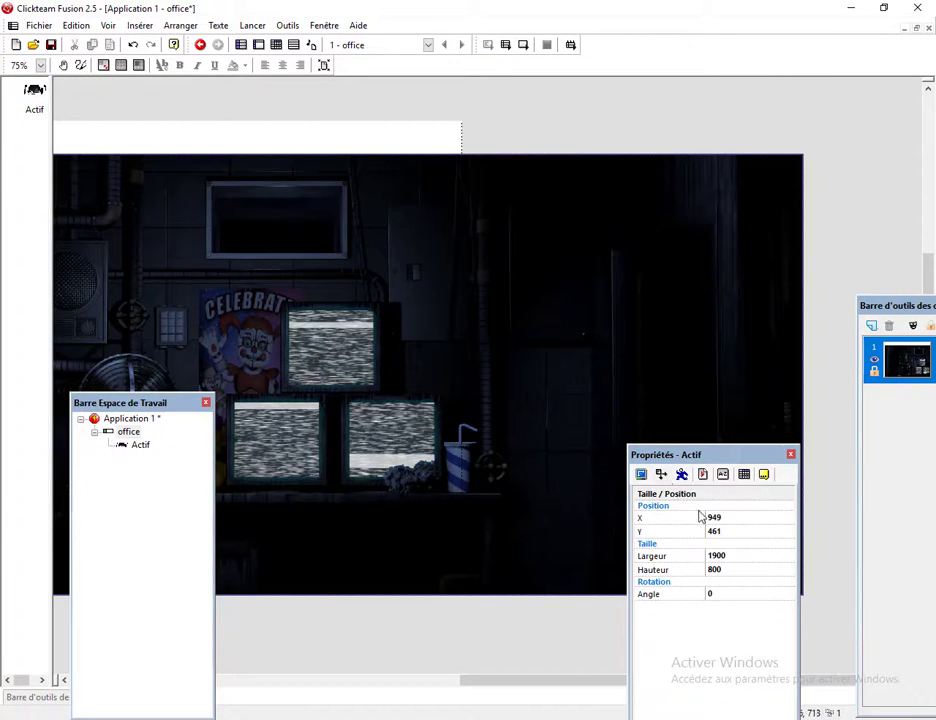
pyautogui.click(703, 475)
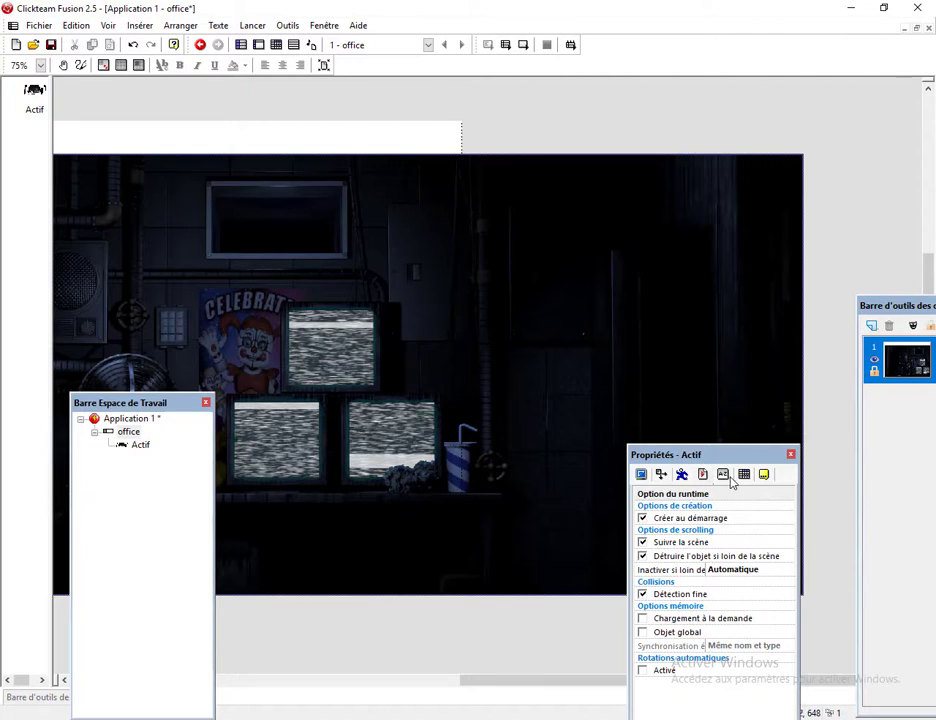
# Set the office frame's width to 1900, including its virtual width.
pyautogui.click(127, 431)
pyautogui.click(642, 475)
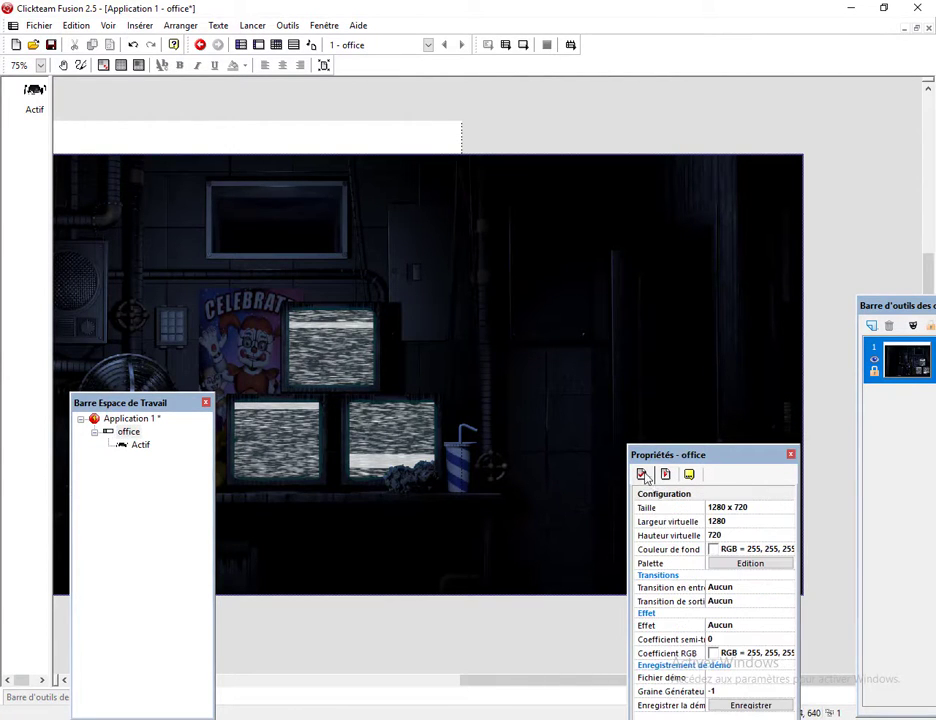
pyautogui.click(736, 507)
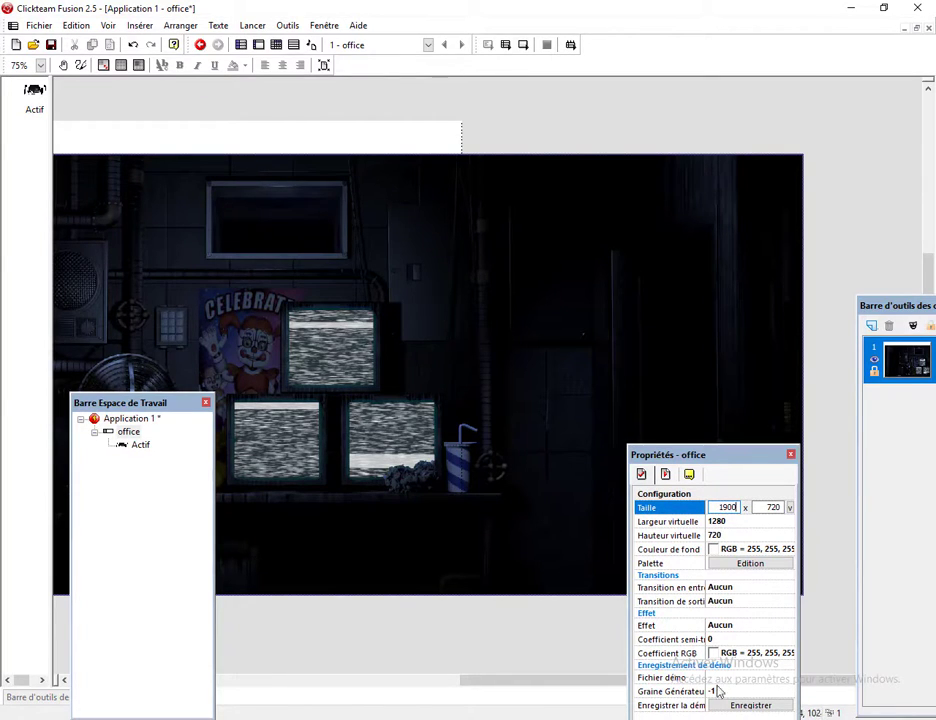
pyautogui.write('1900')
pyautogui.click(674, 627)
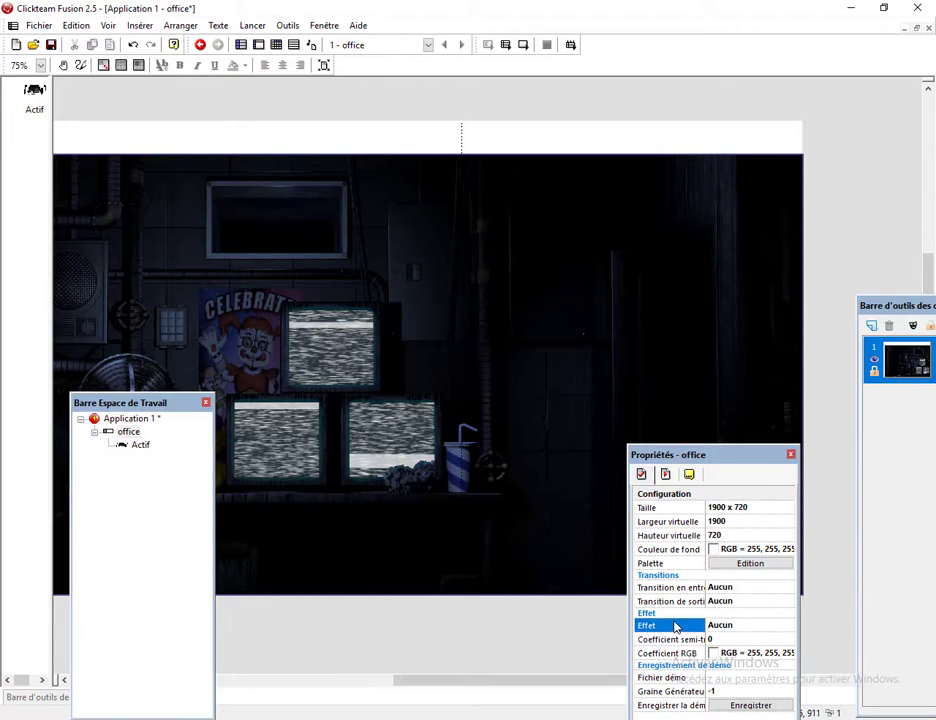
# Align the office image with the upper-left corner of the widened frame.
pyautogui.scroll(-5, 600, 505)
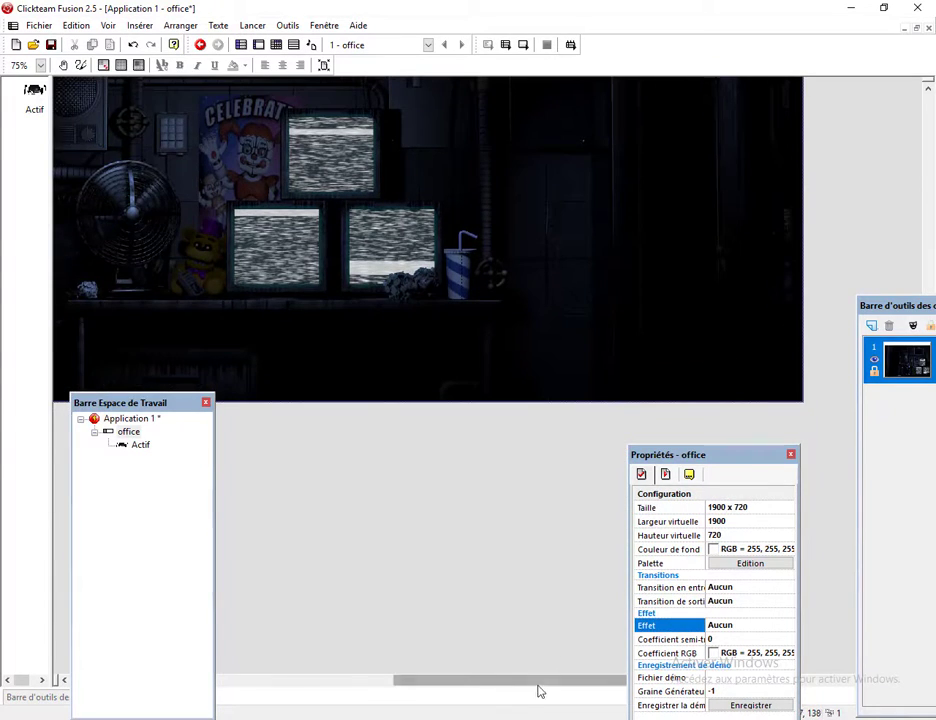
pyautogui.moveTo(539, 689); pyautogui.dragTo(292, 690)
pyautogui.click(377, 512)
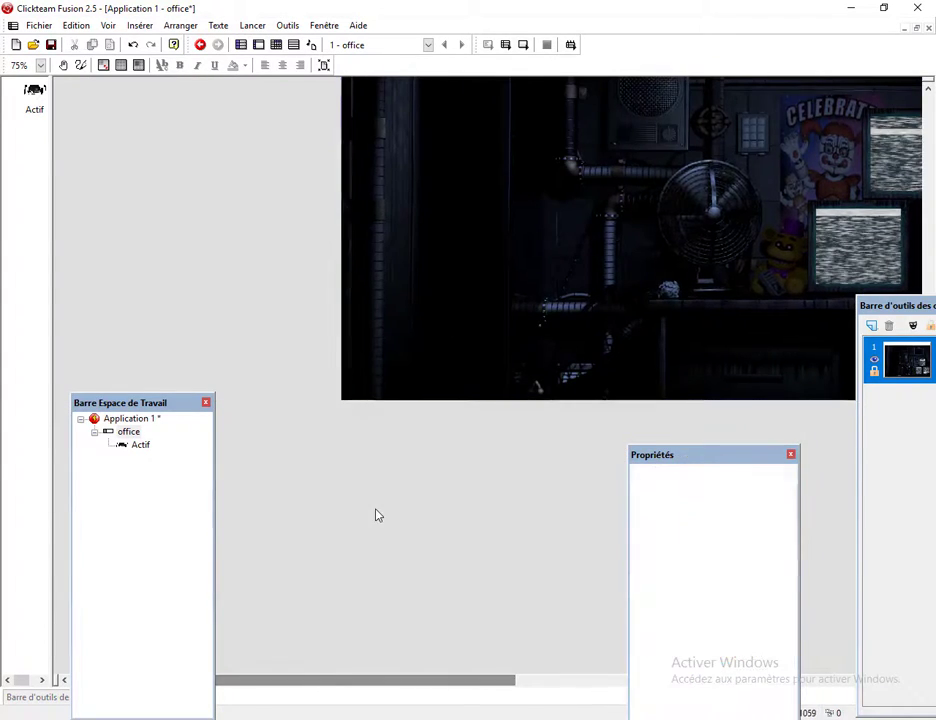
pyautogui.click(529, 285)
pyautogui.scroll(7, 500, 380)
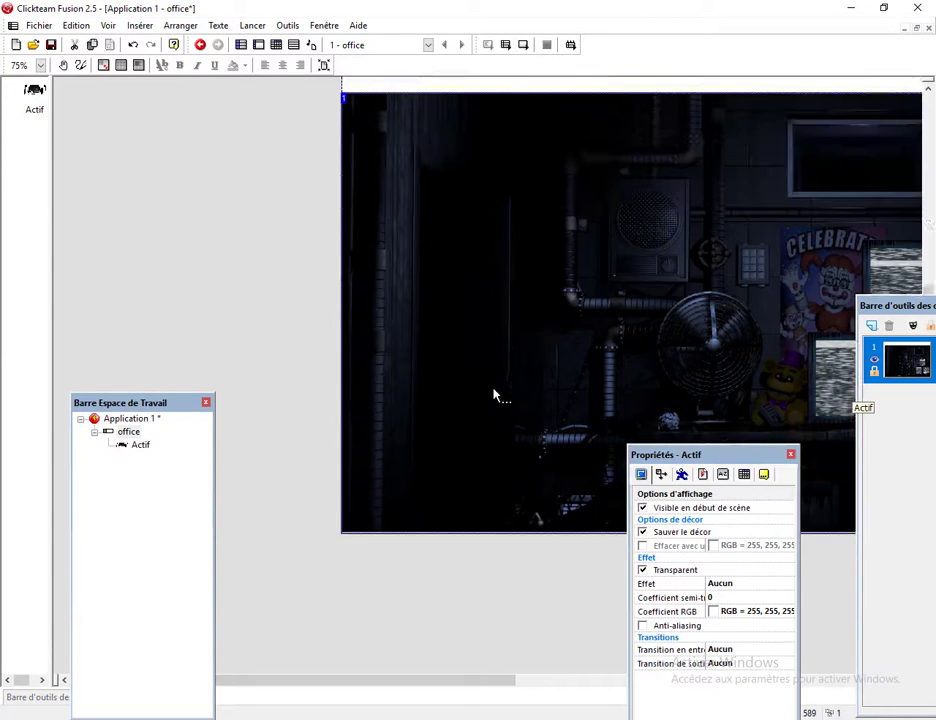
pyautogui.moveTo(521, 456)
pyautogui.mouseDown()
pyautogui.moveTo(520, 427)
pyautogui.moveTo(520, 448)
pyautogui.mouseUp()
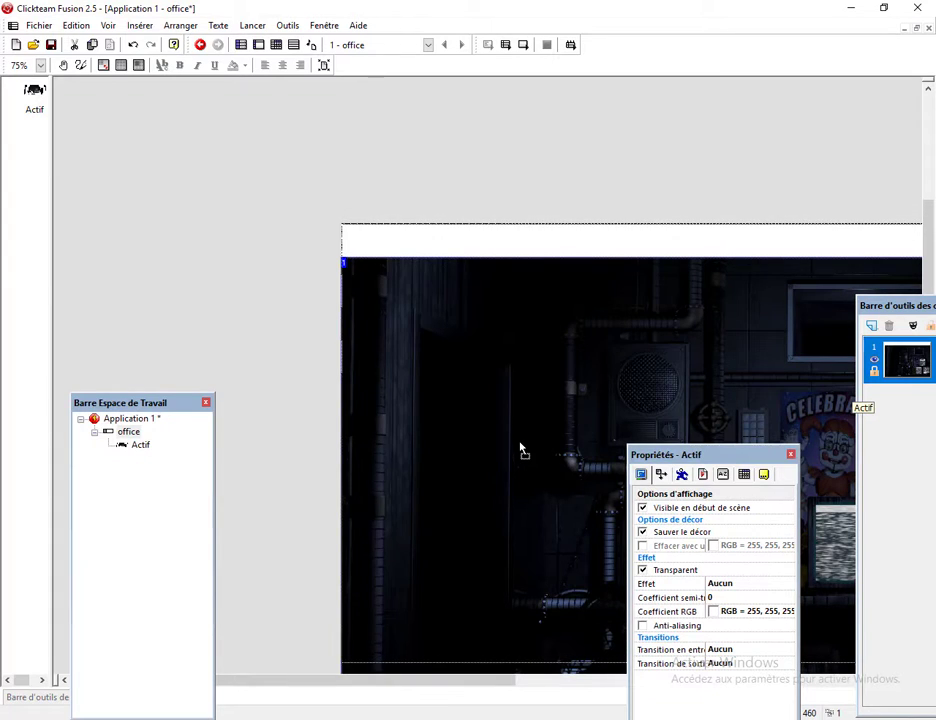
# Check the image's lower and right edges and shift the office image left, level with the frame's top edge.
pyautogui.scroll(-7, 521, 447)
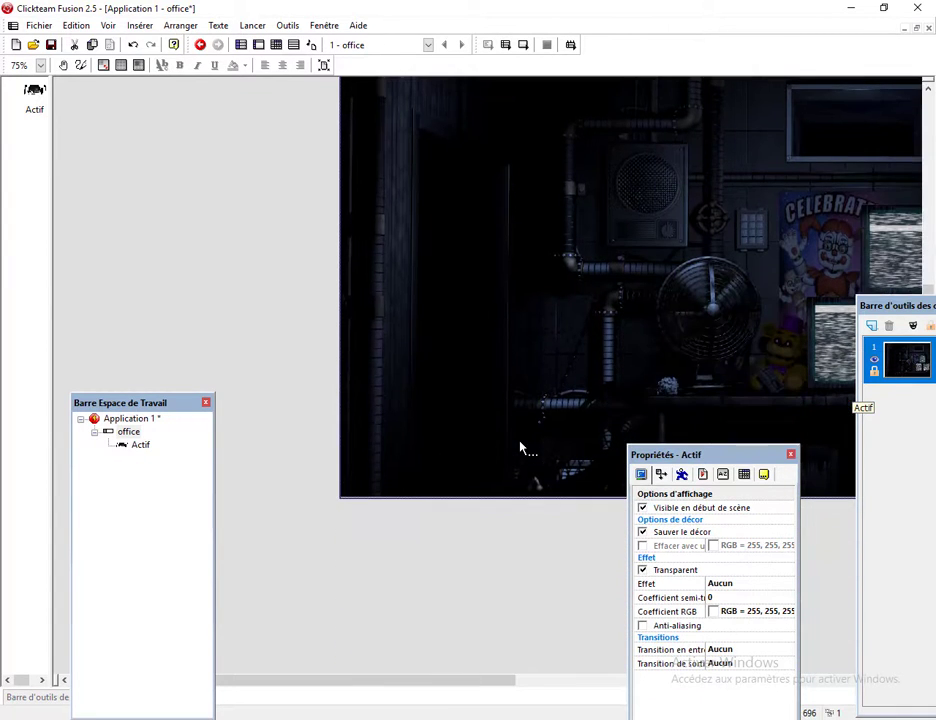
pyautogui.scroll(-1, 547, 453)
pyautogui.scroll(3, 547, 453)
pyautogui.scroll(-1, 547, 453)
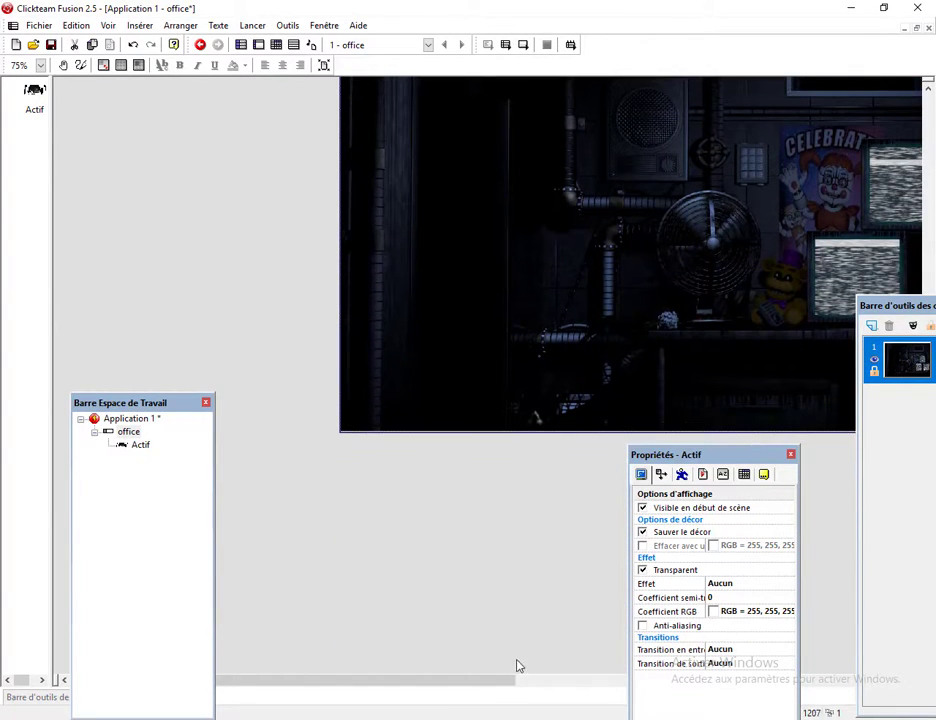
pyautogui.moveTo(514, 689); pyautogui.dragTo(926, 654)
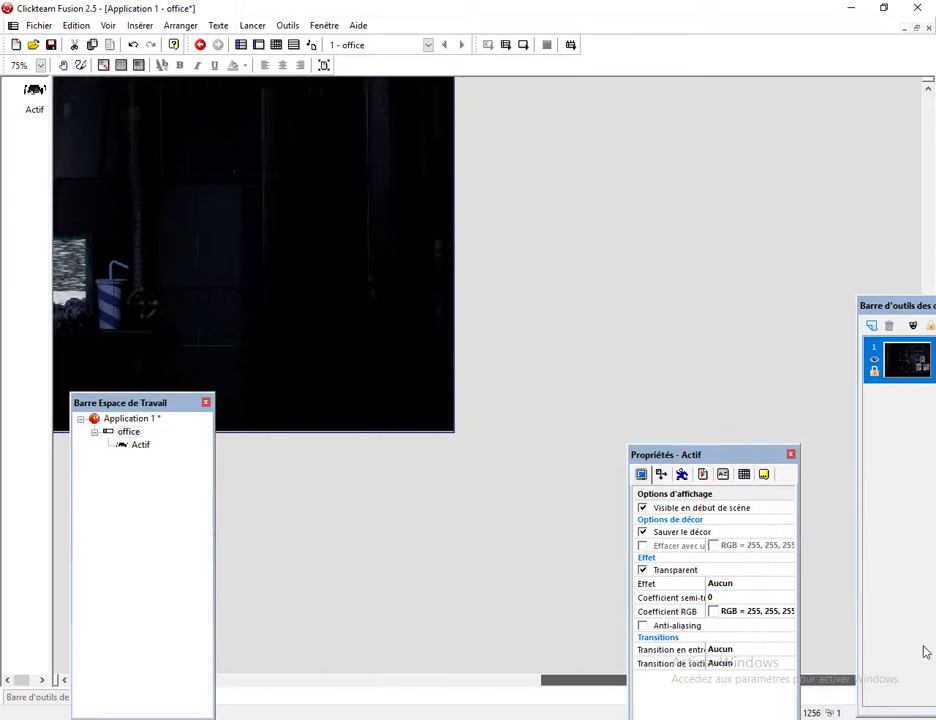
pyautogui.scroll(4, 357, 449)
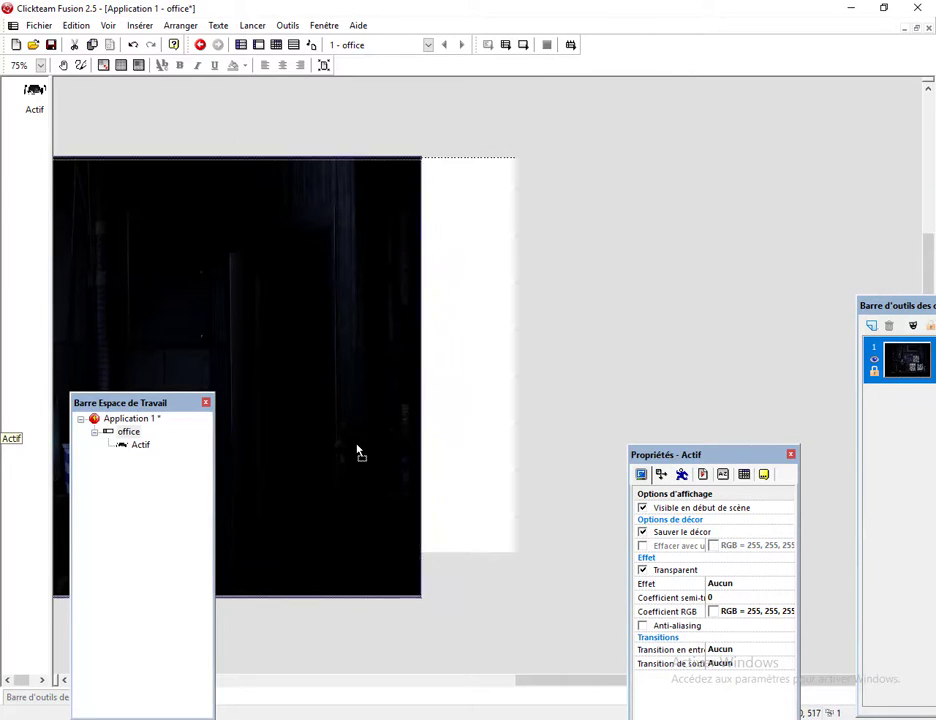
pyautogui.click(503, 425)
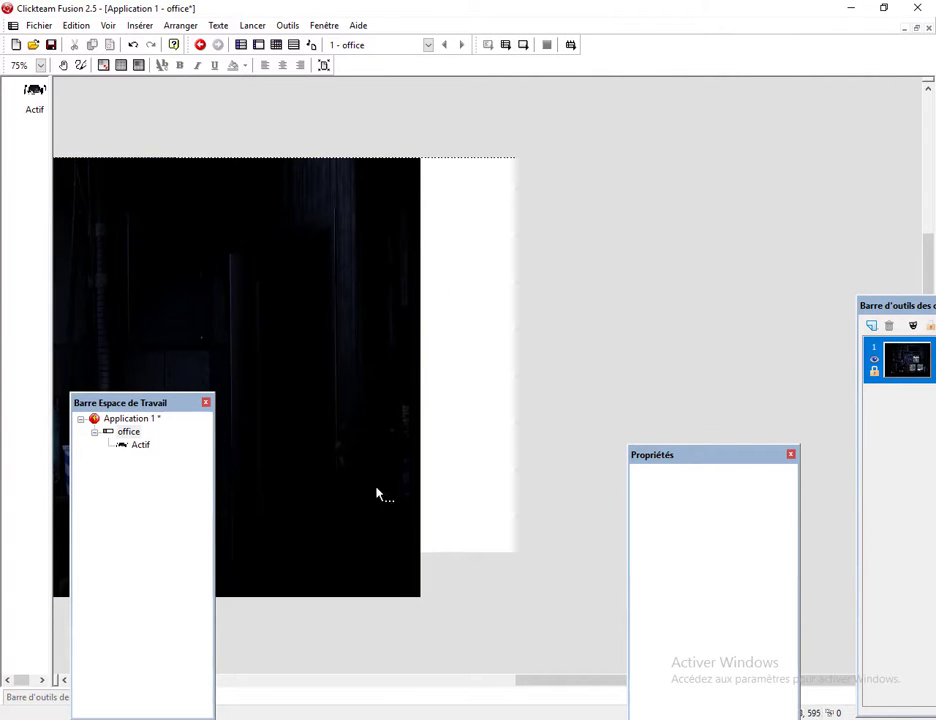
# Set the office frame's height to 1000, including its virtual height.
pyautogui.click(128, 431)
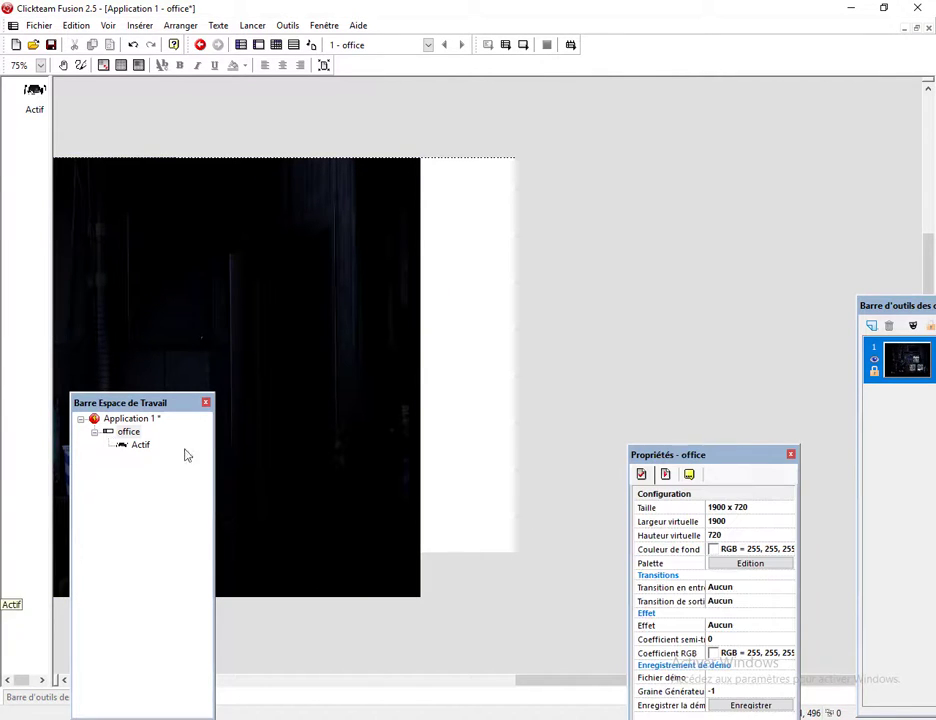
pyautogui.click(746, 509)
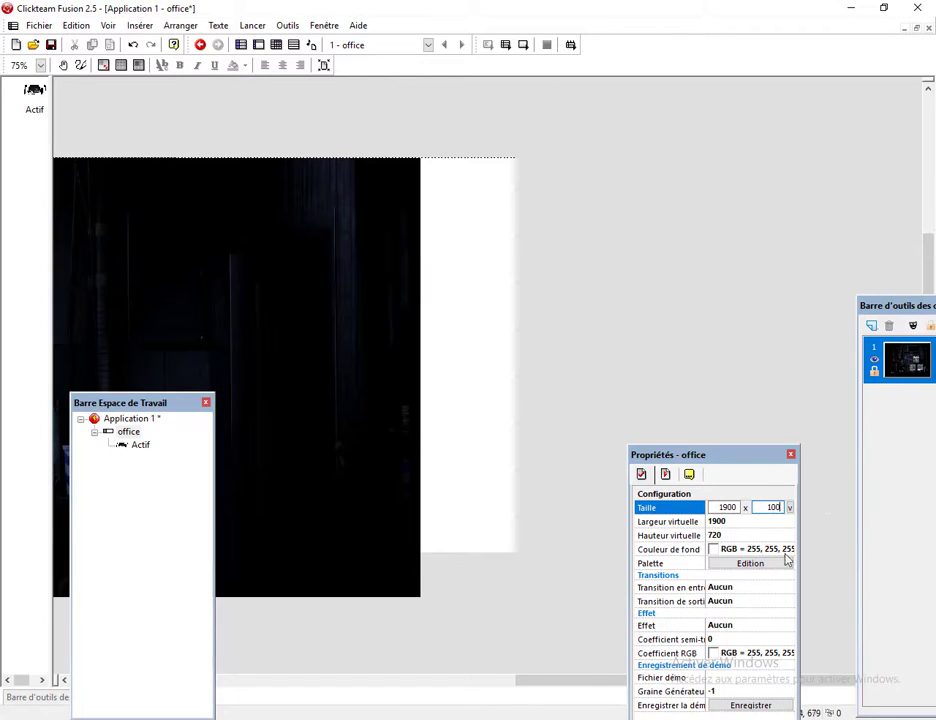
pyautogui.write('100')
pyautogui.click(689, 577)
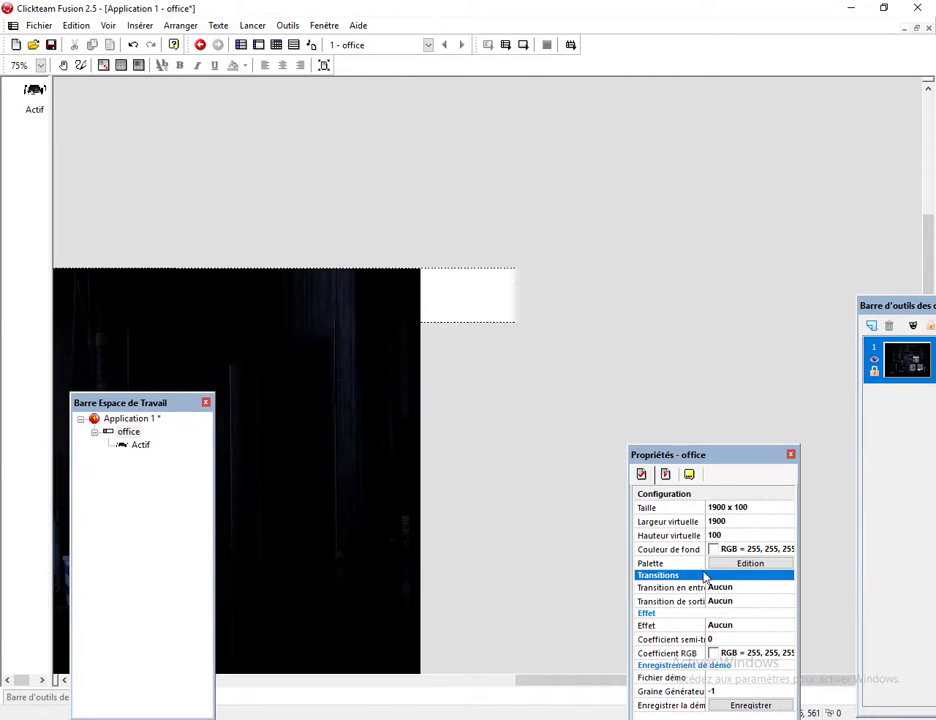
pyautogui.click(750, 509)
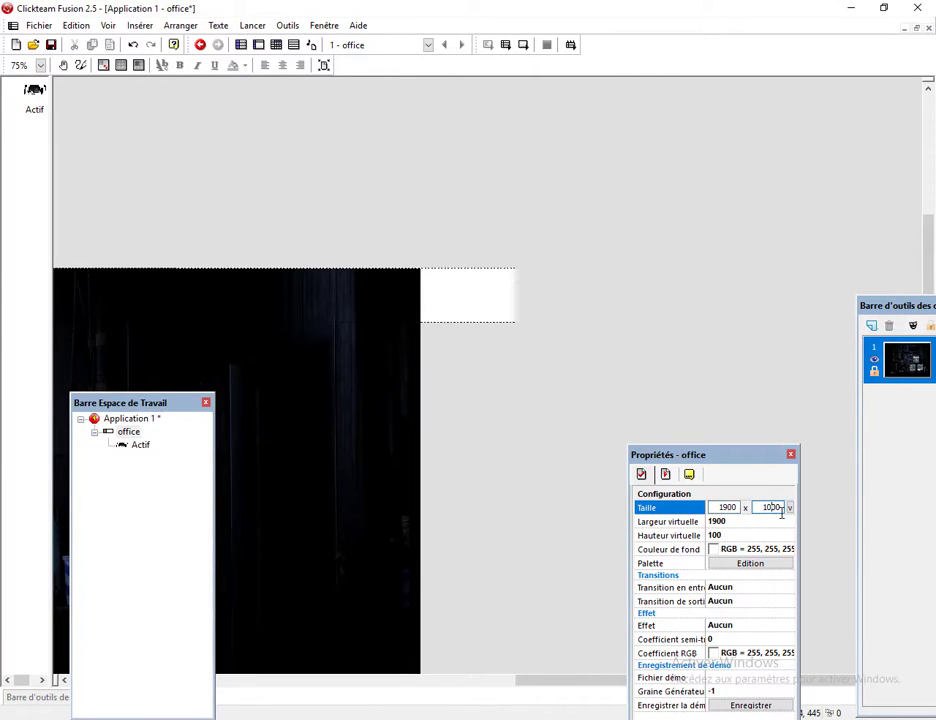
pyautogui.click(760, 494)
pyautogui.scroll(-5, 591, 549)
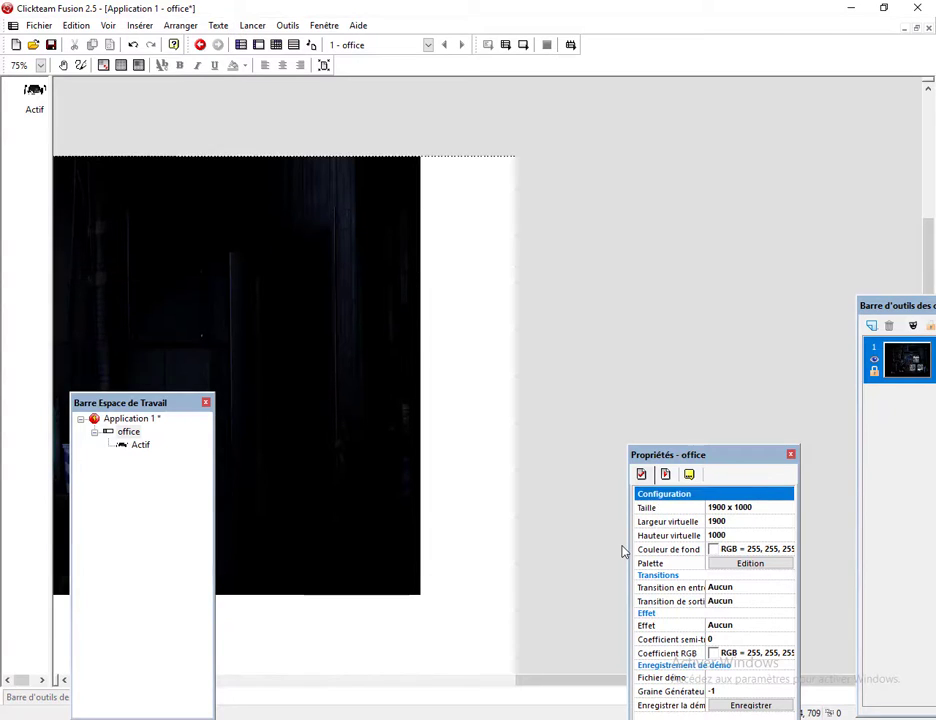
# Set the office frame's height to 800, including its virtual height, and realign the office image with the frame.
pyautogui.click(740, 508)
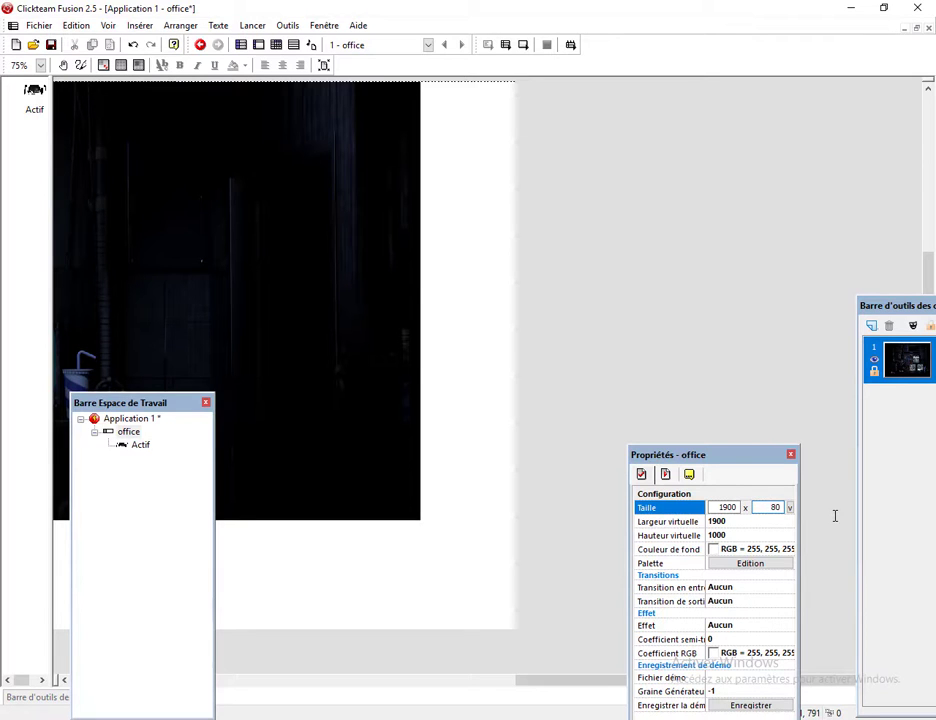
pyautogui.press('Return')
pyautogui.scroll(1, 509, 542)
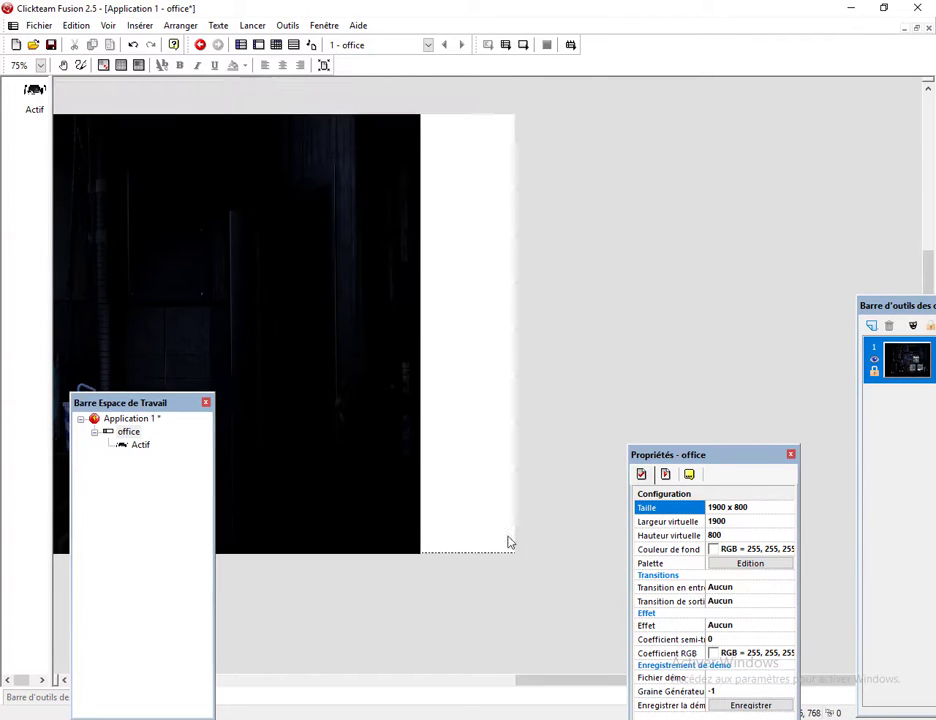
pyautogui.moveTo(554, 679); pyautogui.dragTo(130, 682)
pyautogui.moveTo(520, 362)
pyautogui.mouseDown()
pyautogui.moveTo(664, 355)
pyautogui.moveTo(629, 378)
pyautogui.moveTo(526, 376)
pyautogui.mouseUp()
pyautogui.click(343, 390)
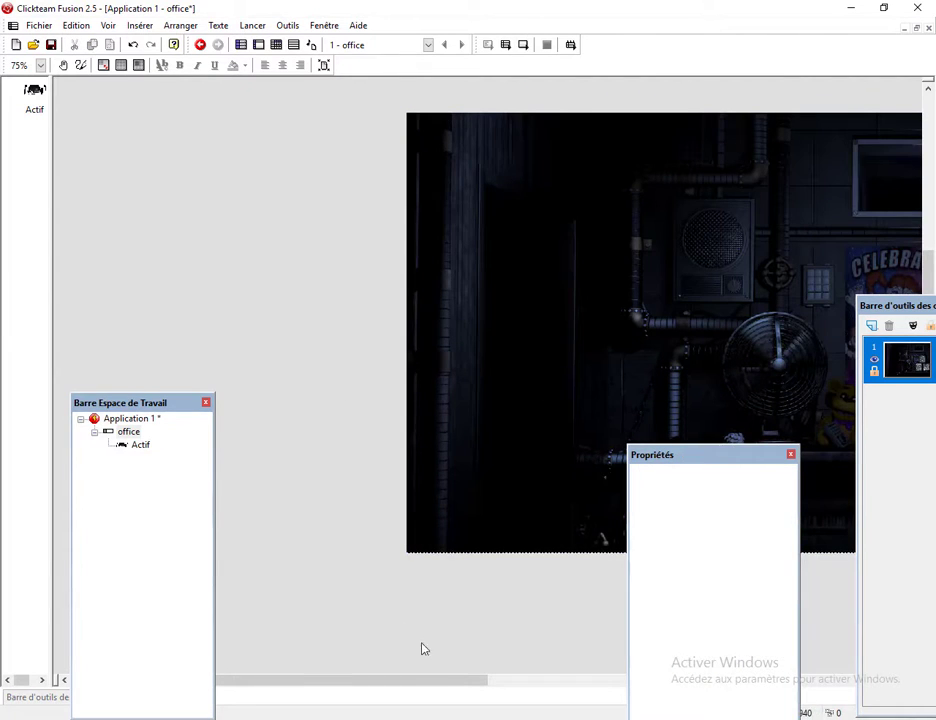
# Check how the whole office image fits the frame, run a preview of the scene, and close it.
pyautogui.moveTo(410, 680); pyautogui.dragTo(548, 638)
pyautogui.keyDown('ctrl'); pyautogui.scroll(-1, 566, 621); pyautogui.keyUp('ctrl')
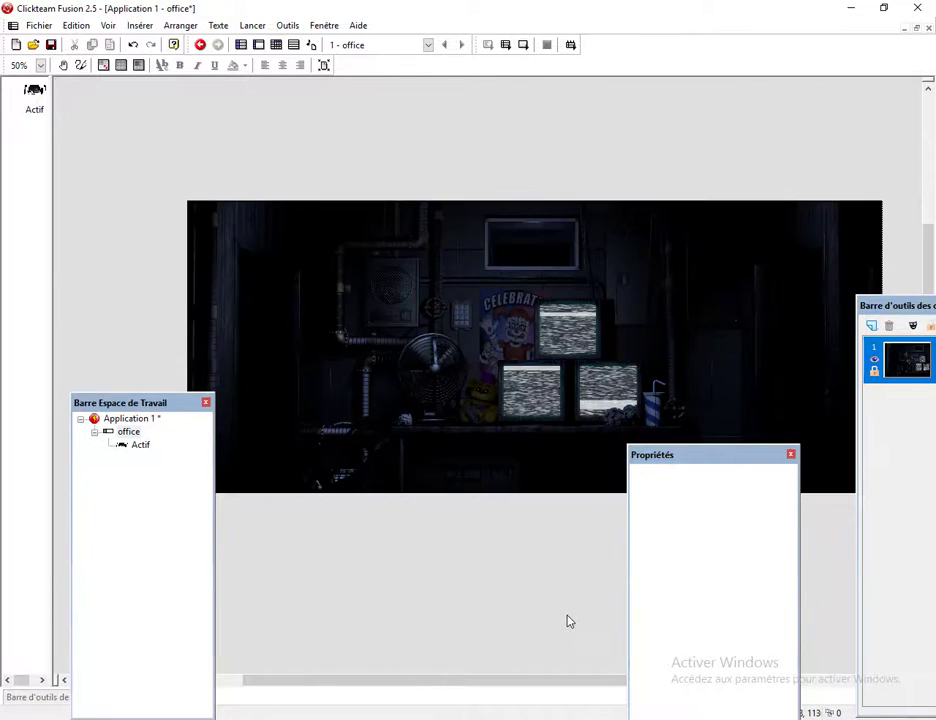
pyautogui.moveTo(716, 458); pyautogui.dragTo(450, 526)
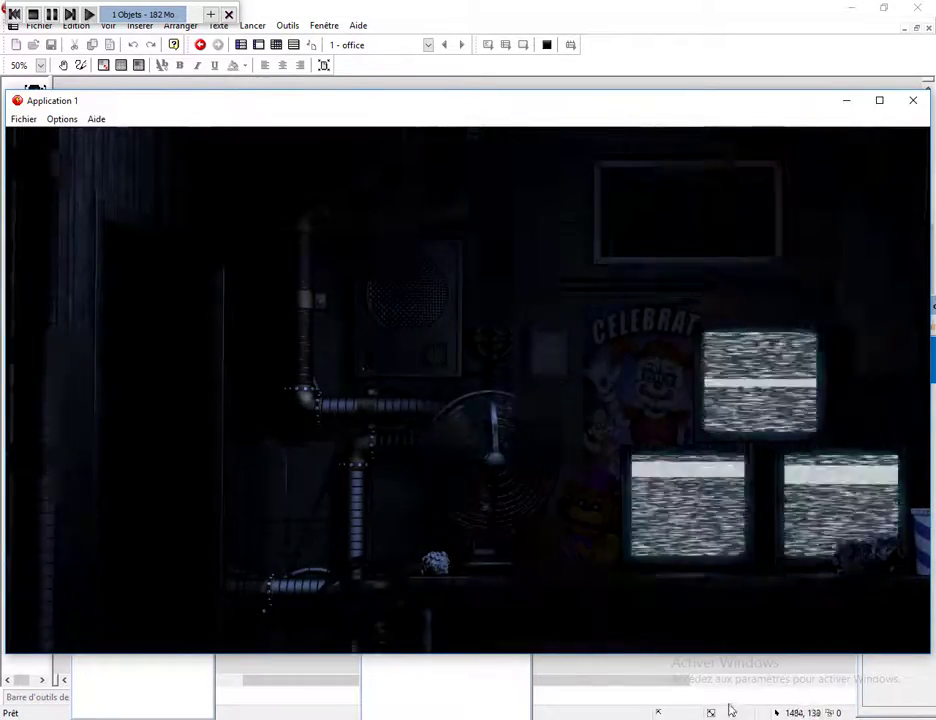
pyautogui.hotkey('alt', 'F4')
# Add a new Actif object to the office frame, placed on the wall above the fan.
pyautogui.doubleClick(592, 527)
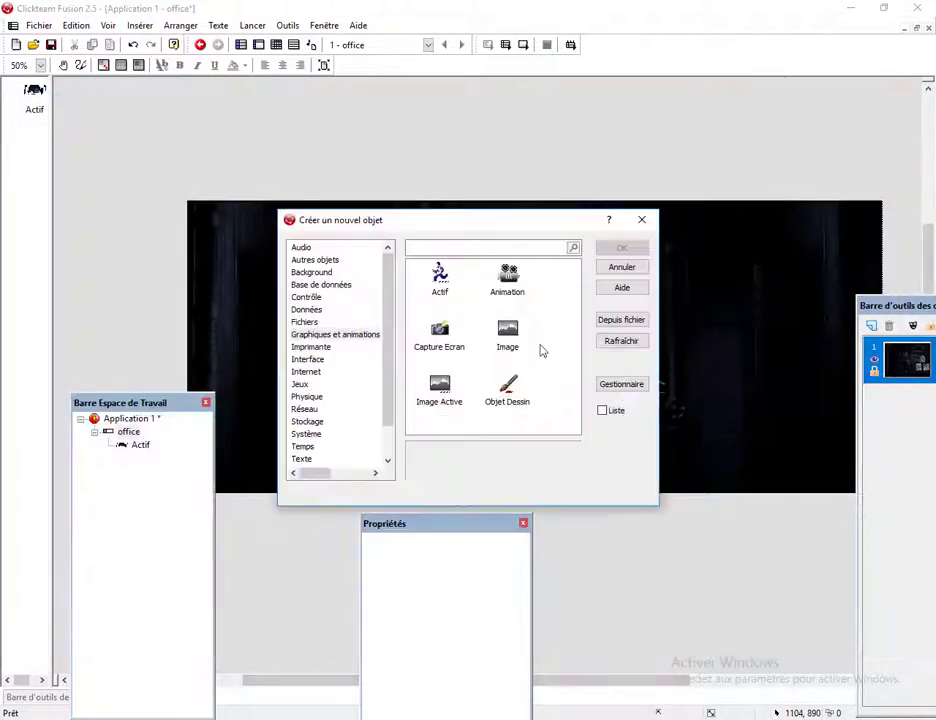
pyautogui.doubleClick(439, 278)
pyautogui.click(437, 300)
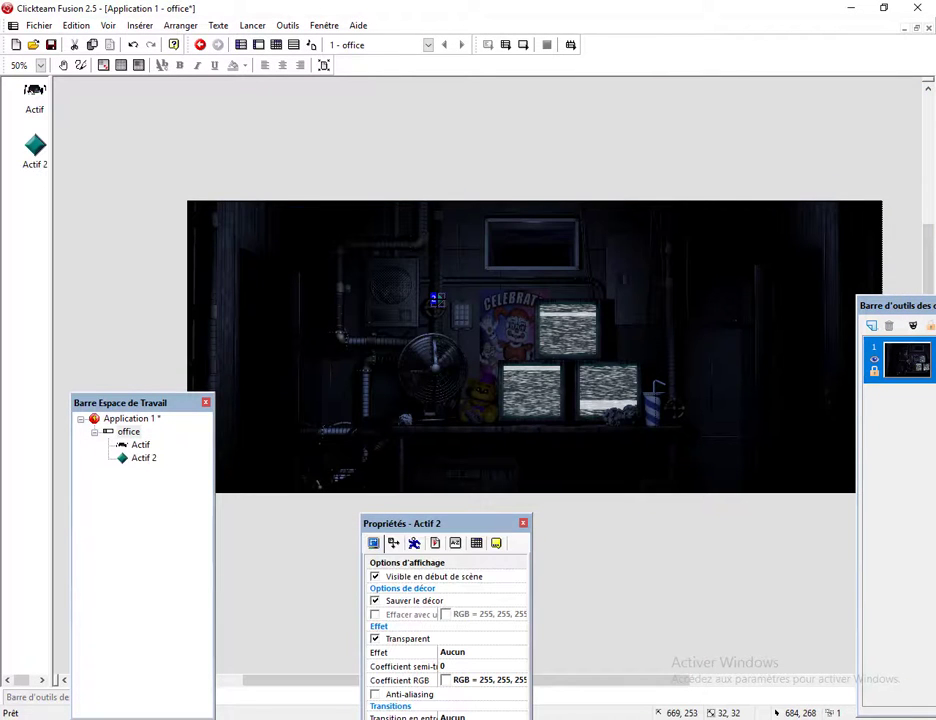
# Replace the new Actif object's default picture with the white cursor arrow image from the Texture folder, keeping the default import options.
pyautogui.doubleClick(436, 300)
pyautogui.click(31, 30)
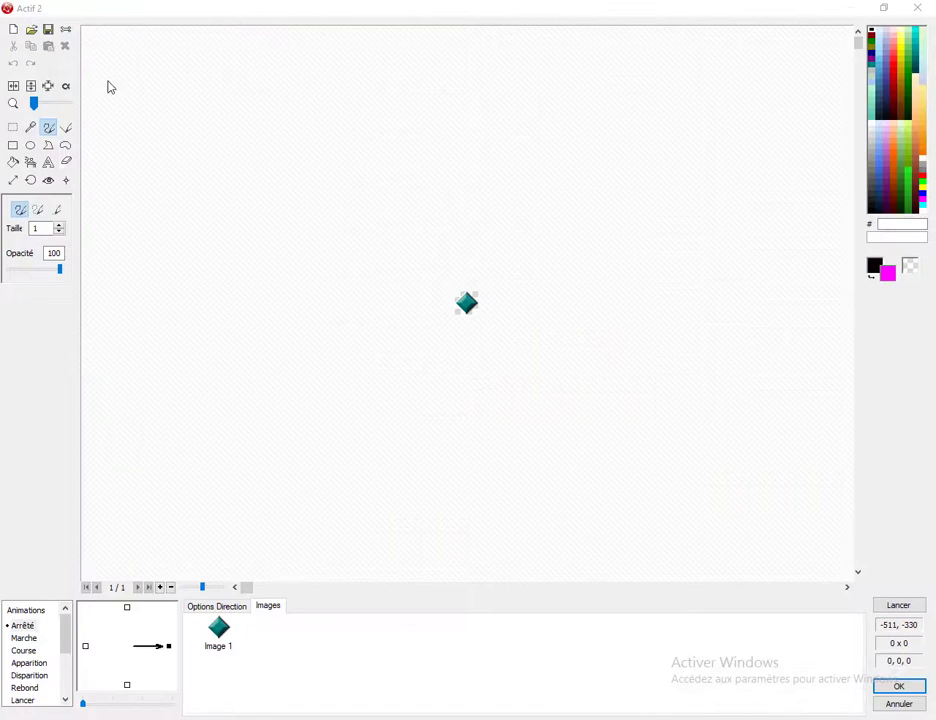
pyautogui.click(520, 340)
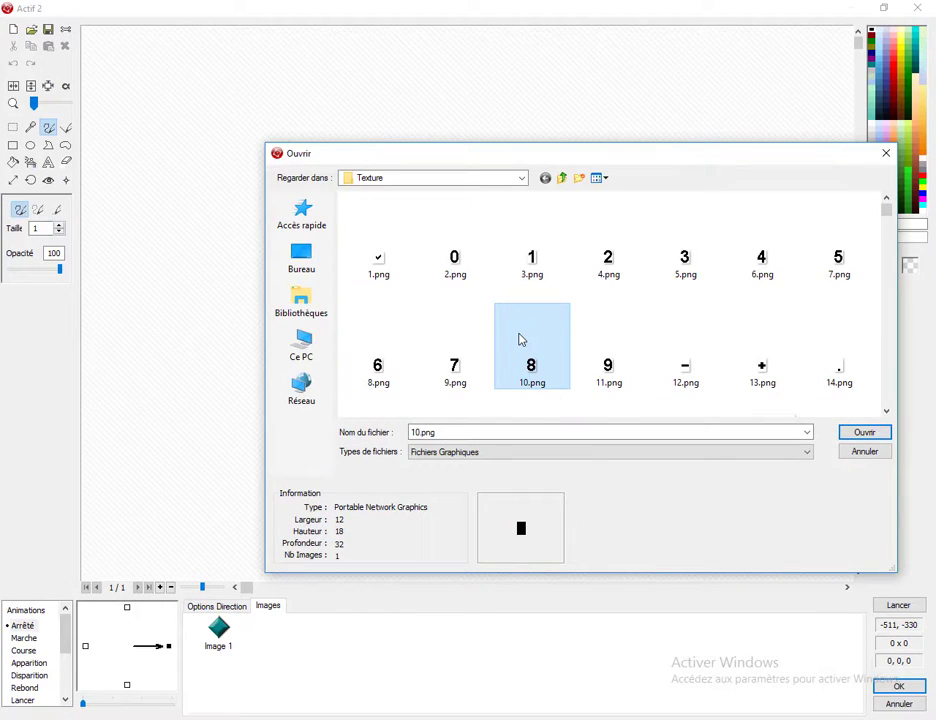
pyautogui.press('c')
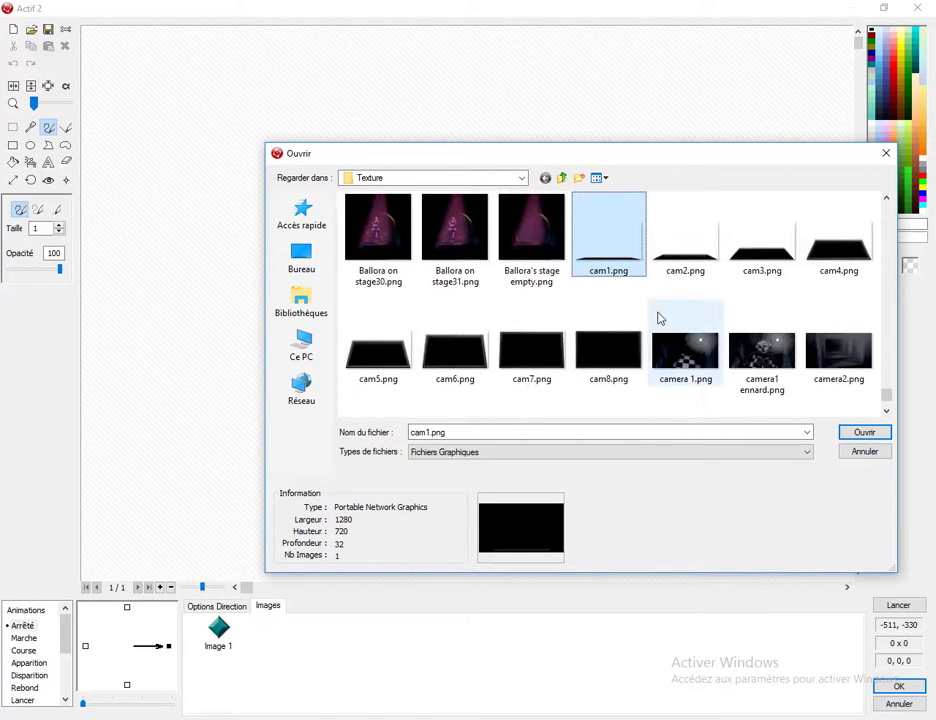
pyautogui.scroll(-3, 659, 318)
pyautogui.doubleClick(604, 300)
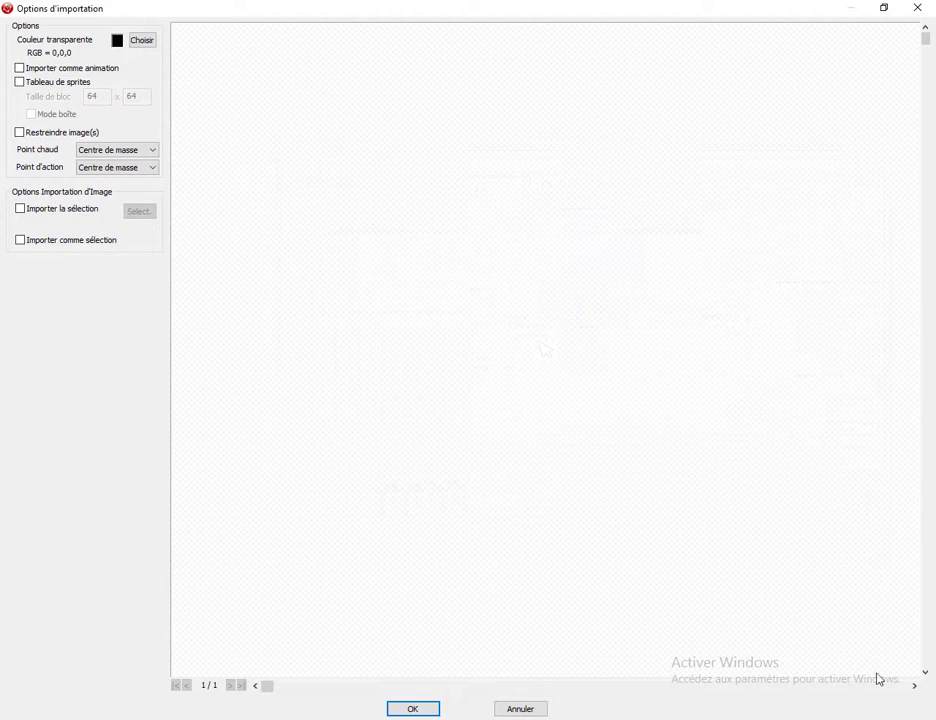
pyautogui.click(437, 709)
pyautogui.click(890, 689)
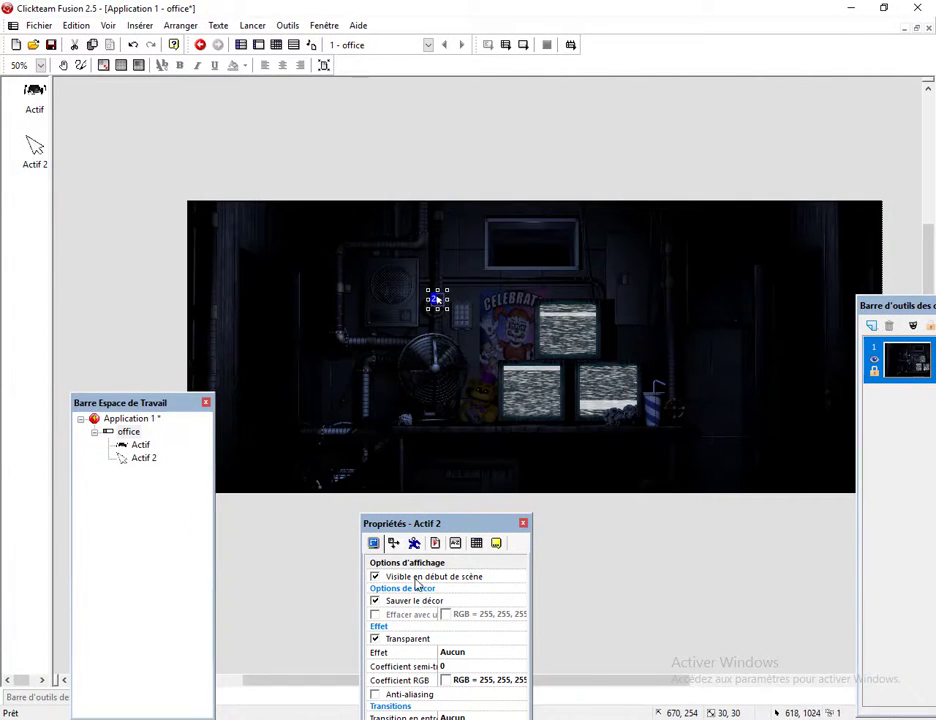
# Give the cursor object the Contrôlé à la souris movement and extend its movement area over the entire office frame.
pyautogui.click(414, 543)
pyautogui.click(480, 592)
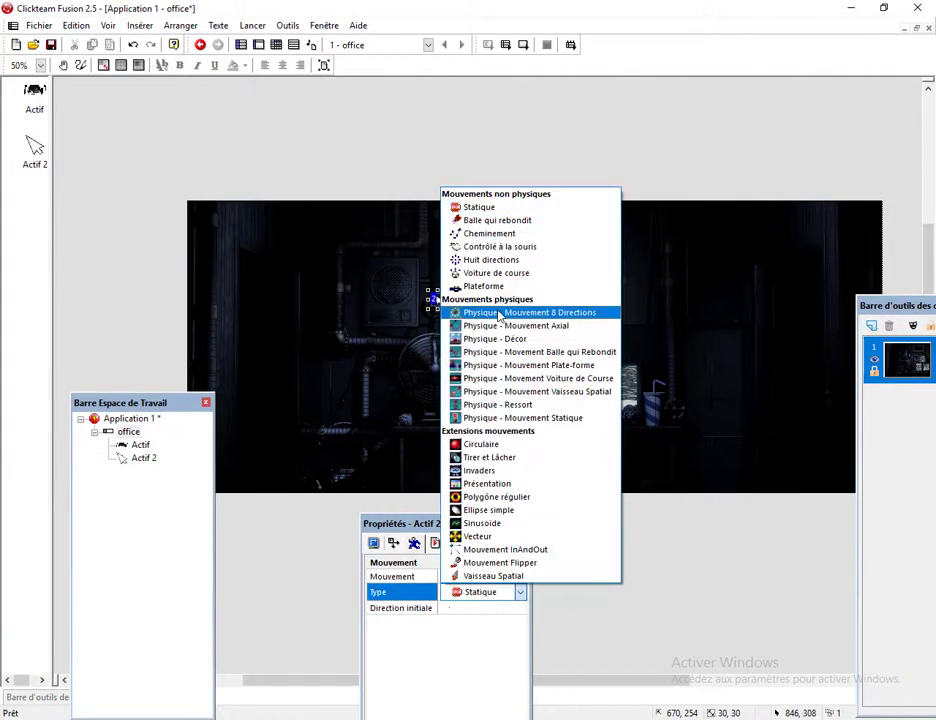
pyautogui.click(500, 246)
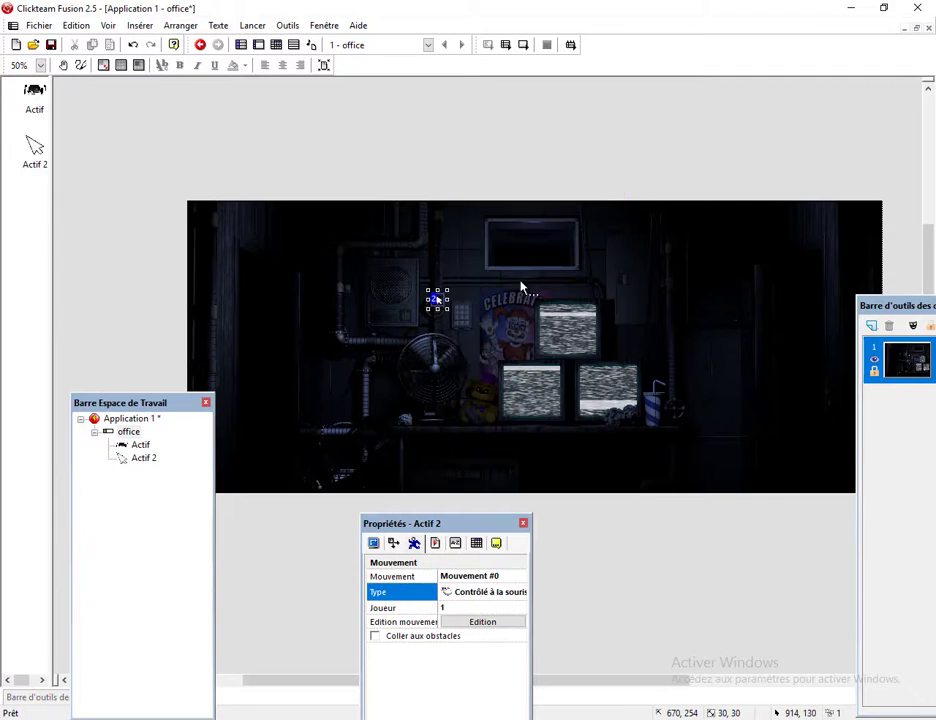
pyautogui.click(478, 623)
pyautogui.moveTo(464, 326); pyautogui.dragTo(868, 499)
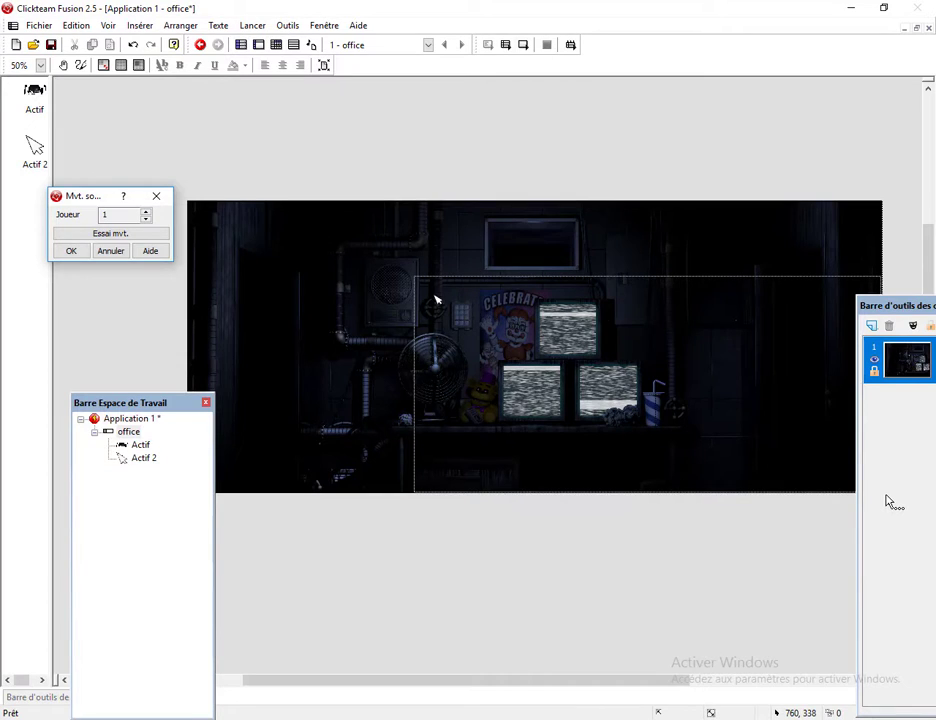
pyautogui.click(678, 421)
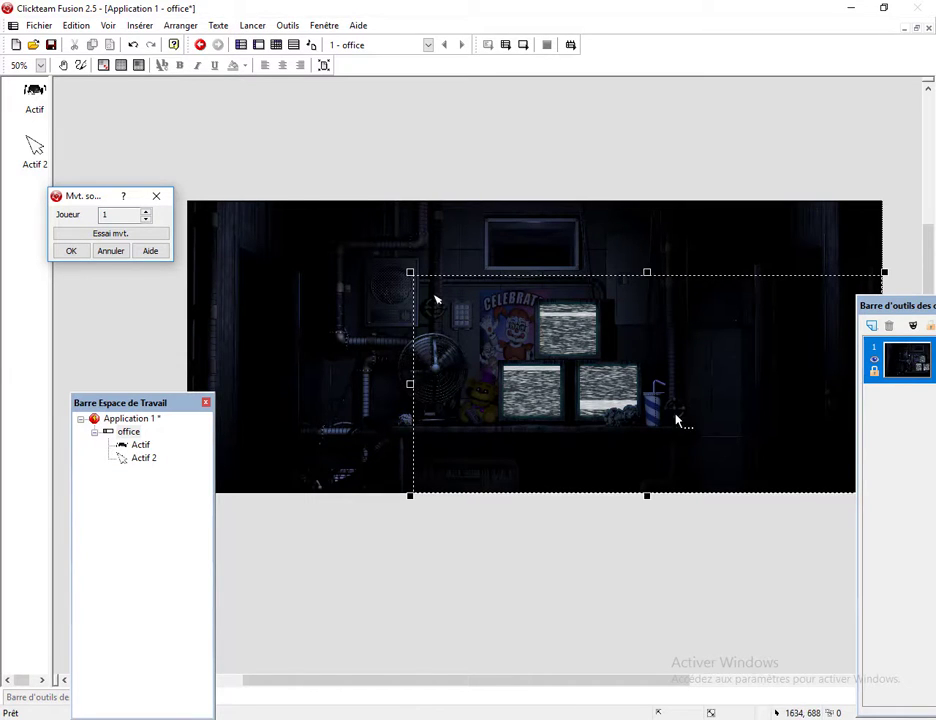
pyautogui.moveTo(413, 272); pyautogui.dragTo(182, 198)
pyautogui.click(67, 252)
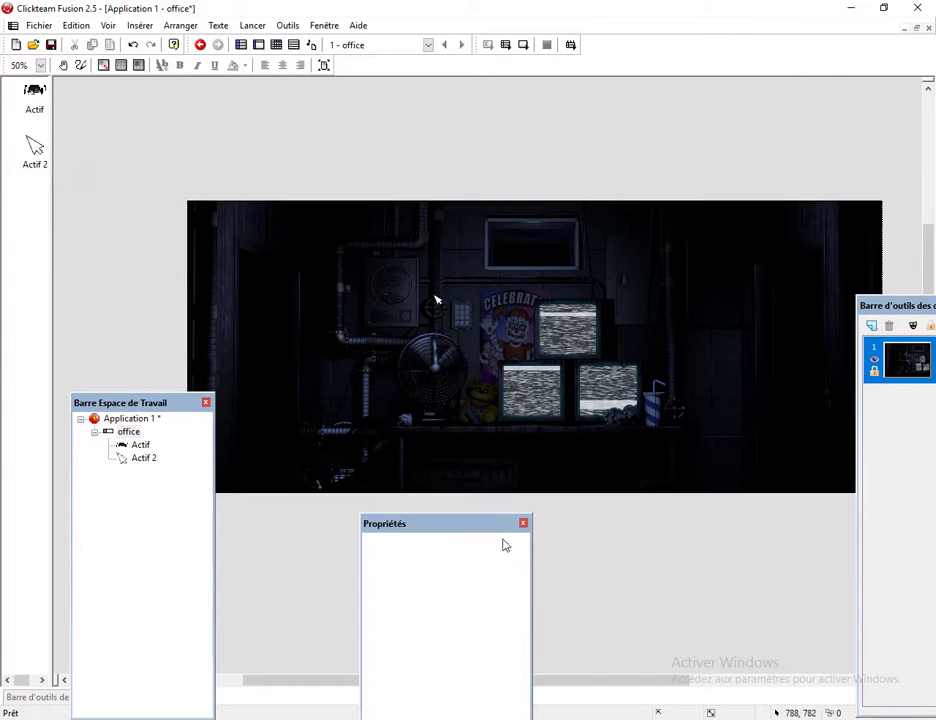
pyautogui.click(276, 44)
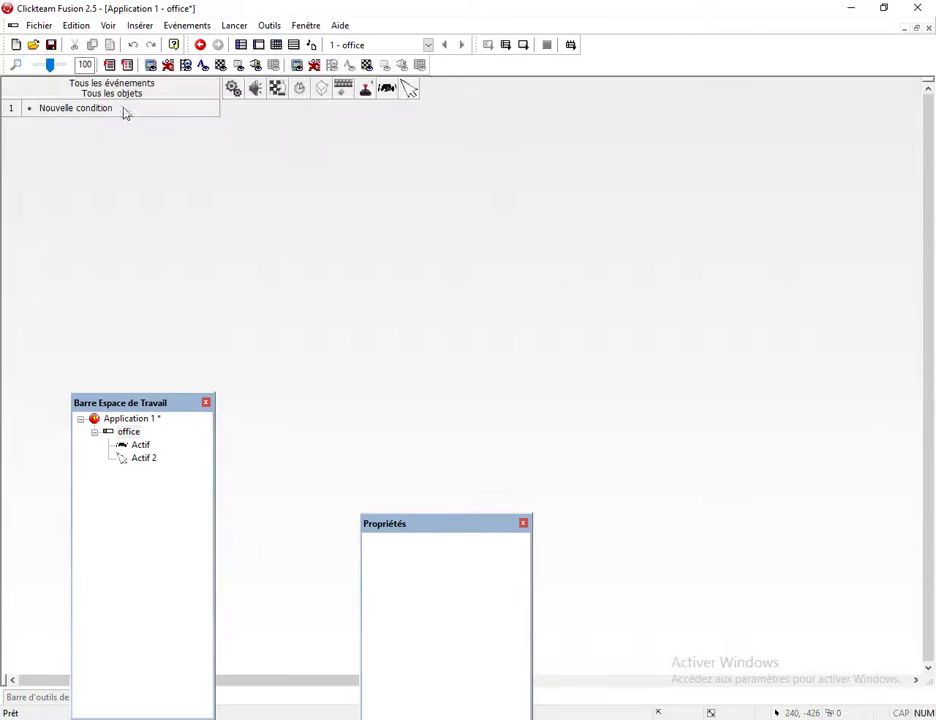
pyautogui.doubleClick(68, 108)
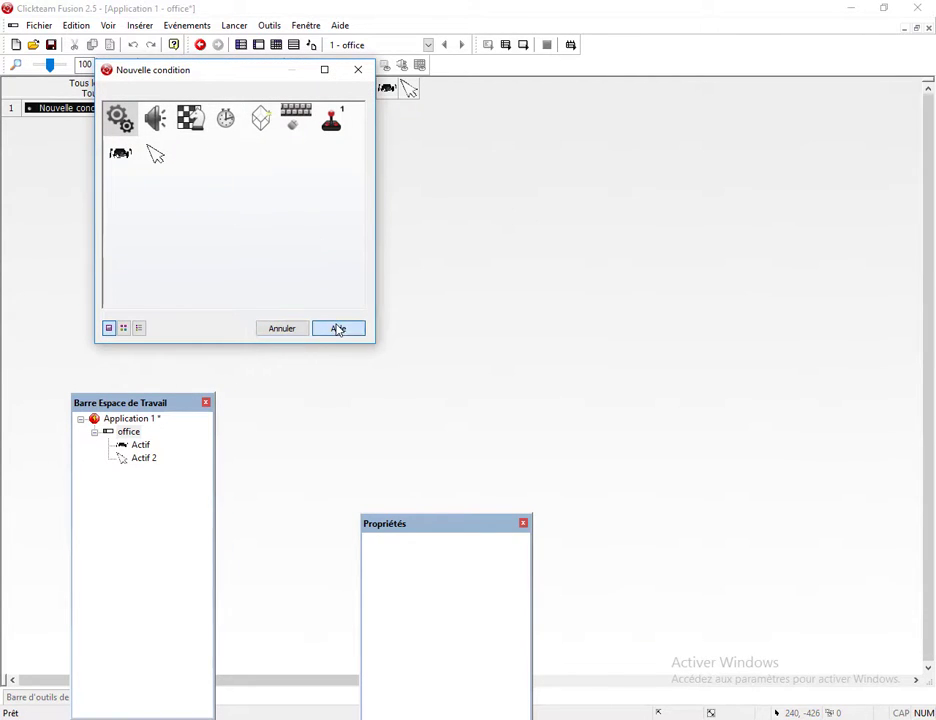
pyautogui.click(286, 328)
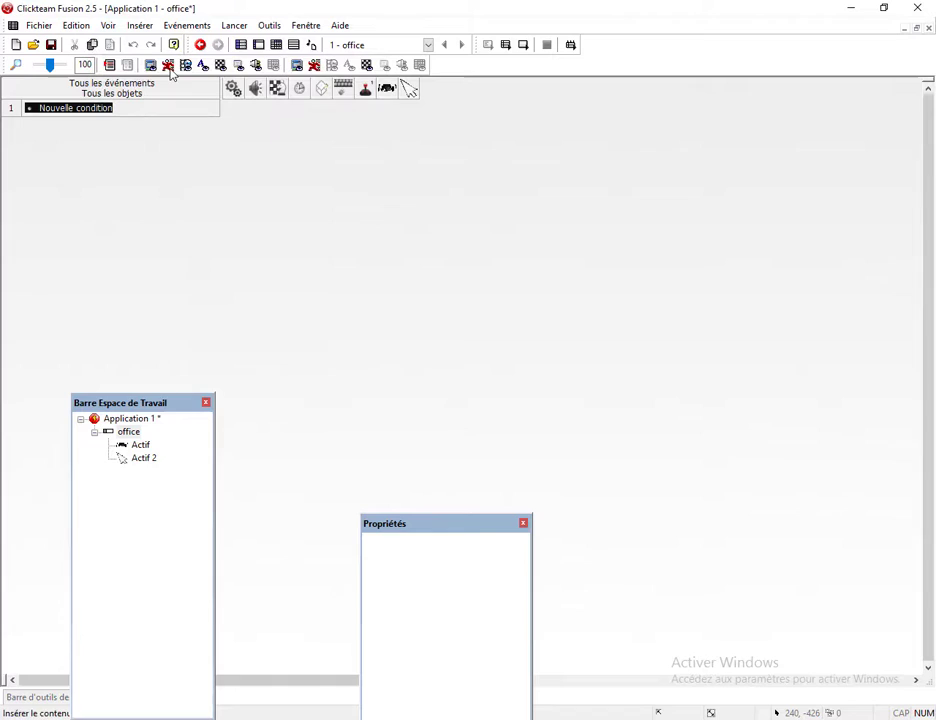
pyautogui.click(258, 44)
# Add a Compteur object outside the frame, above the office image.
pyautogui.doubleClick(155, 314)
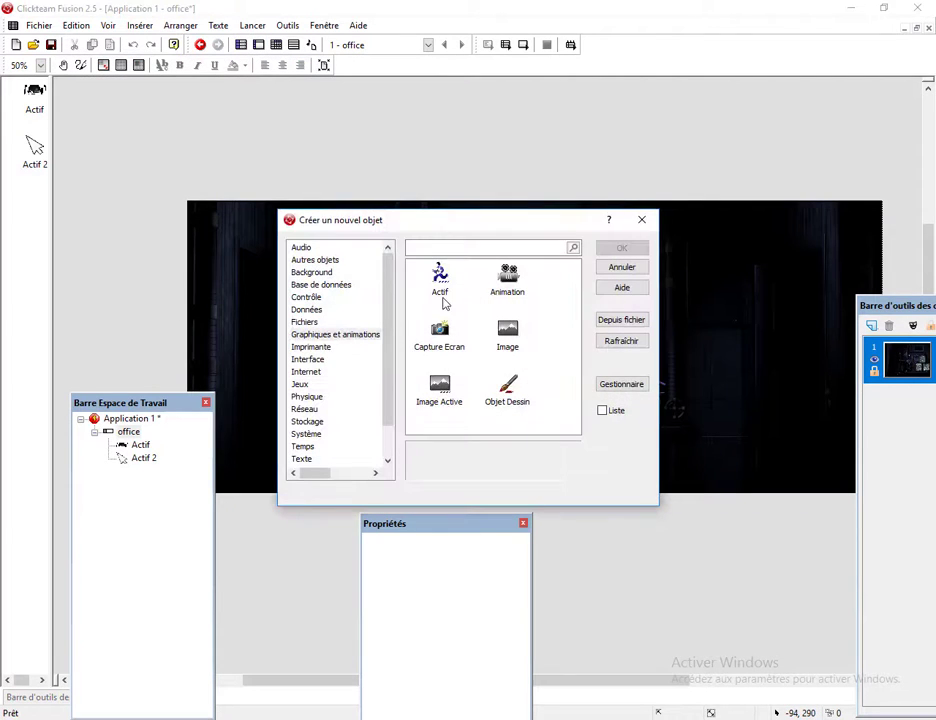
pyautogui.click(302, 311)
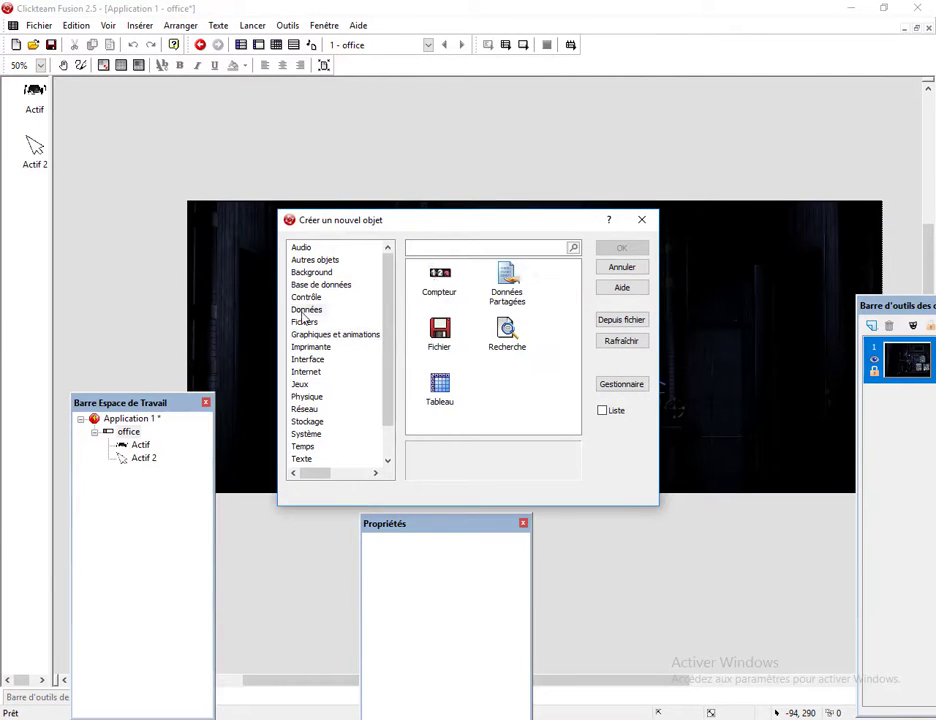
pyautogui.doubleClick(437, 279)
pyautogui.click(285, 148)
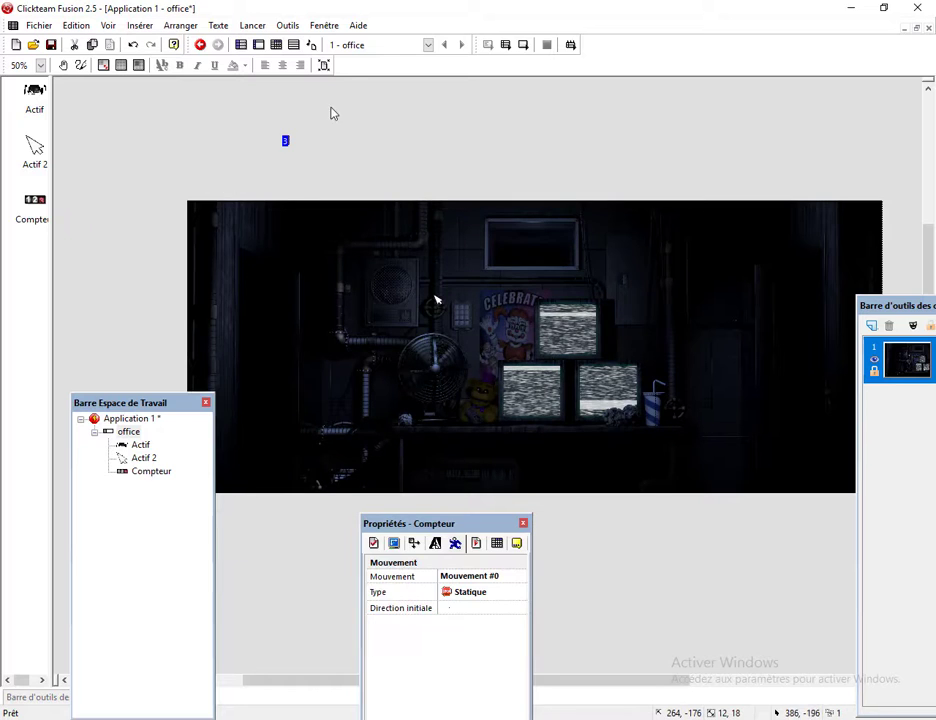
# Create an event with the condition that the counter is equal (Egal) to 0.
pyautogui.click(276, 45)
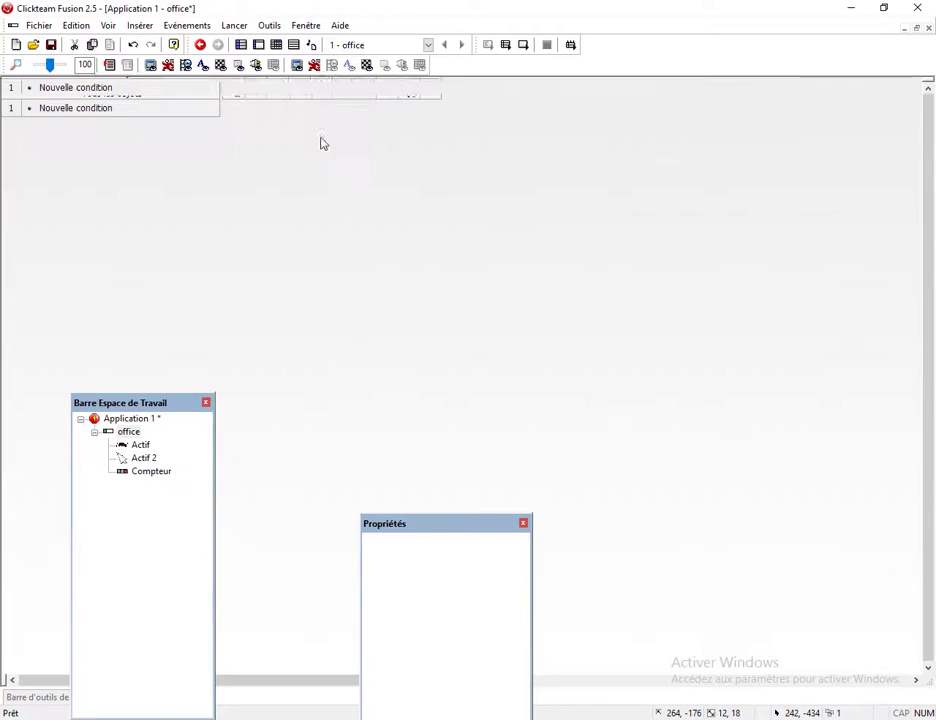
pyautogui.click(79, 110)
pyautogui.click(200, 154)
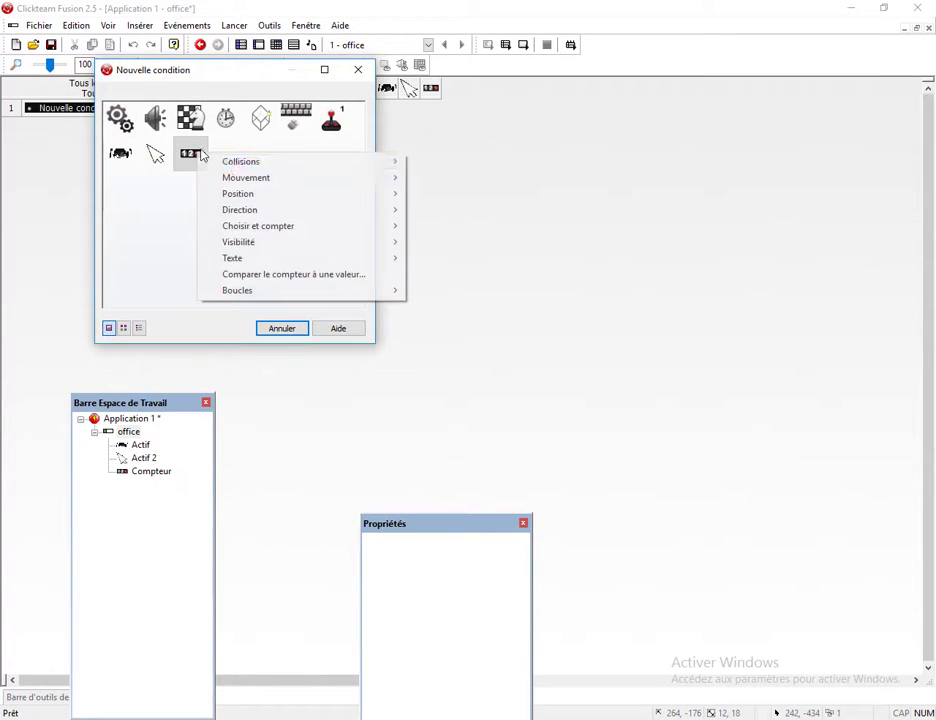
pyautogui.click(318, 276)
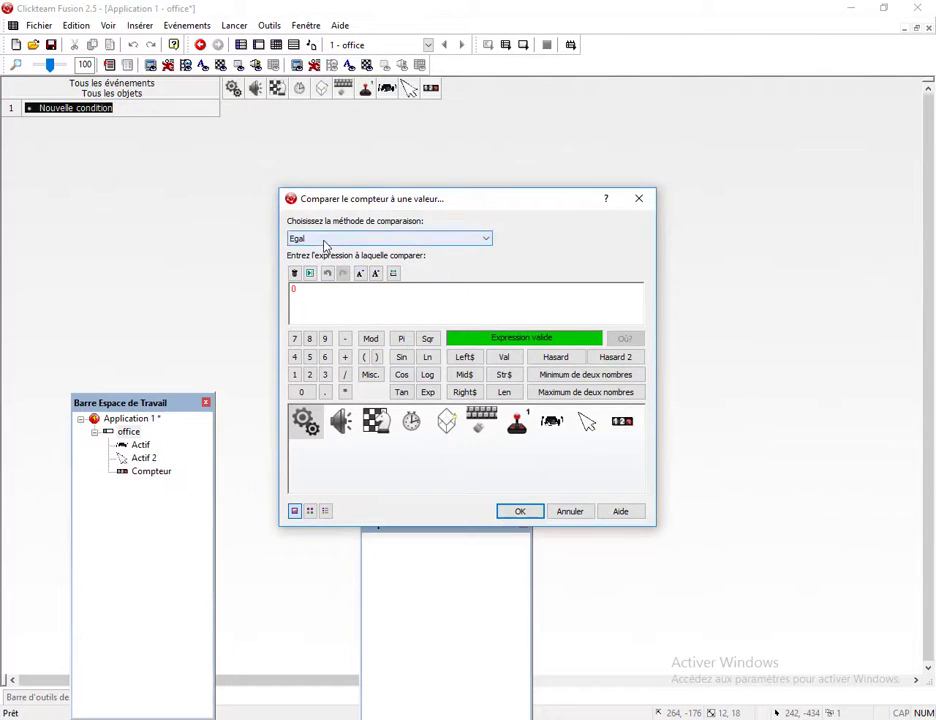
pyautogui.press('Return')
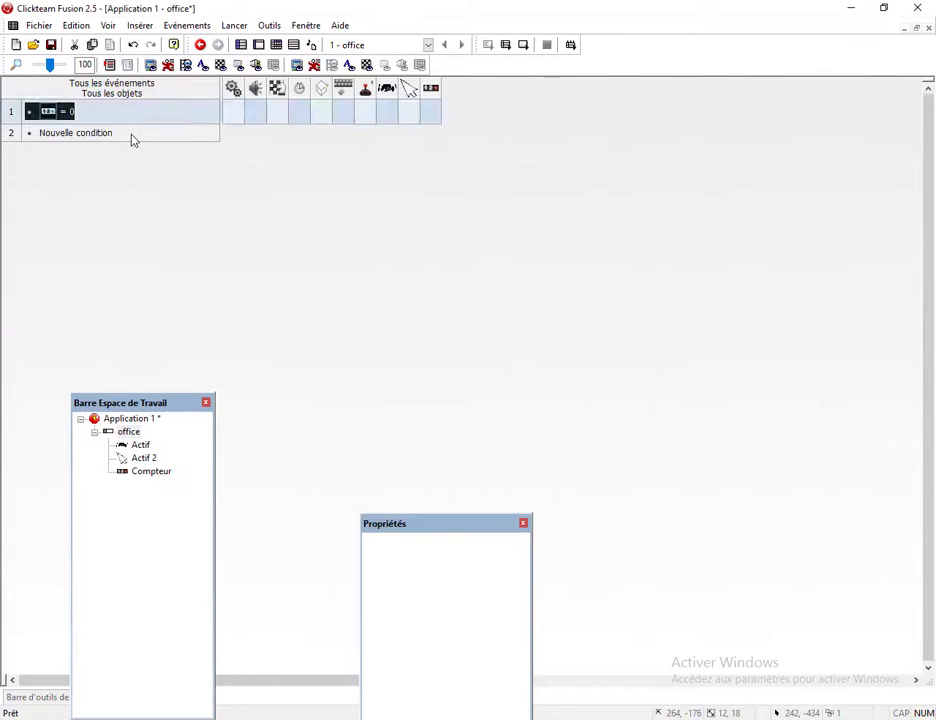
# Add a scrolling action to the counter event that centres the window in the scene relative to Actif 2 at 0, 0.
pyautogui.click(411, 116)
pyautogui.click(290, 222)
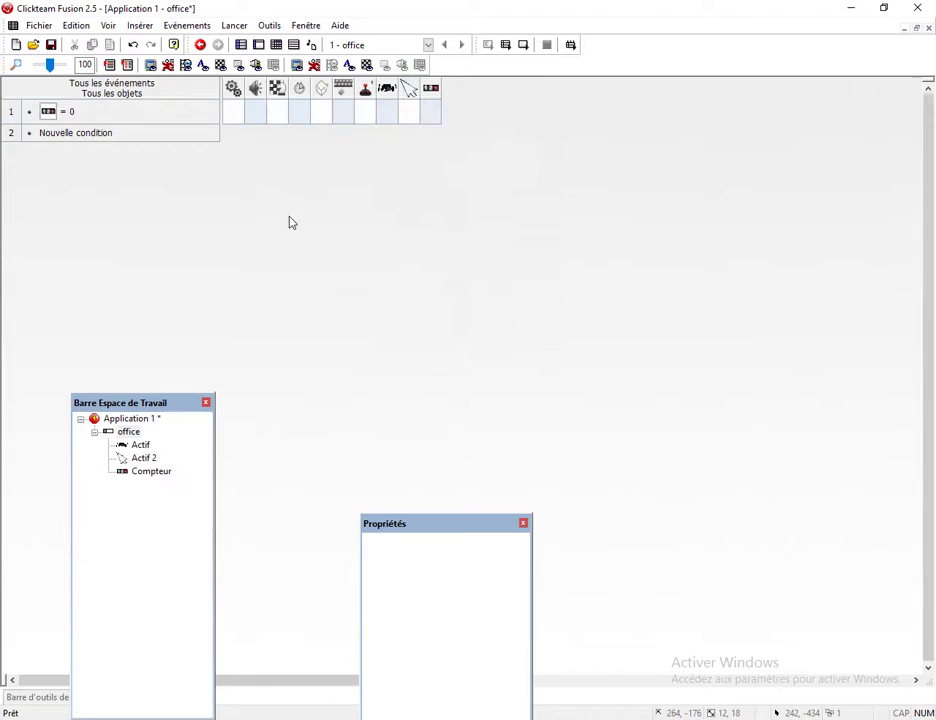
pyautogui.click(281, 118)
pyautogui.moveTo(417, 287)
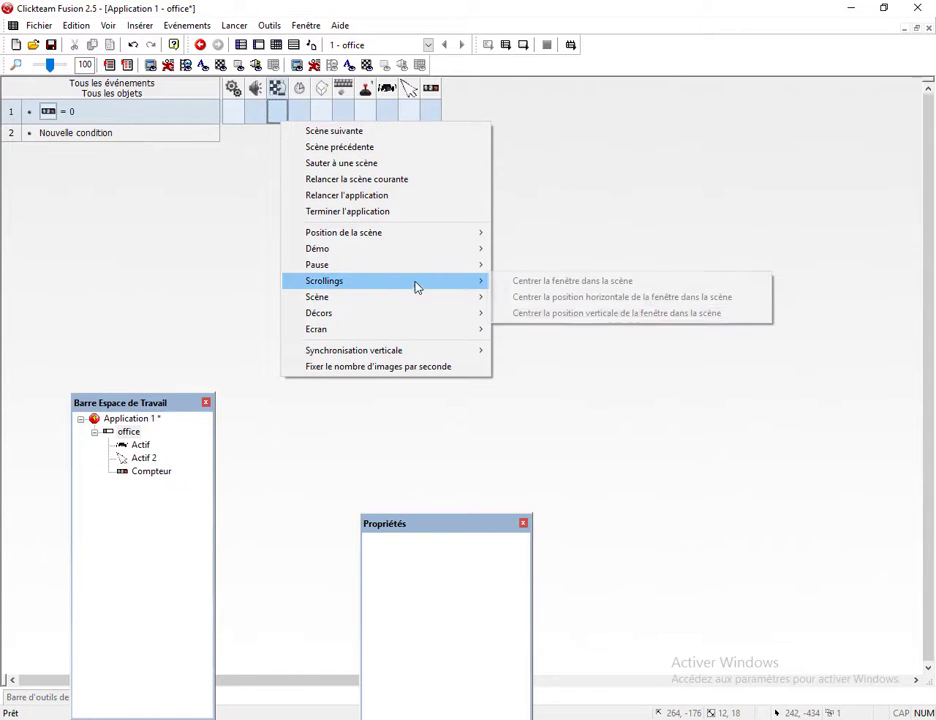
pyautogui.click(546, 290)
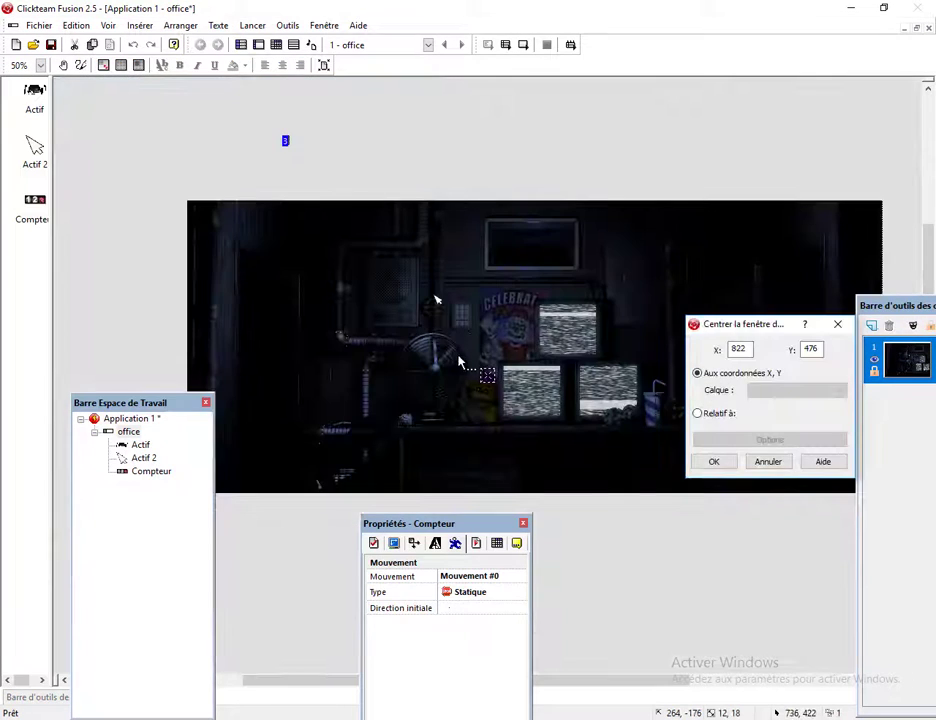
pyautogui.click(437, 299)
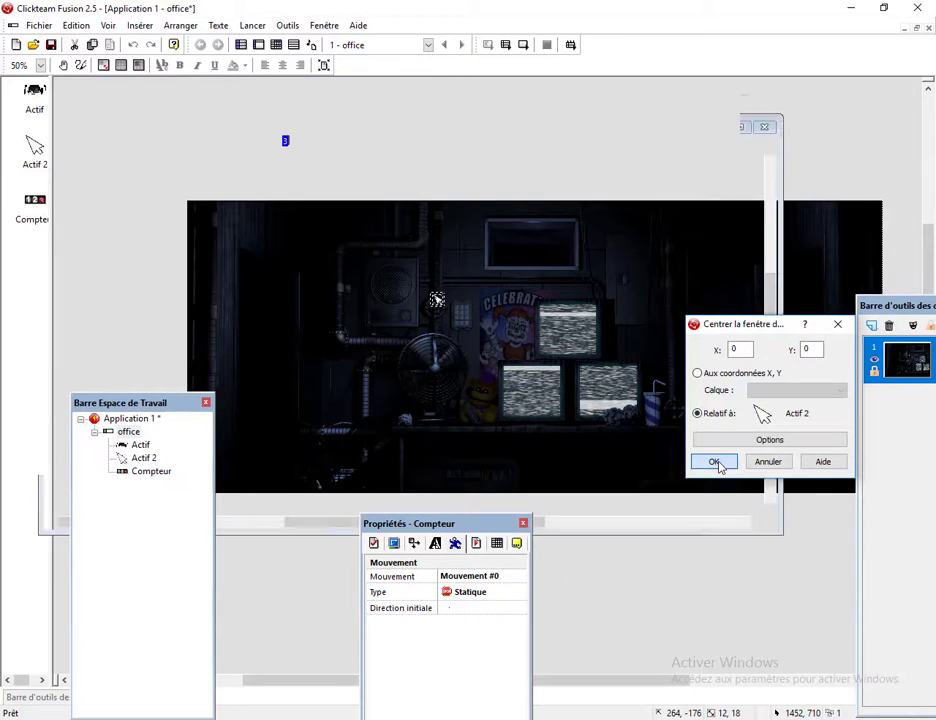
pyautogui.click(714, 461)
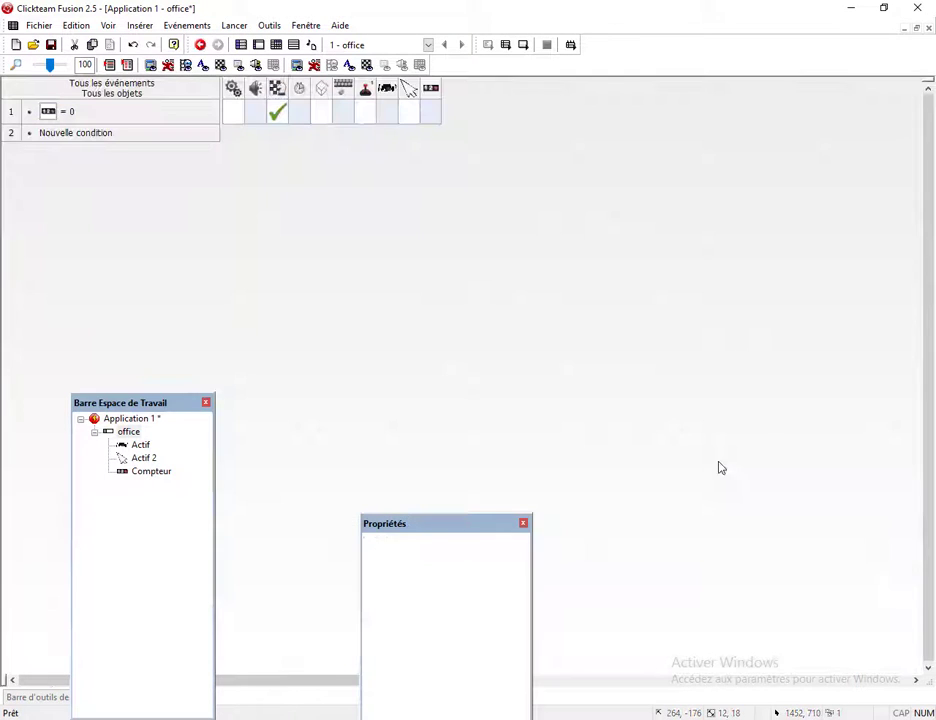
# Add another Actif object to the office frame, placed over the image at the fan's upper-left edge.
pyautogui.click(260, 45)
pyautogui.doubleClick(407, 168)
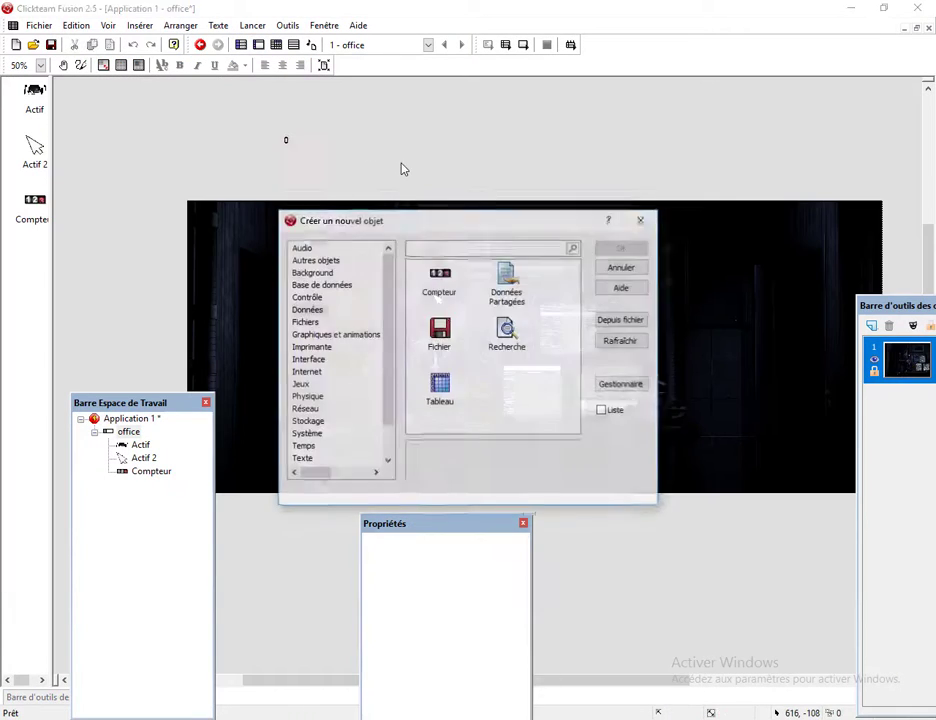
pyautogui.click(335, 334)
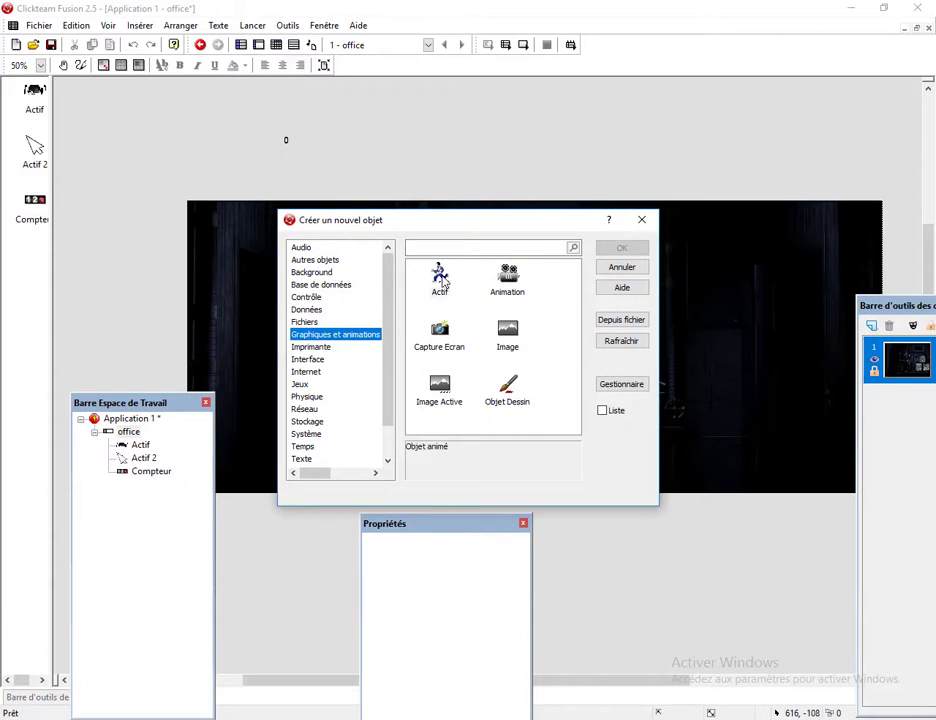
pyautogui.doubleClick(440, 280)
pyautogui.click(436, 300)
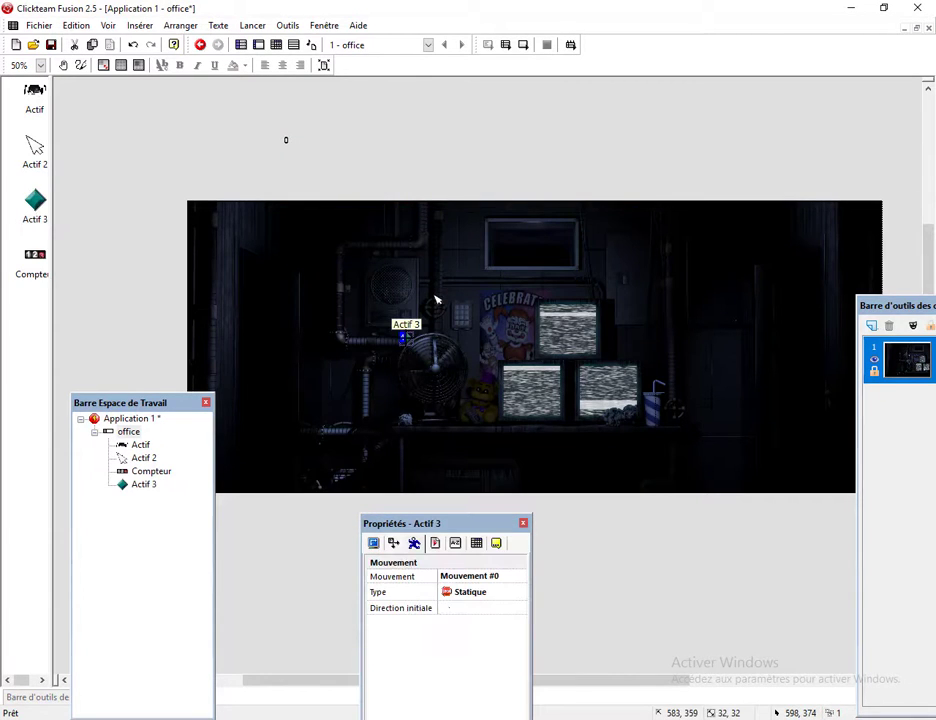
# Turn off "Visible en début de scène" for Actif 3.
pyautogui.click(393, 543)
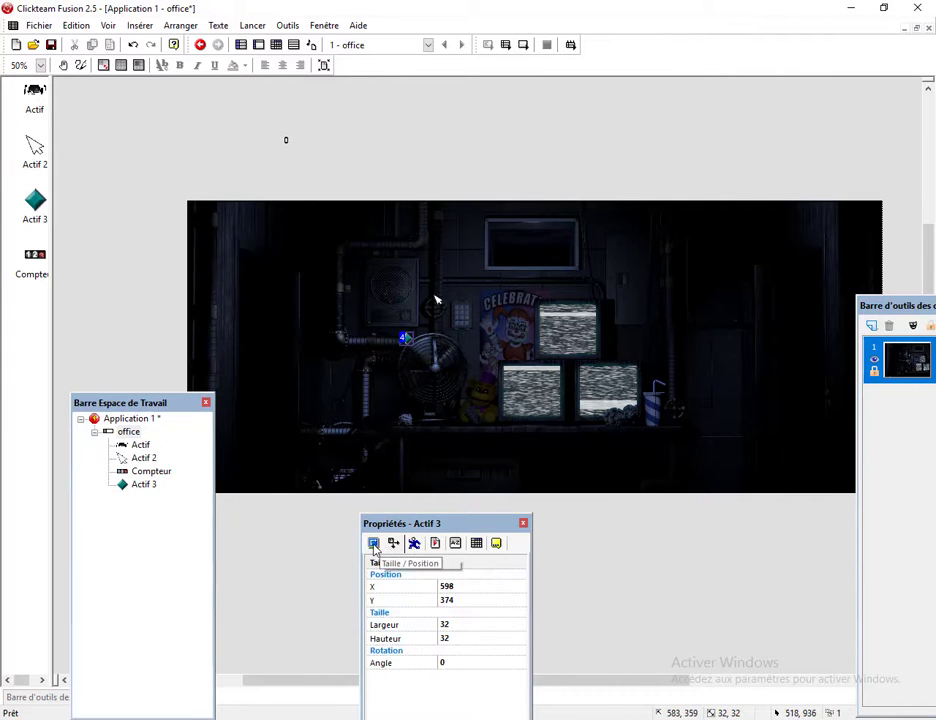
pyautogui.click(373, 543)
pyautogui.click(376, 578)
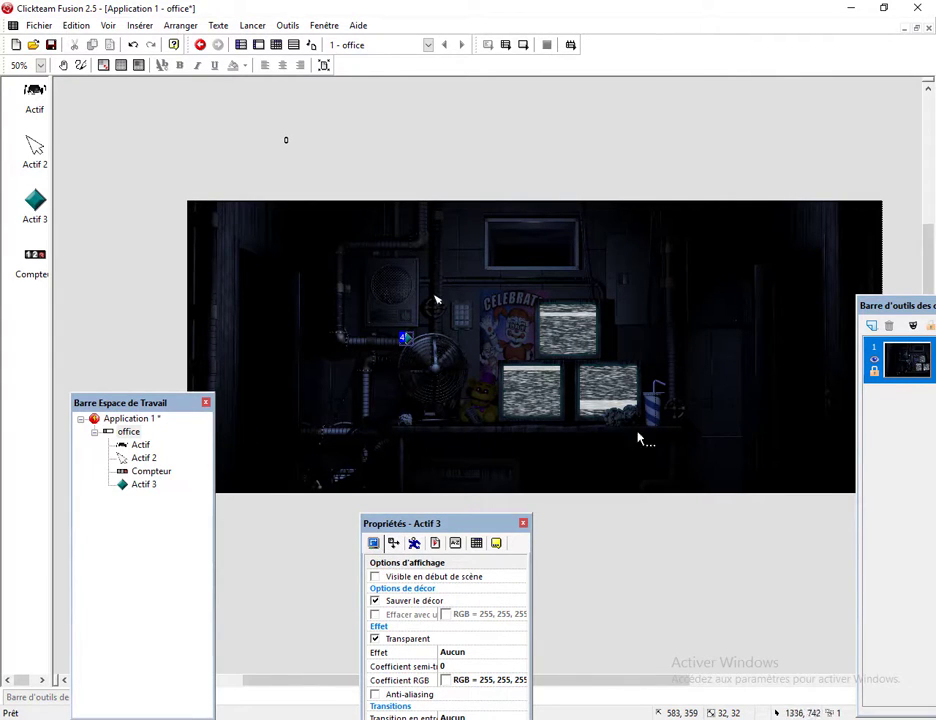
# Give Actif 3 the Balle qui rebondit movement with initial directions 0 and 16, and test the movement.
pyautogui.click(414, 543)
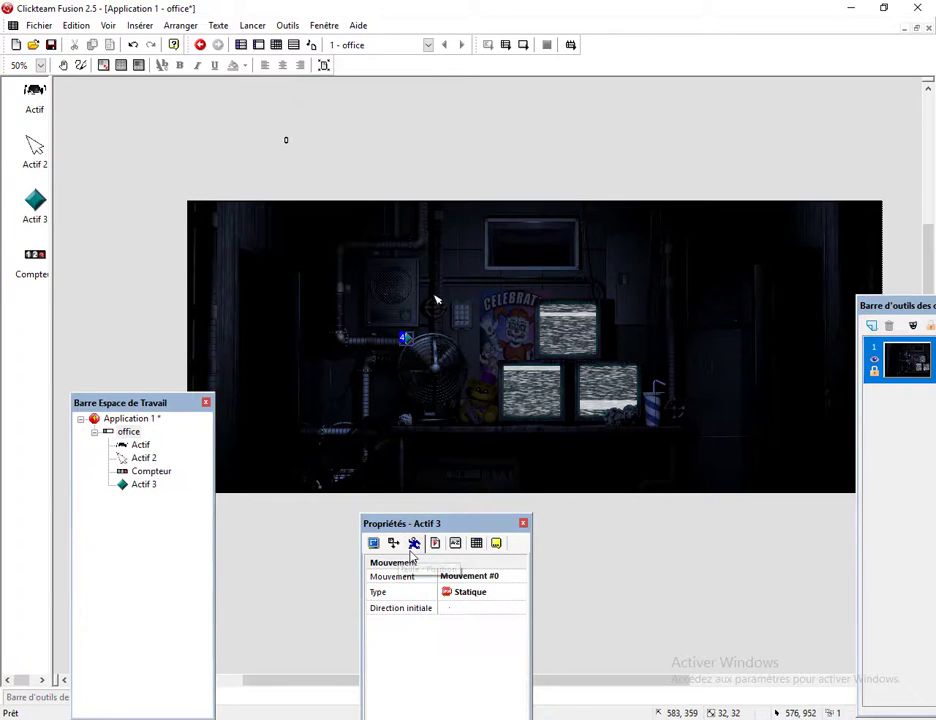
pyautogui.click(480, 592)
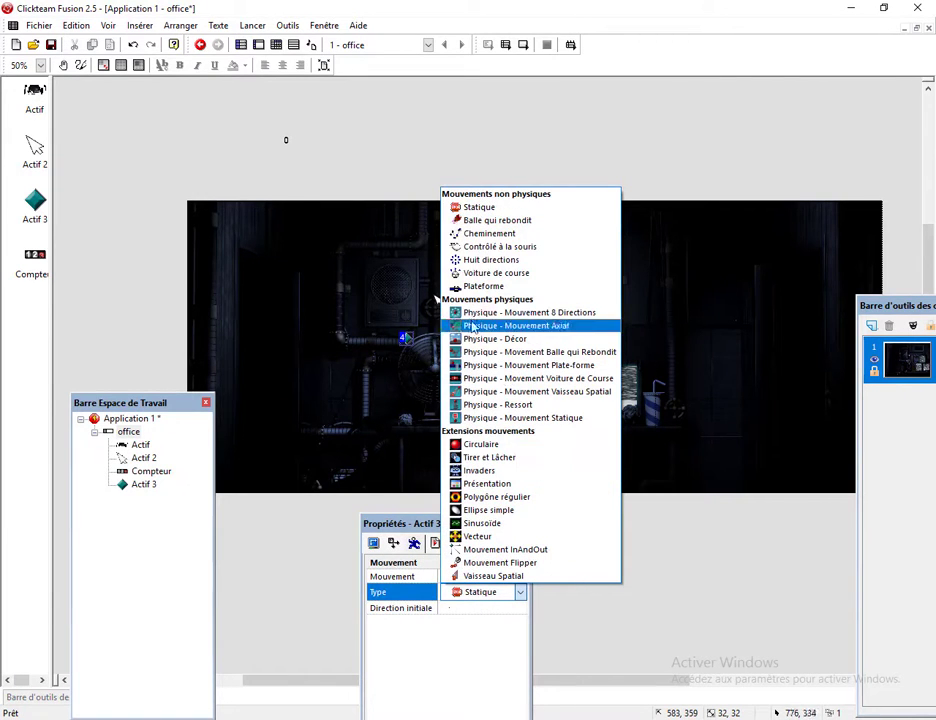
pyautogui.click(492, 220)
pyautogui.moveTo(485, 527); pyautogui.dragTo(505, 334)
pyautogui.click(507, 416)
pyautogui.click(477, 552)
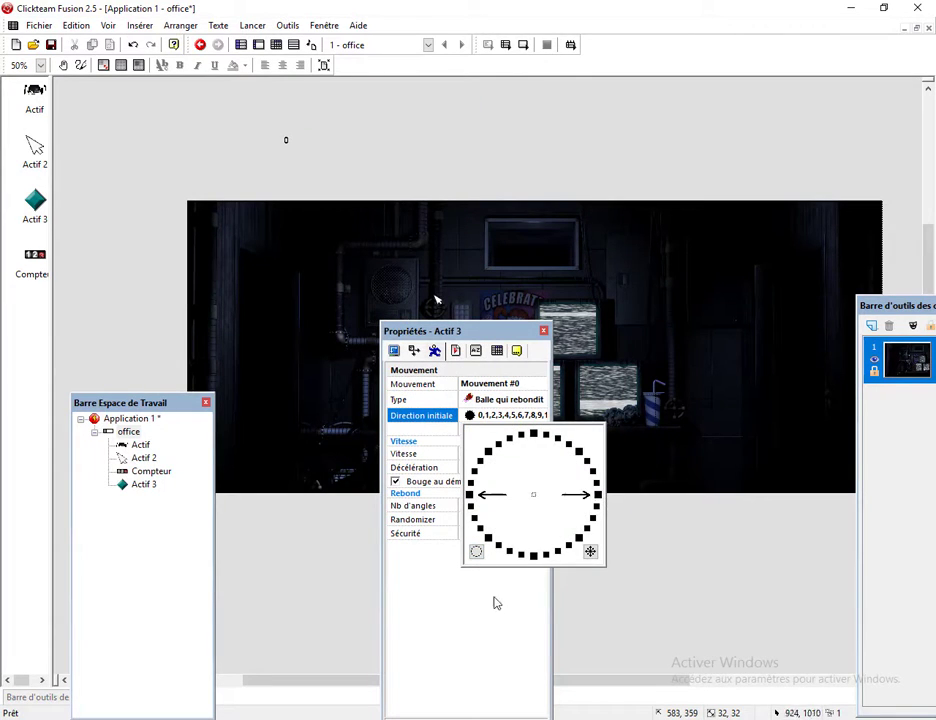
pyautogui.click(503, 575)
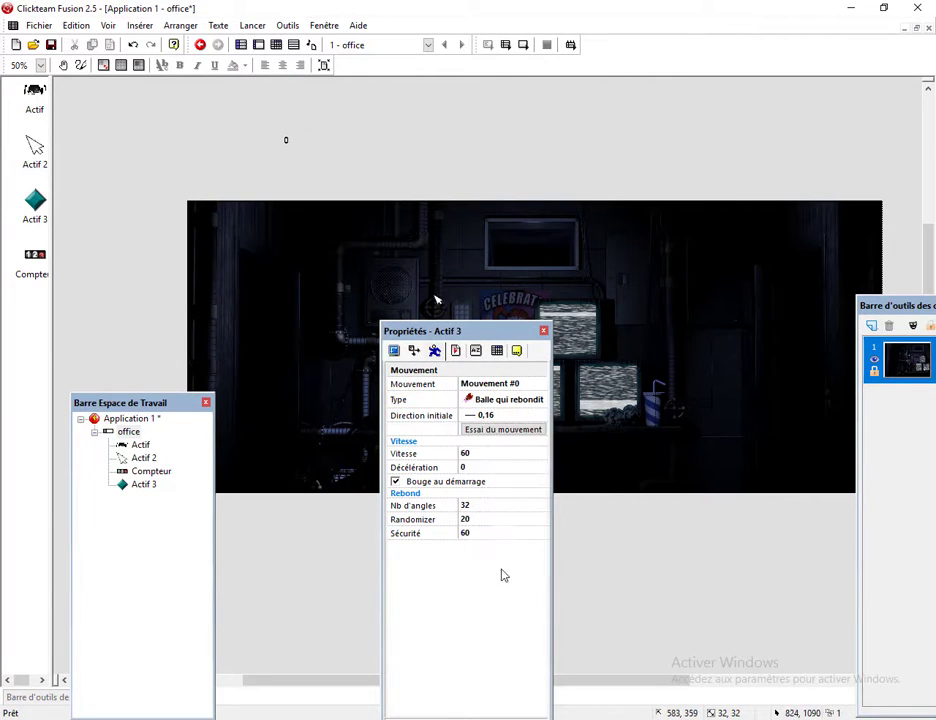
pyautogui.click(502, 429)
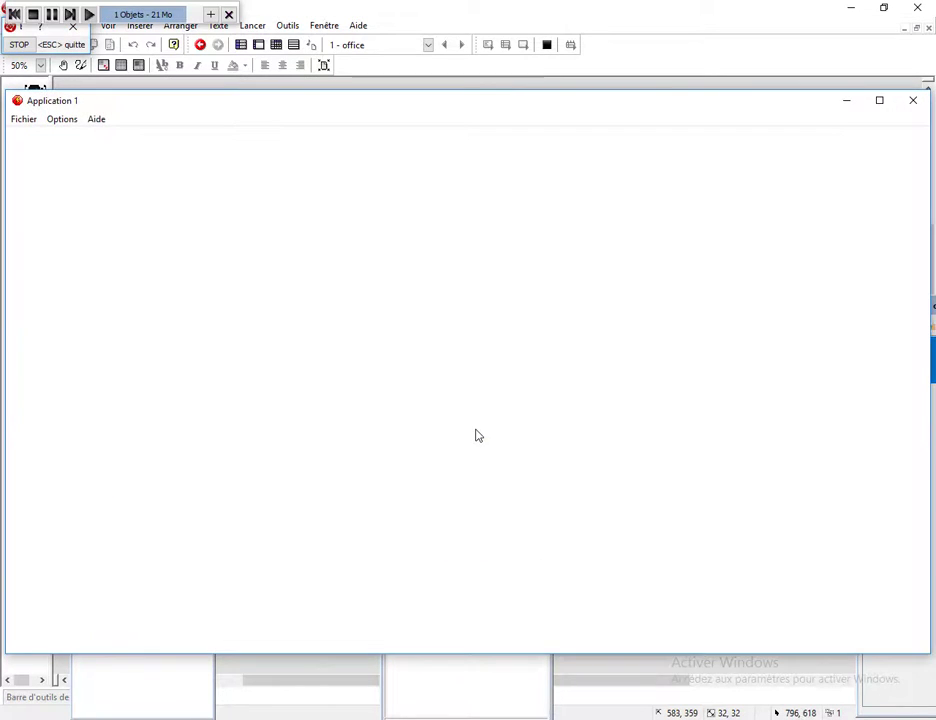
pyautogui.click(913, 101)
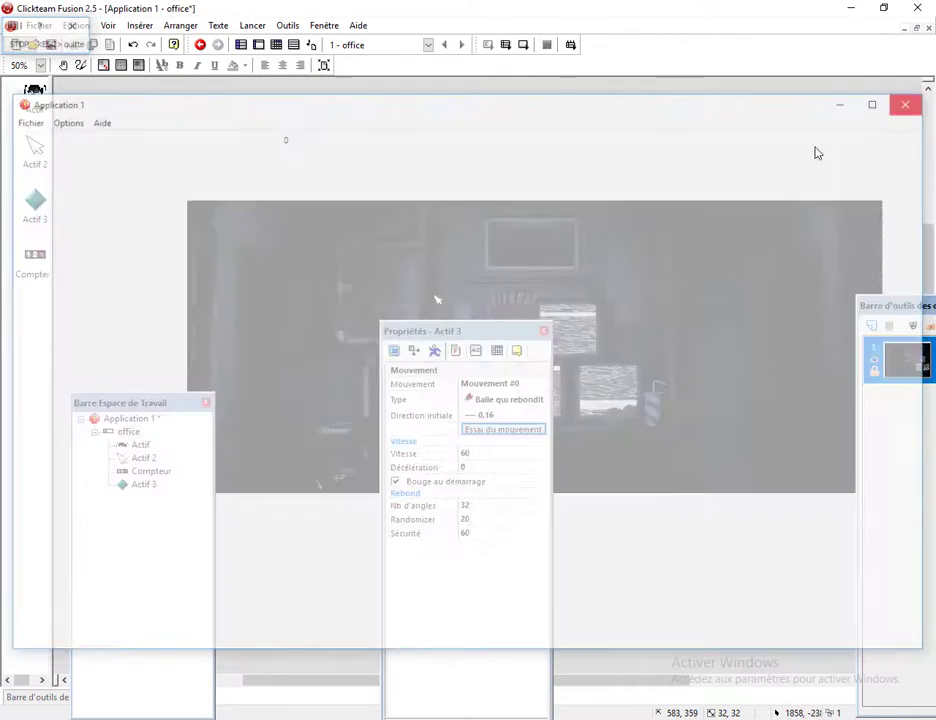
# Set Actif 3's movement speed (Vitesse) to 20, Nb d'angles to 8 and Randomizer to 0.
pyautogui.click(474, 455)
pyautogui.write('4')
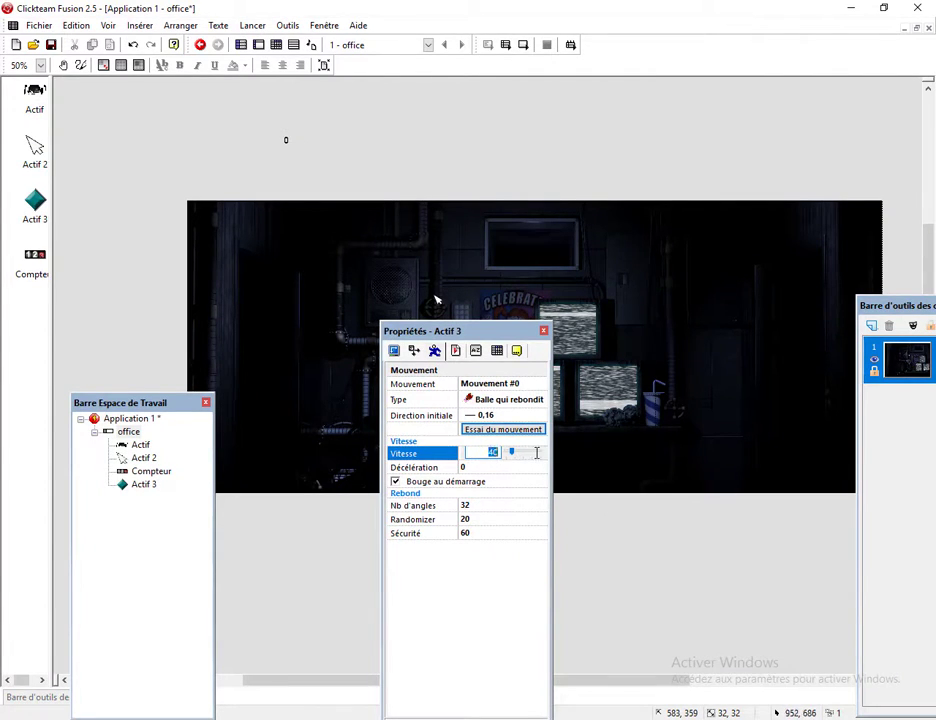
pyautogui.click(470, 519)
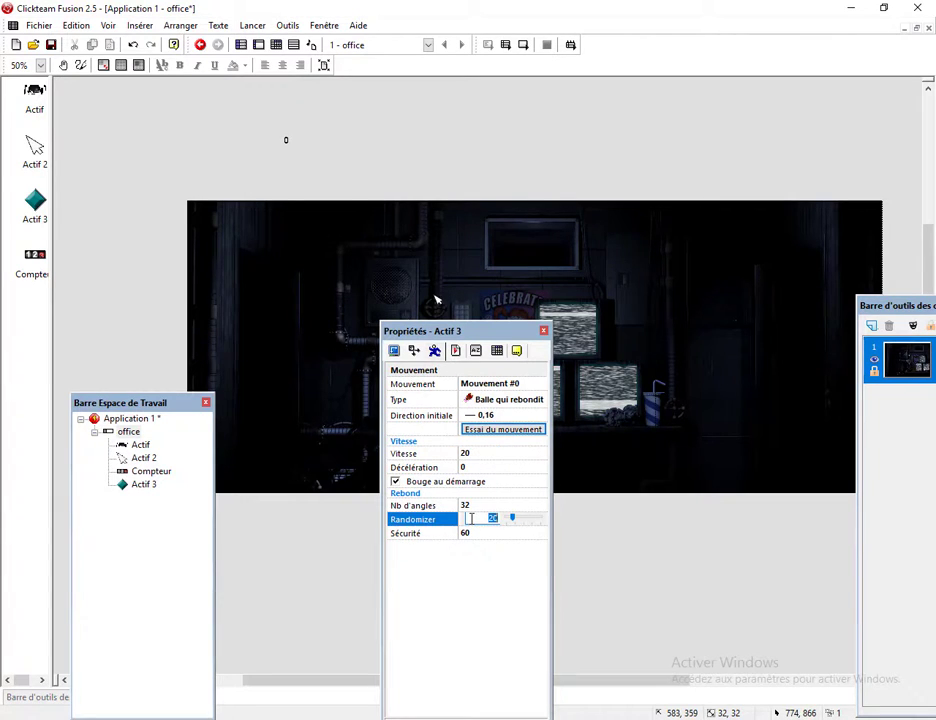
pyautogui.click(473, 506)
pyautogui.click(474, 520)
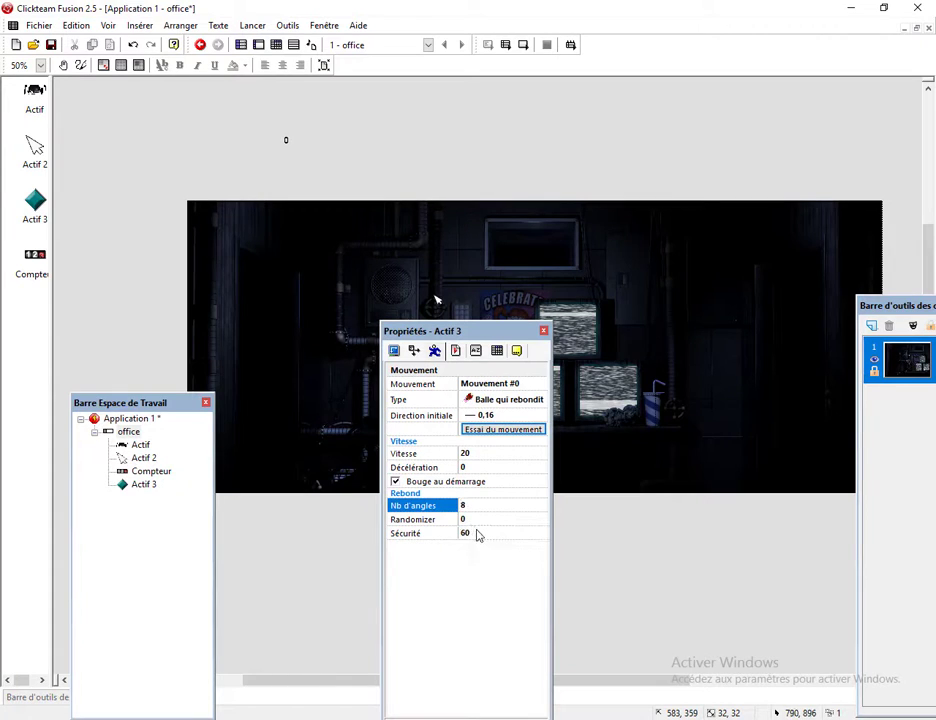
# Preview Actif 3's bouncing movement and run the office frame to check the scrolling.
pyautogui.click(506, 431)
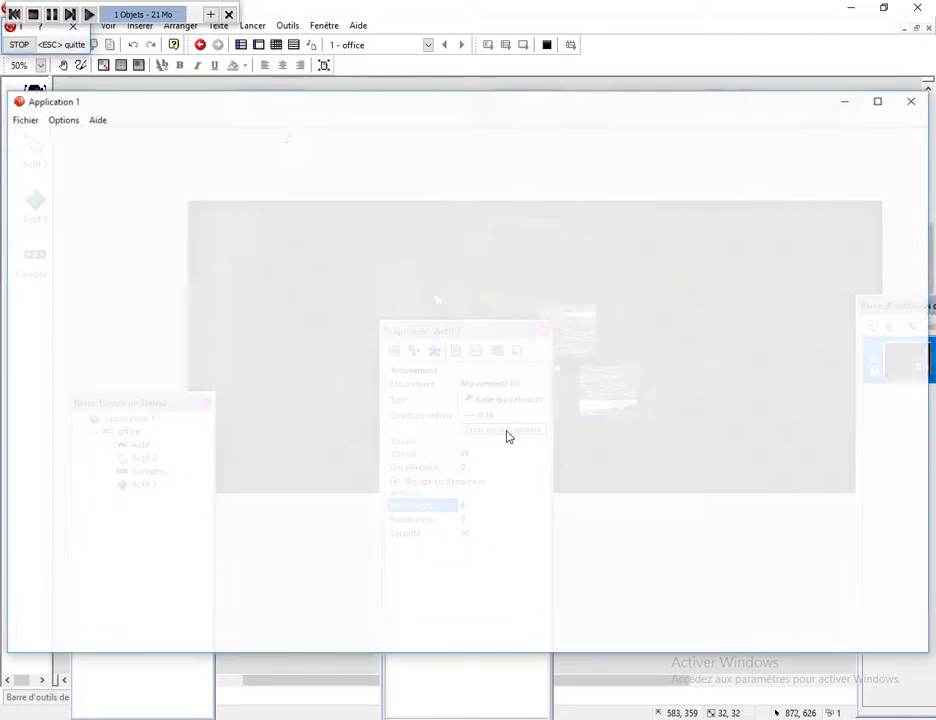
pyautogui.click(913, 100)
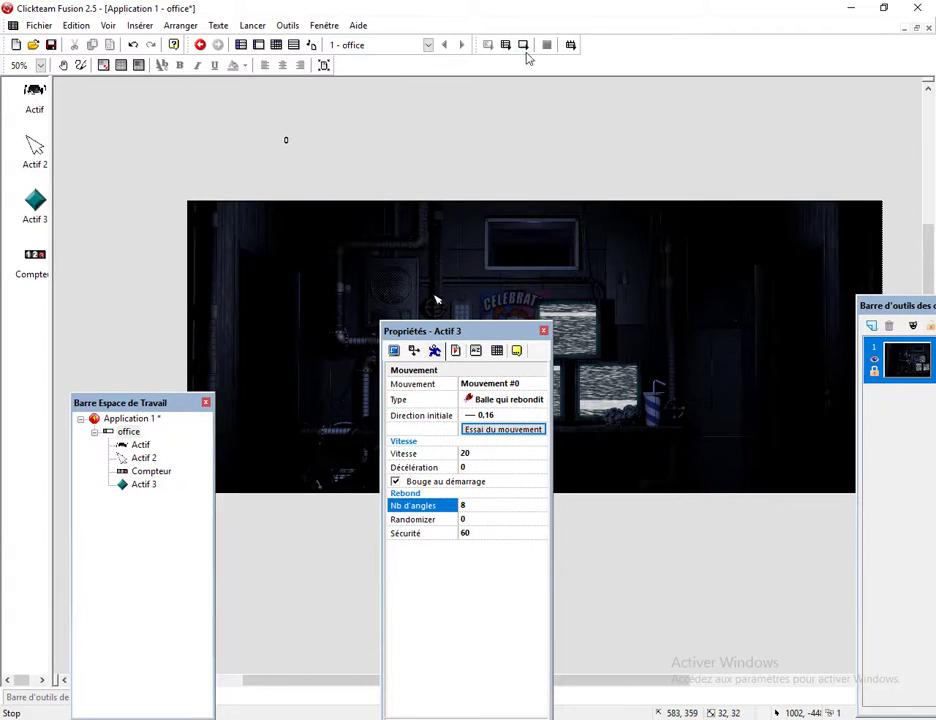
pyautogui.click(393, 351)
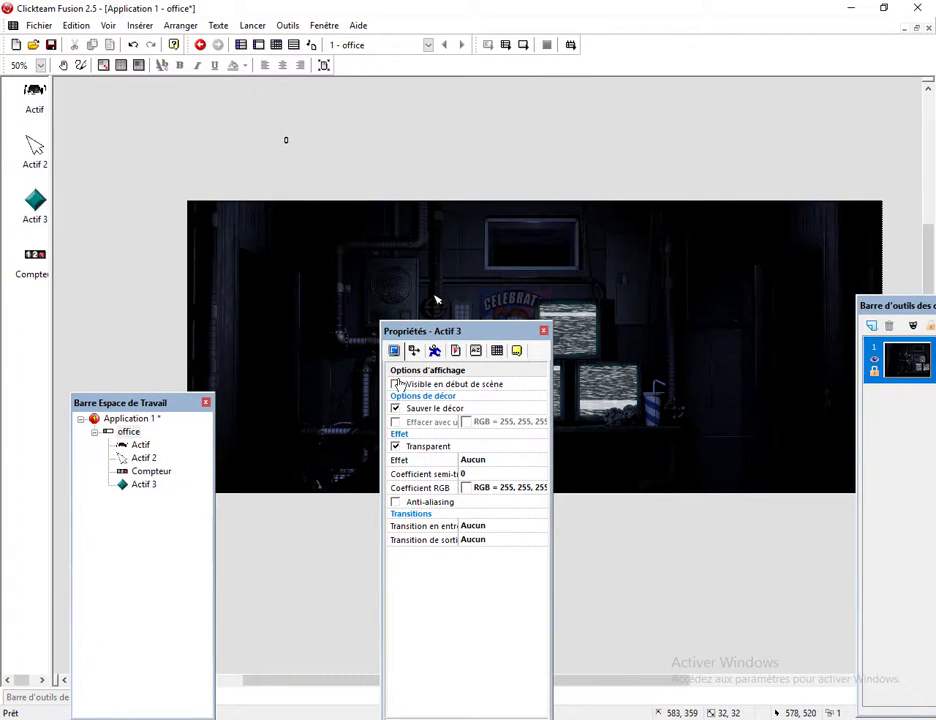
pyautogui.click(434, 351)
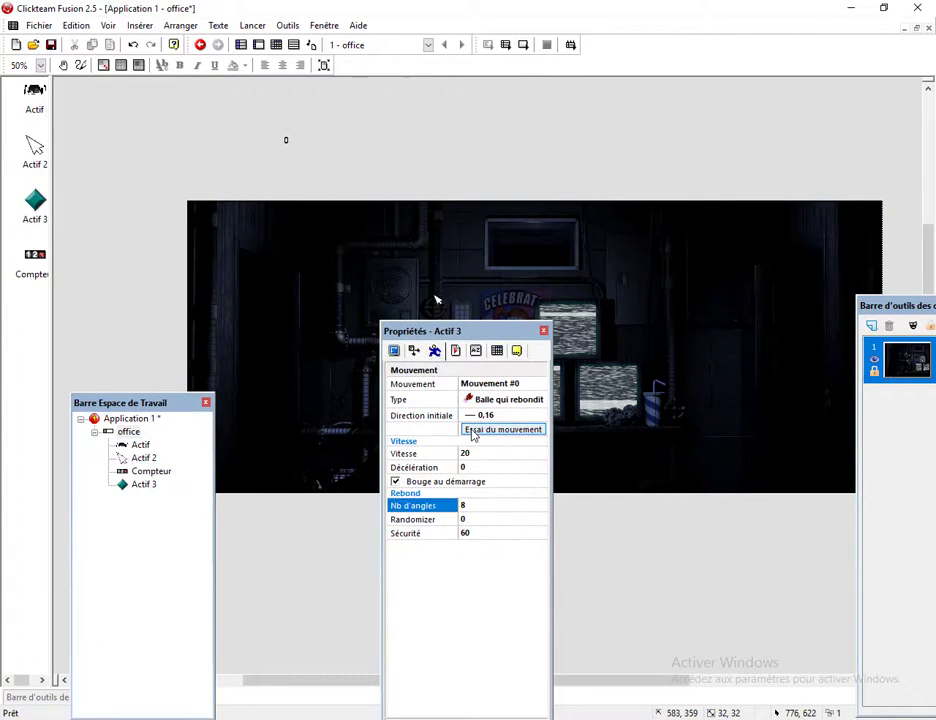
pyautogui.press('F8')
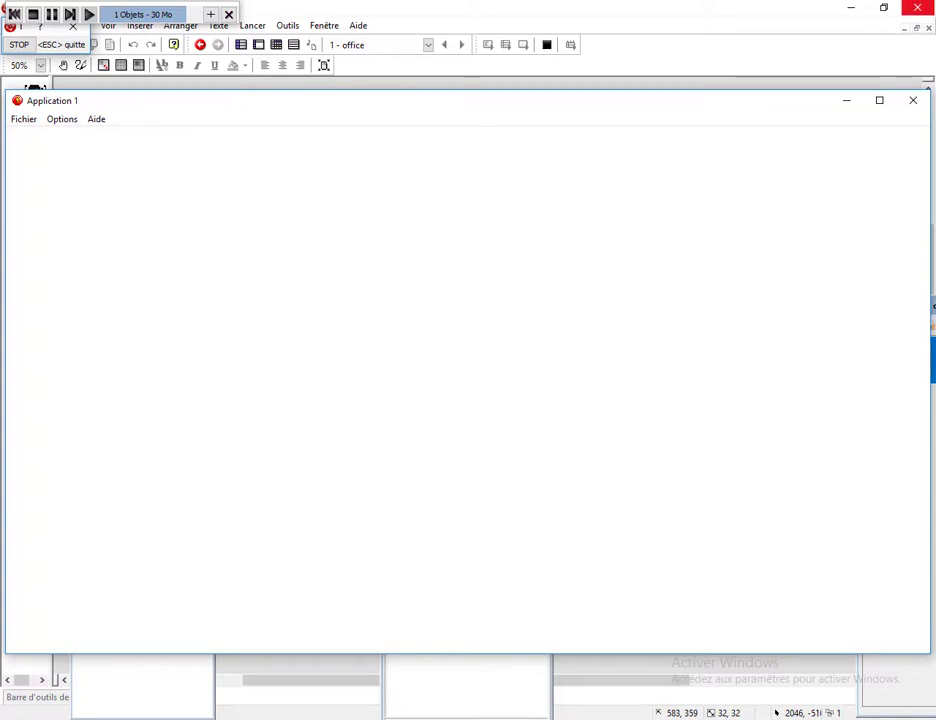
pyautogui.click(914, 100)
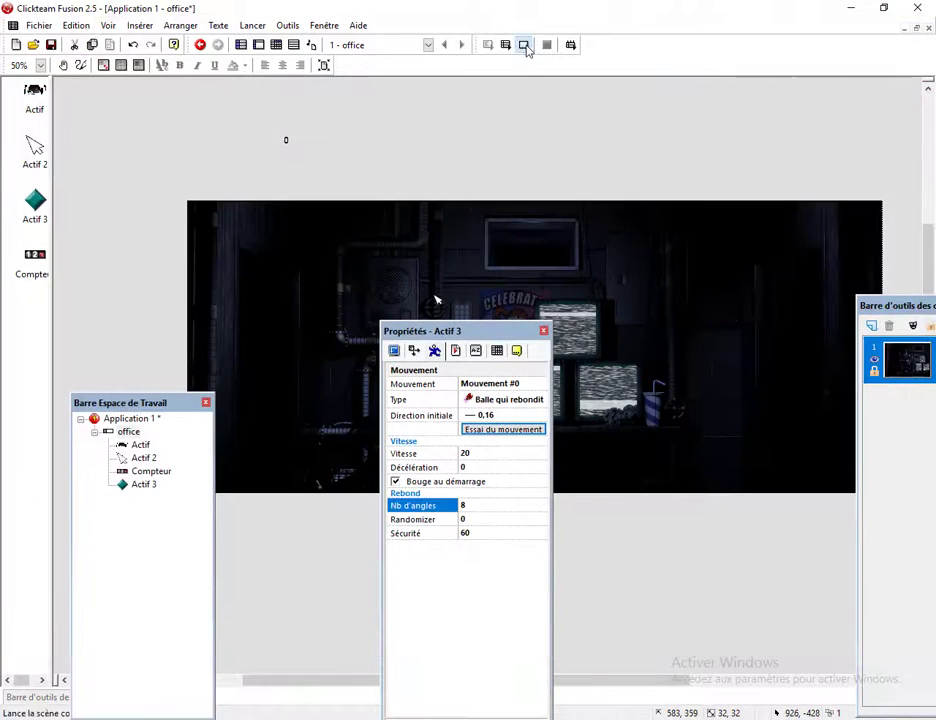
pyautogui.click(524, 45)
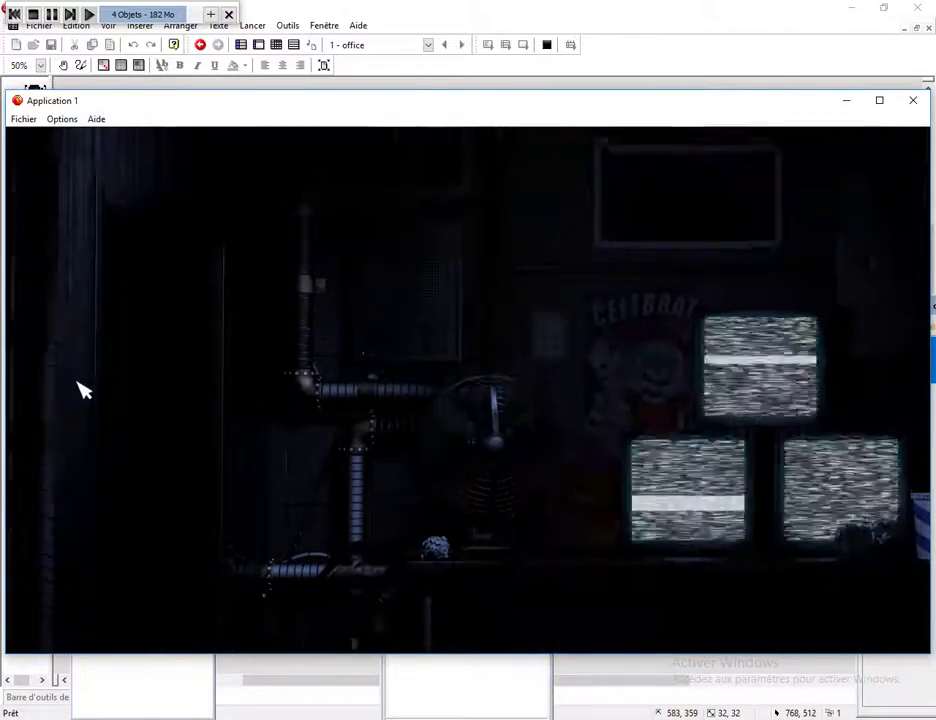
pyautogui.click(913, 100)
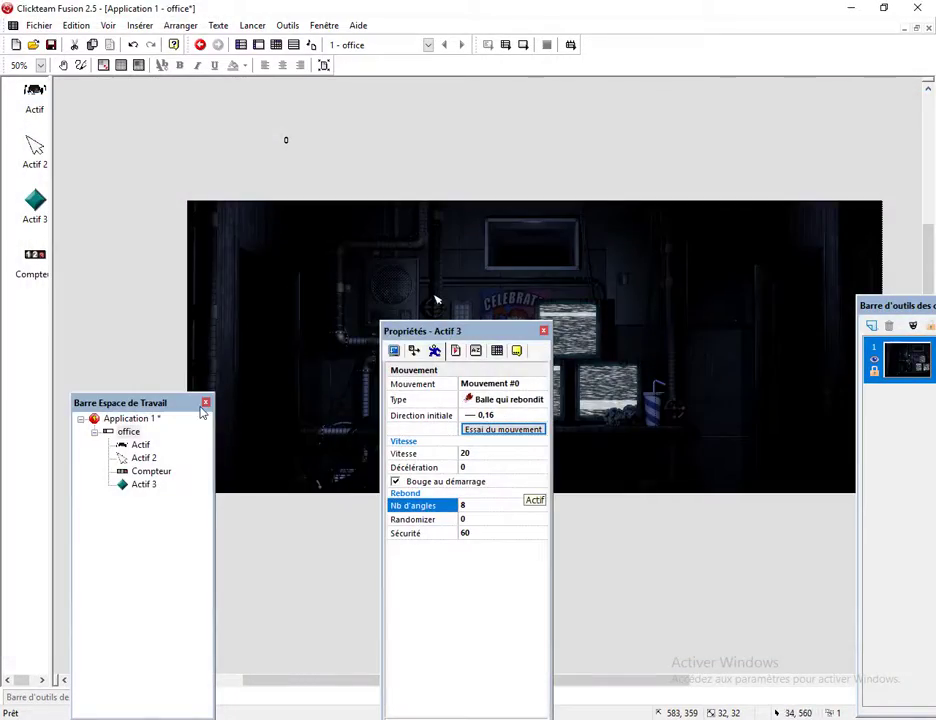
# Add a new Actif object outside the frame's upper-left corner and stretch it along the frame's full height, about 32 x 812.
pyautogui.moveTo(200, 404); pyautogui.dragTo(91, 456)
pyautogui.click(140, 356)
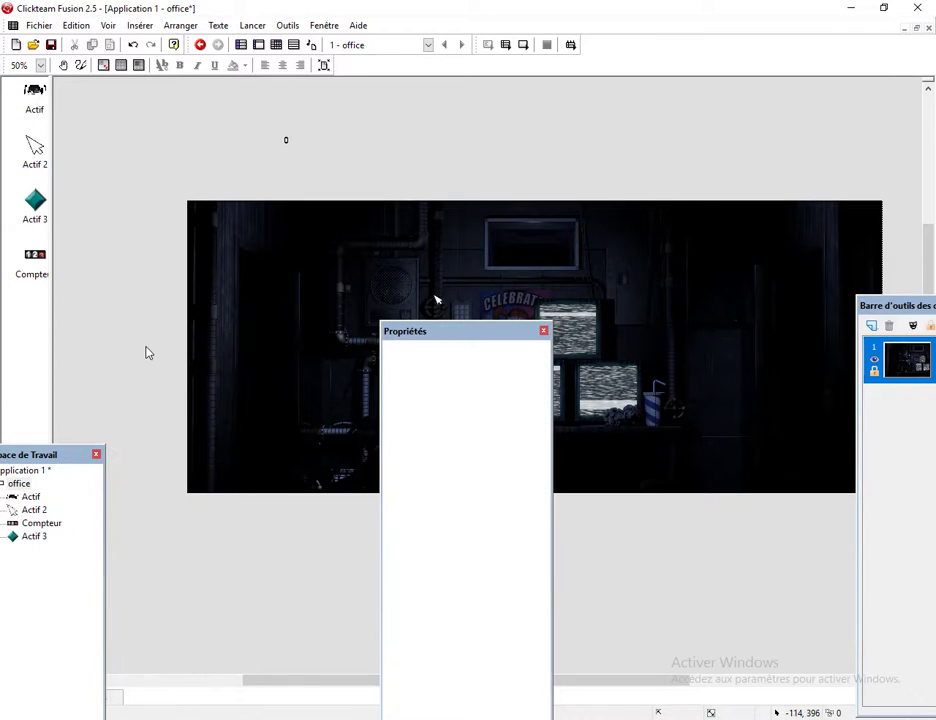
pyautogui.doubleClick(139, 284)
pyautogui.doubleClick(441, 276)
pyautogui.click(177, 202)
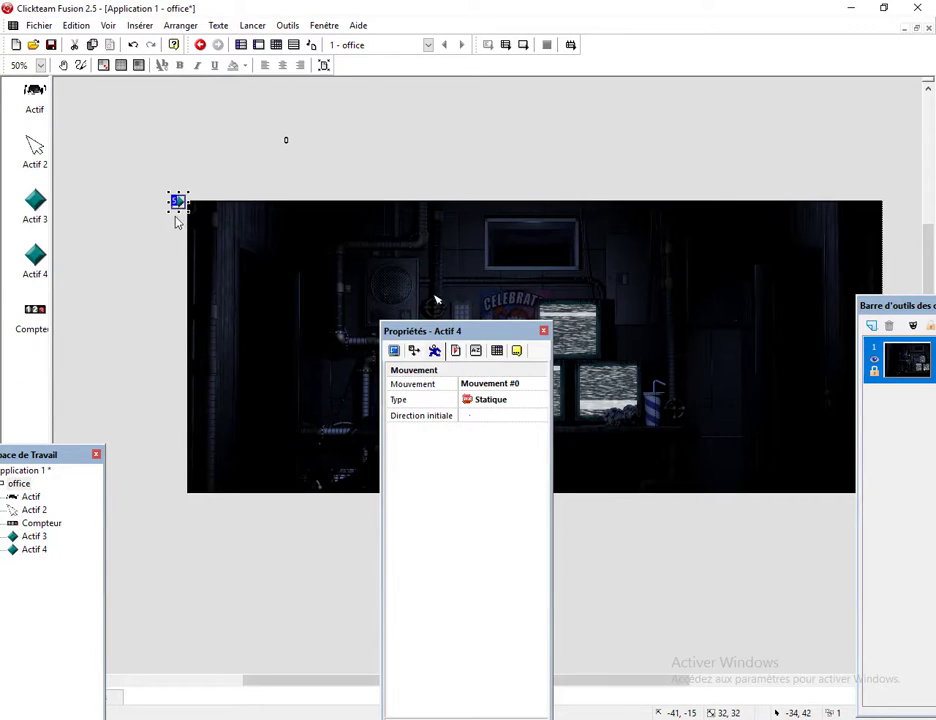
pyautogui.moveTo(179, 212); pyautogui.dragTo(192, 495)
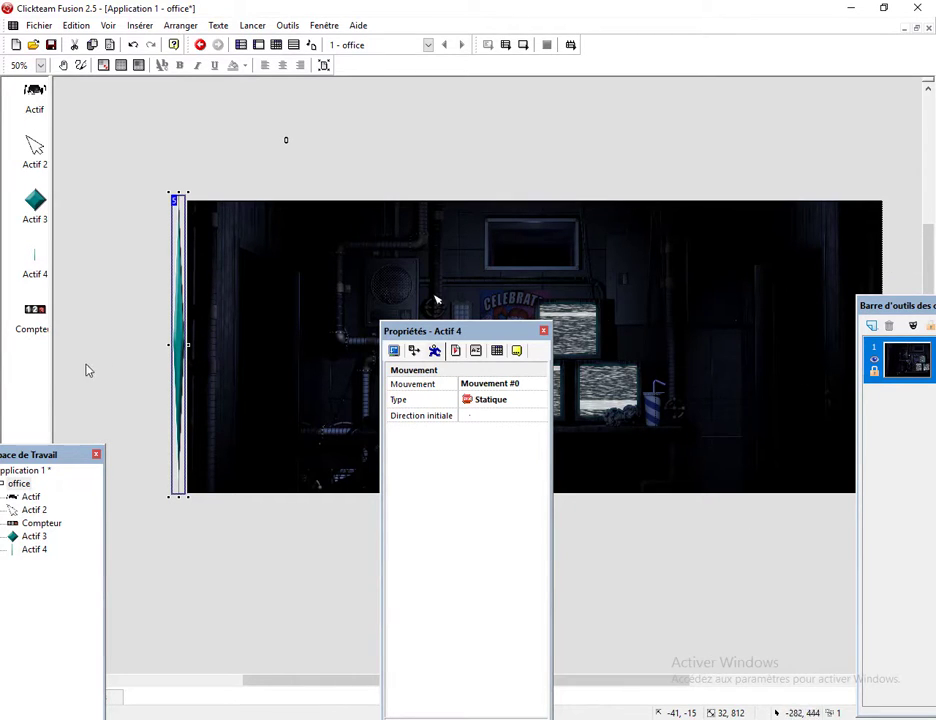
# Place a second instance of the tall Actif 4 bar flush along the frame's right edge.
pyautogui.click(888, 266)
pyautogui.moveTo(600, 680); pyautogui.dragTo(738, 493)
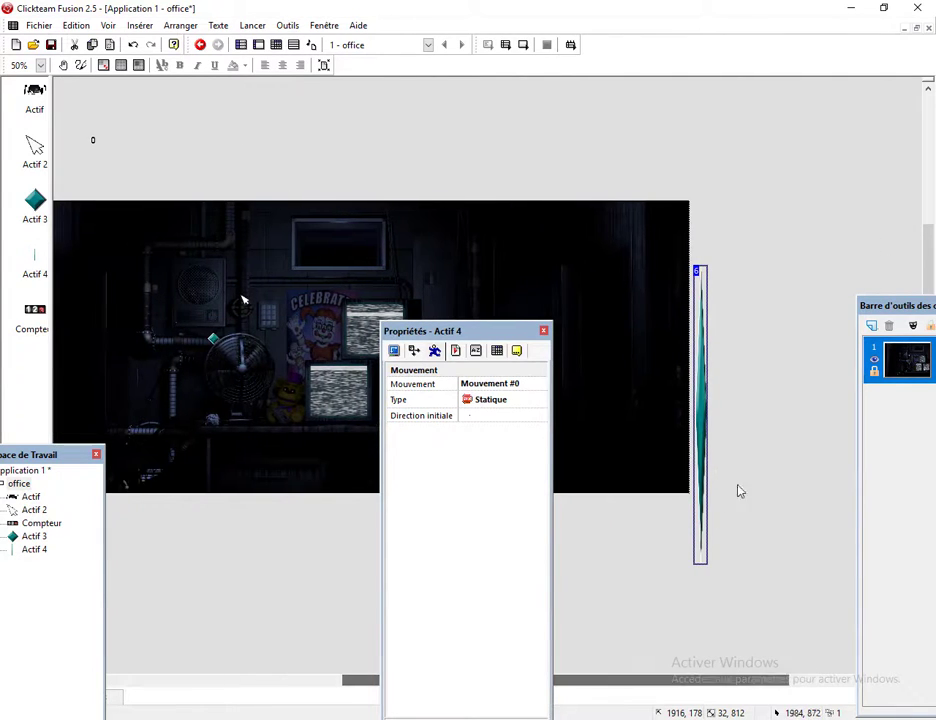
pyautogui.moveTo(698, 378); pyautogui.dragTo(692, 311)
# Clear Actif 4's image, fill it with solid magenta, and place the left instance flush against the frame's left edge.
pyautogui.doubleClick(697, 378)
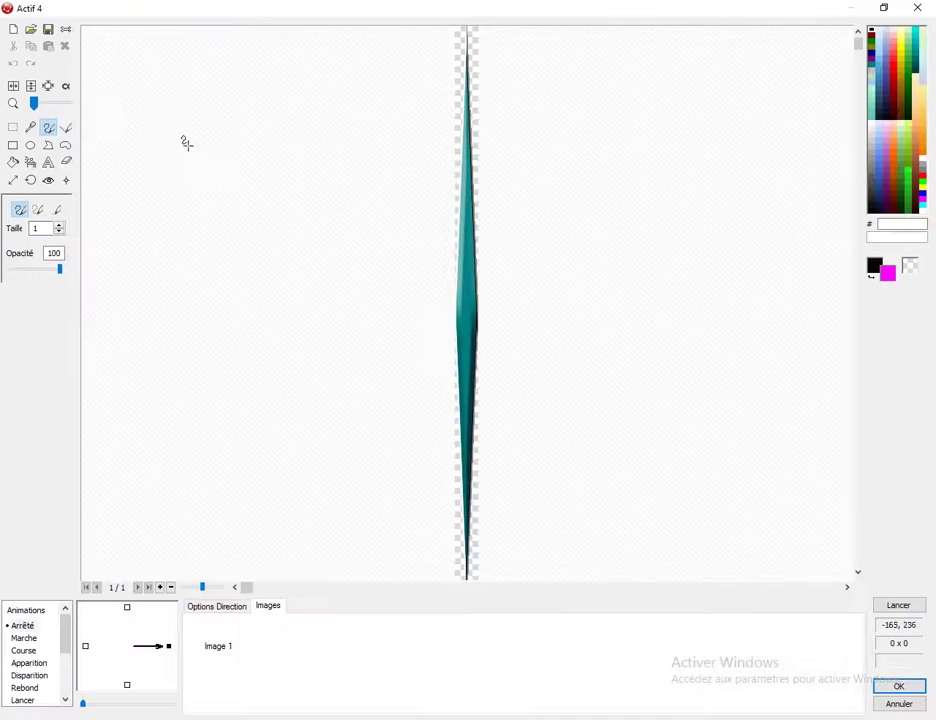
pyautogui.click(14, 30)
pyautogui.click(13, 162)
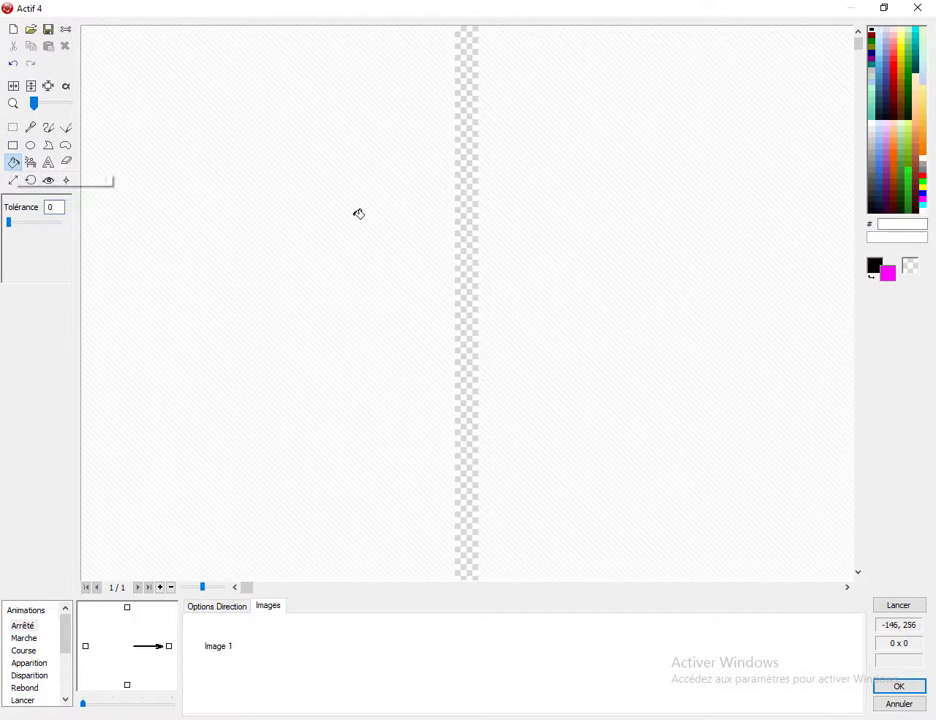
pyautogui.click(467, 246)
pyautogui.click(898, 686)
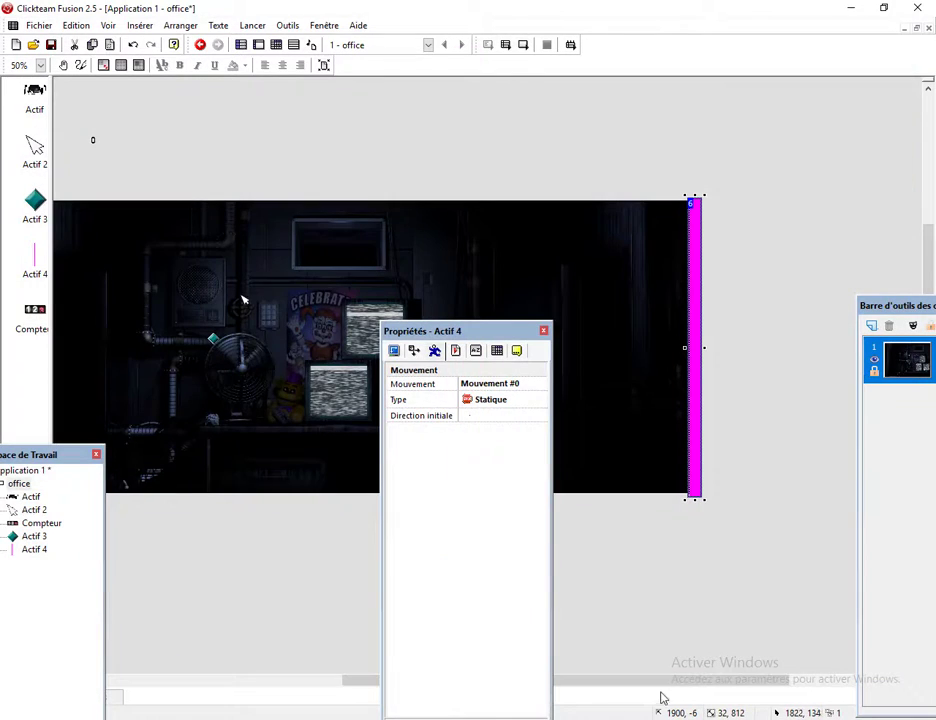
pyautogui.moveTo(660, 692); pyautogui.dragTo(253, 422)
pyautogui.click(255, 525)
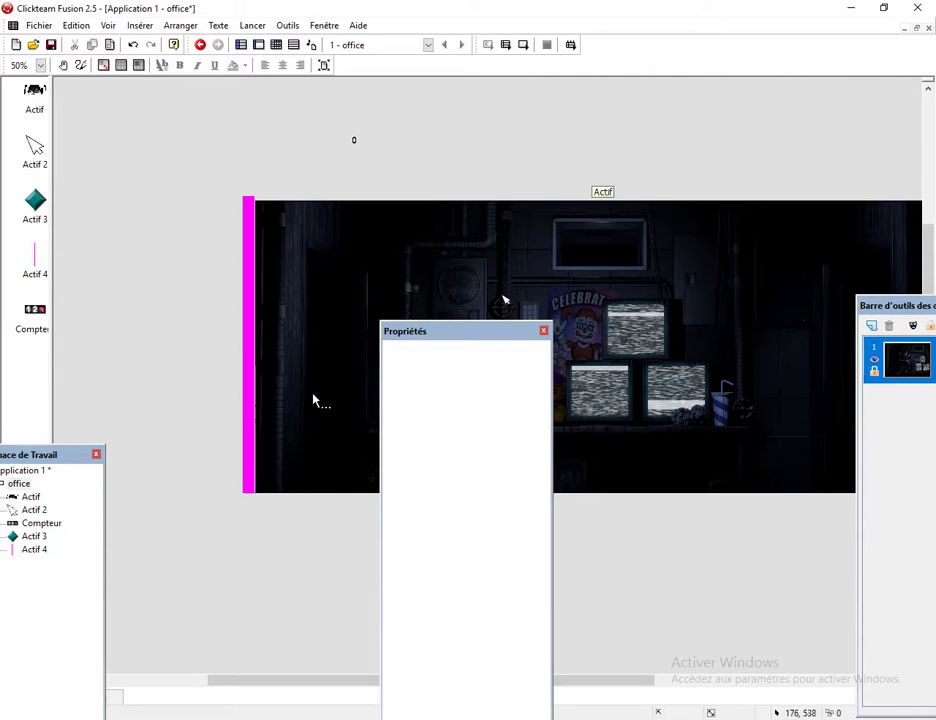
# Add a second event with the Toujours condition in the office frame's event editor.
pyautogui.click(276, 44)
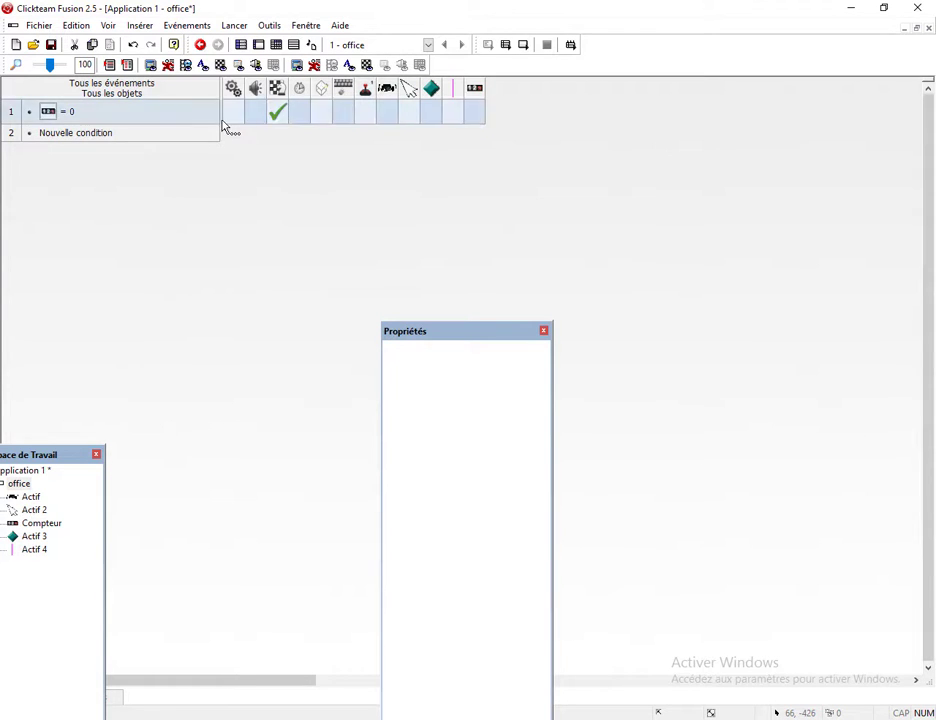
pyautogui.click(98, 134)
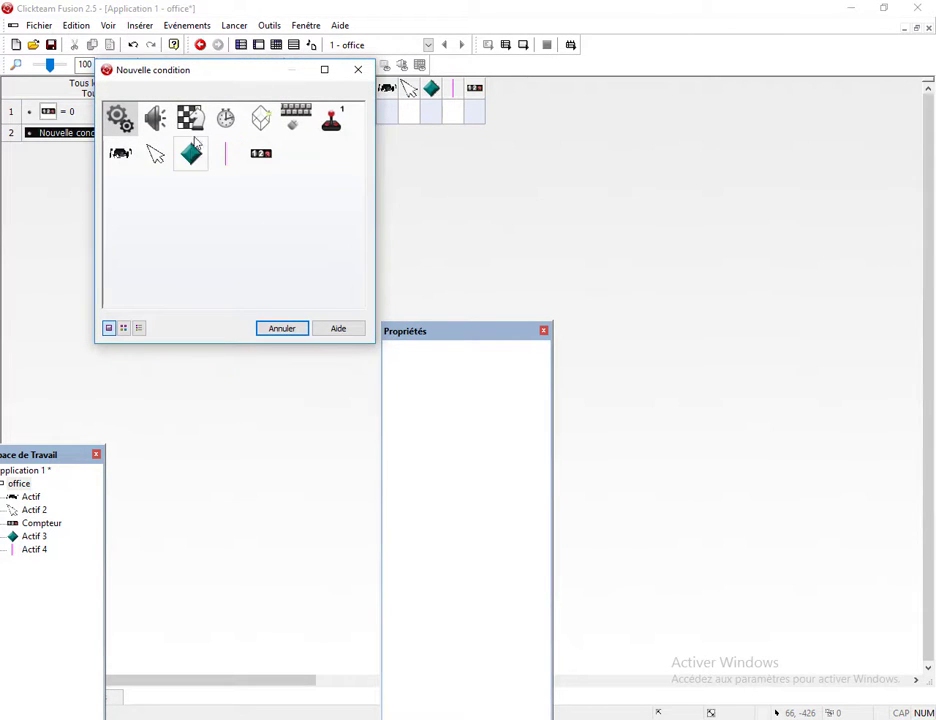
pyautogui.click(133, 124)
pyautogui.click(138, 133)
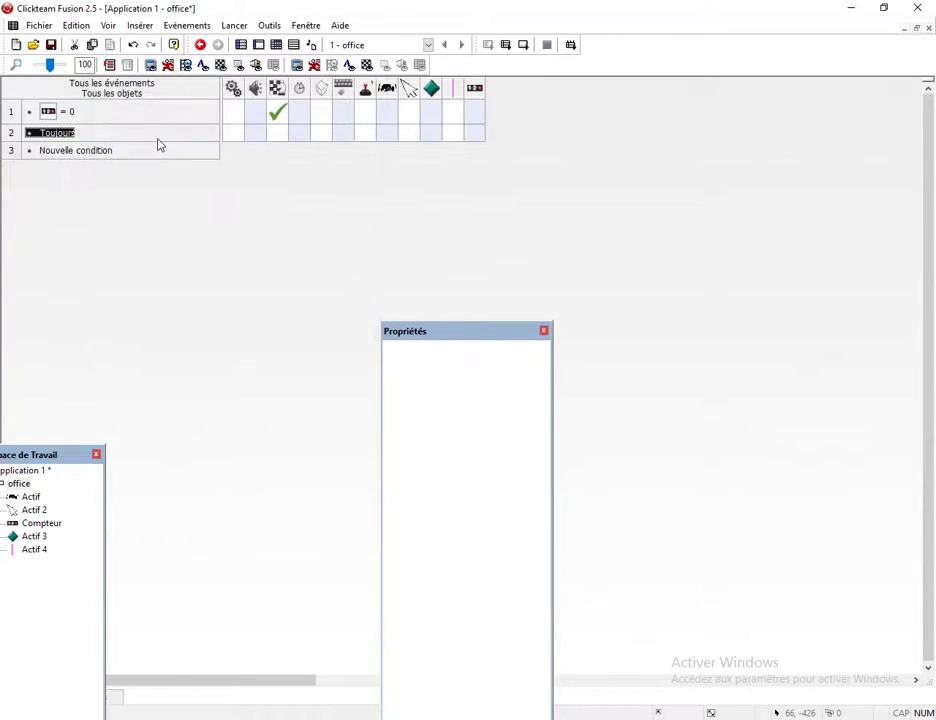
pyautogui.click(441, 138)
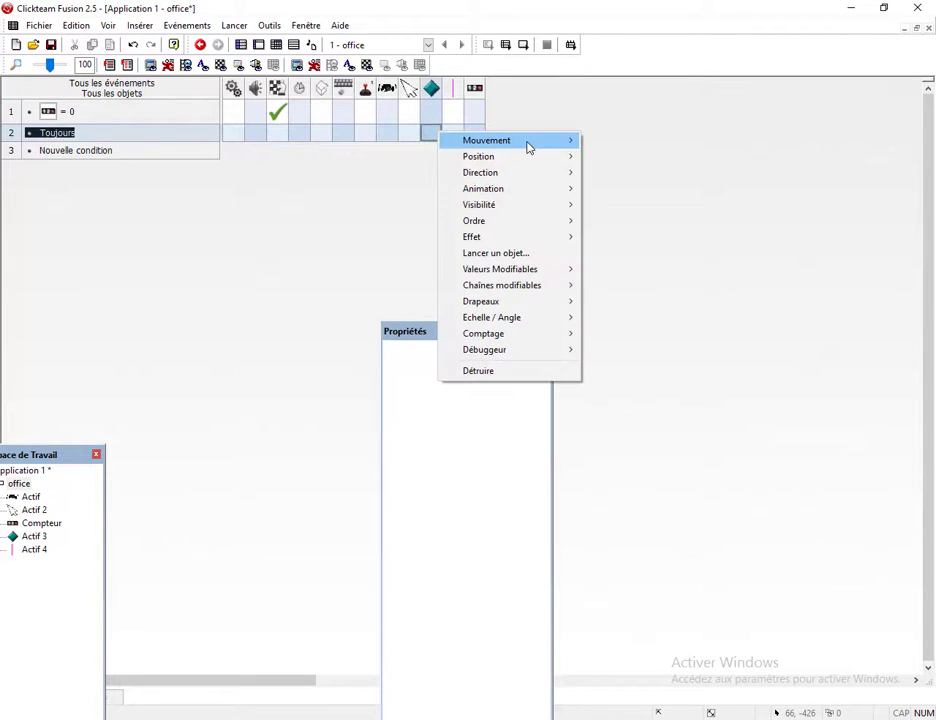
pyautogui.moveTo(531, 148)
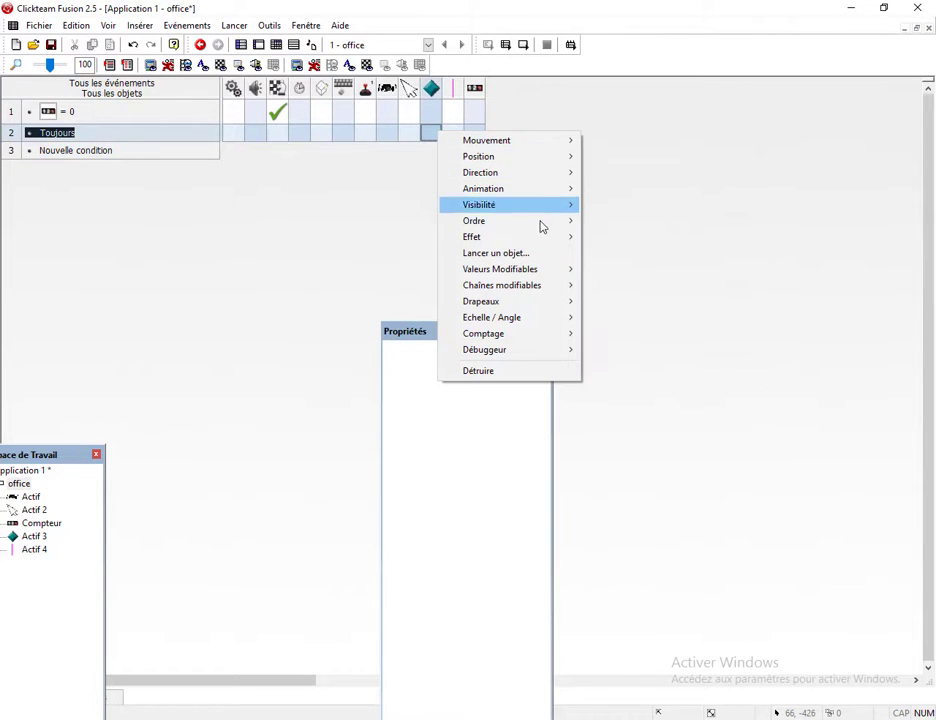
pyautogui.moveTo(512, 271)
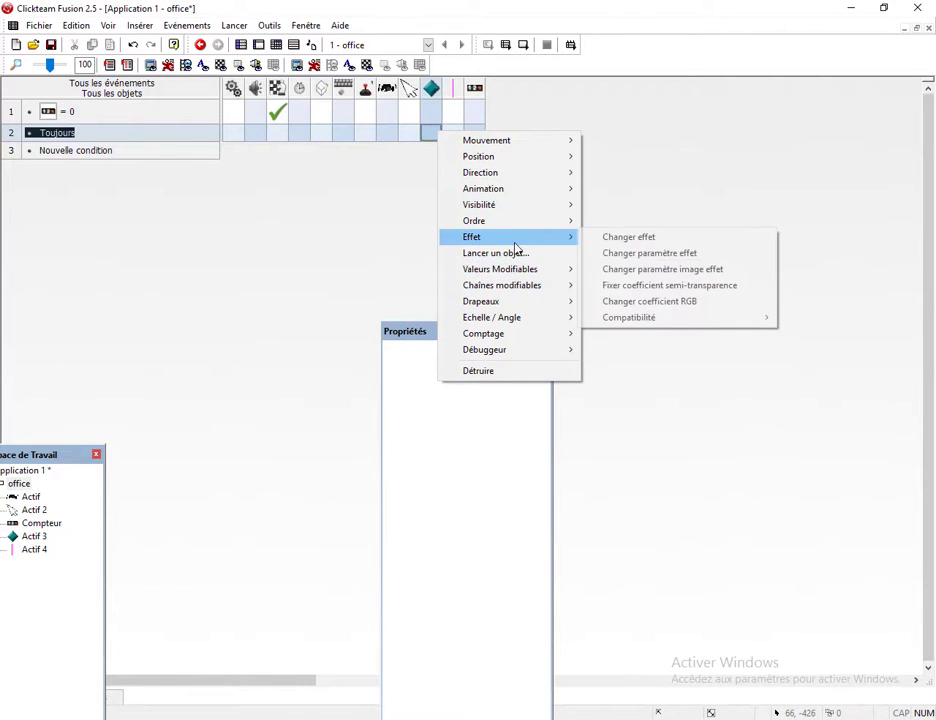
pyautogui.click(104, 173)
# Replace the second event's Toujours condition with a collision between Actif 3 and Actif 4.
pyautogui.click(46, 130)
pyautogui.rightClick(50, 132)
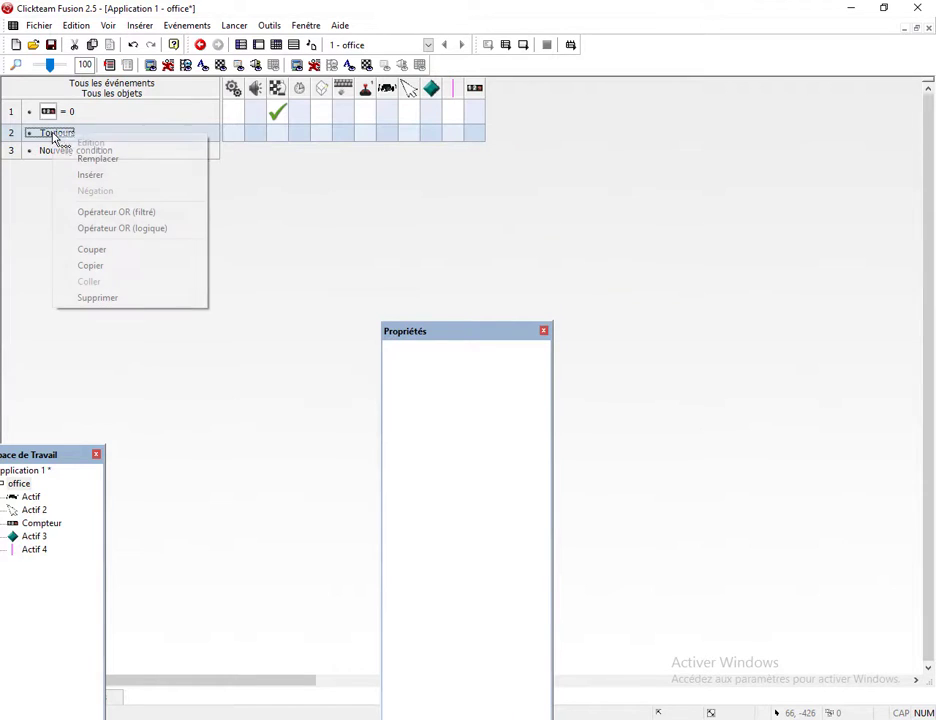
pyautogui.click(88, 156)
pyautogui.click(193, 165)
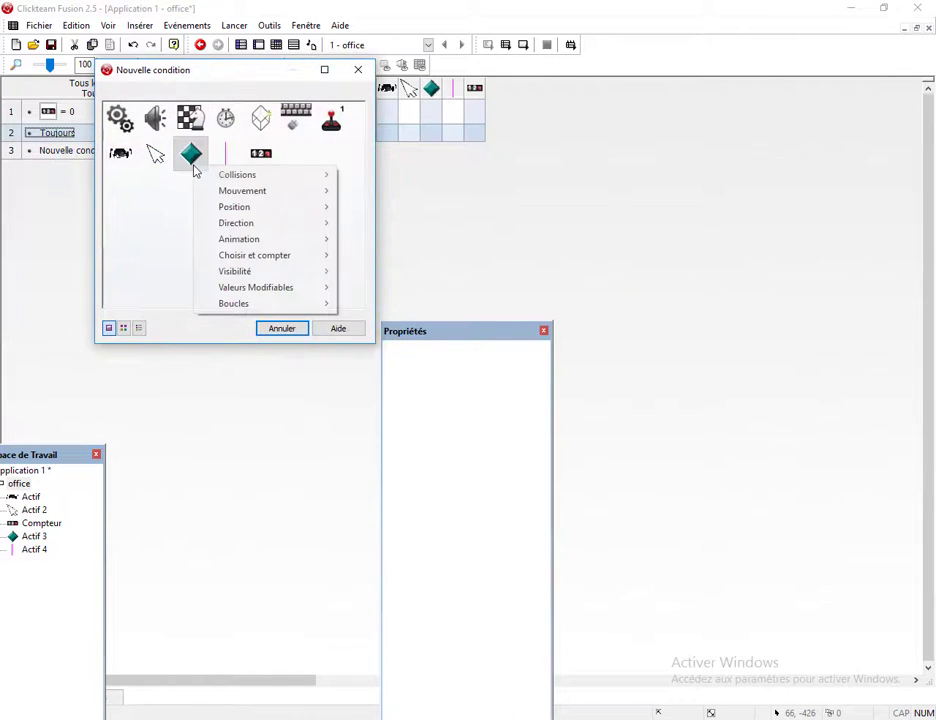
pyautogui.moveTo(308, 184)
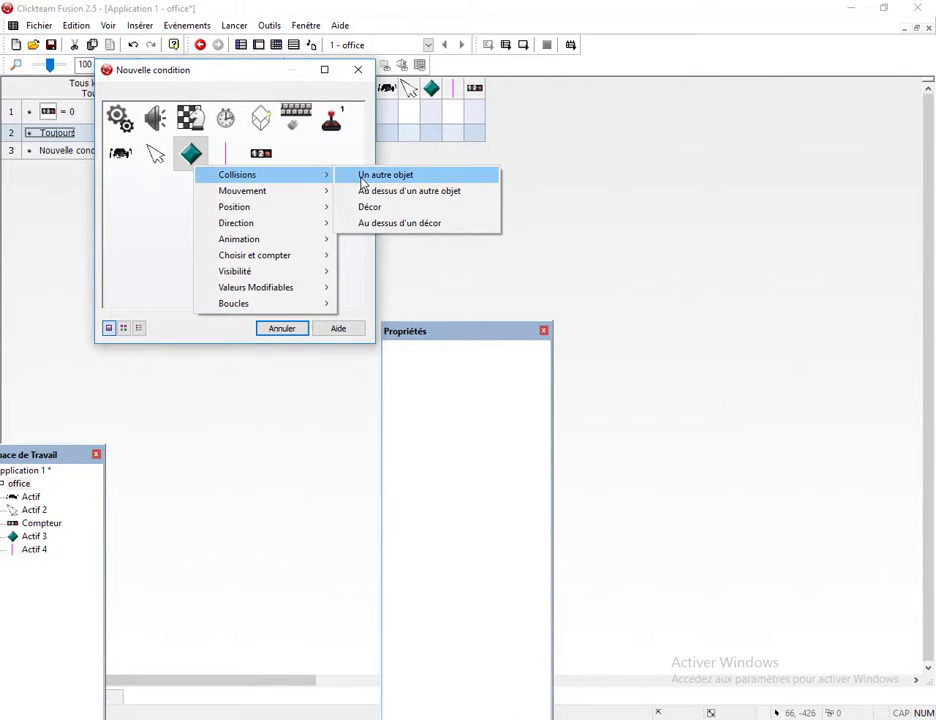
pyautogui.click(365, 176)
pyautogui.click(223, 116)
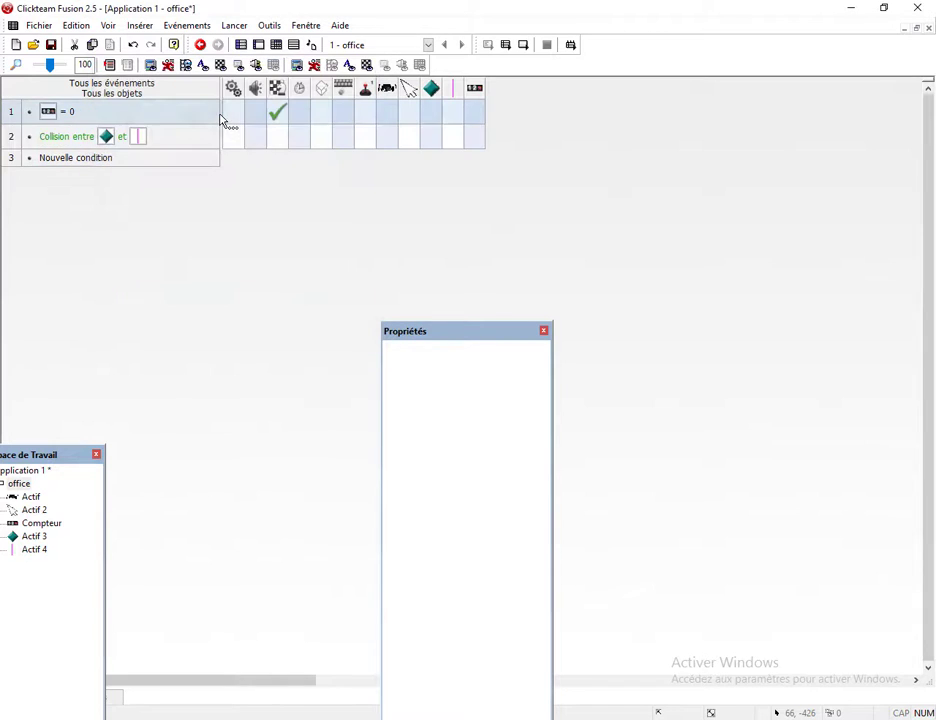
# Add a movement action for Actif 3 to the collision event, and test-run the application to check how the diamond moves.
pyautogui.click(431, 139)
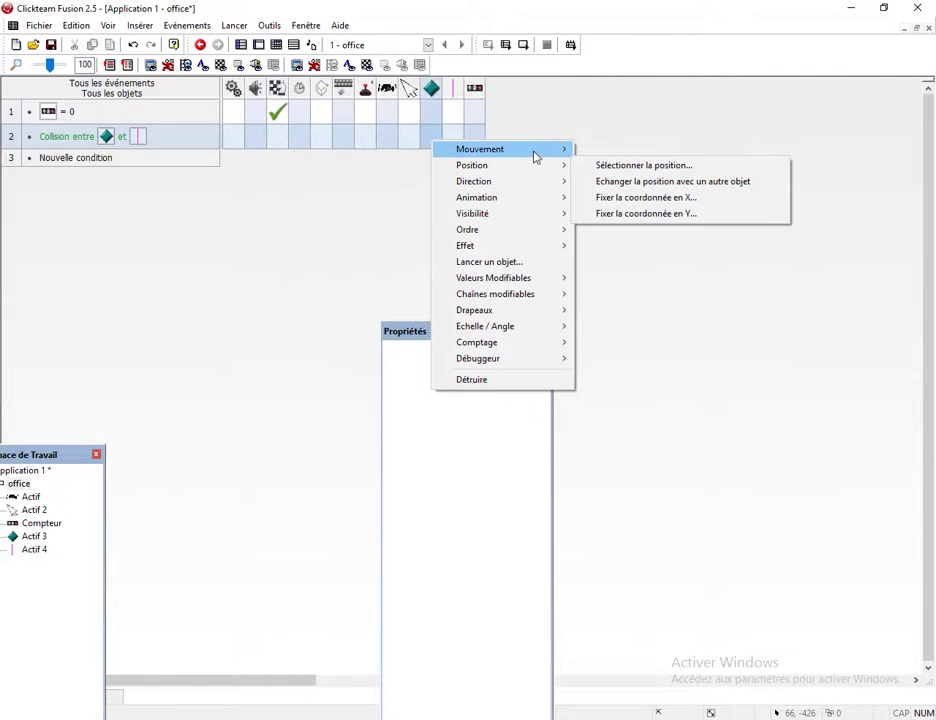
pyautogui.click(616, 183)
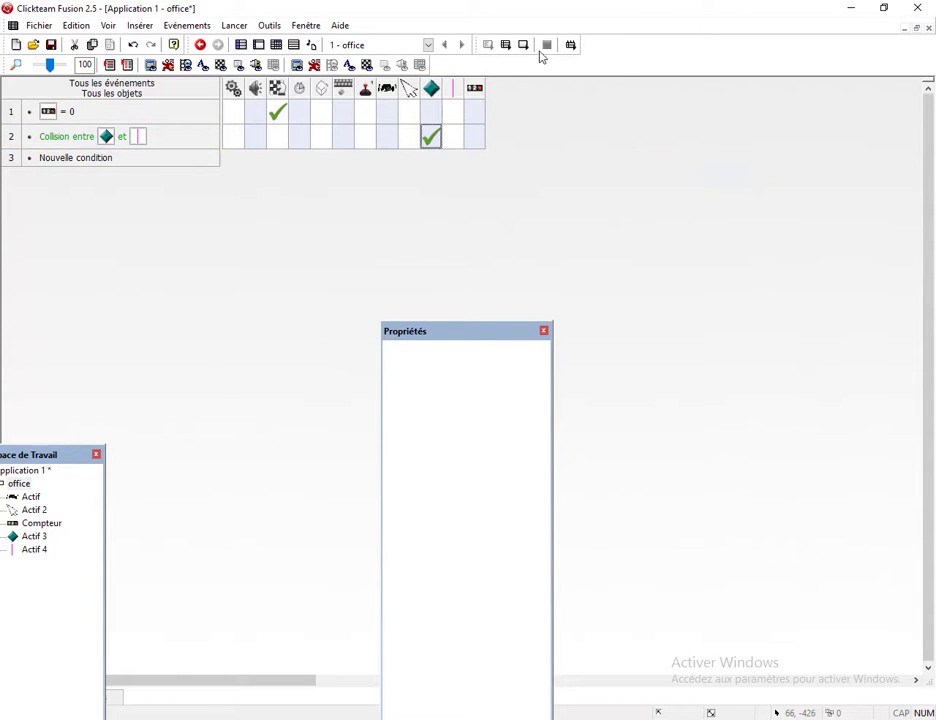
pyautogui.click(524, 46)
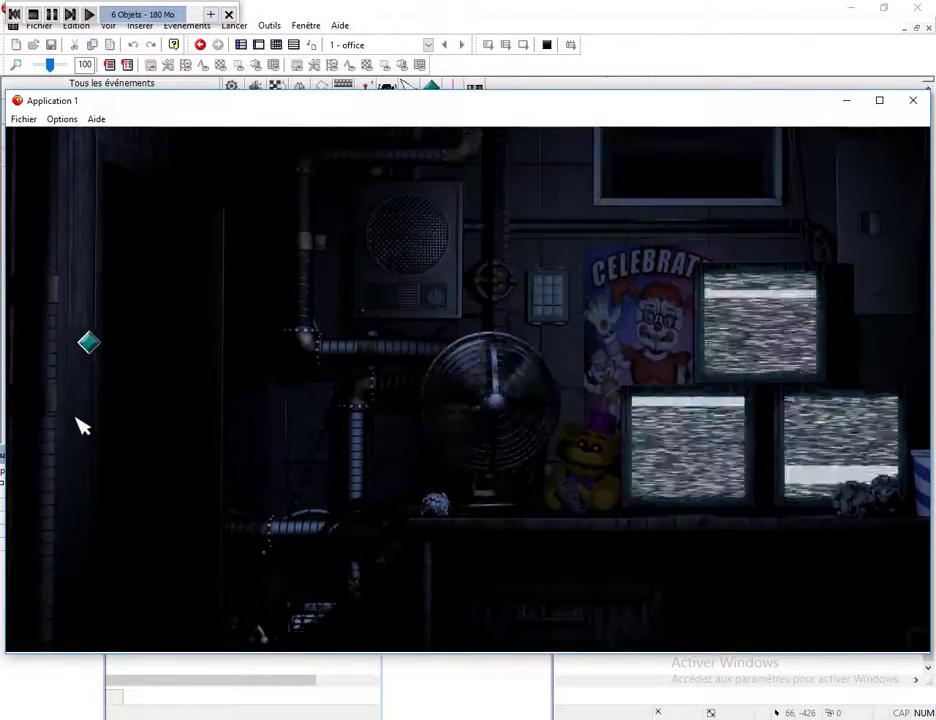
pyautogui.hotkey('alt', 'F4')
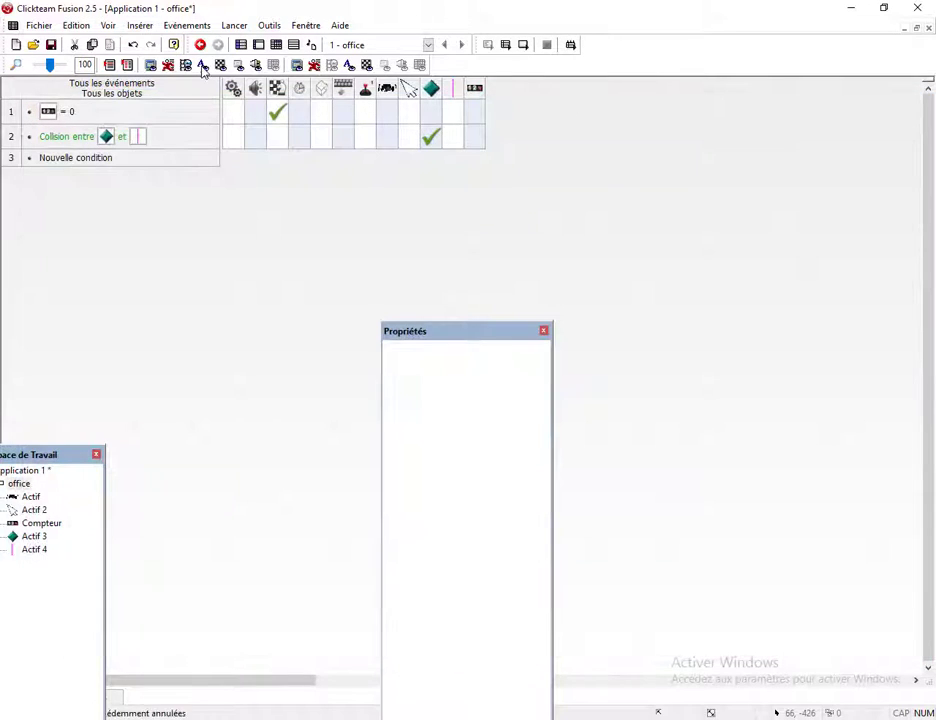
# Return to the office frame editor, show Actif 3's display options, and move the properties window clear of the frame.
pyautogui.click(259, 45)
pyautogui.moveTo(519, 359); pyautogui.dragTo(549, 500)
pyautogui.click(474, 342)
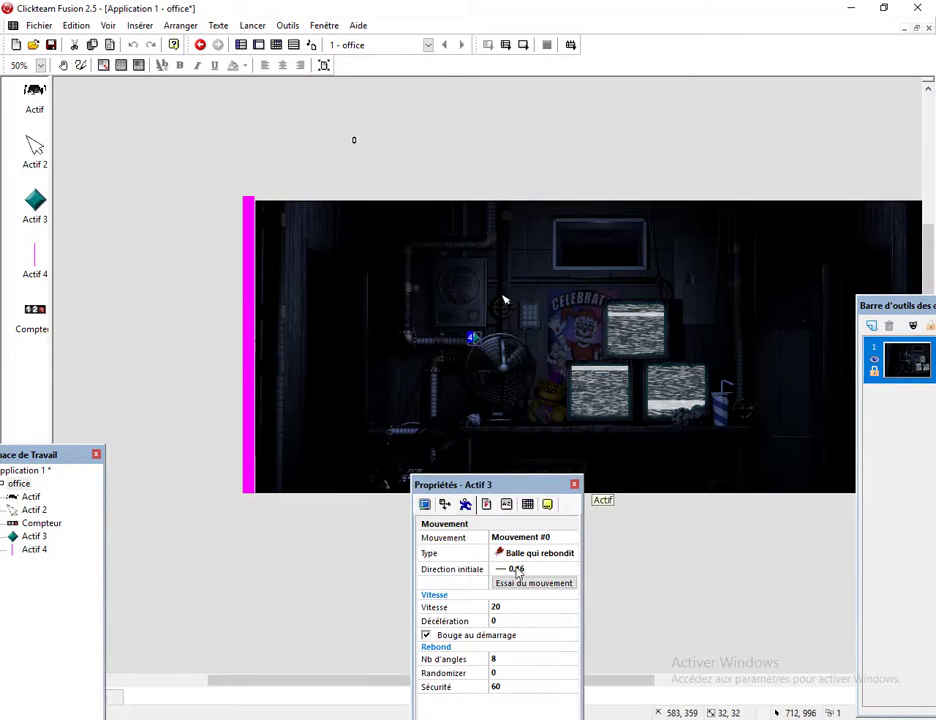
pyautogui.click(426, 504)
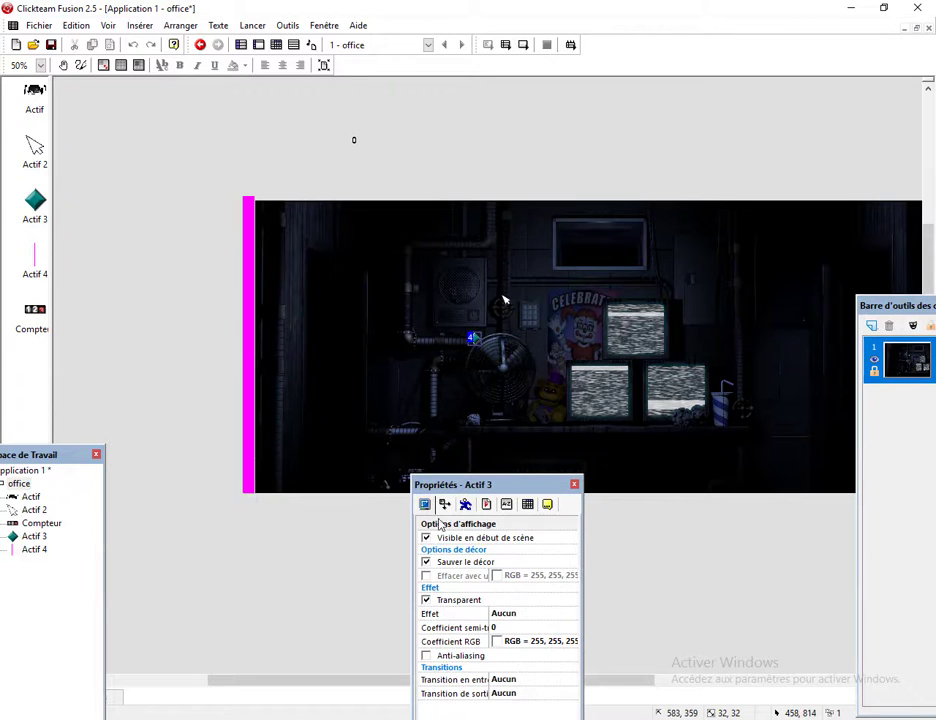
pyautogui.moveTo(500, 487); pyautogui.dragTo(134, 396)
# Insert a new Actif object below the fan in the office frame and open its image for editing.
pyautogui.doubleClick(384, 518)
pyautogui.doubleClick(437, 278)
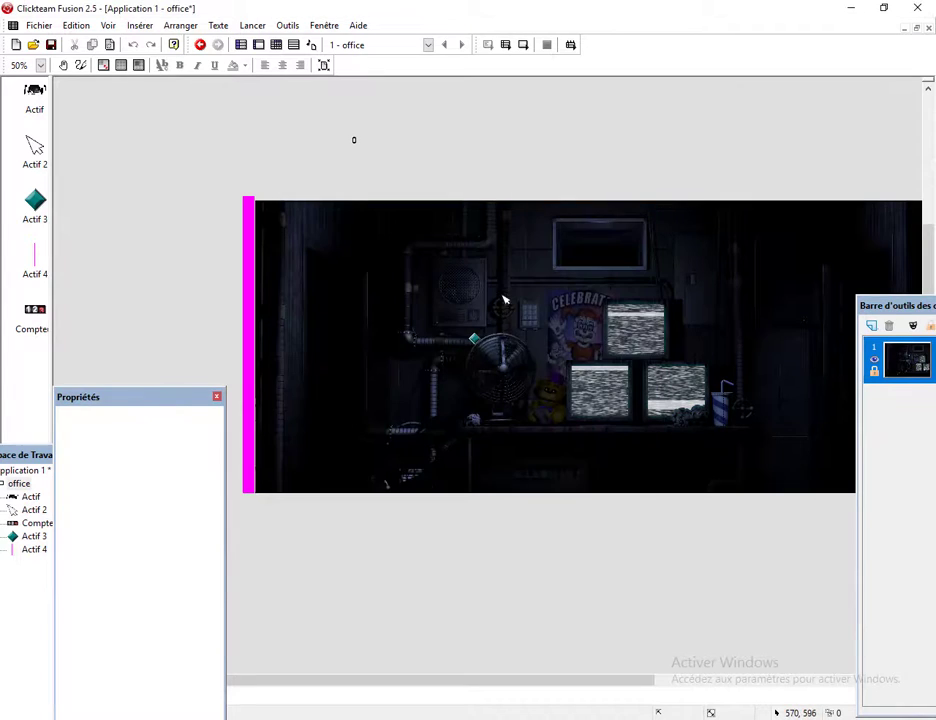
pyautogui.click(464, 421)
pyautogui.doubleClick(464, 421)
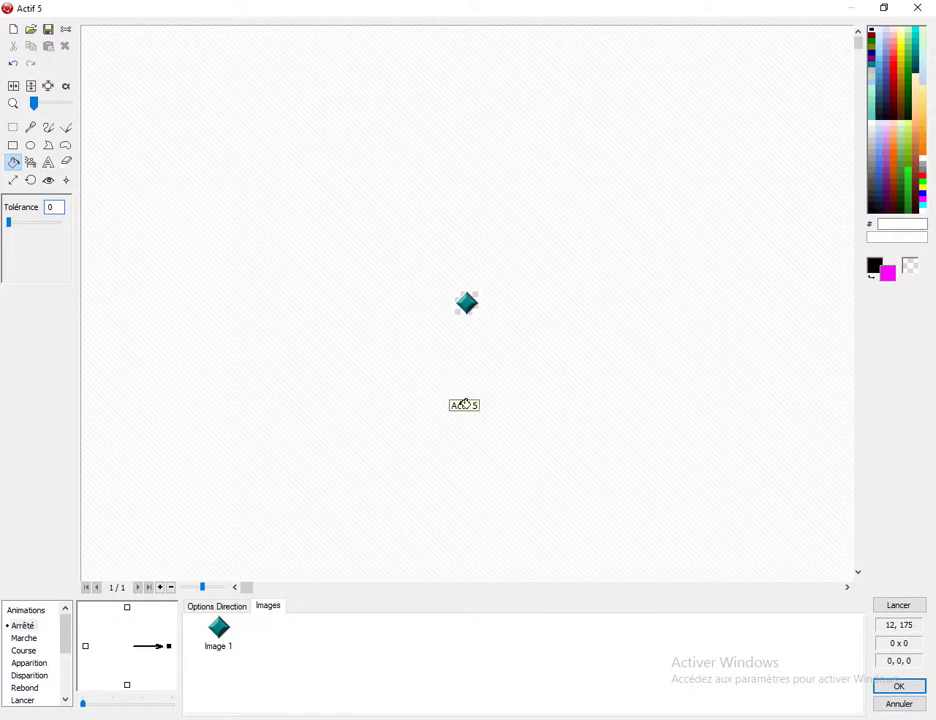
# Browse the Texture folder for a wide translucent bar graphic with a double chevron to import into Actif 5.
pyautogui.click(30, 30)
pyautogui.click(575, 372)
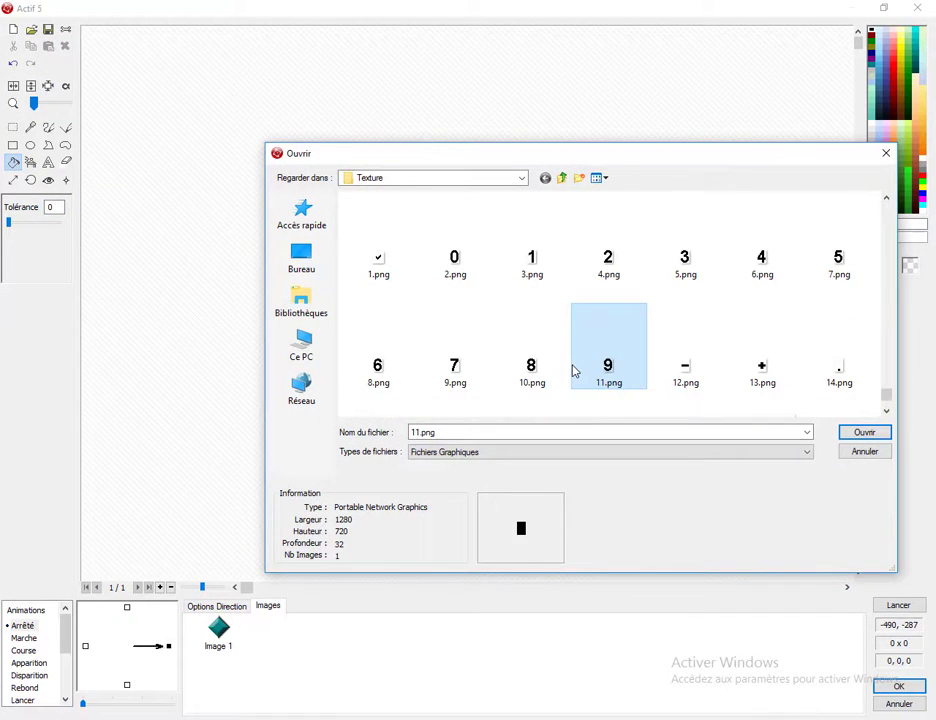
pyautogui.press('c')
pyautogui.scroll(-1, 607, 321)
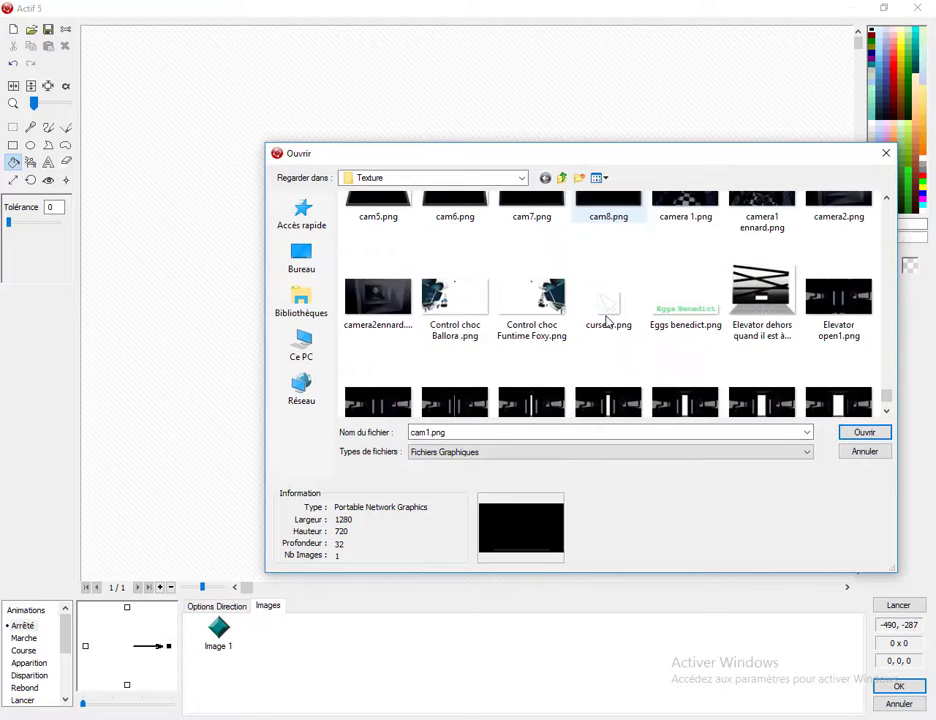
pyautogui.scroll(10, 631, 305)
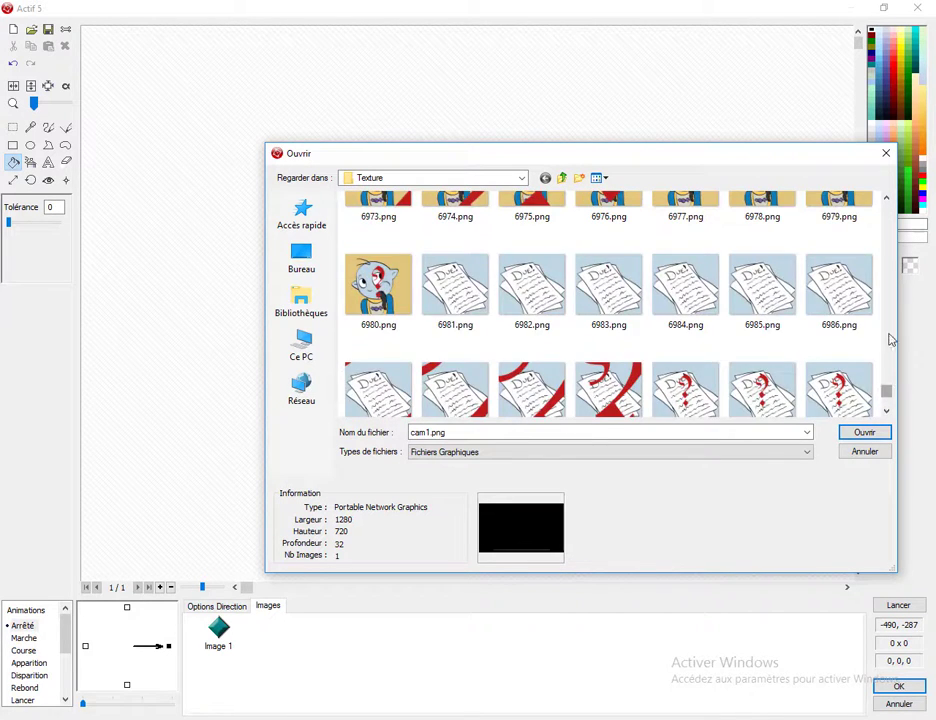
pyautogui.moveTo(888, 393); pyautogui.dragTo(886, 271)
pyautogui.scroll(-1, 795, 318)
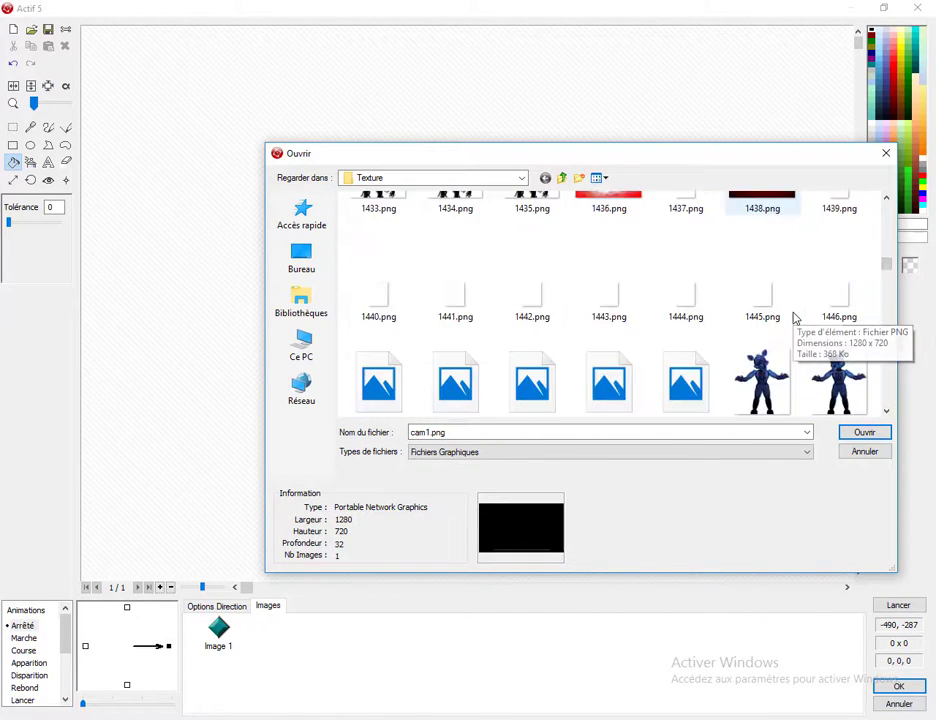
pyautogui.scroll(-3, 793, 318)
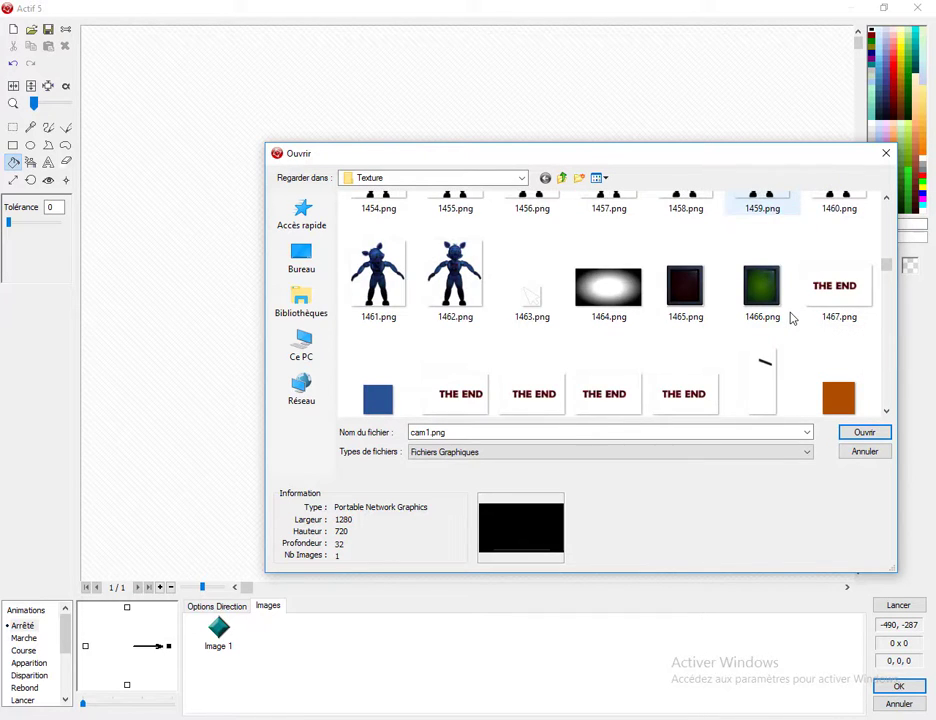
pyautogui.scroll(-5, 793, 318)
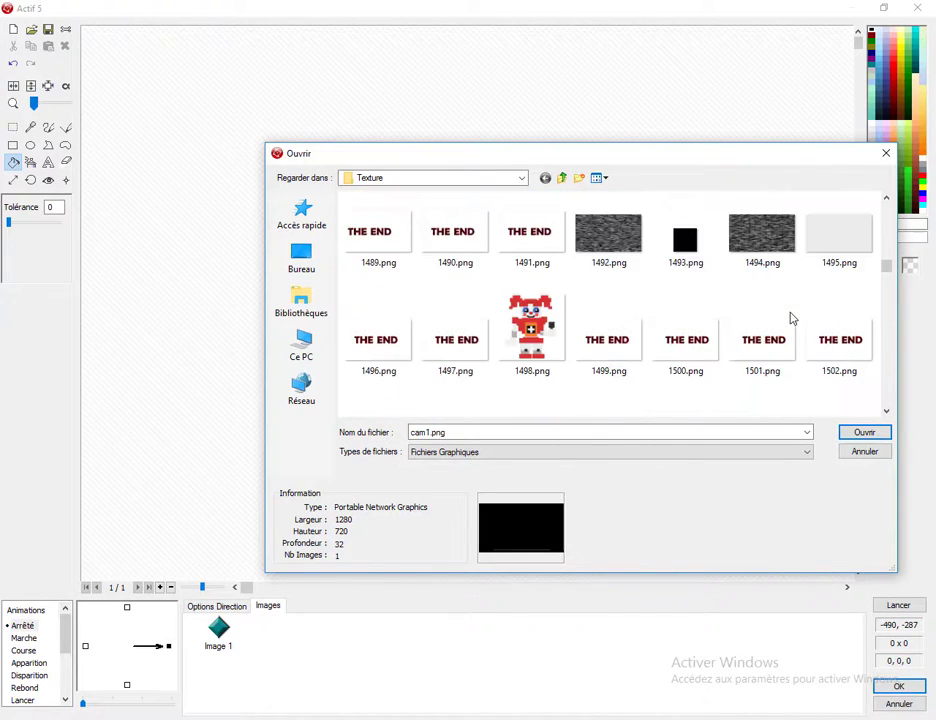
pyautogui.scroll(-6, 793, 318)
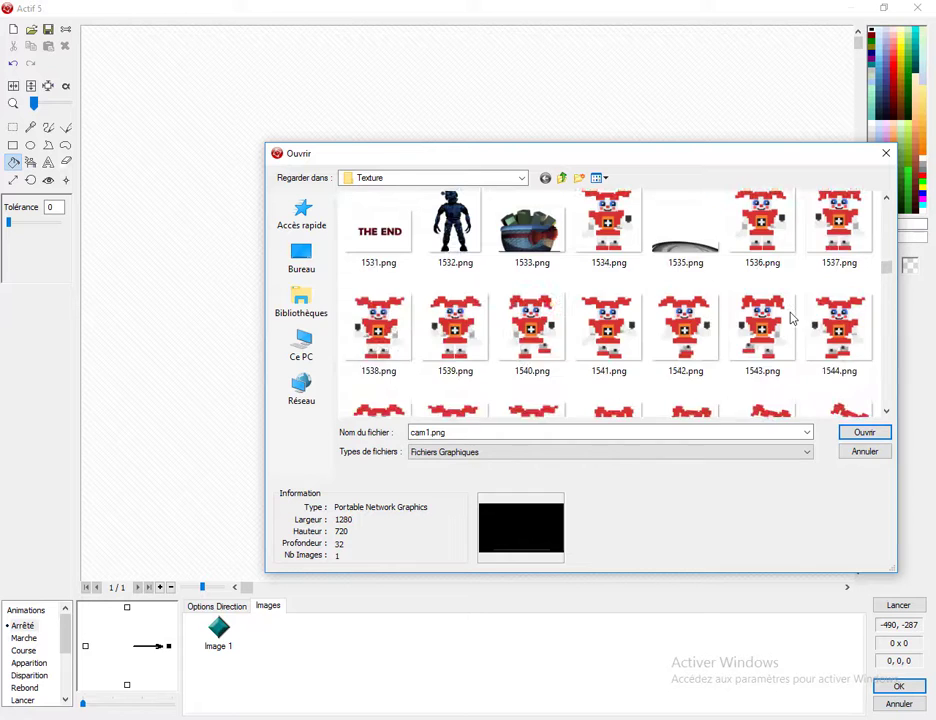
pyautogui.scroll(-6, 793, 318)
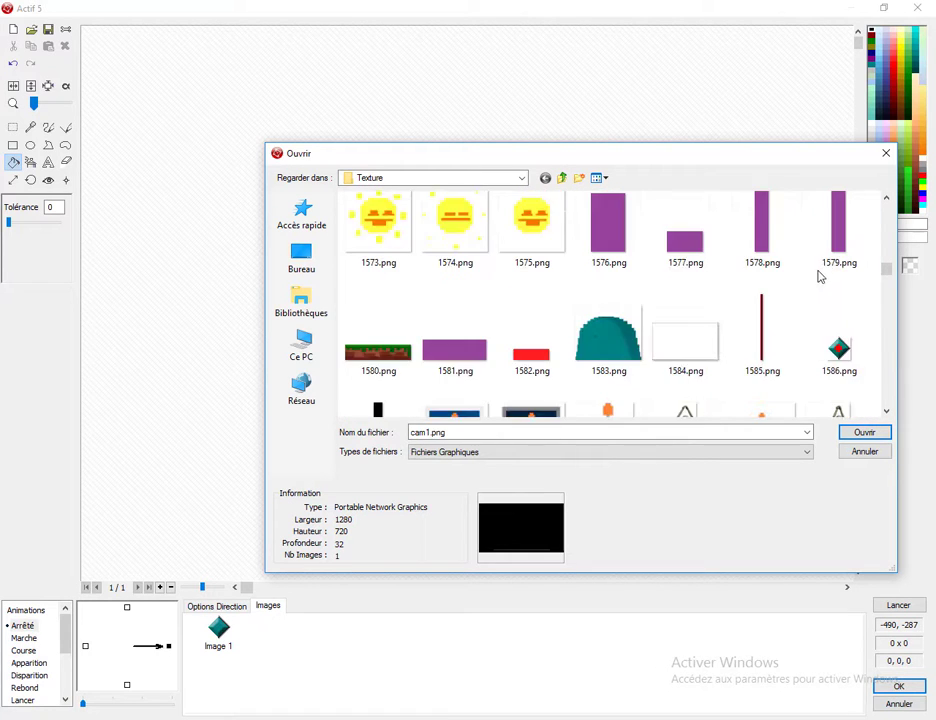
pyautogui.scroll(-7, 819, 276)
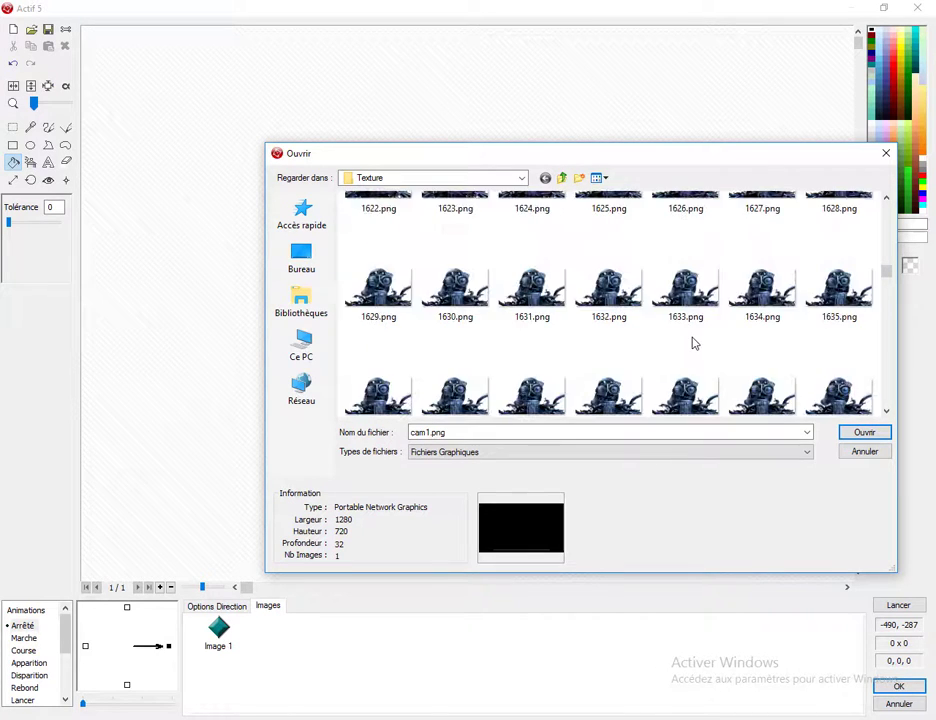
pyautogui.scroll(-9, 695, 343)
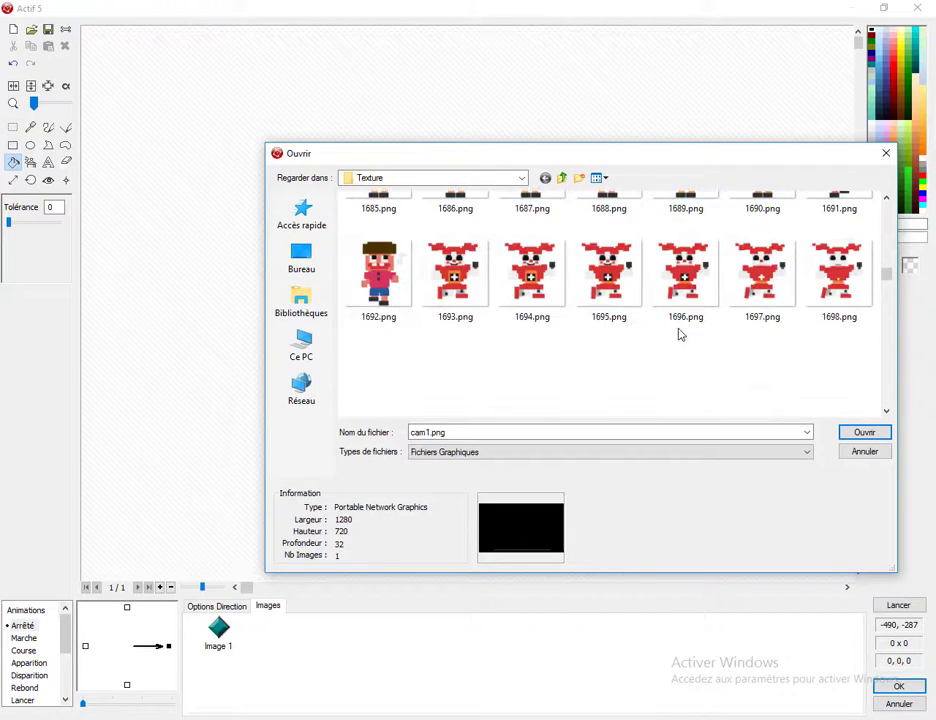
pyautogui.scroll(-6, 678, 335)
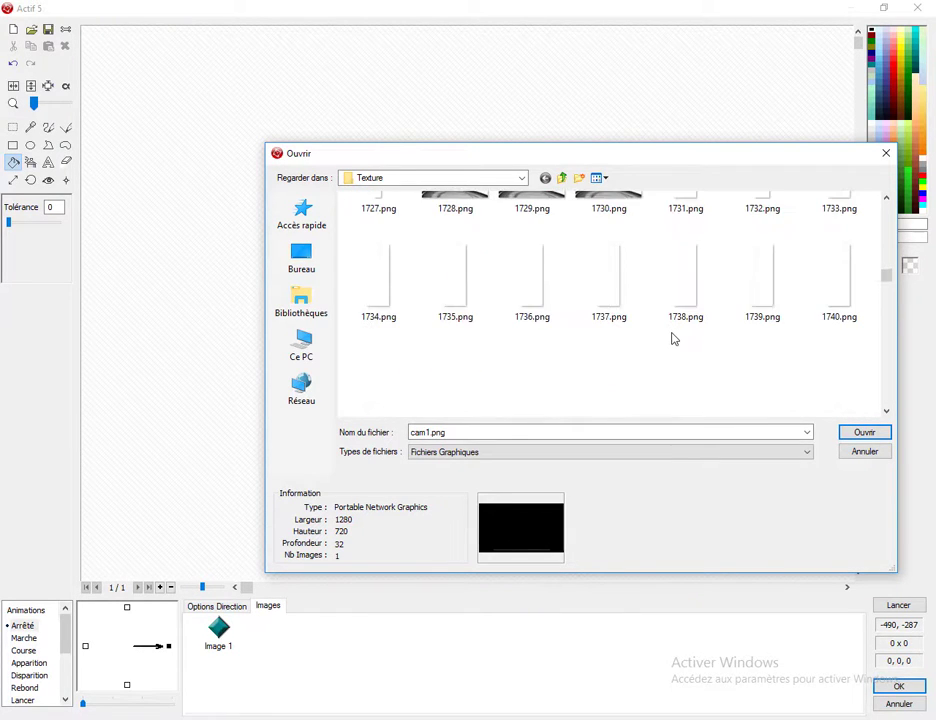
pyautogui.scroll(-6, 673, 339)
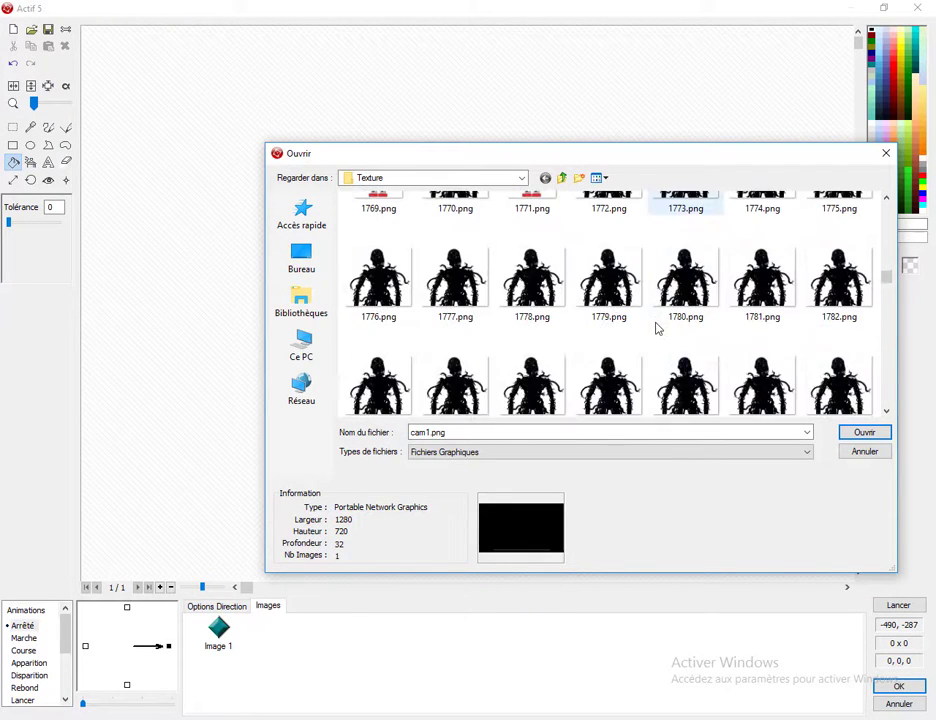
pyautogui.scroll(-8, 657, 328)
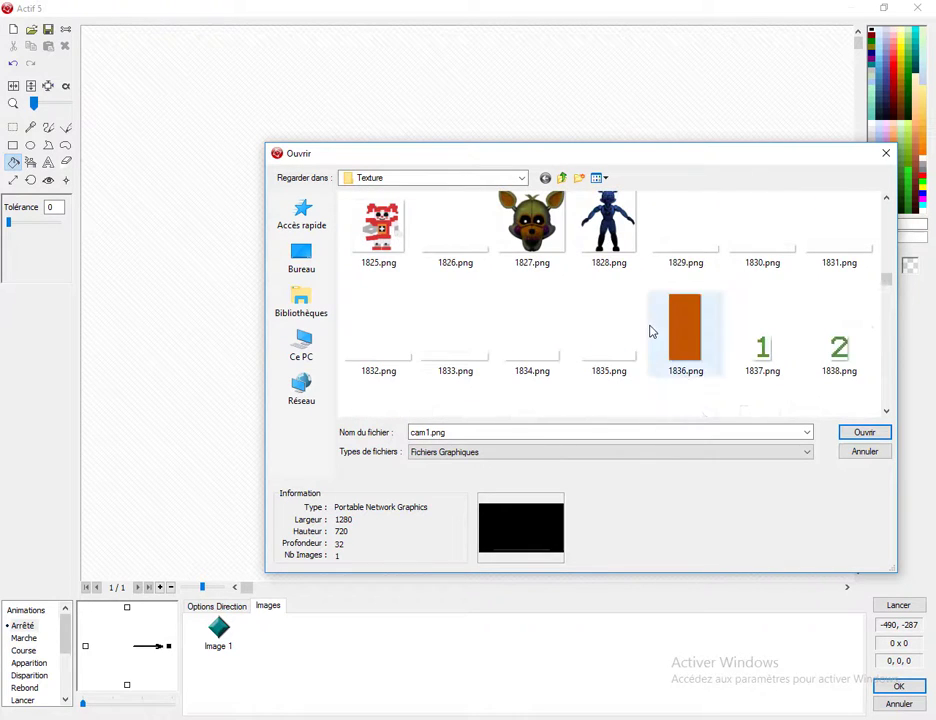
pyautogui.scroll(-7, 650, 331)
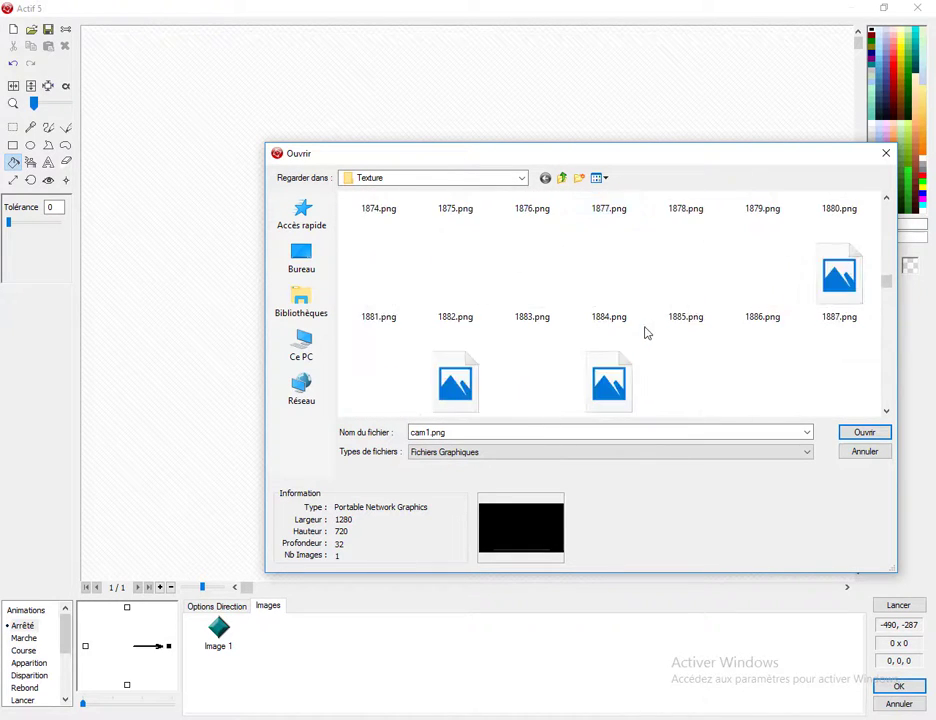
pyautogui.scroll(-6, 646, 333)
pyautogui.scroll(2, 600, 336)
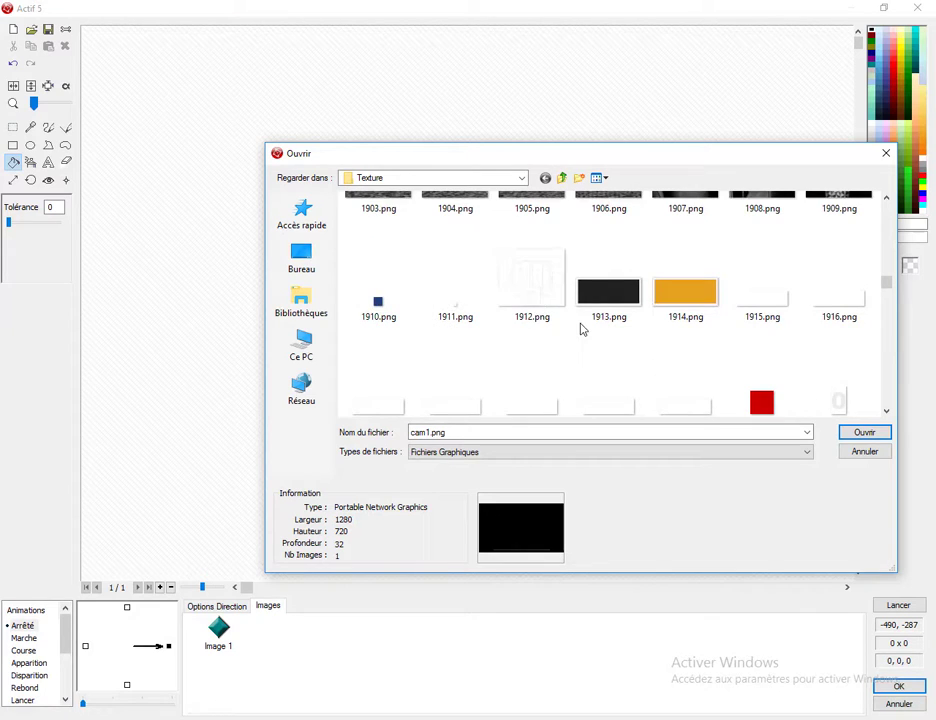
pyautogui.scroll(2, 583, 328)
# Import the double-chevron bar image into Actif 5, delete the default diamond image, and accept the edited animation.
pyautogui.doubleClick(541, 263)
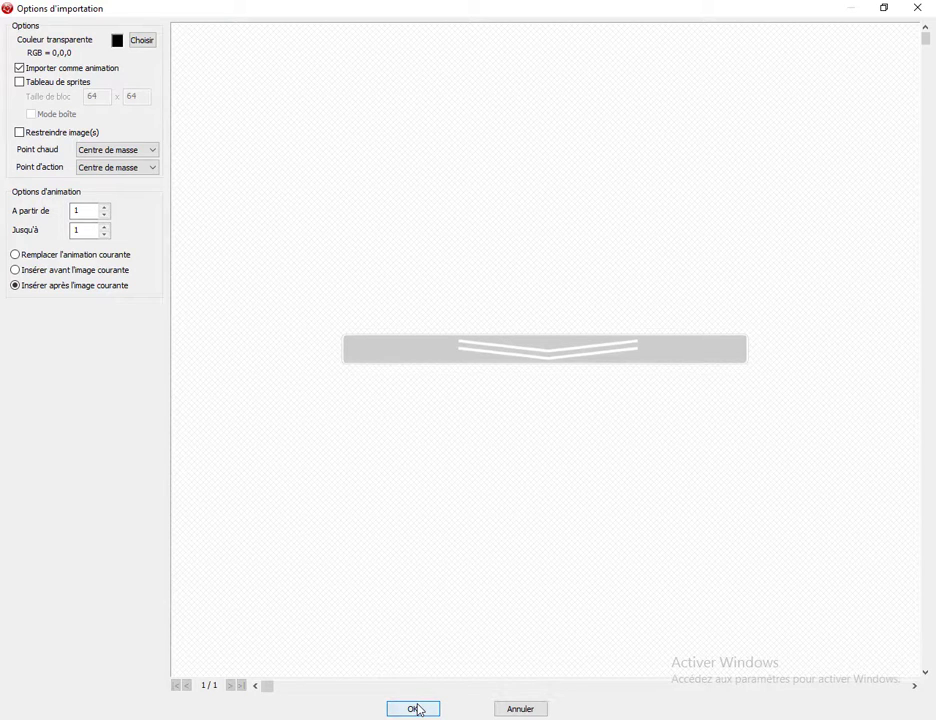
pyautogui.click(413, 708)
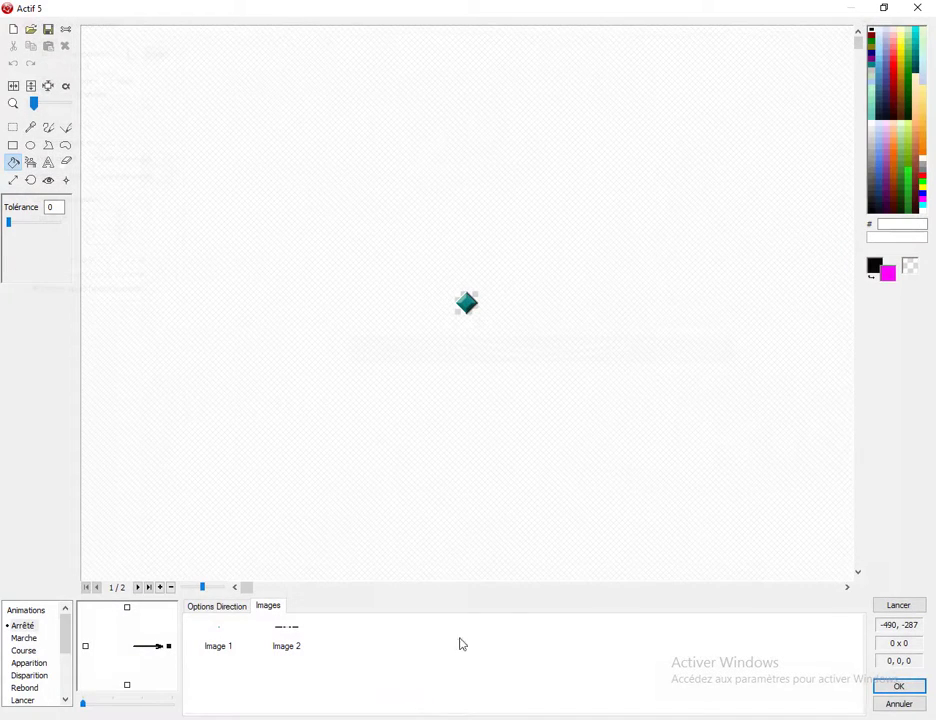
pyautogui.click(218, 636)
pyautogui.press('Delete')
pyautogui.click(492, 404)
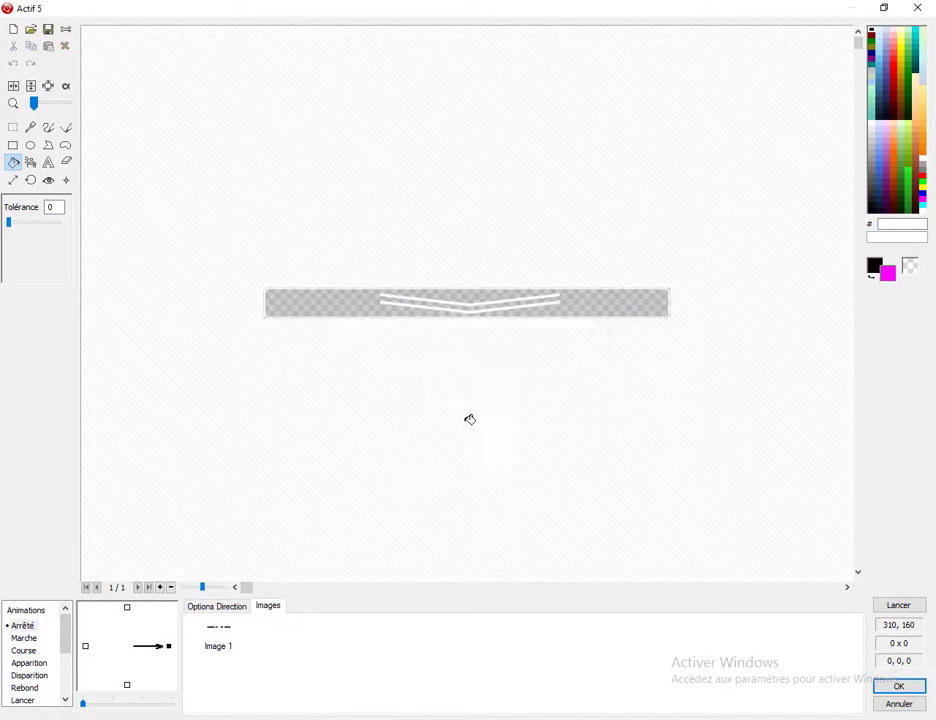
pyautogui.click(899, 686)
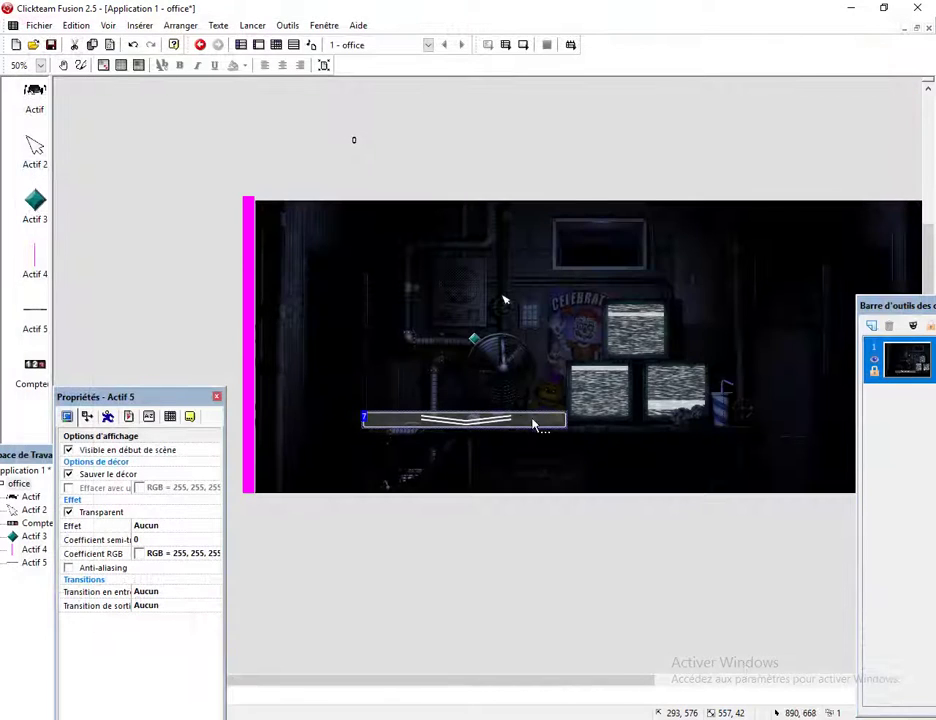
# Place the chevron bar at about 337, 674, moving the office background aside to reach it and back to about -1, -2.
pyautogui.moveTo(503, 425); pyautogui.dragTo(672, 143)
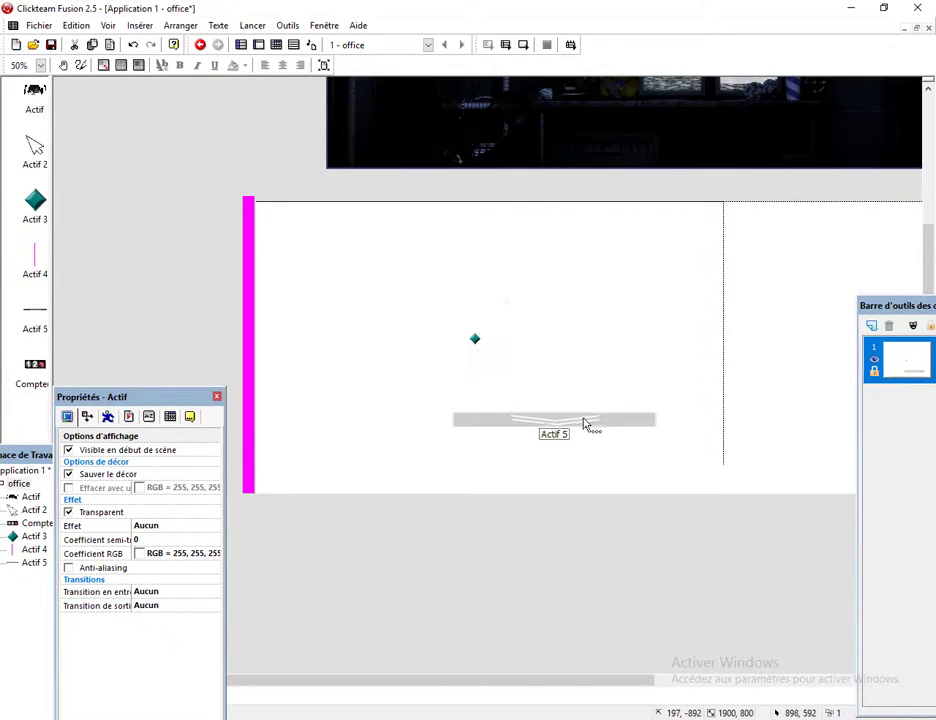
pyautogui.moveTo(585, 420); pyautogui.dragTo(514, 466)
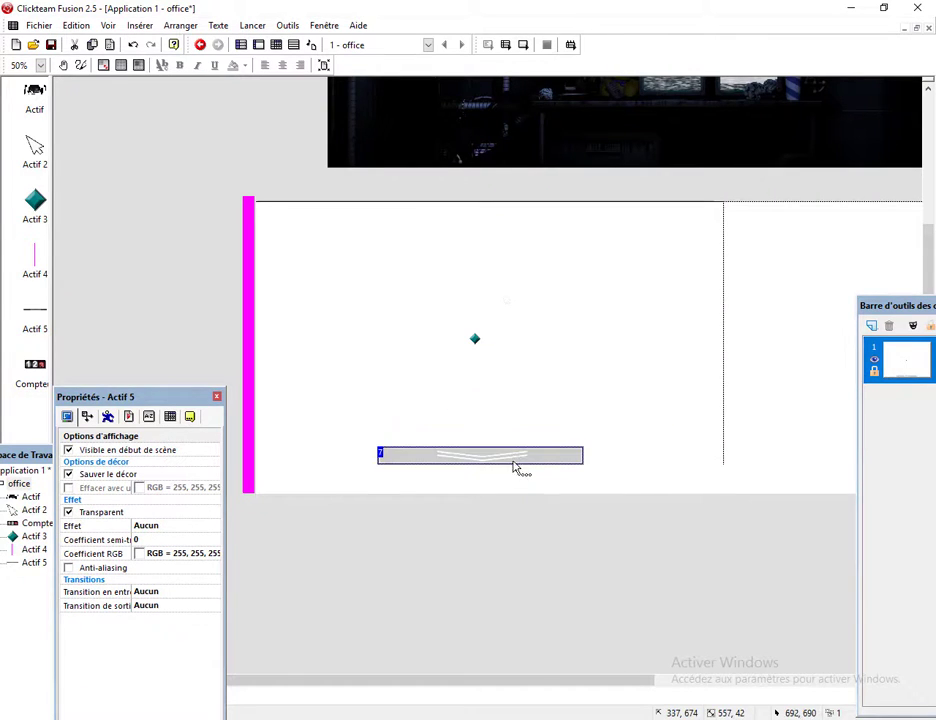
pyautogui.click(519, 511)
pyautogui.click(574, 96)
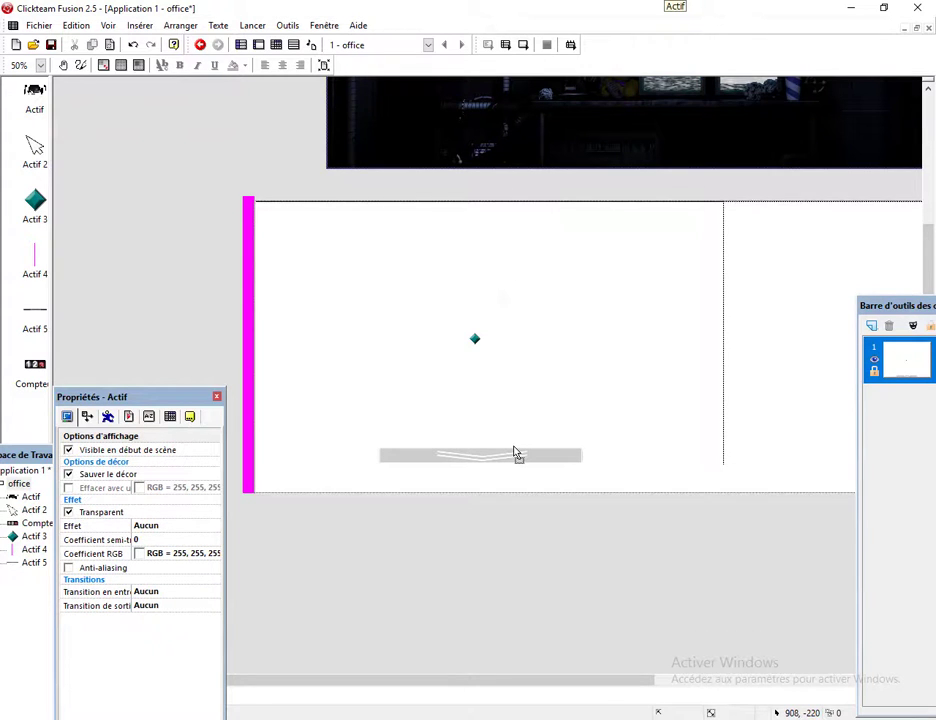
pyautogui.moveTo(516, 447); pyautogui.dragTo(517, 446)
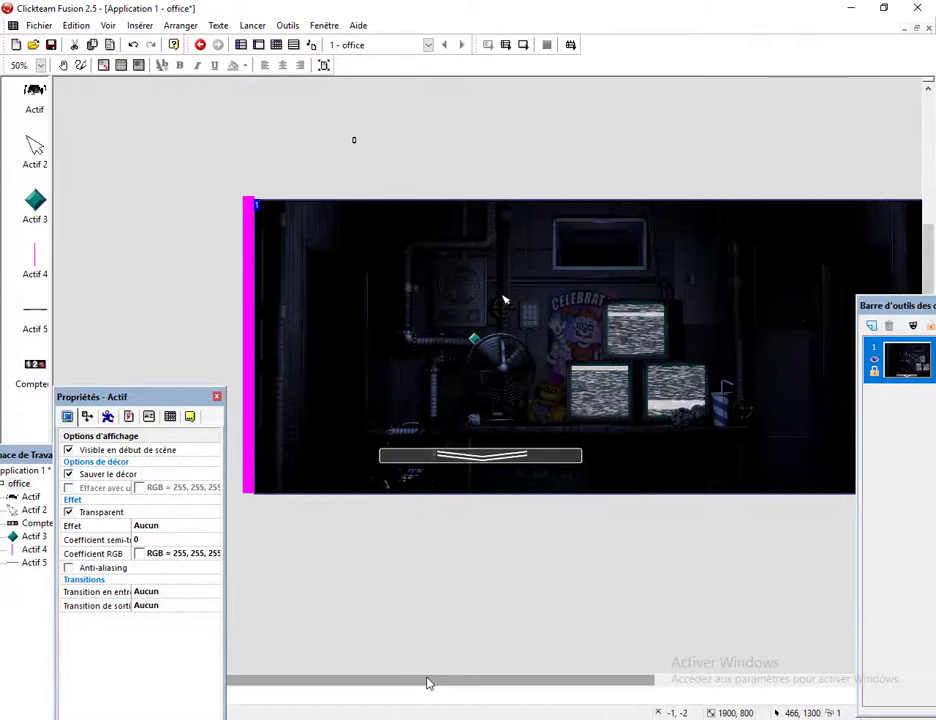
# Select the double-chevron bar in the office frame and open its runtime options.
pyautogui.moveTo(428, 680)
pyautogui.mouseDown()
pyautogui.moveTo(646, 677)
pyautogui.moveTo(446, 680)
pyautogui.mouseUp()
pyautogui.click(445, 462)
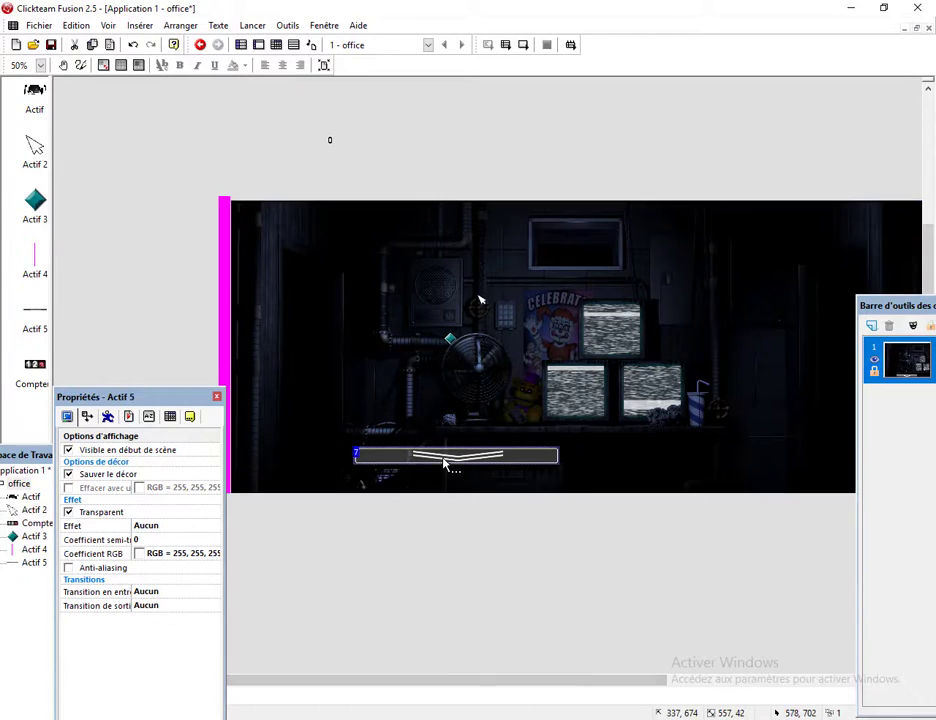
pyautogui.click(68, 417)
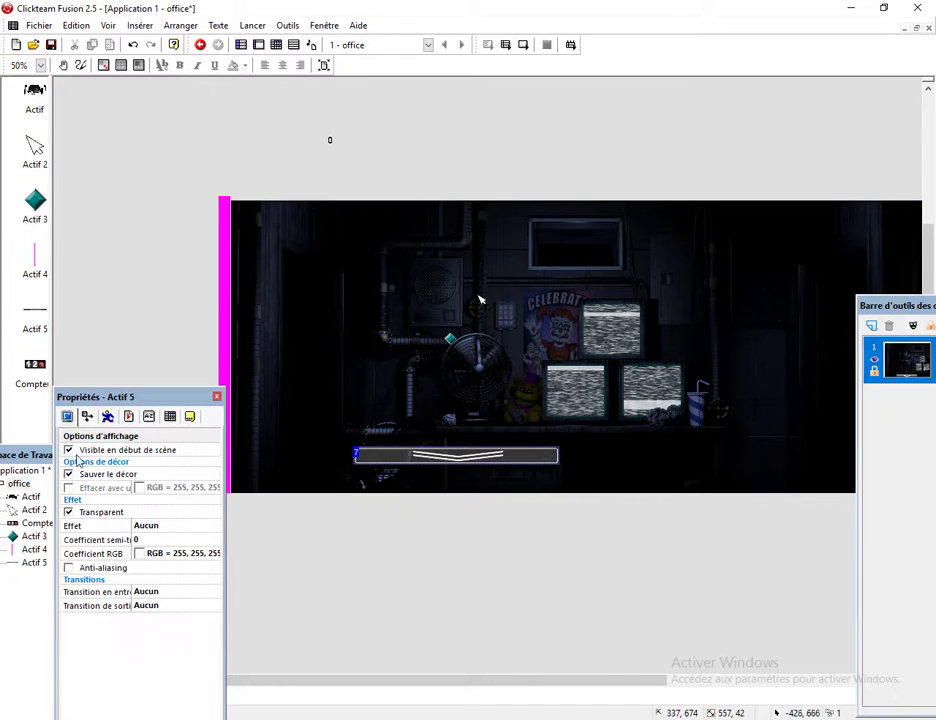
pyautogui.click(133, 418)
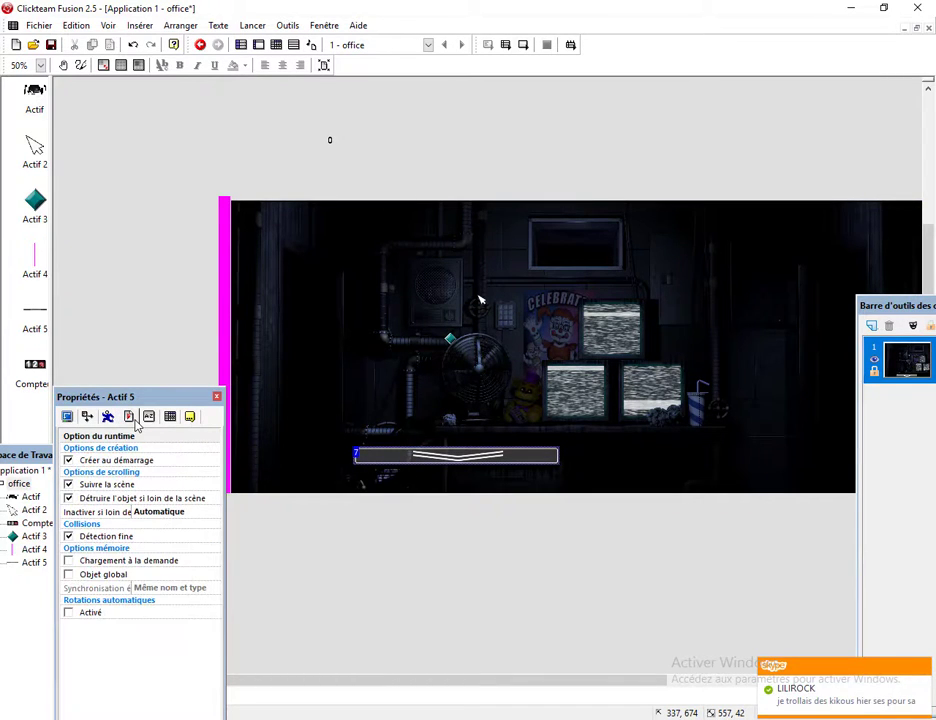
# Switch to Skype, reply "ok" to the incoming message, and minimize the chat to return to Clickteam Fusion.
pyautogui.click(788, 704)
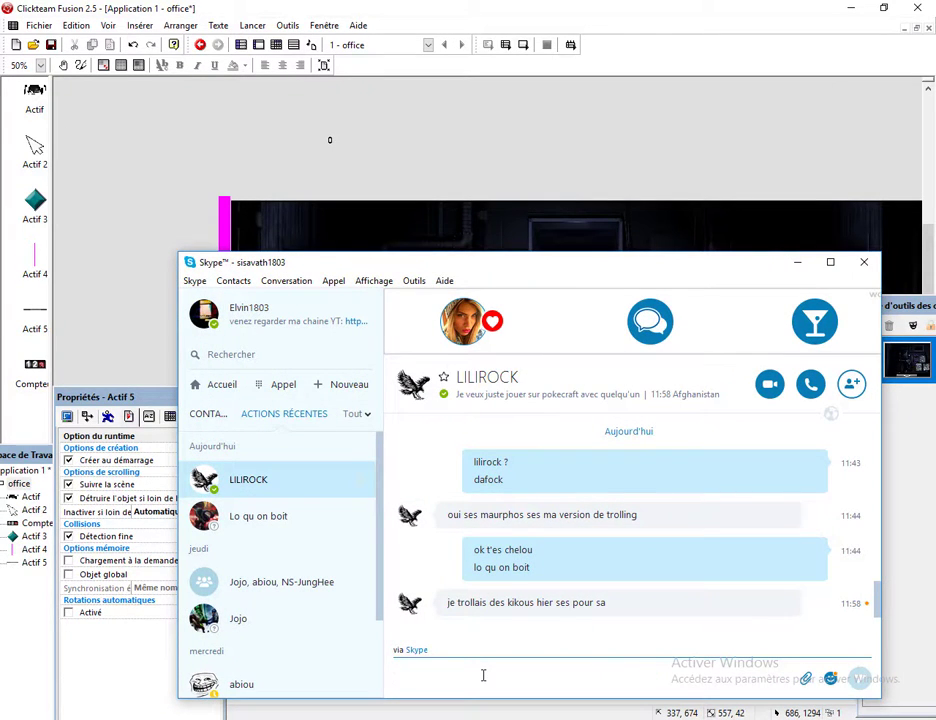
pyautogui.write('ok')
pyautogui.press('Return')
pyautogui.click(797, 262)
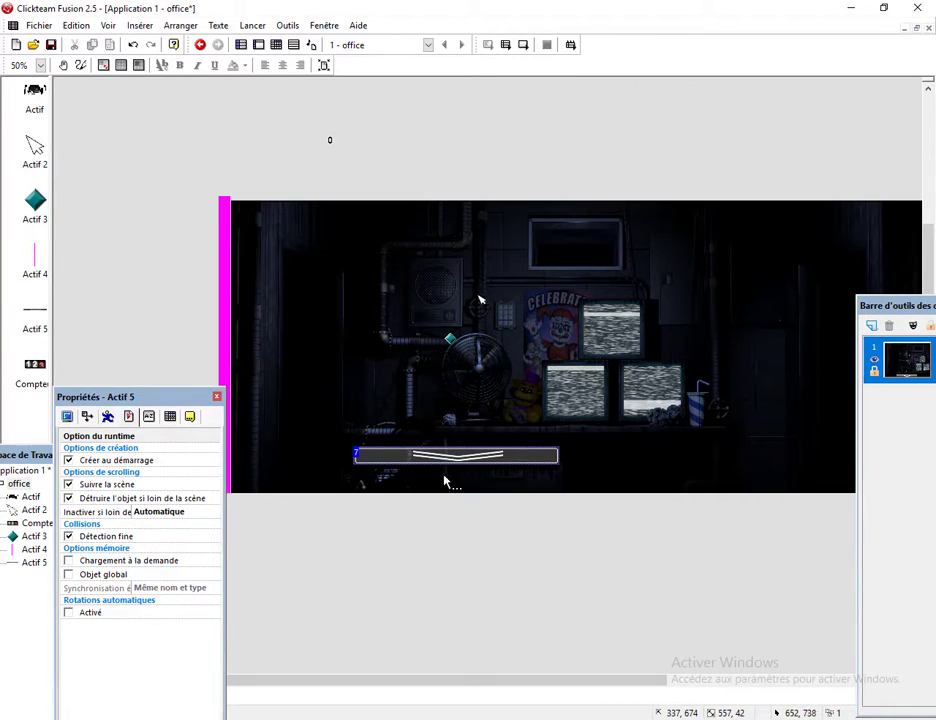
# Disable Suivre la scène in the chevron bar's runtime options so it does not scroll with the office.
pyautogui.click(108, 416)
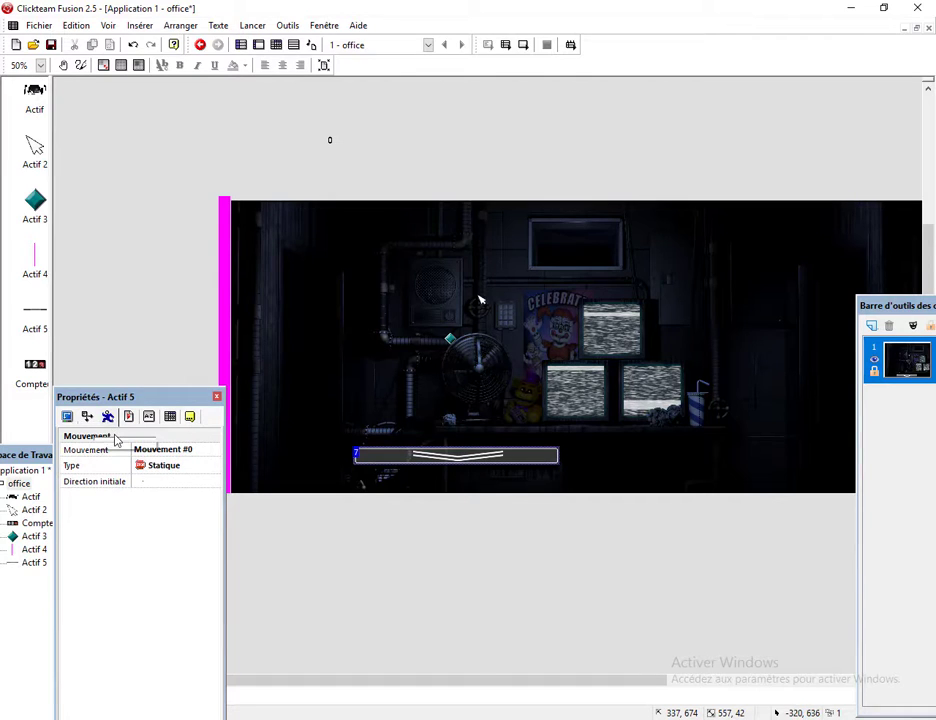
pyautogui.click(87, 416)
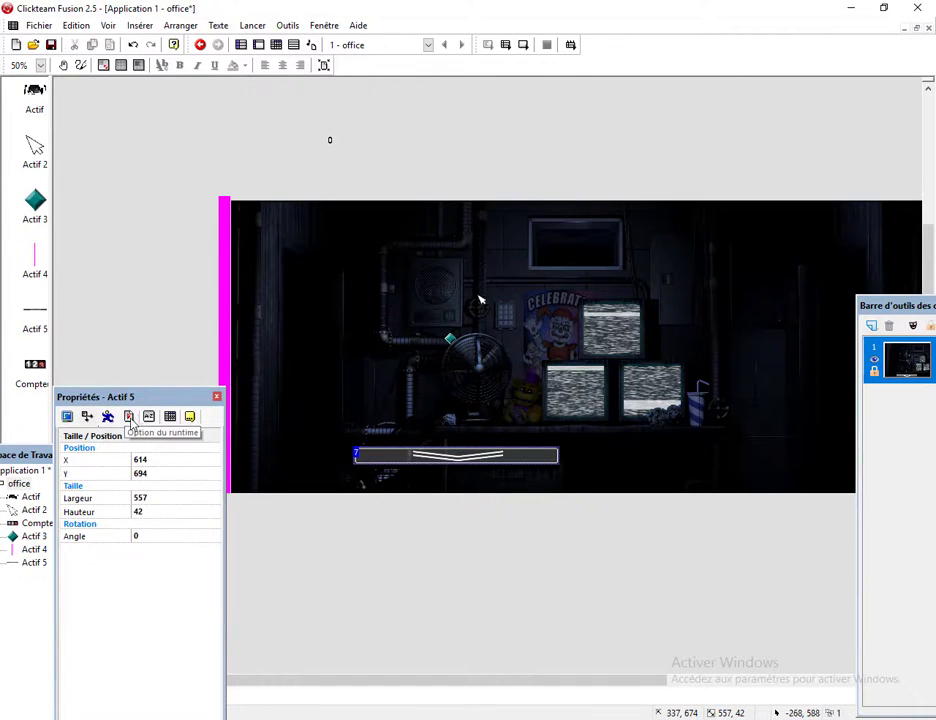
pyautogui.click(128, 416)
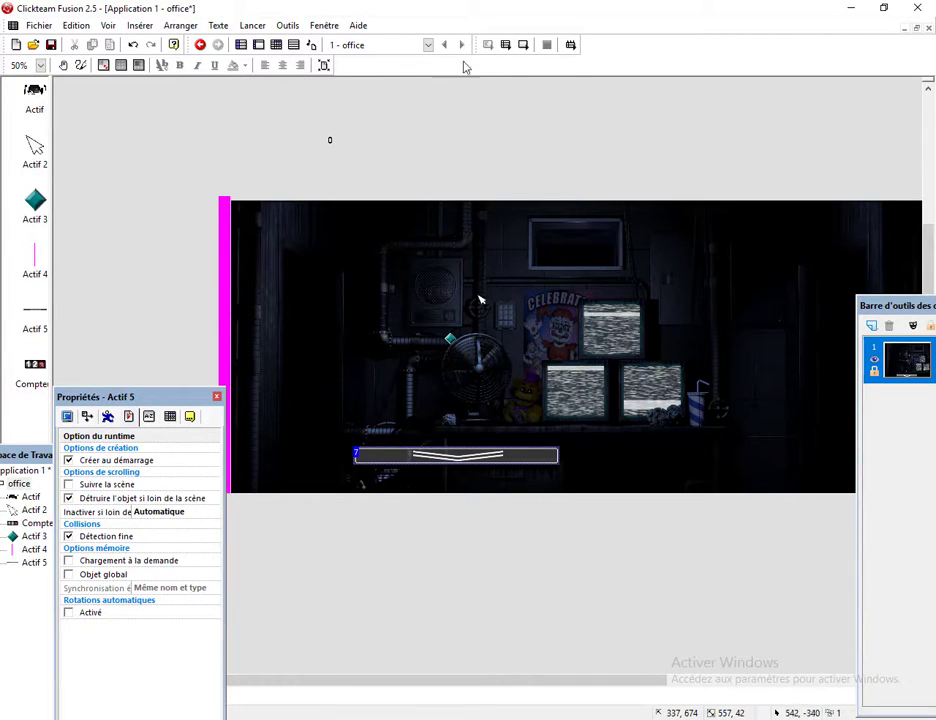
# Test-run the office frame twice, nudging the chevron bar horizontally to about 342, 674 between the runs.
pyautogui.click(521, 46)
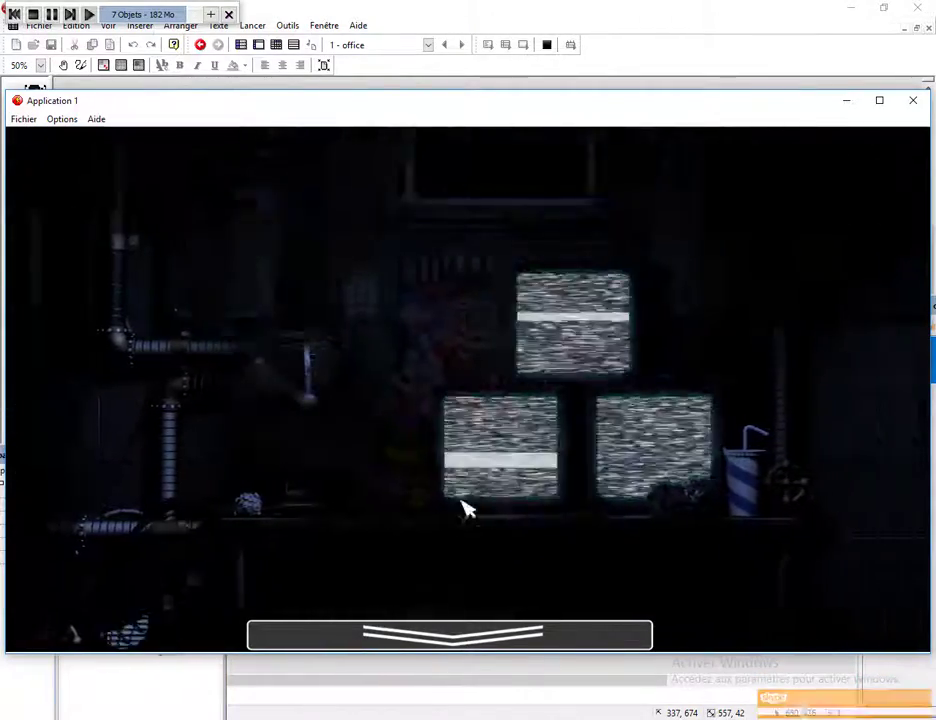
pyautogui.hotkey('alt', 'F4')
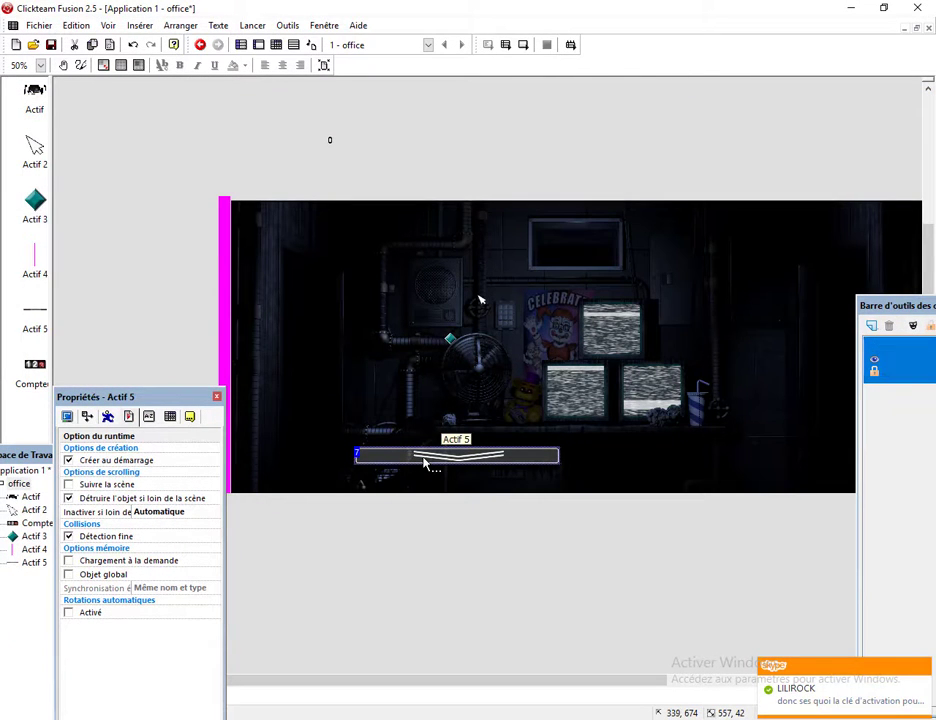
pyautogui.click(523, 46)
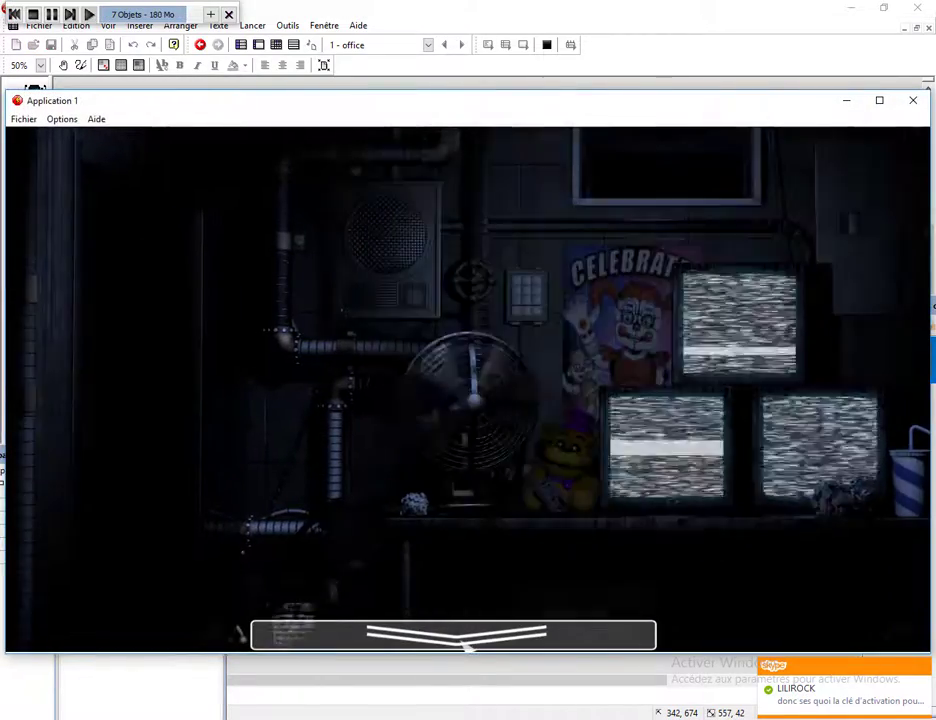
pyautogui.hotkey('alt', 'F4')
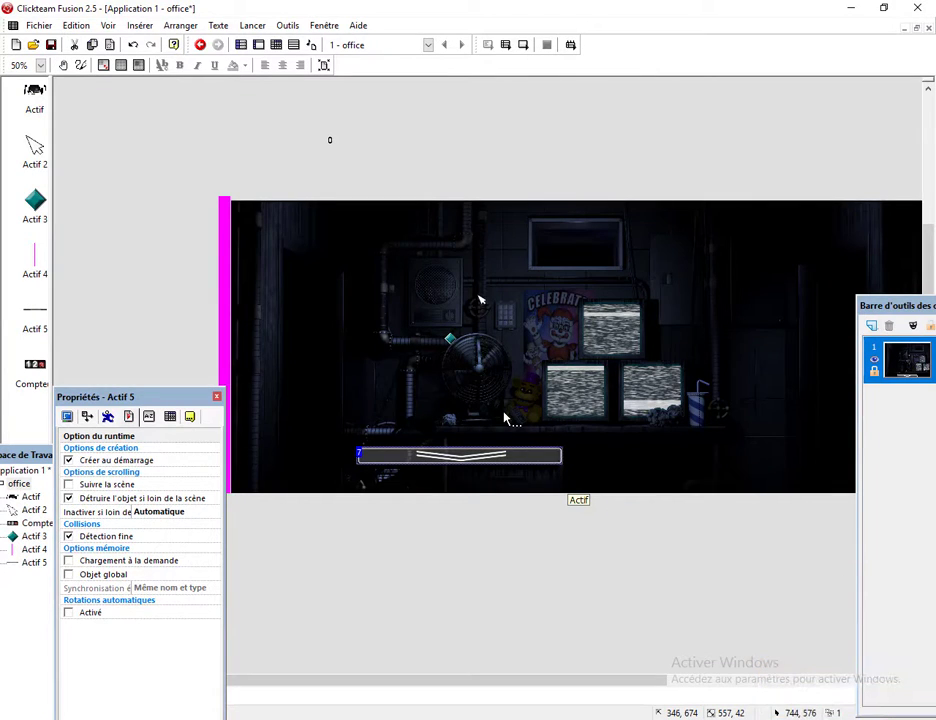
# Test-run the frame to check the double-arrow bar, then close the test window.
pyautogui.click(533, 48)
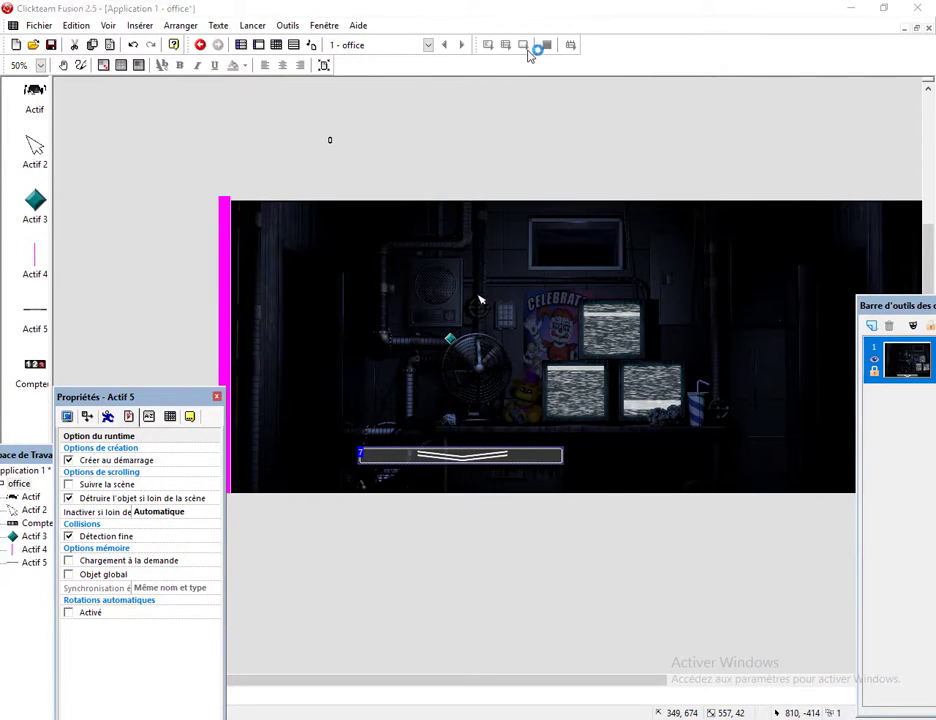
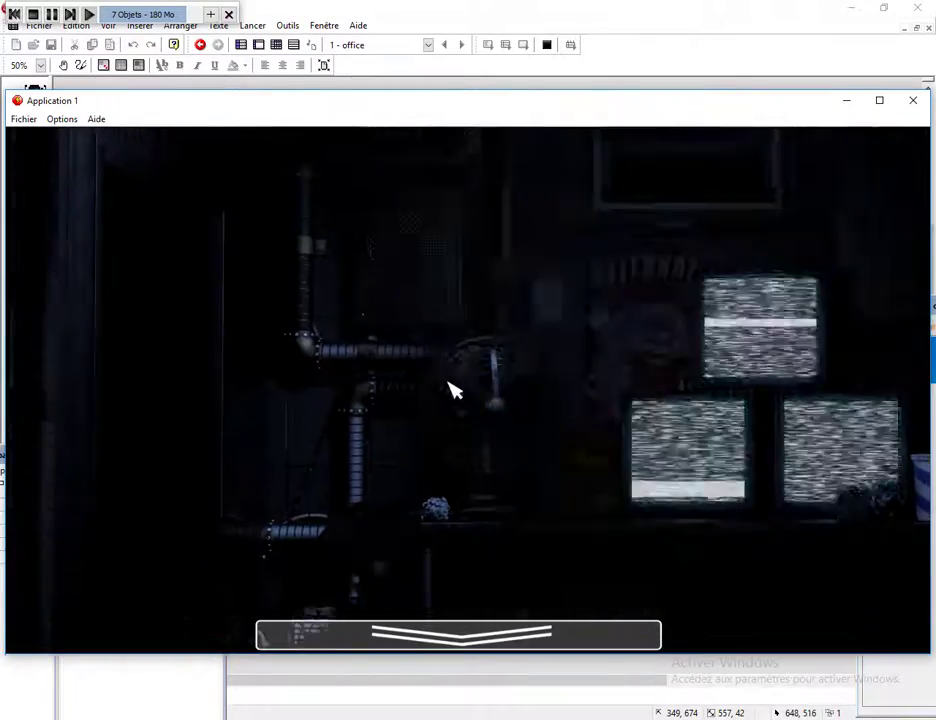
pyautogui.hotkey('alt', 'F4')
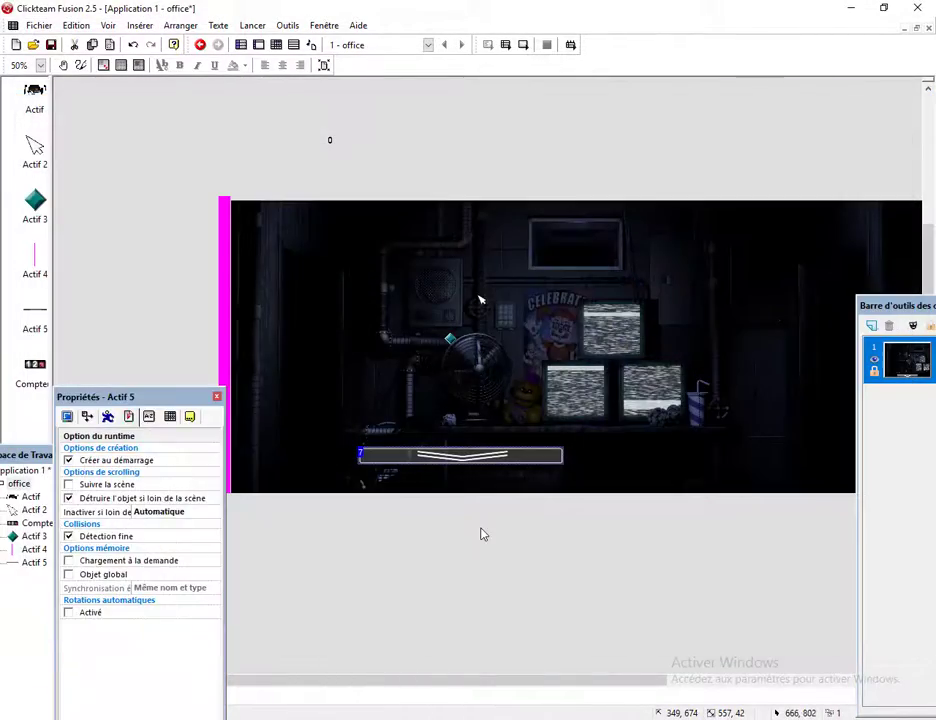
# Insert a new Active object and stretch it to about 548 × 32 pixels over the double-arrow bar.
pyautogui.doubleClick(482, 538)
pyautogui.click(443, 283)
pyautogui.doubleClick(443, 283)
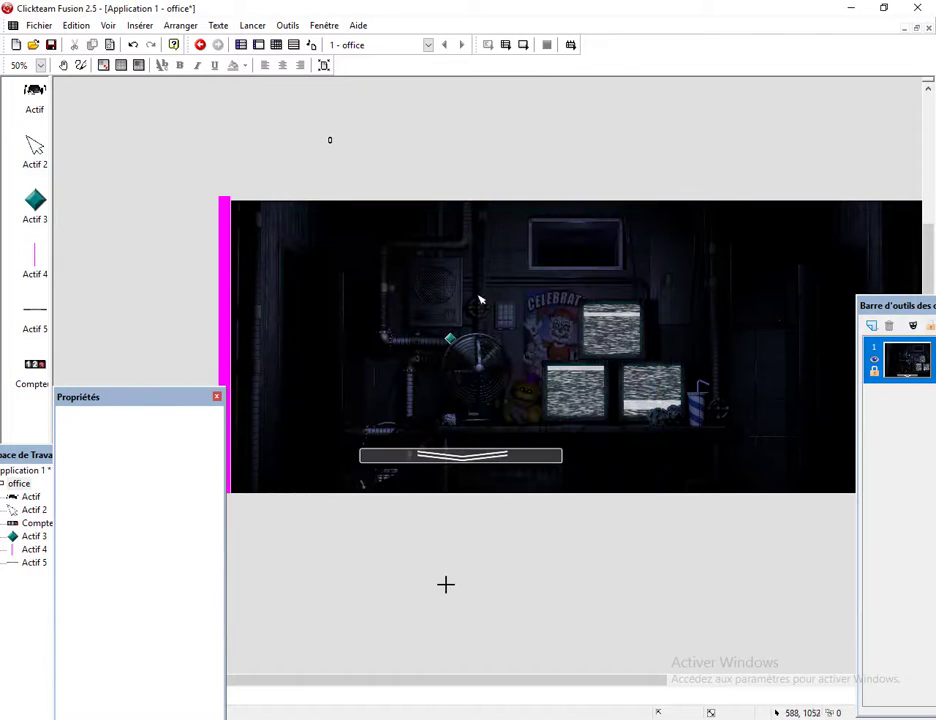
pyautogui.click(445, 585)
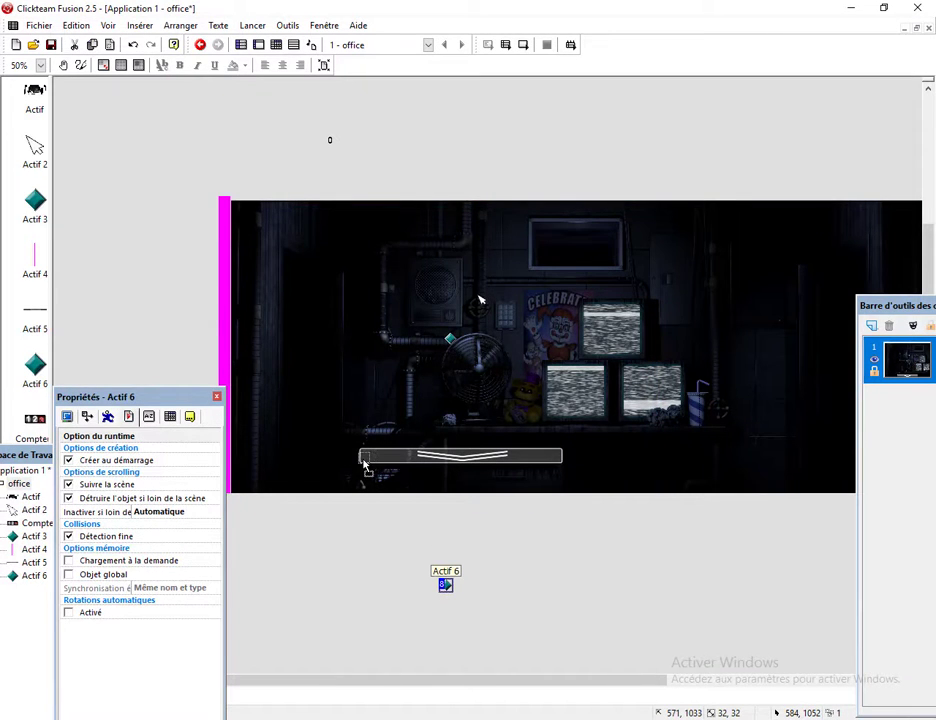
pyautogui.moveTo(368, 465); pyautogui.dragTo(565, 463)
# Clear the image of Actif 6, fill it with blue 2B5397 and accept the edited picture.
pyautogui.doubleClick(462, 460)
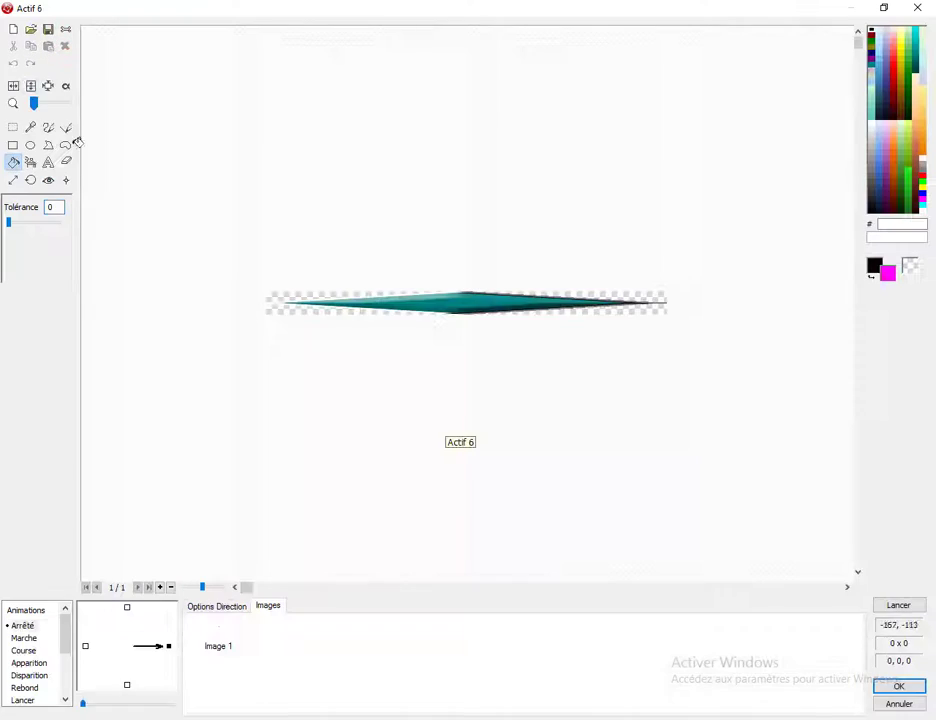
pyautogui.click(13, 160)
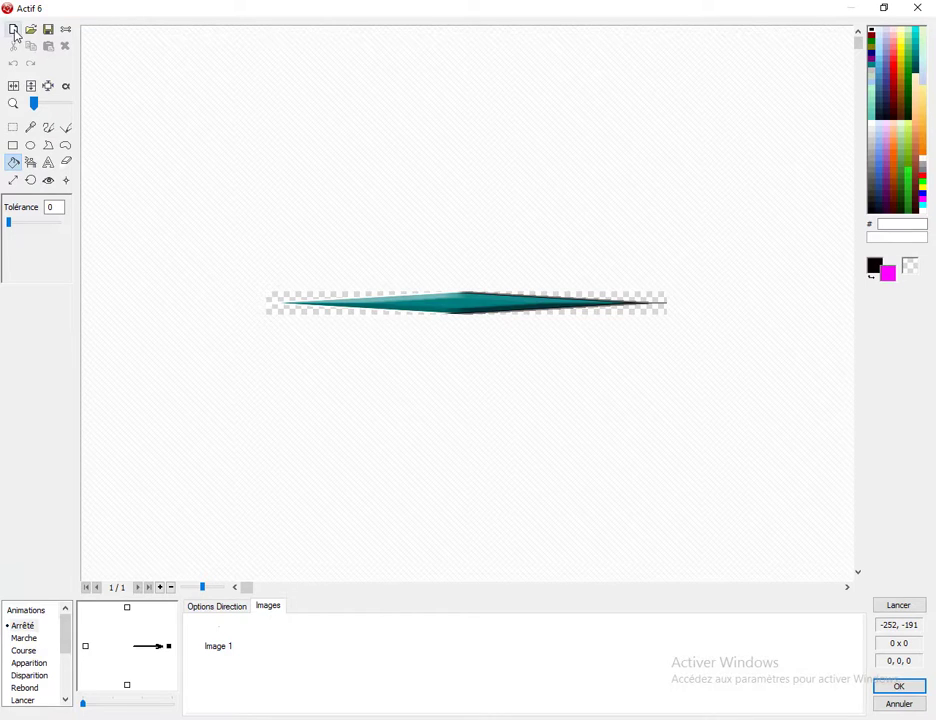
pyautogui.click(14, 31)
pyautogui.click(878, 181)
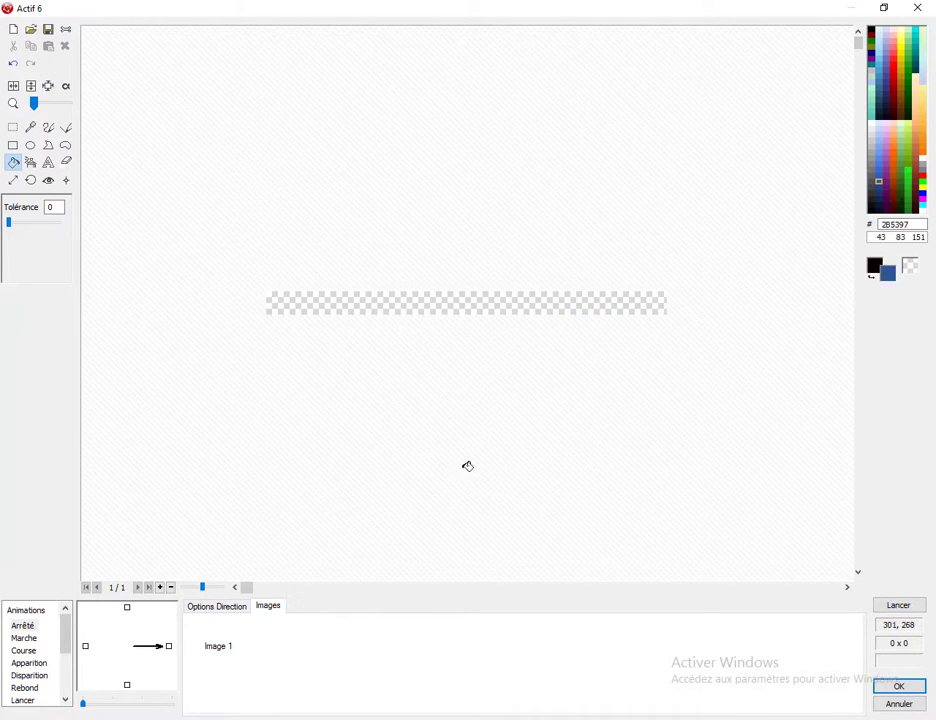
pyautogui.click(476, 307)
pyautogui.click(898, 687)
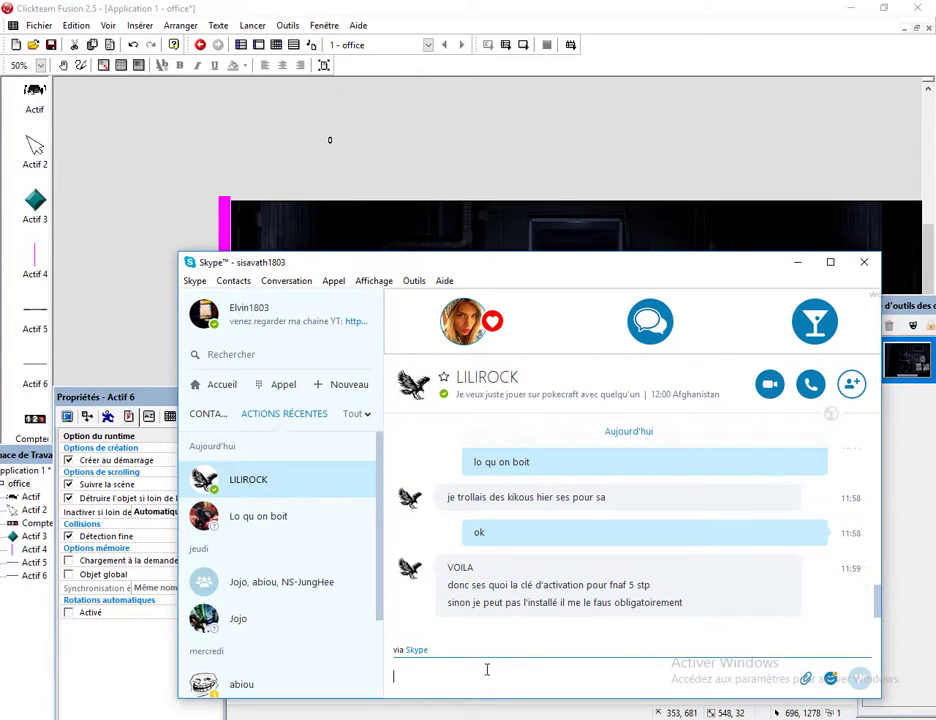
# Send the reply "oui mais non" in the open Skype chat, then return to Clickteam Fusion and select the bar object.
pyautogui.write('oui mais non')
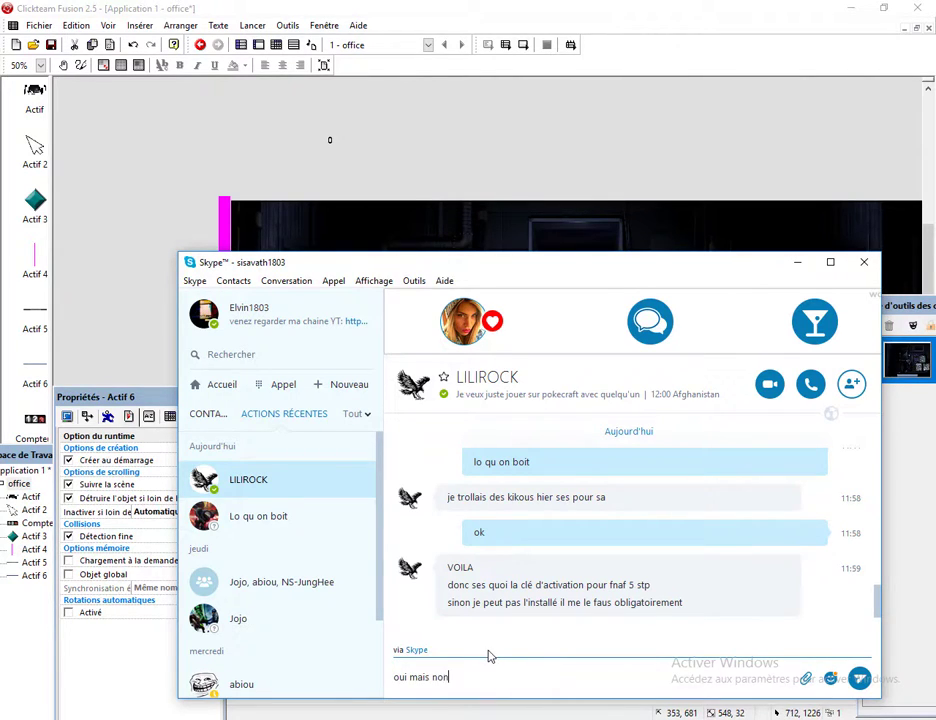
pyautogui.press('Return')
pyautogui.click(531, 159)
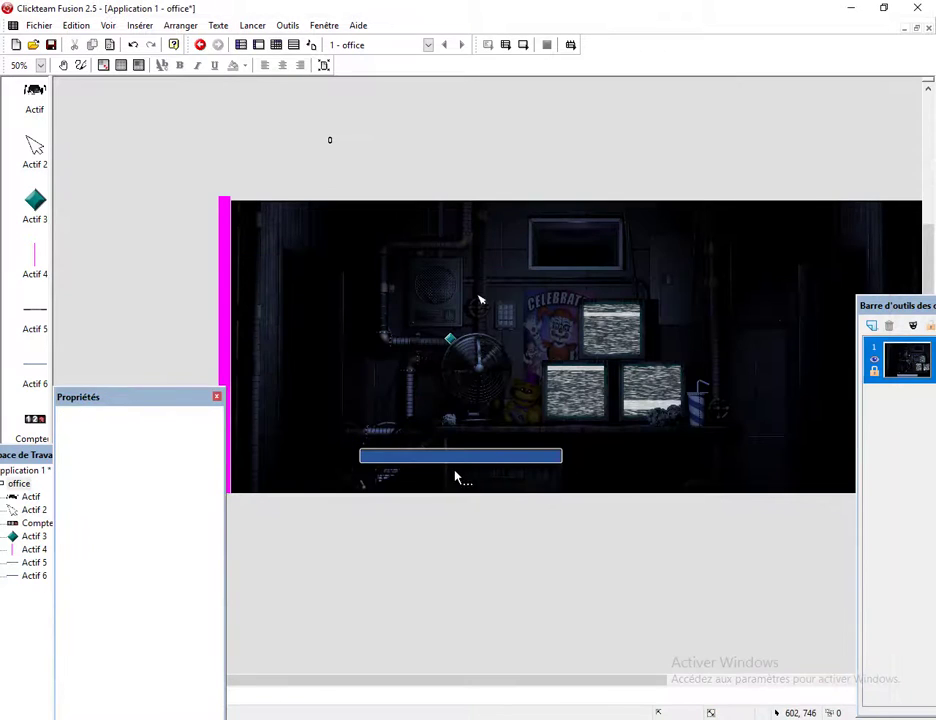
pyautogui.click(419, 473)
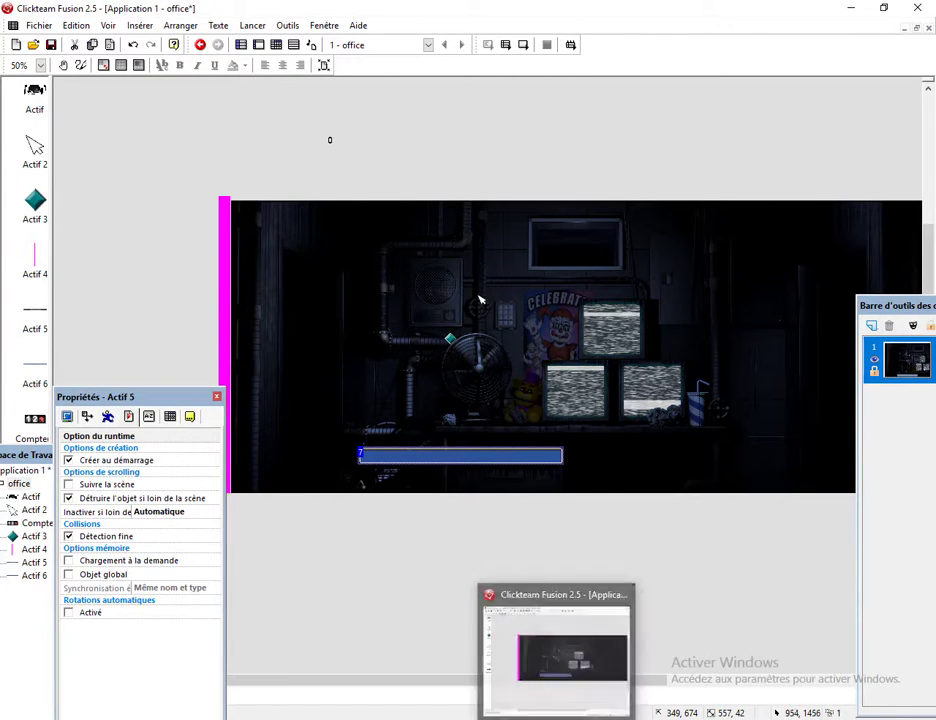
# Switch to Skype and send the message "vidéo" in the open chat.
pyautogui.click(524, 719)
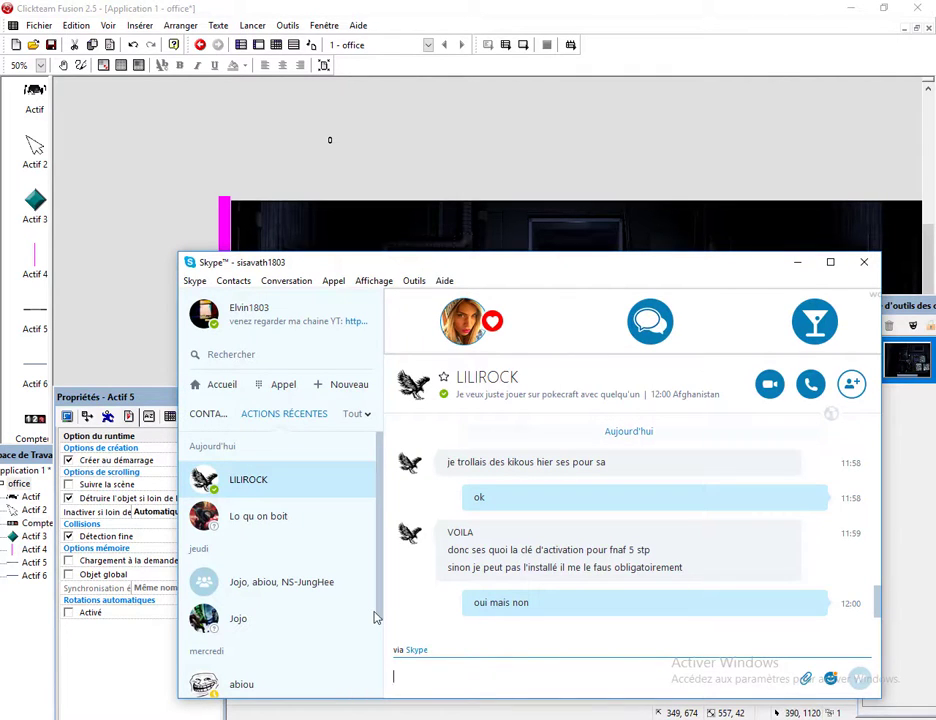
pyautogui.write('v')
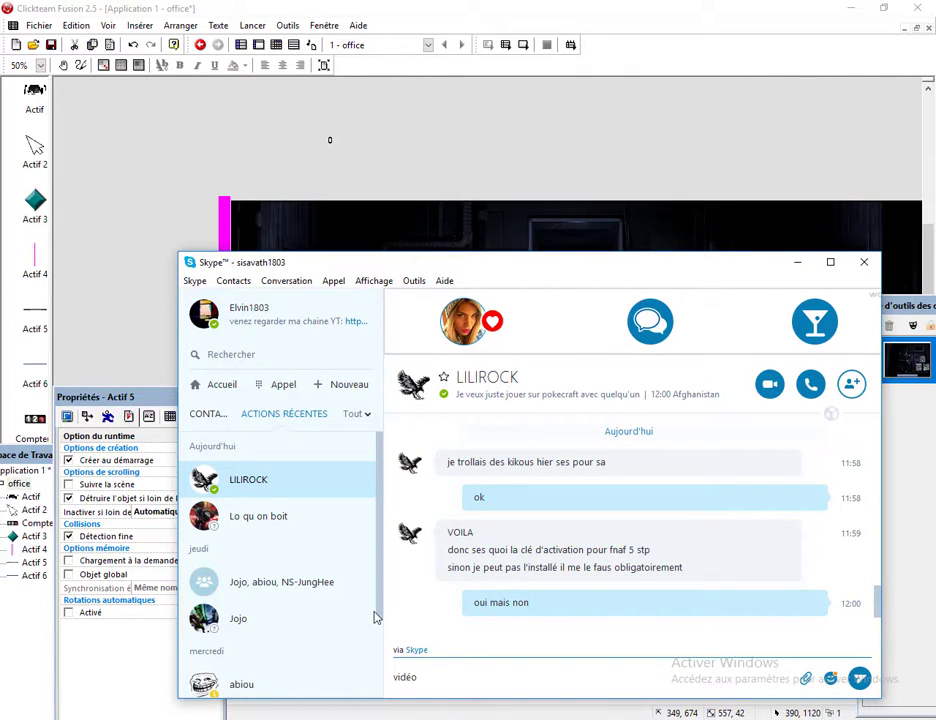
pyautogui.write('idéo')
pyautogui.press('Return')
# Return to Clickteam Fusion and turn off Suivre la scène for the blue bar Actif 6.
pyautogui.click(278, 279)
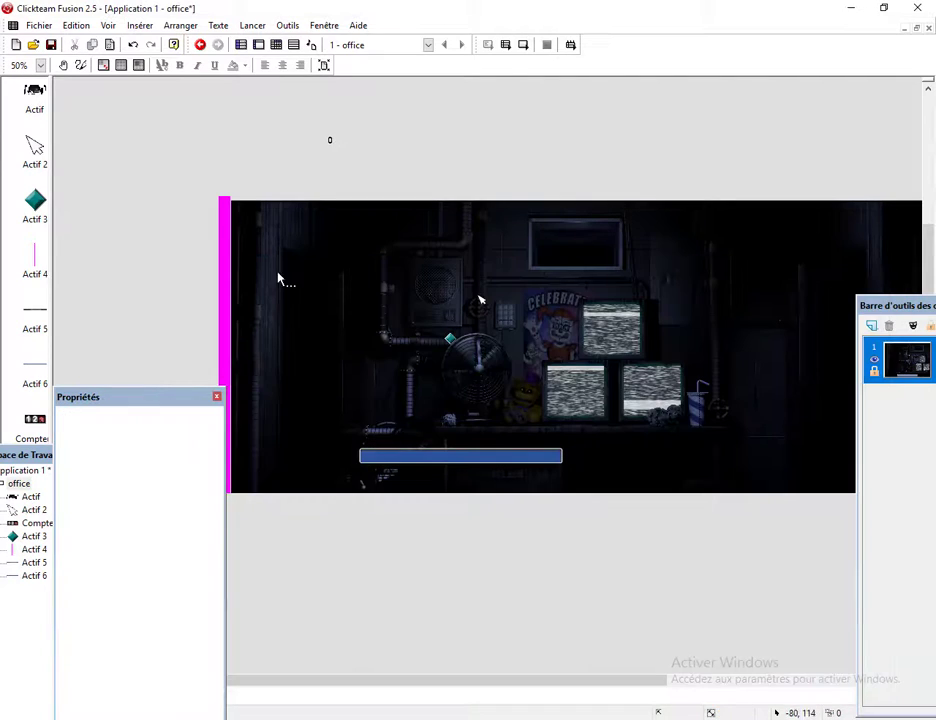
pyautogui.click(375, 455)
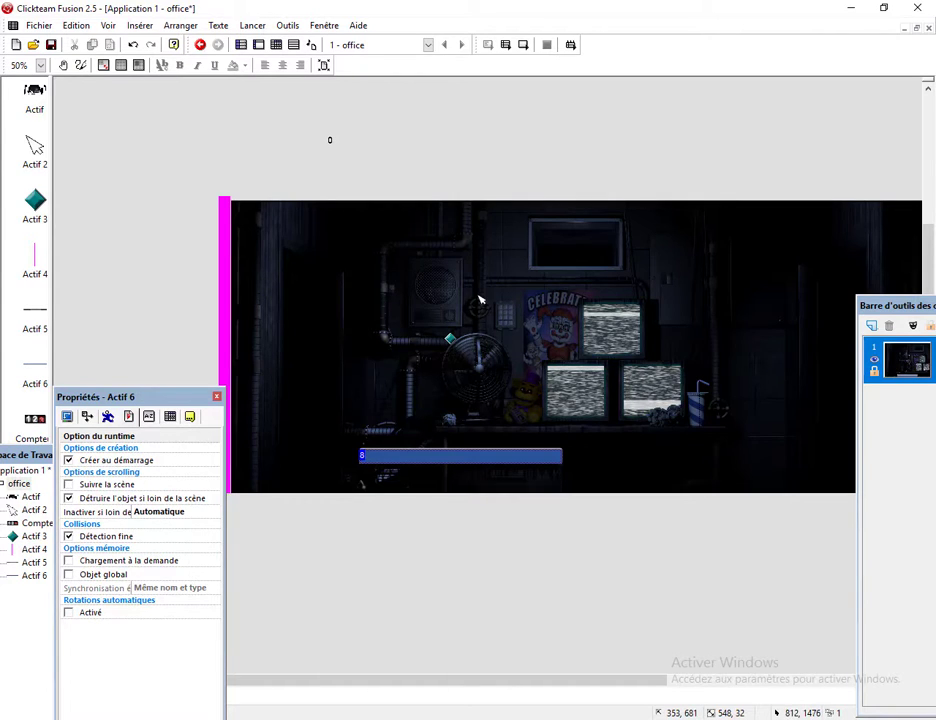
# Switch to Skype and send the message "je faisserdz" in the open chat.
pyautogui.click(490, 717)
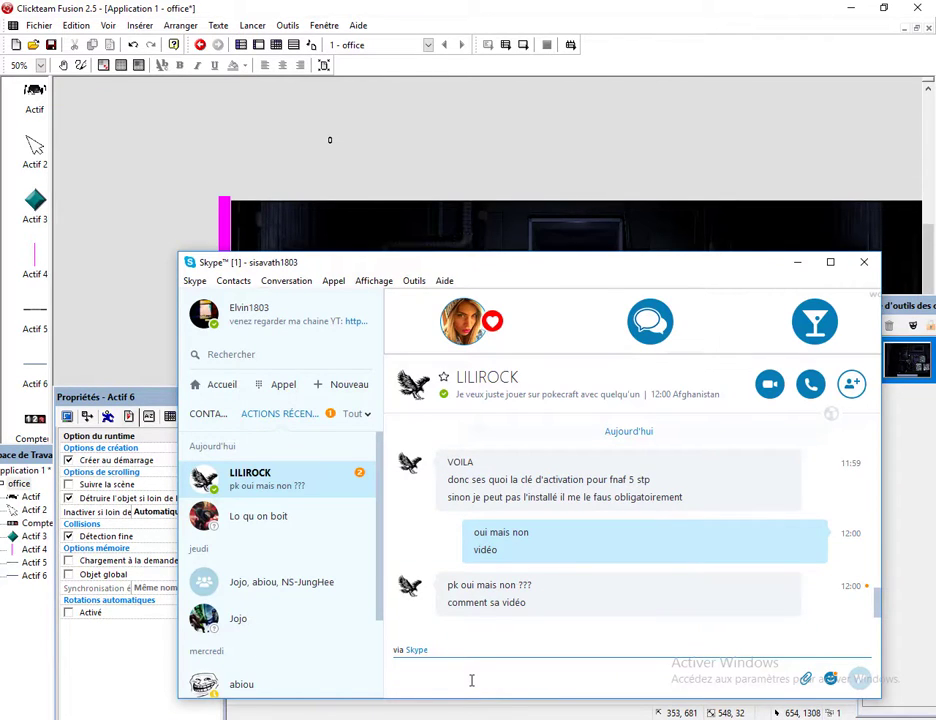
pyautogui.click(471, 680)
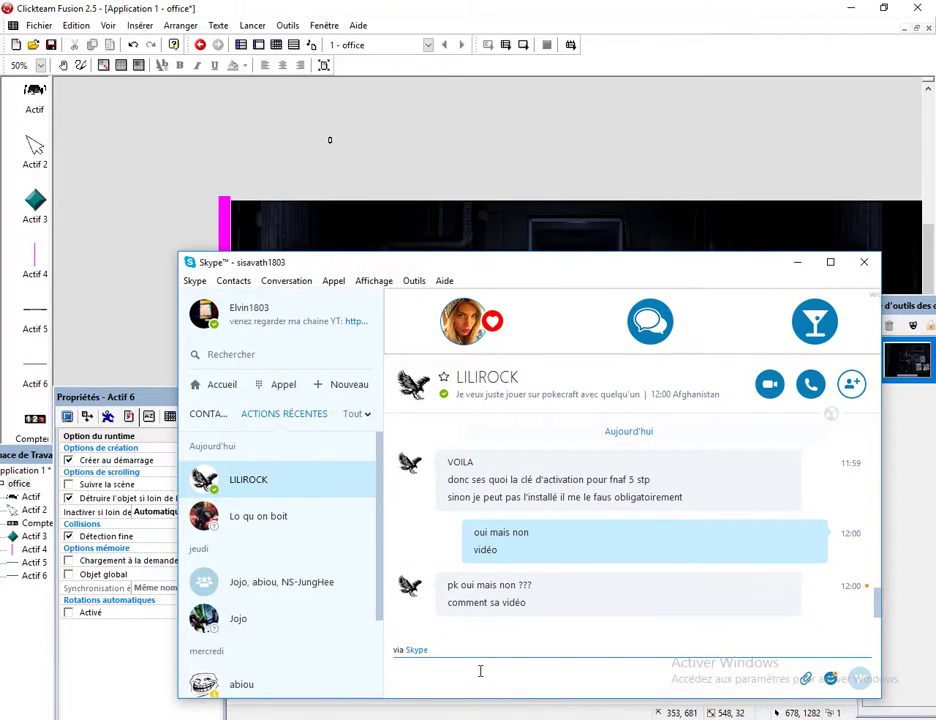
pyautogui.write('je faisserdz')
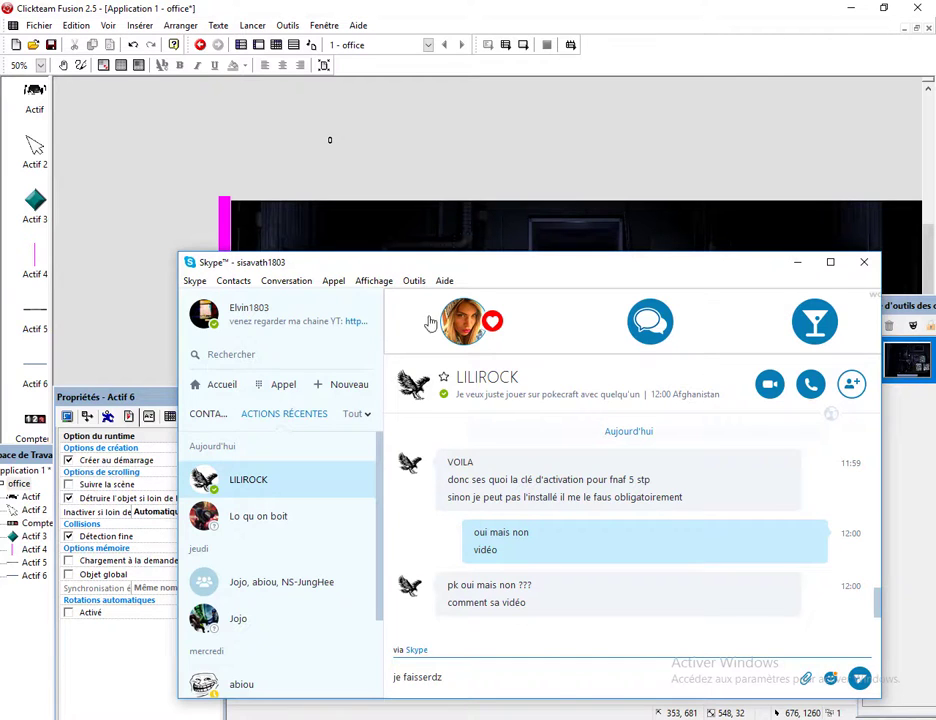
pyautogui.press('Return')
# Return to Clickteam Fusion and test-run the frame to check how the blue bar behaves while scrolling.
pyautogui.click(457, 173)
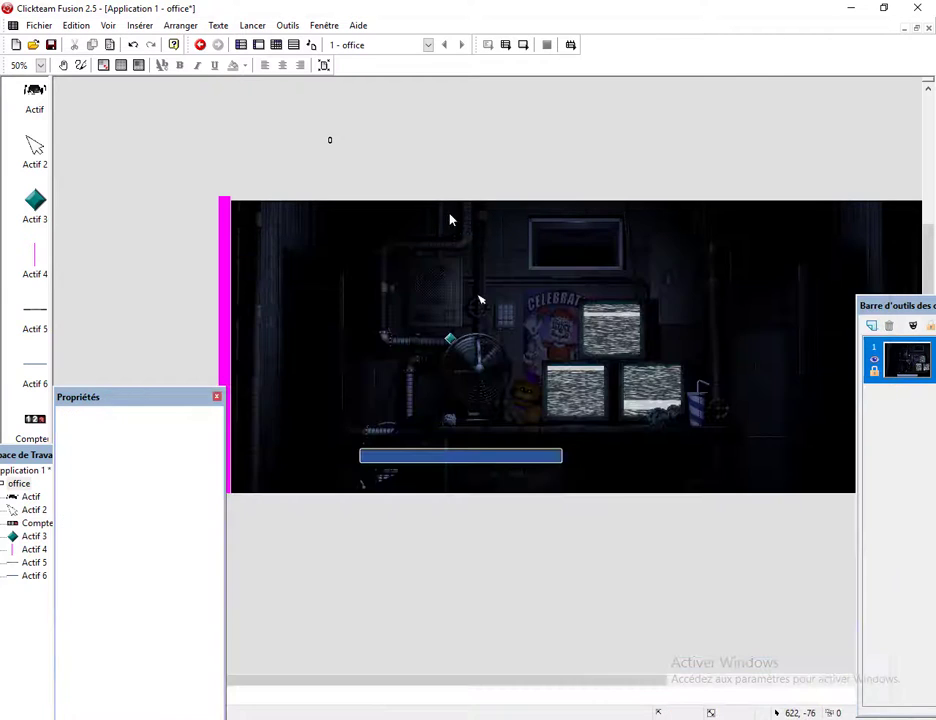
pyautogui.click(421, 458)
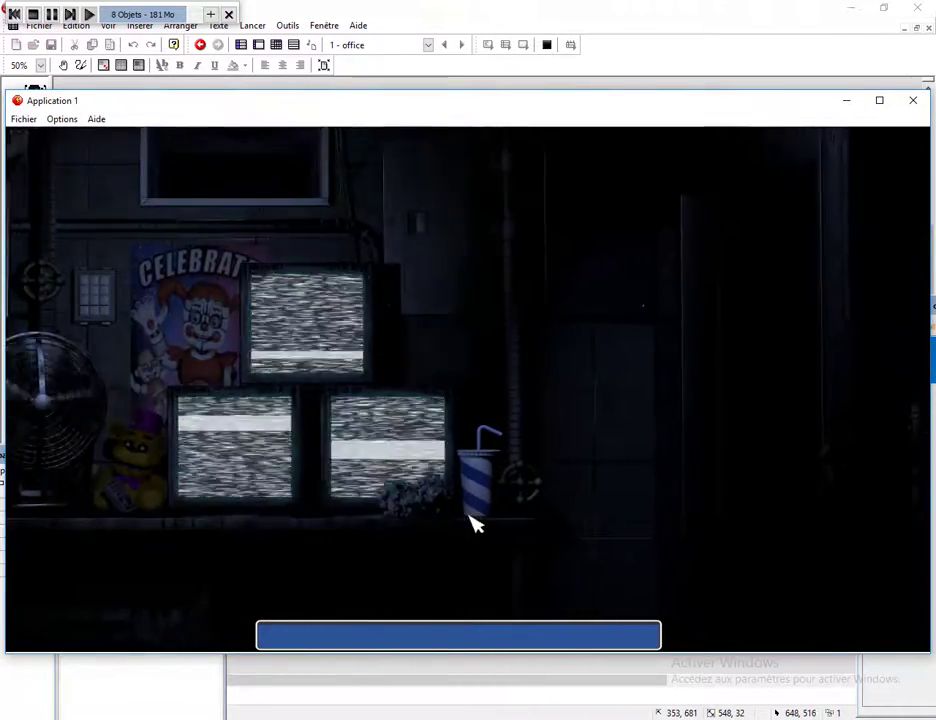
pyautogui.hotkey('alt', 'F4')
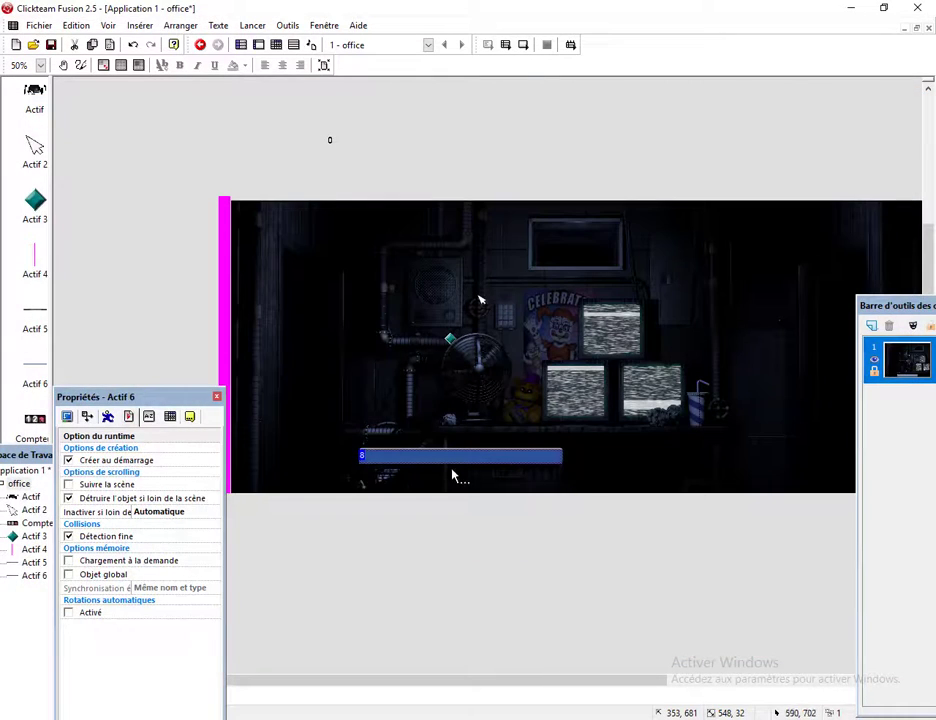
# Add a Toujours (Always) condition as a new event line in the frame's event editor.
pyautogui.click(277, 47)
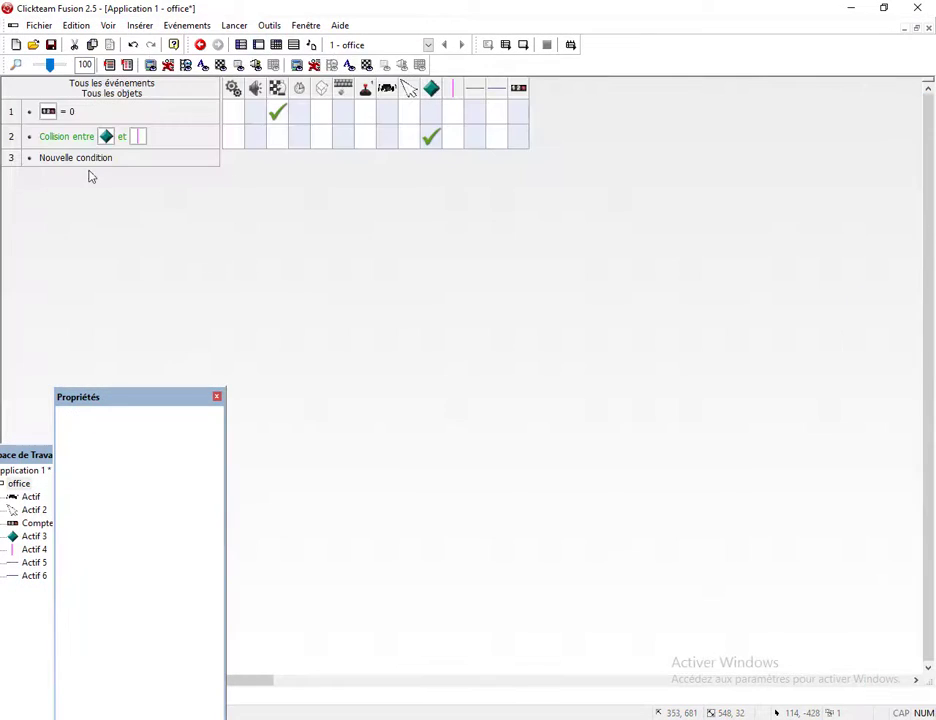
pyautogui.click(88, 160)
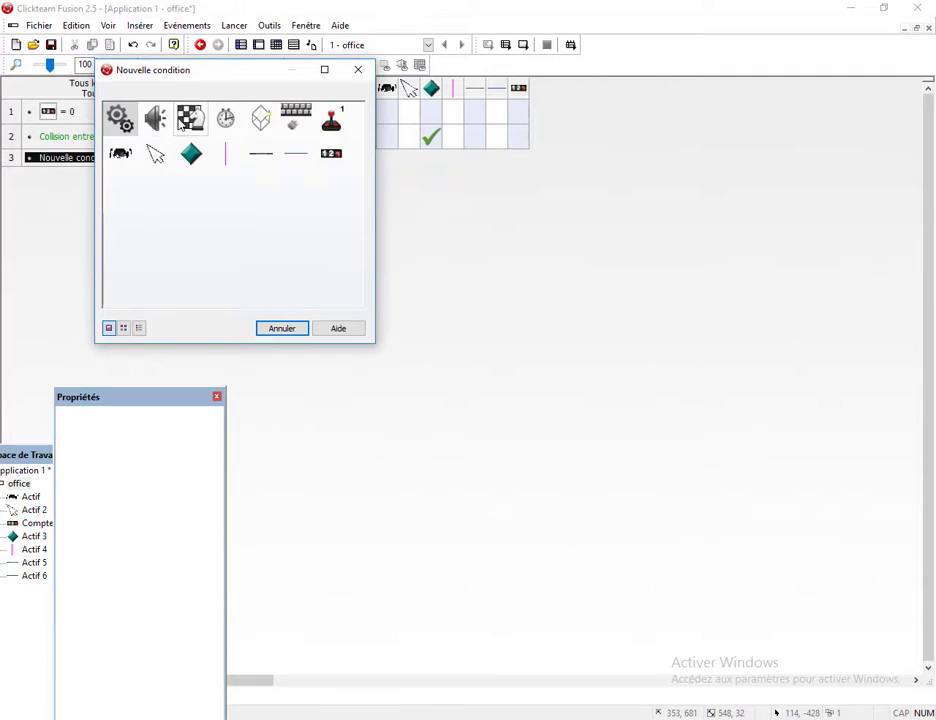
pyautogui.click(119, 118)
pyautogui.click(140, 133)
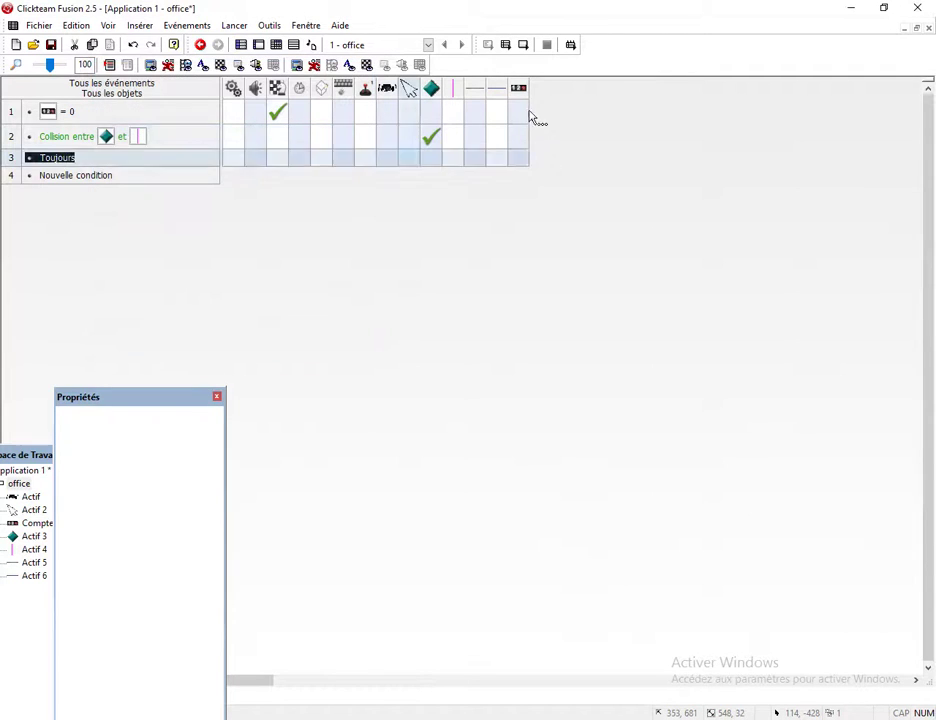
# Make Actif 4 invisible under the Toujours event and copy that action to Actif 6 and Actif 3.
pyautogui.click(455, 157)
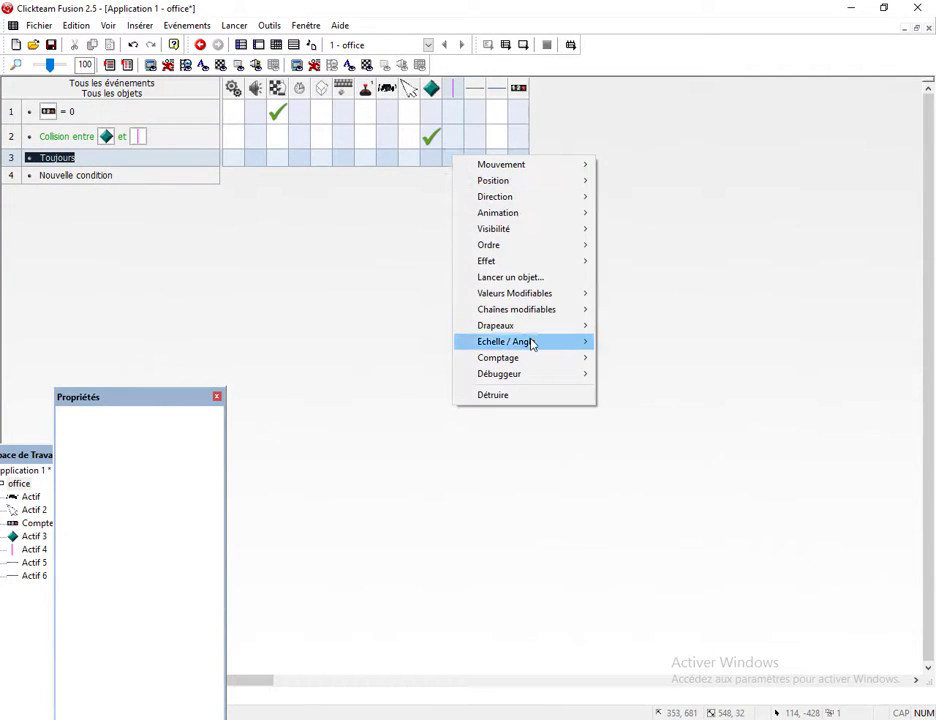
pyautogui.moveTo(564, 231)
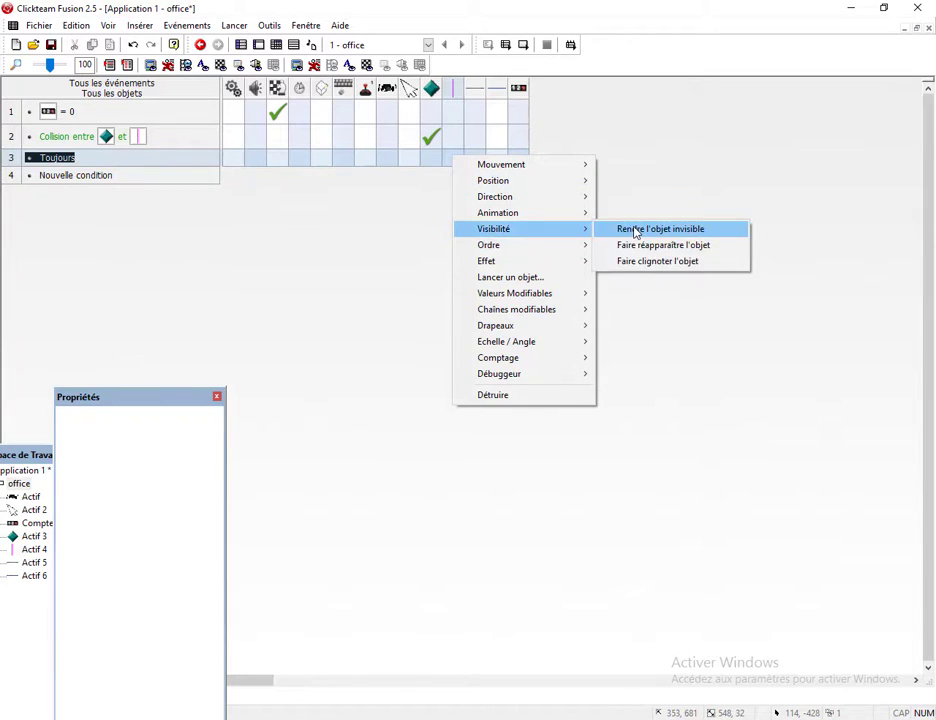
pyautogui.click(636, 230)
pyautogui.moveTo(469, 162); pyautogui.dragTo(497, 158)
pyautogui.click(455, 163)
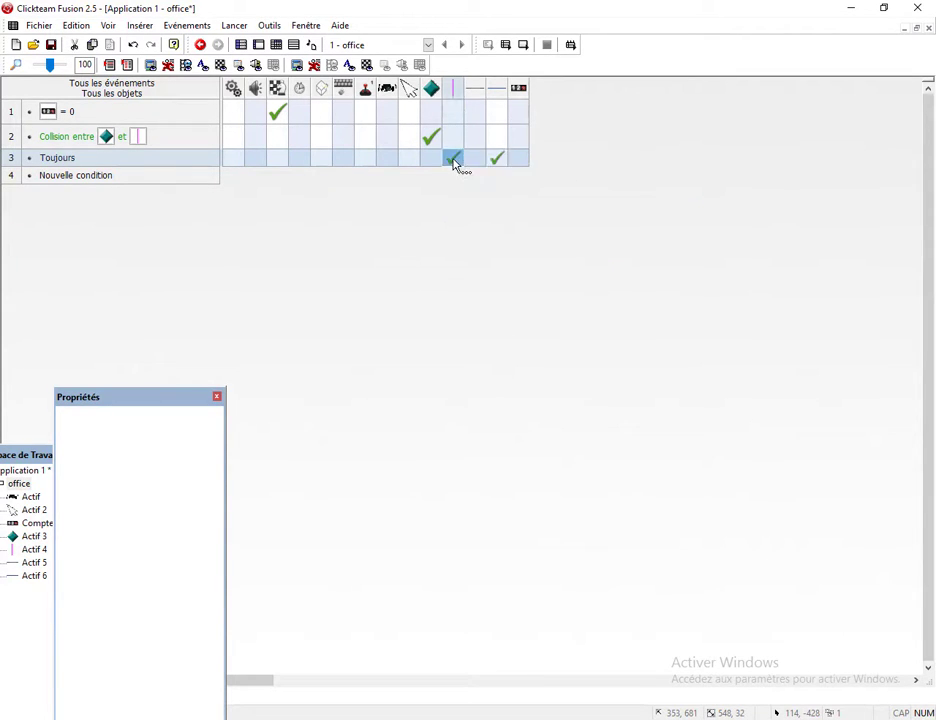
pyautogui.moveTo(437, 165); pyautogui.dragTo(433, 163)
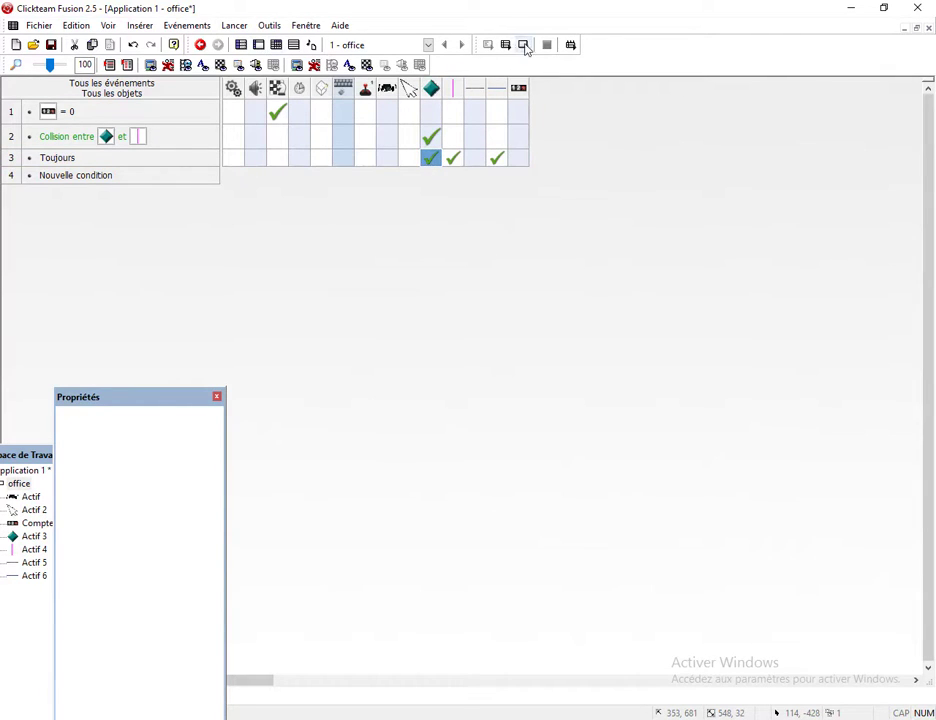
# Test-run the frame to check the hidden objects, close it and view the frame layout.
pyautogui.click(525, 46)
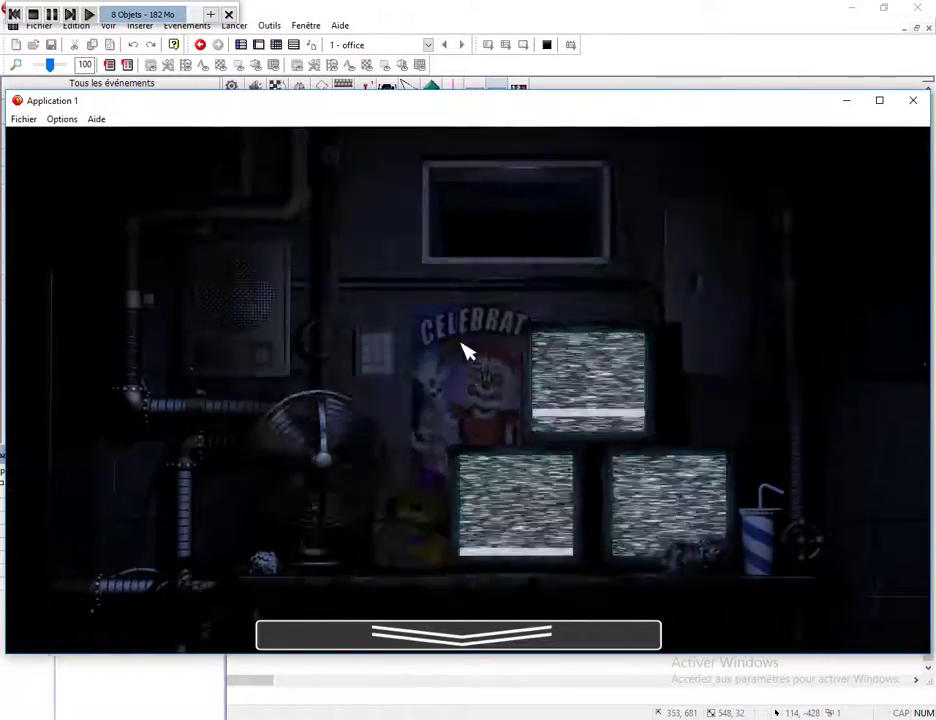
pyautogui.hotkey('alt', 'F4')
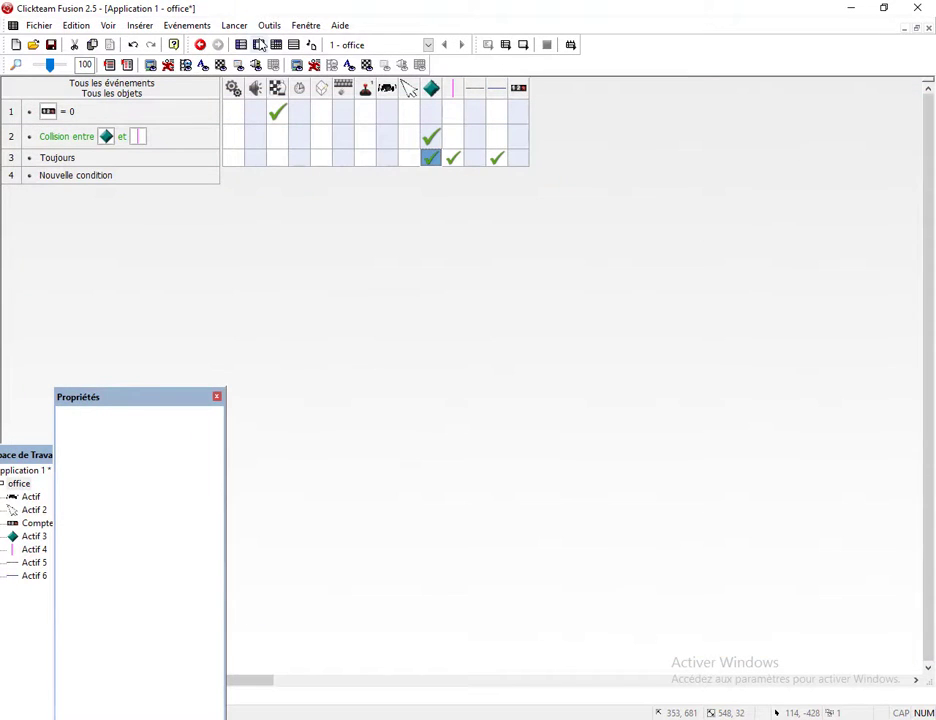
pyautogui.click(259, 46)
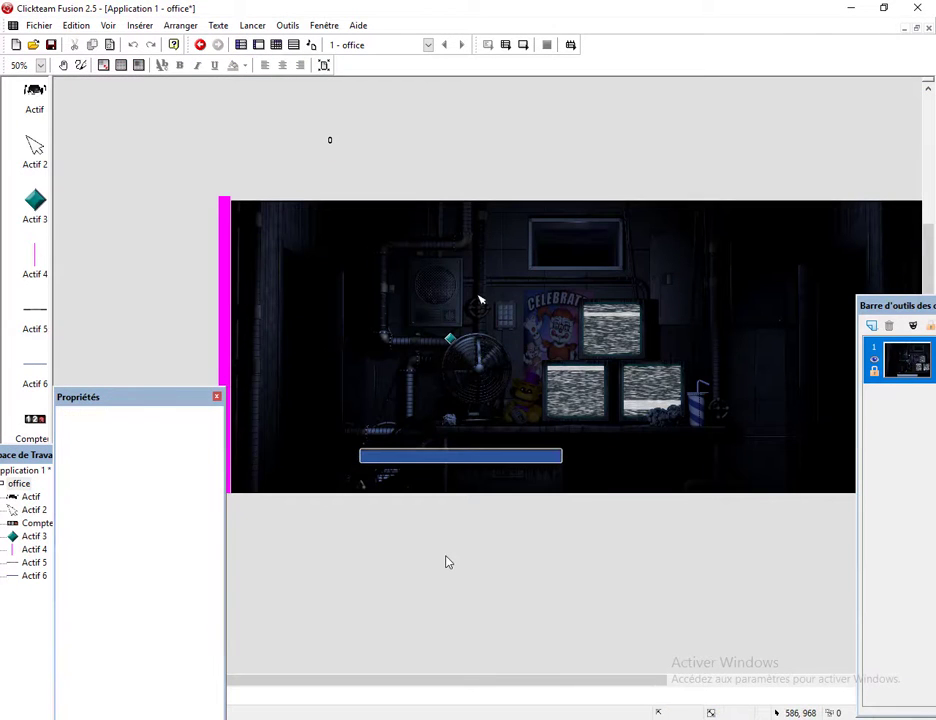
# Add a new event line testing whether Actif 2 is over another object (Au dessus d'un autre objet), choosing Actif 6.
pyautogui.click(276, 45)
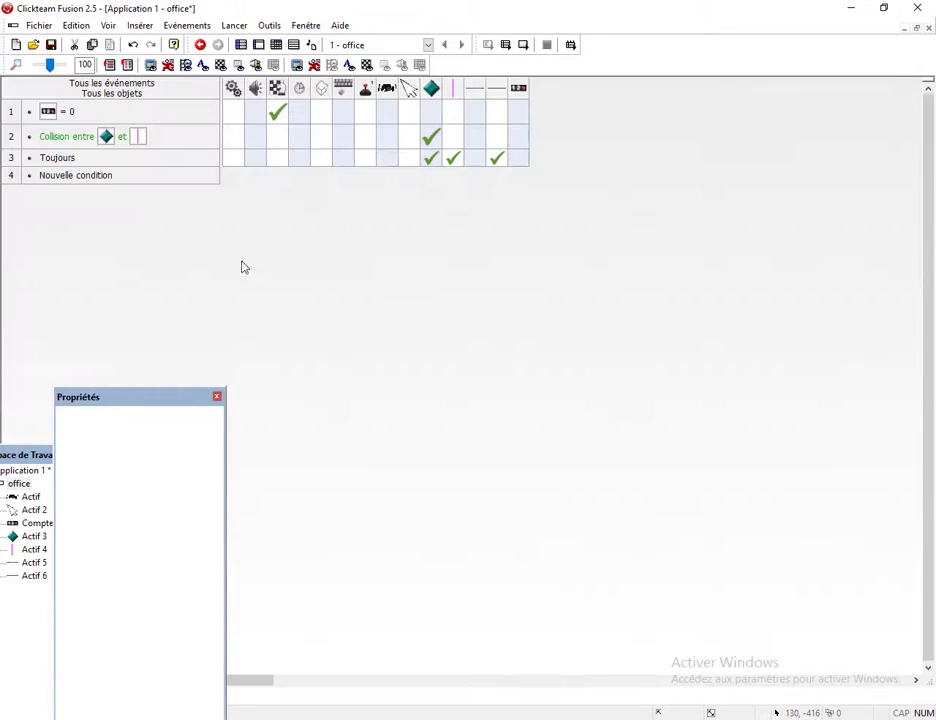
pyautogui.click(63, 176)
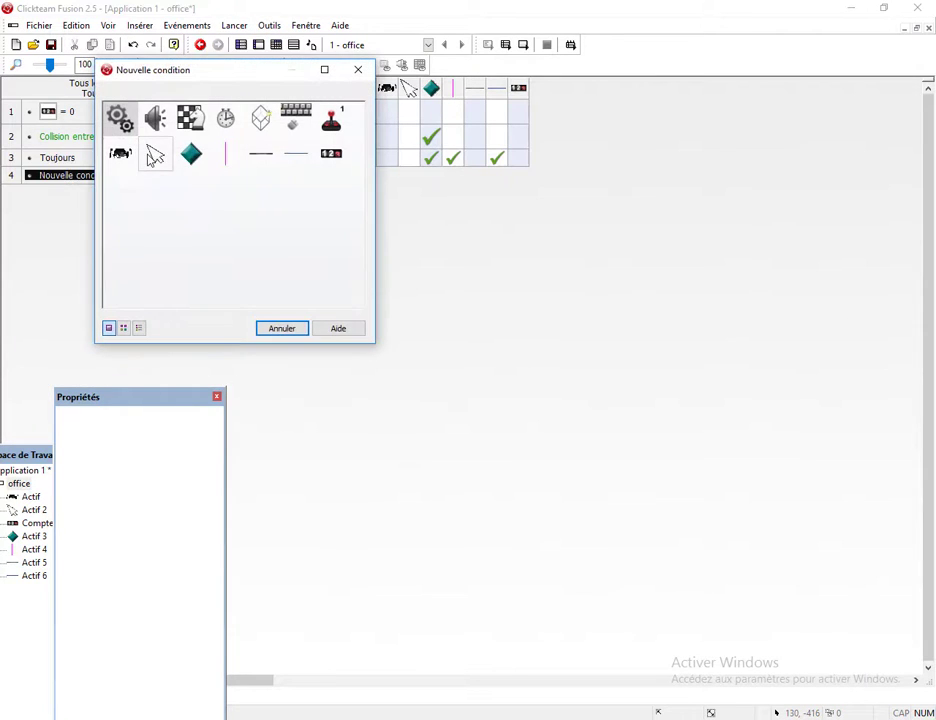
pyautogui.click(155, 157)
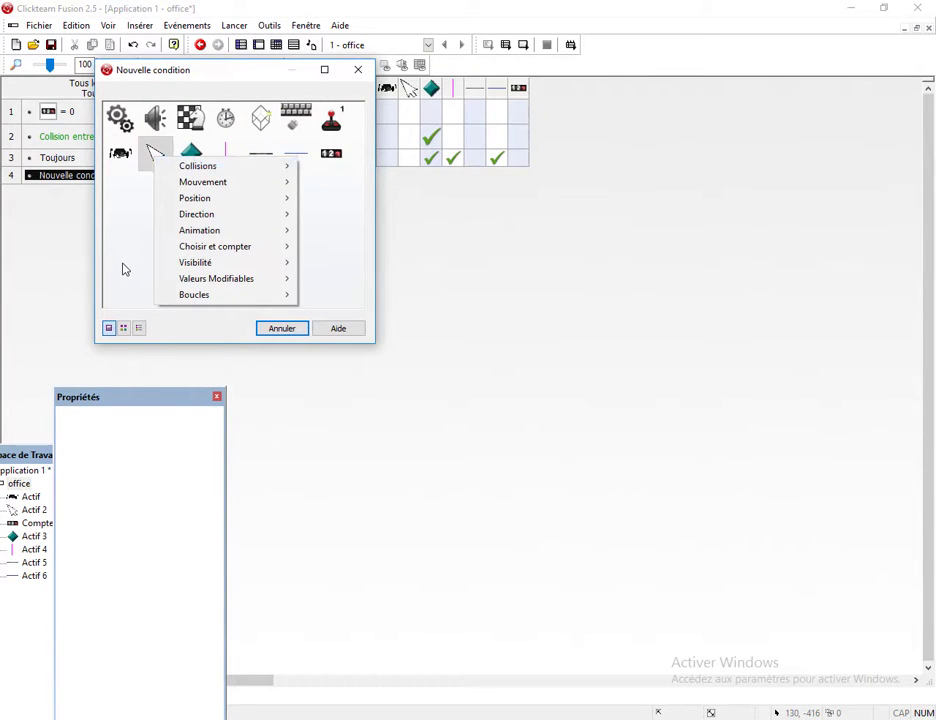
pyautogui.click(152, 175)
pyautogui.click(155, 163)
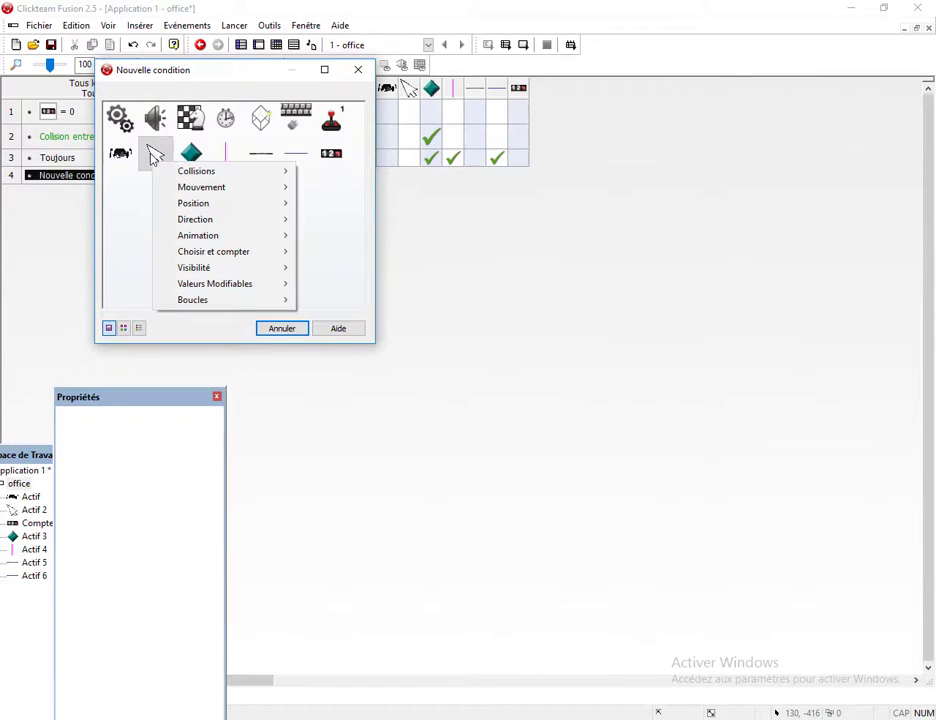
pyautogui.moveTo(190, 172)
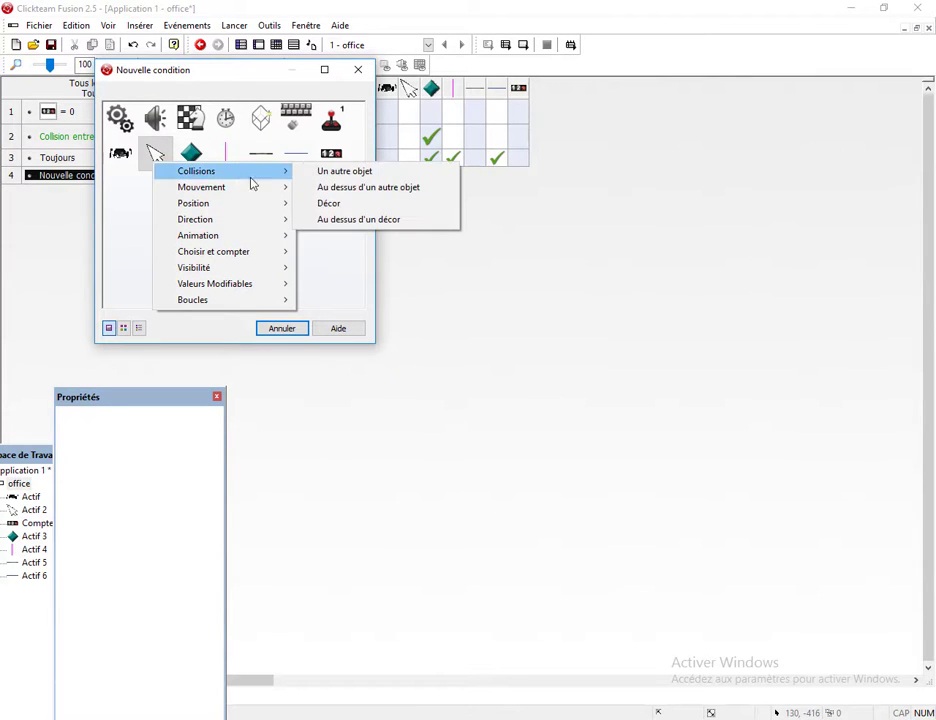
pyautogui.click(338, 190)
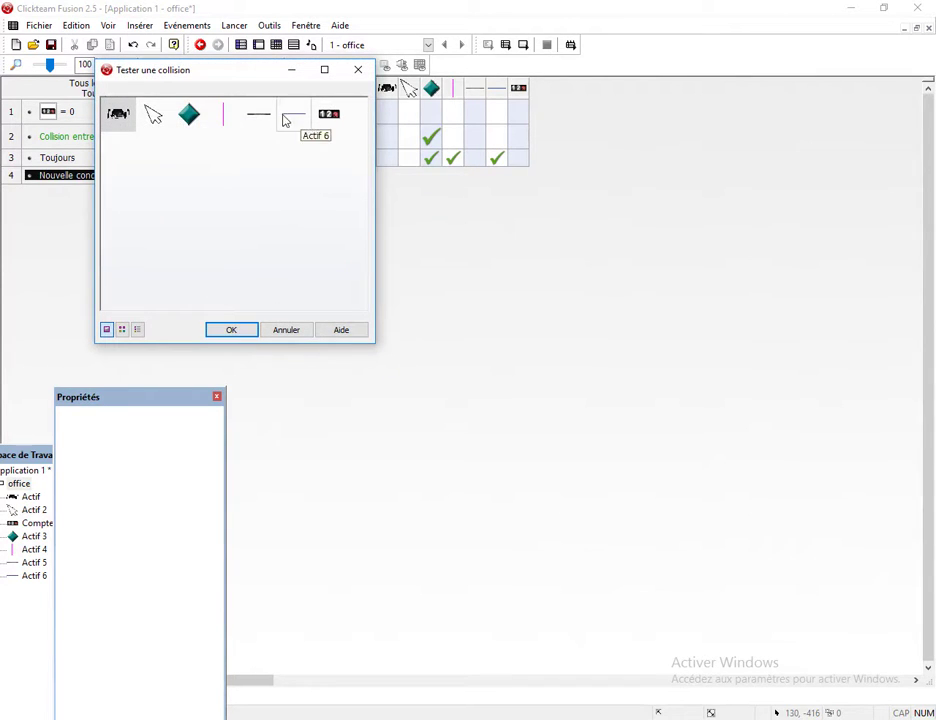
pyautogui.doubleClick(293, 120)
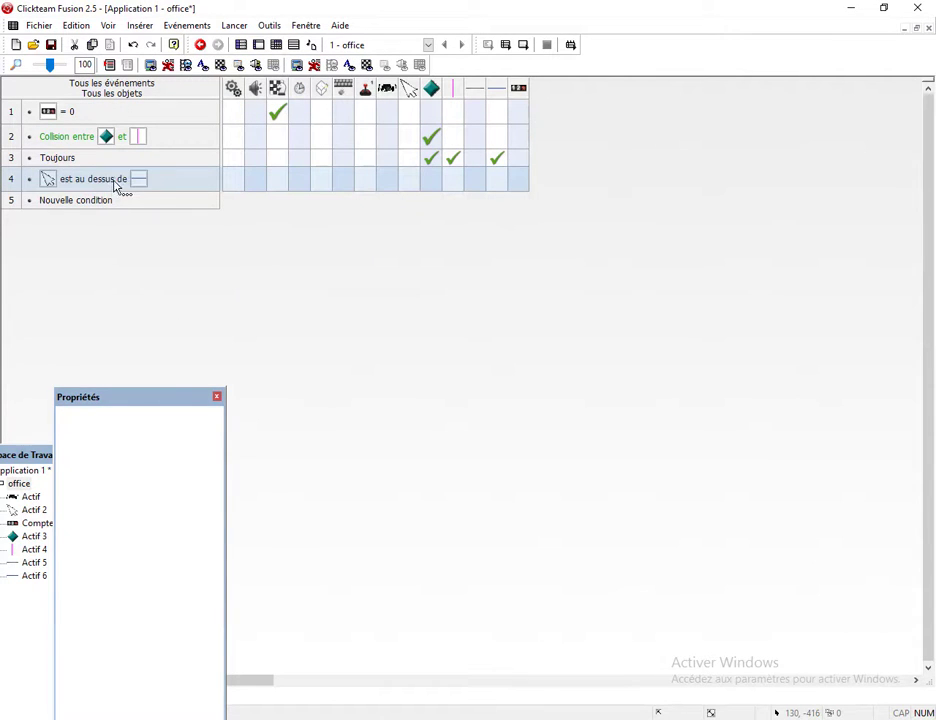
# Copy the Actif 2 over Actif 6 condition to a new event line and negate the copy.
pyautogui.moveTo(99, 210); pyautogui.dragTo(94, 207)
pyautogui.rightClick(94, 205)
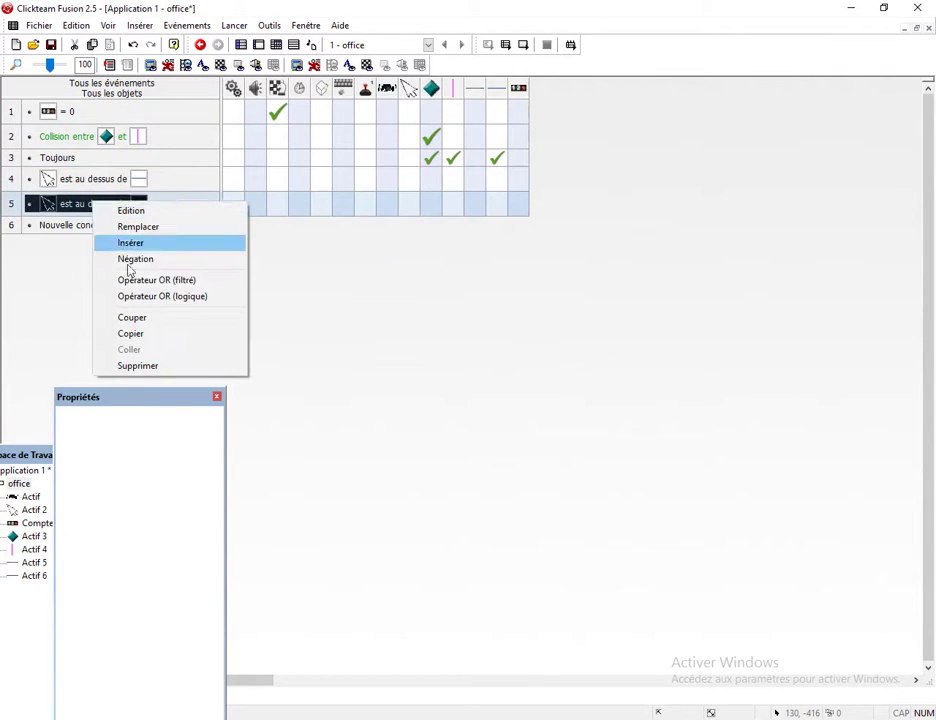
pyautogui.click(142, 262)
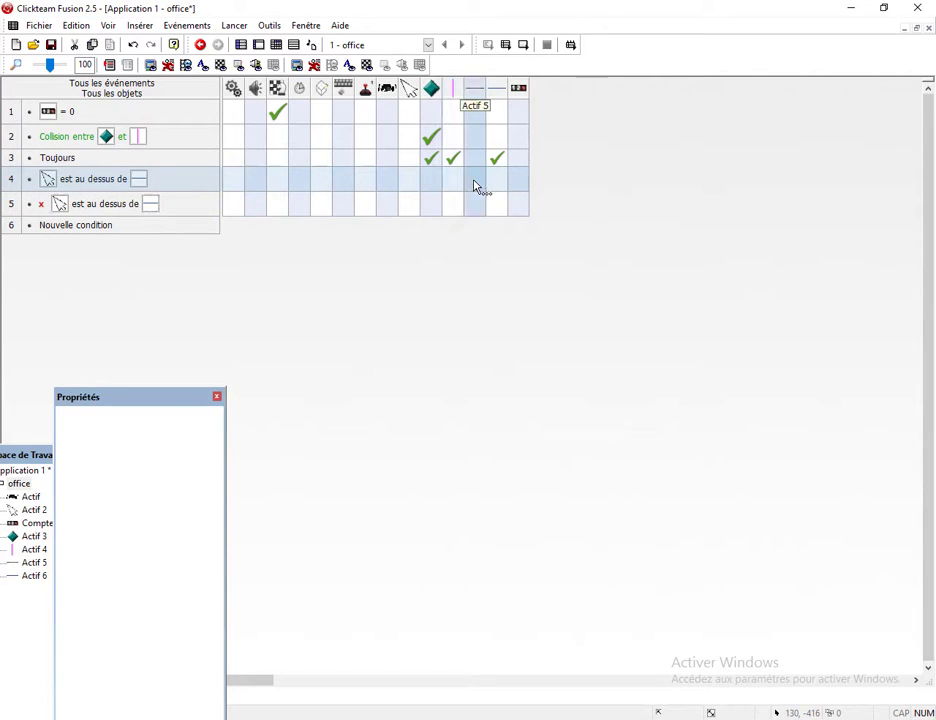
# Make Actif 5 invisible when Actif 2 is over Actif 6, and make it reappear under the negated event.
pyautogui.click(475, 186)
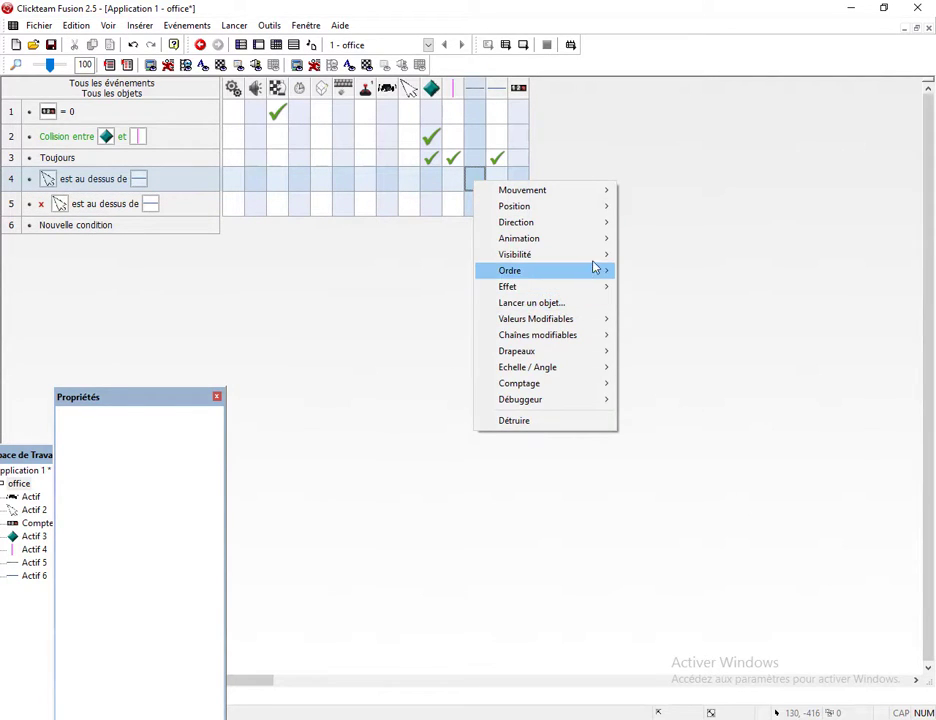
pyautogui.moveTo(600, 255)
pyautogui.click(634, 257)
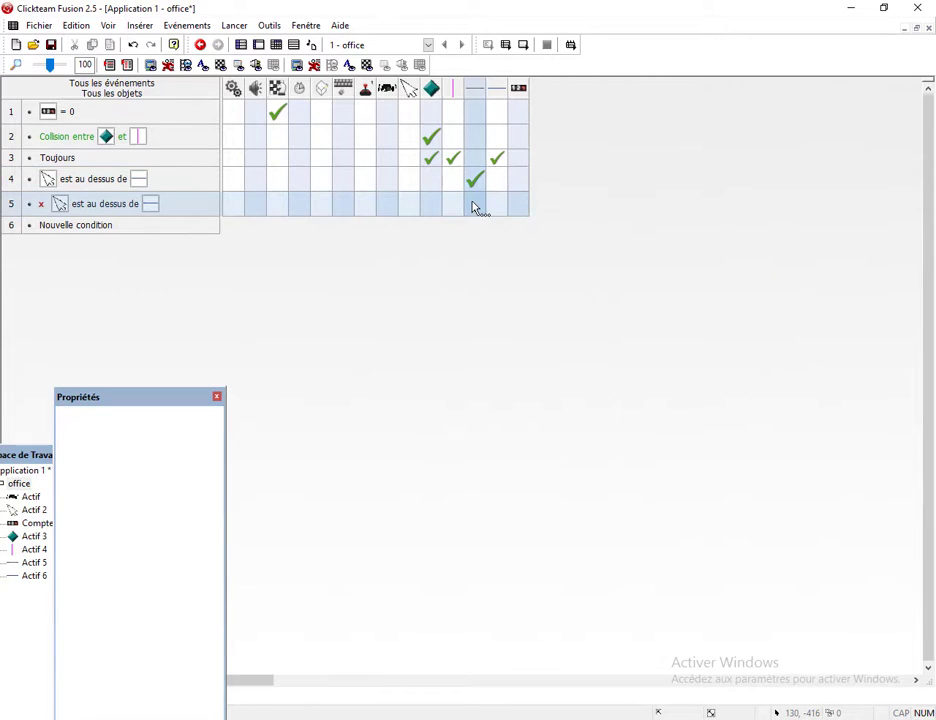
pyautogui.click(475, 207)
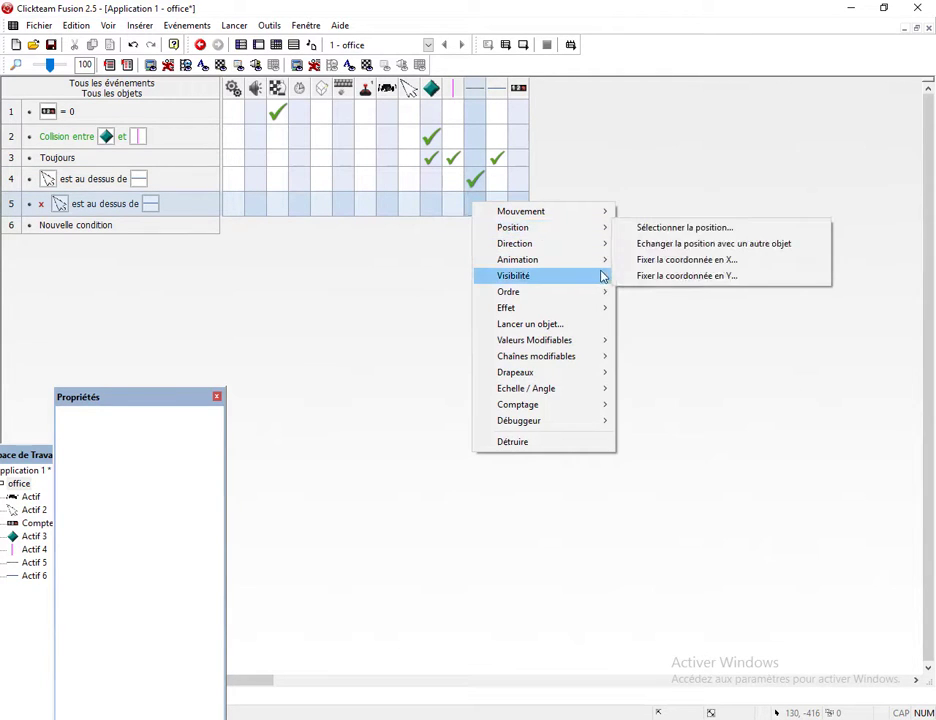
pyautogui.moveTo(603, 276)
pyautogui.click(643, 291)
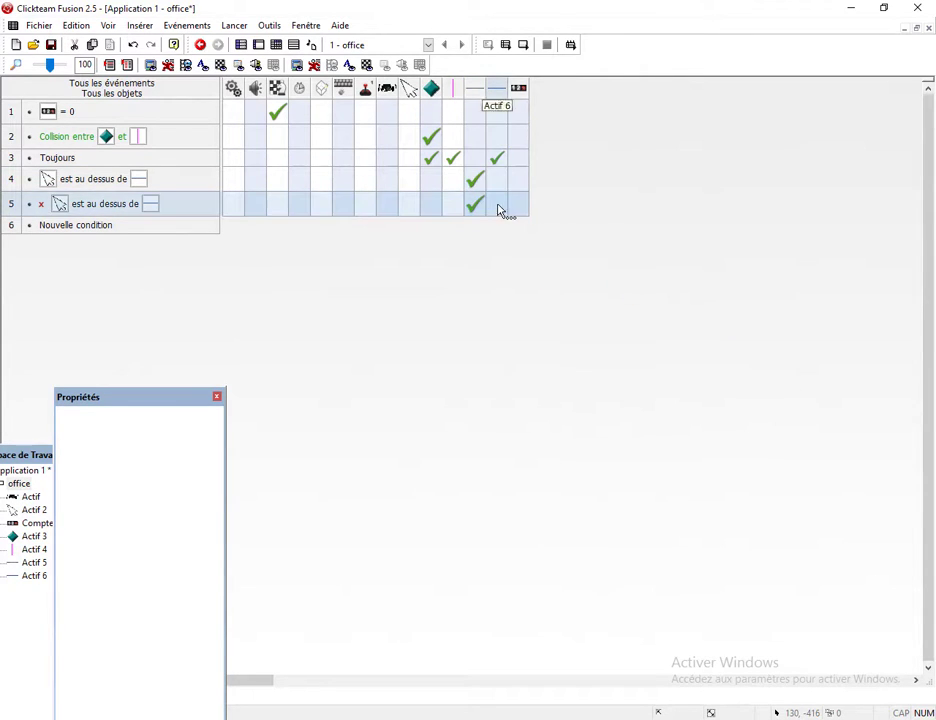
pyautogui.click(526, 207)
pyautogui.click(431, 278)
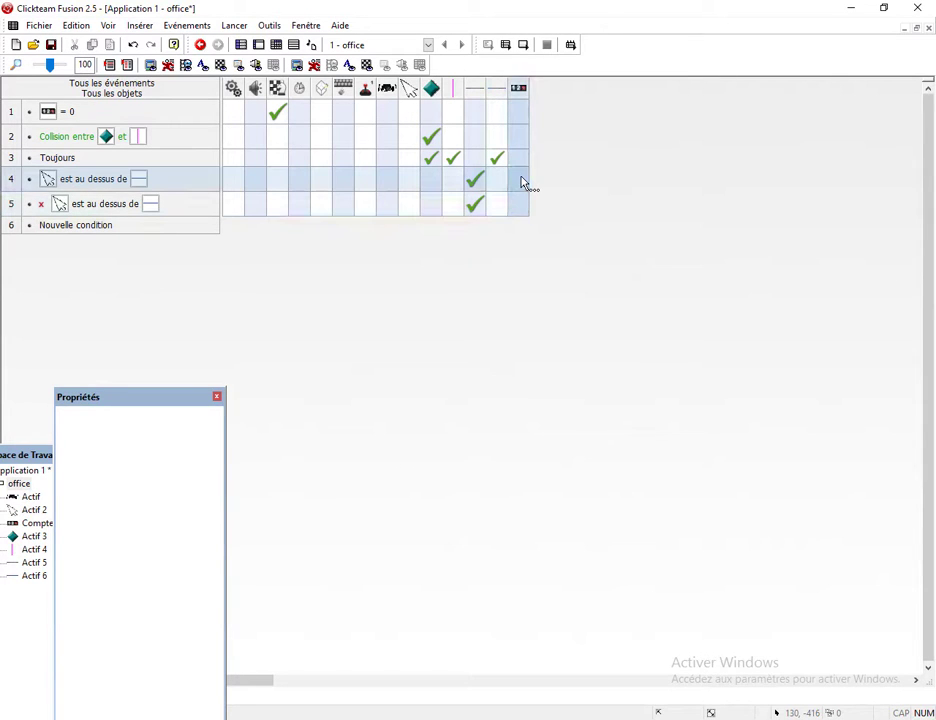
pyautogui.click(522, 183)
pyautogui.press('Escape')
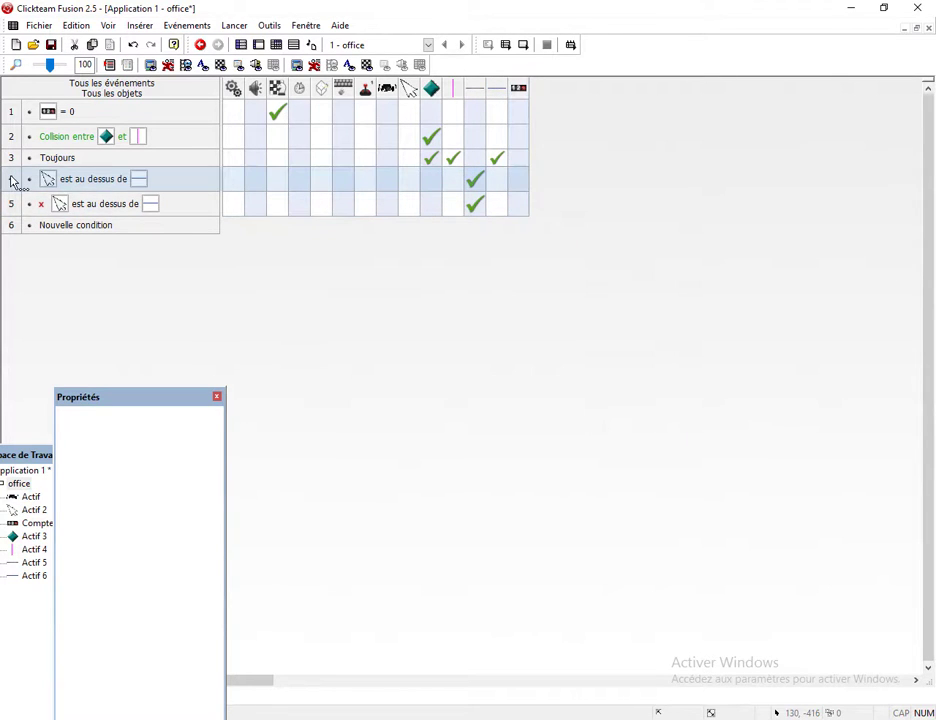
# Add the limiting condition "Une seule action lorsque l'événement boucle" to event 4.
pyautogui.rightClick(11, 180)
pyautogui.click(62, 200)
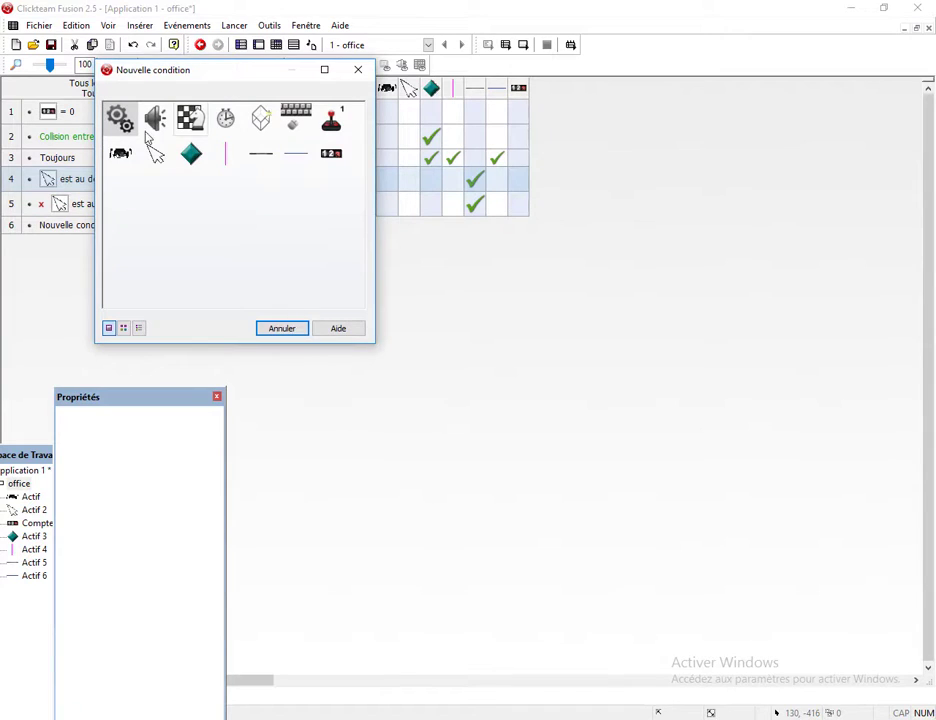
pyautogui.click(125, 122)
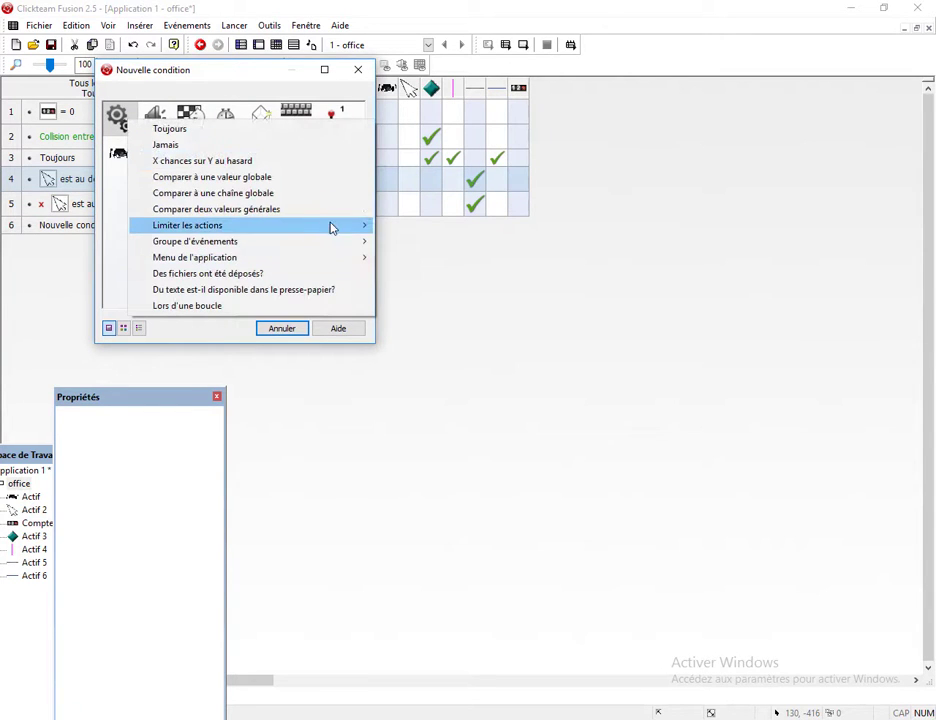
pyautogui.moveTo(330, 225)
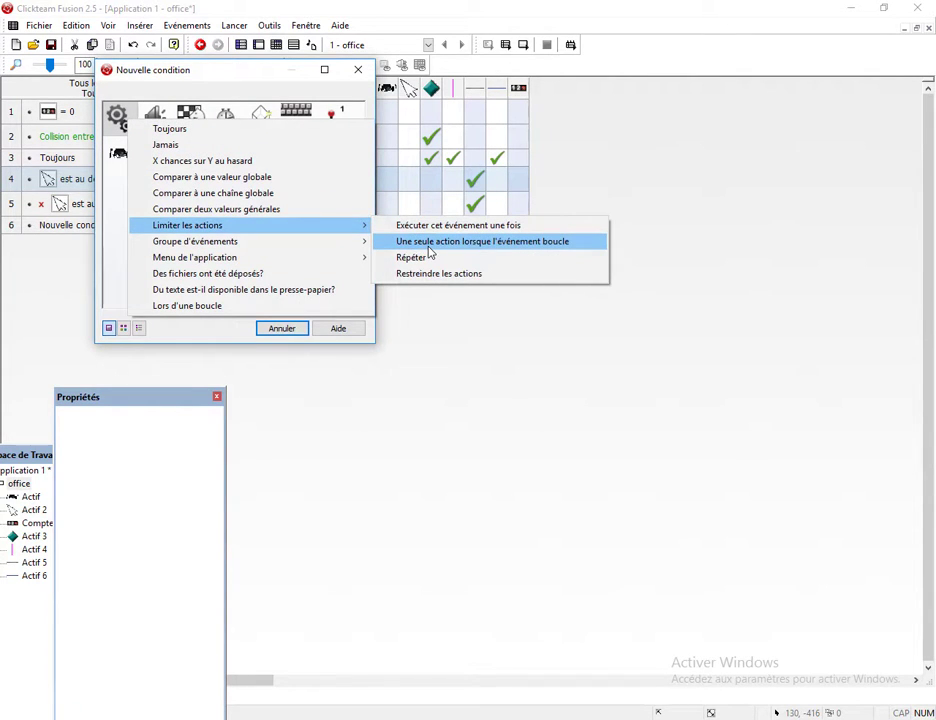
pyautogui.click(429, 248)
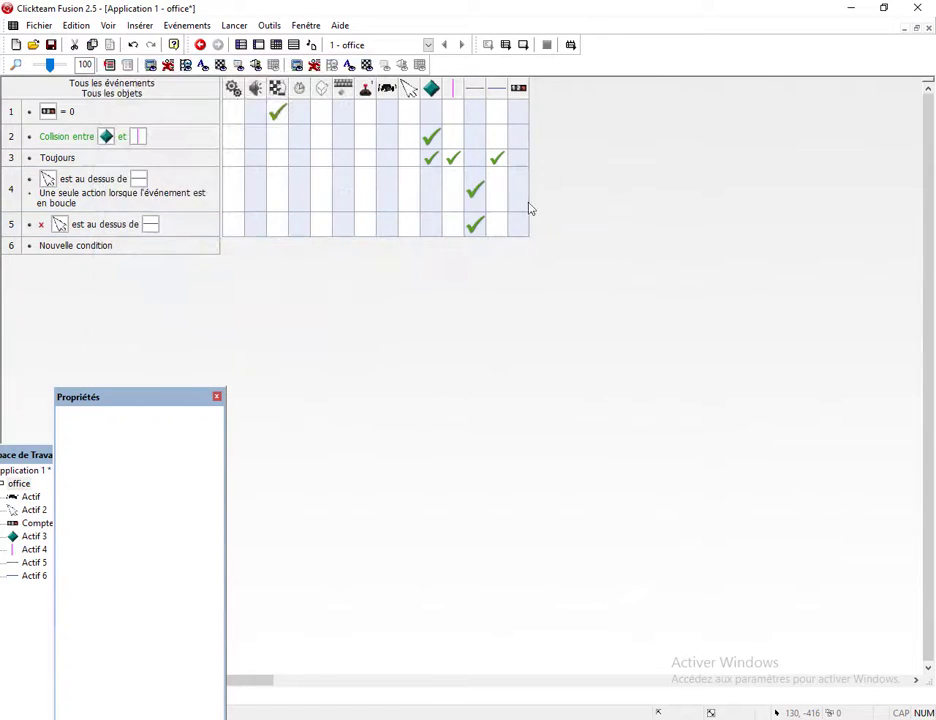
# Add an "Ajouter au compteur" action for the counter to event 4 and test-run the frame.
pyautogui.click(521, 205)
pyautogui.click(614, 378)
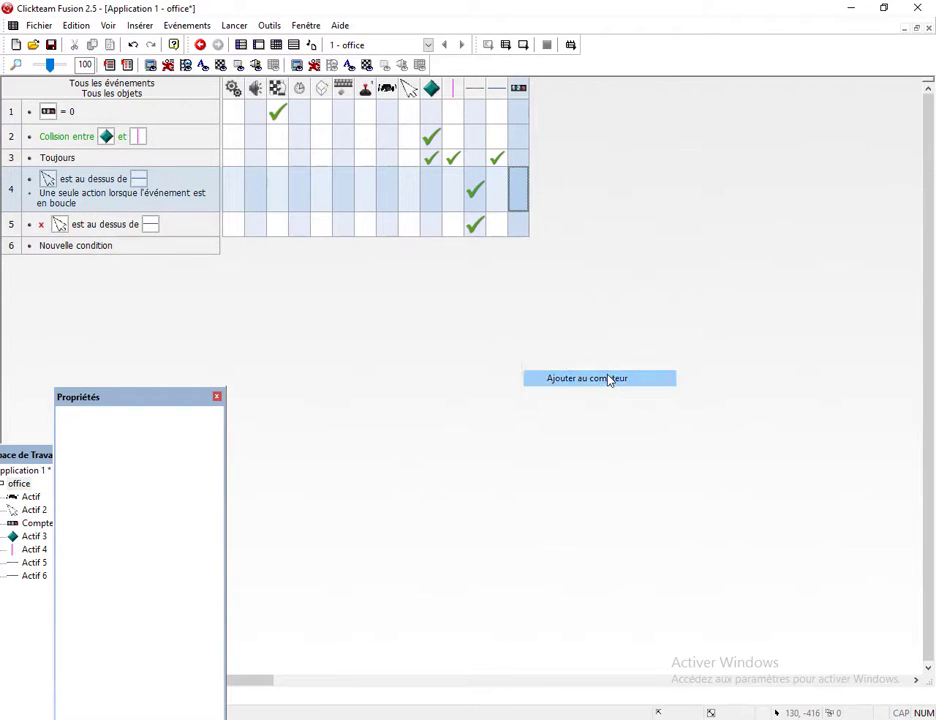
pyautogui.press('Return')
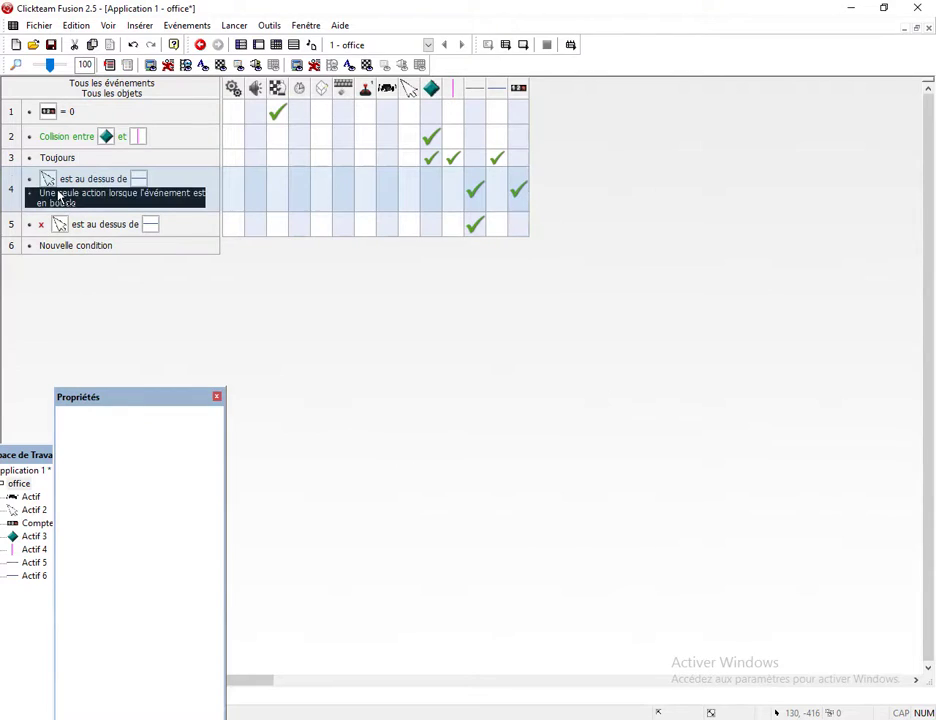
pyautogui.click(522, 45)
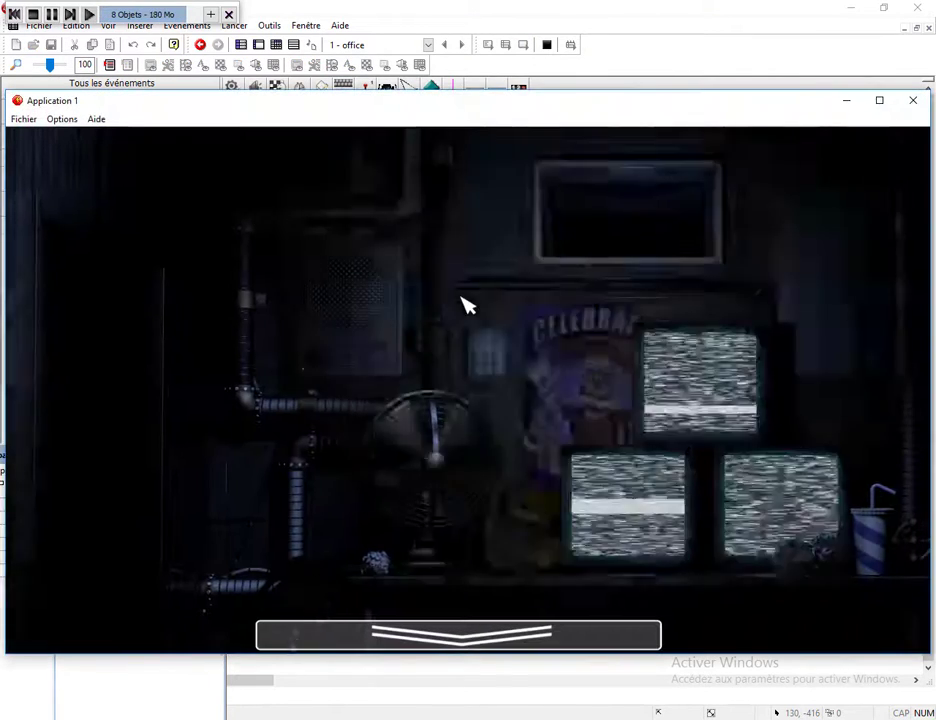
pyautogui.hotkey('alt', 'F4')
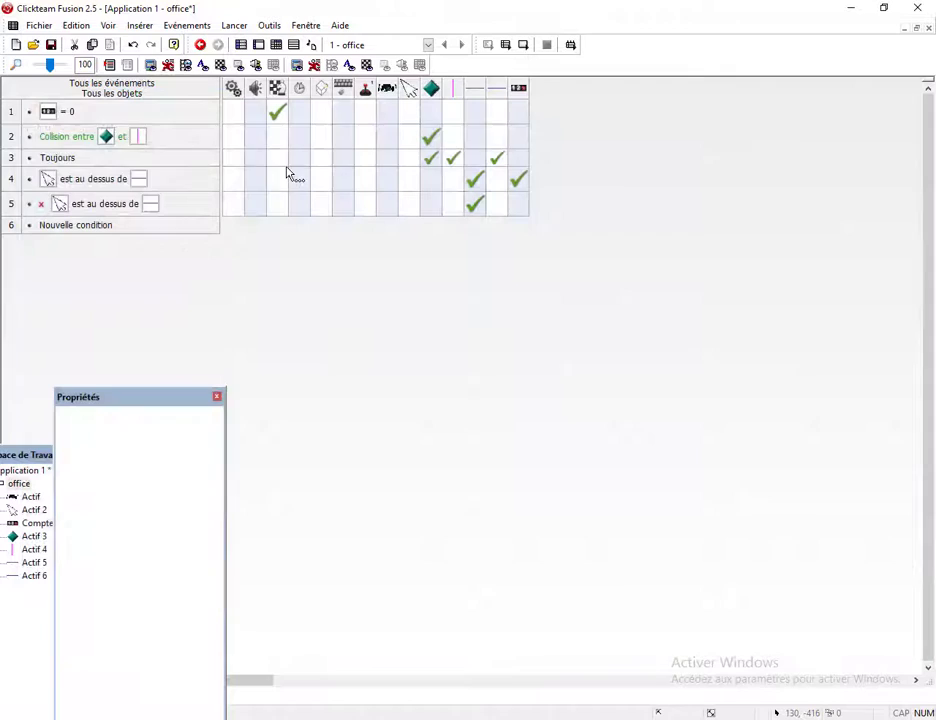
# Enlarge the counter in the frame layout to about 136 × 204 pixels, place it over the fan, and test-run the frame.
pyautogui.click(259, 45)
pyautogui.click(330, 143)
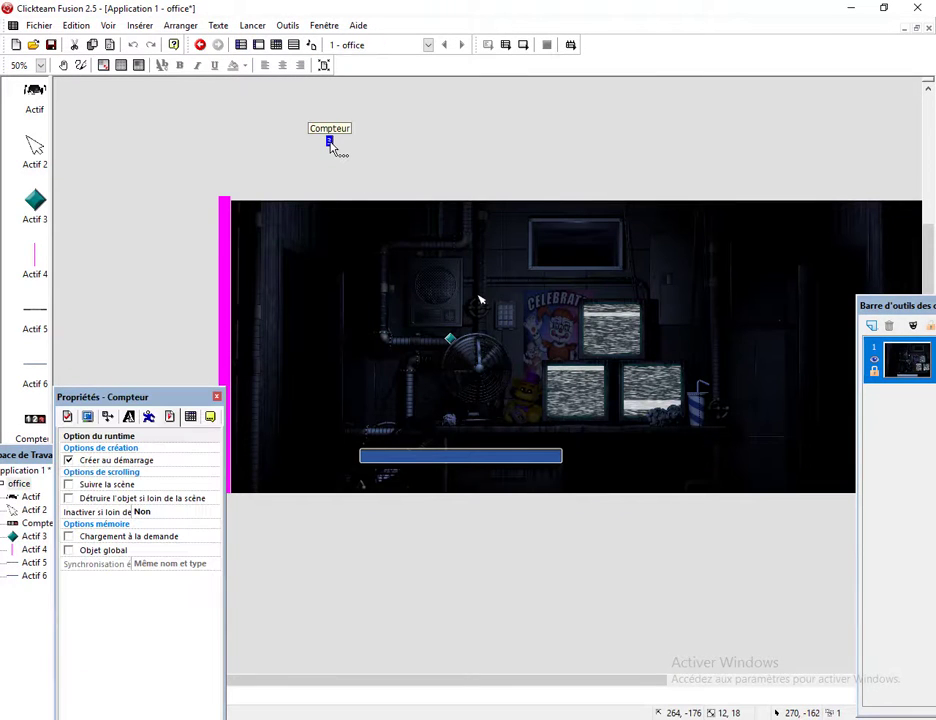
pyautogui.moveTo(341, 151); pyautogui.dragTo(365, 198)
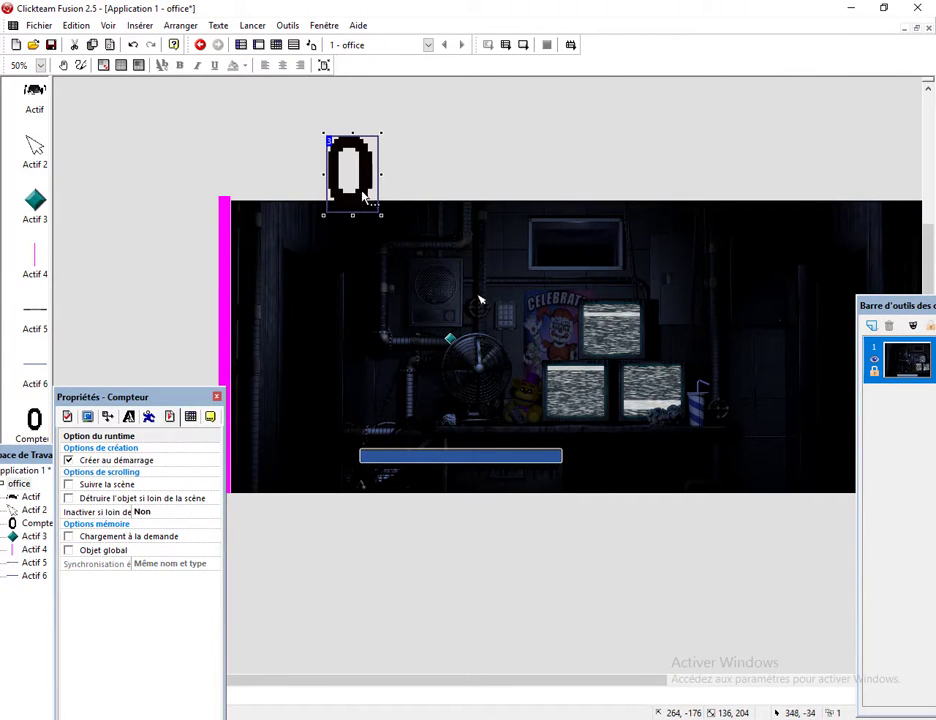
pyautogui.moveTo(490, 380); pyautogui.dragTo(484, 389)
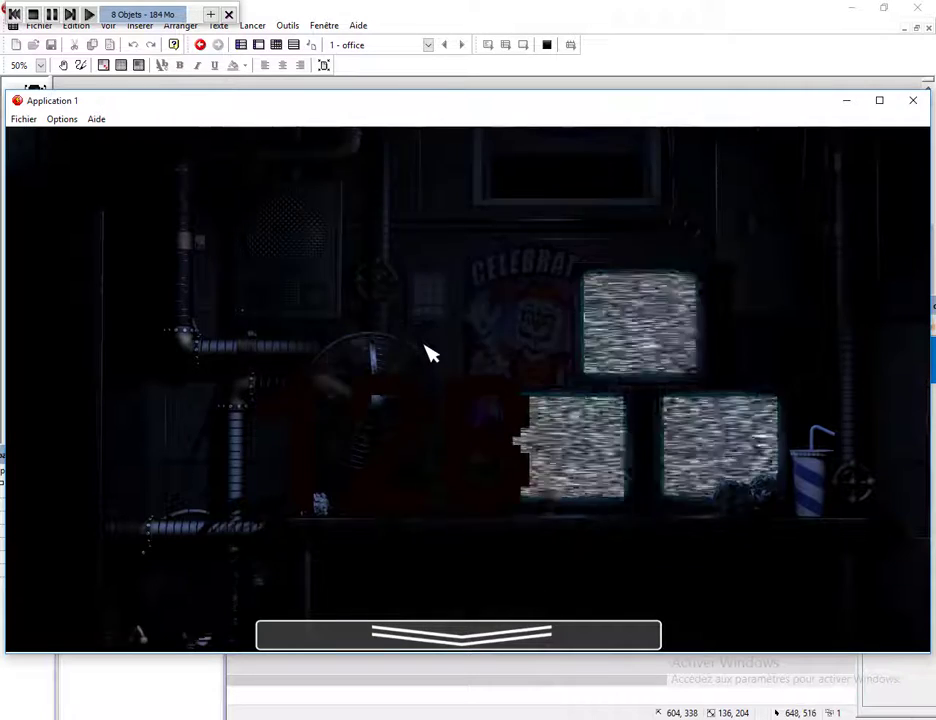
pyautogui.hotkey('alt', 'F4')
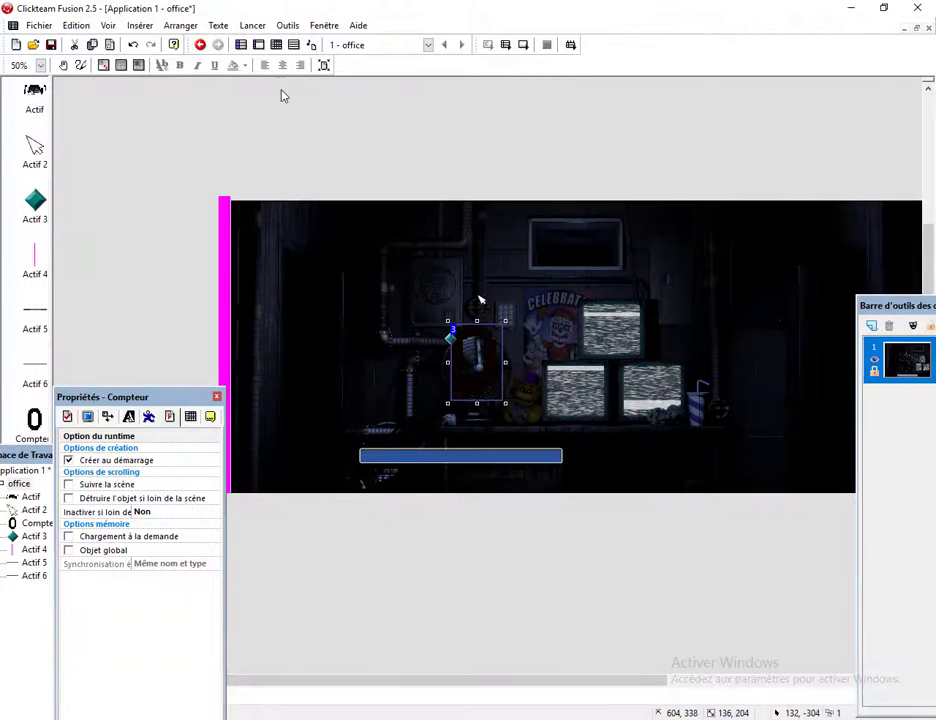
# Restrict the Actif 2 over Actif 6 event with "Une seule action lorsque l'événement boucle" and test-run the frame to check the counter.
pyautogui.click(277, 45)
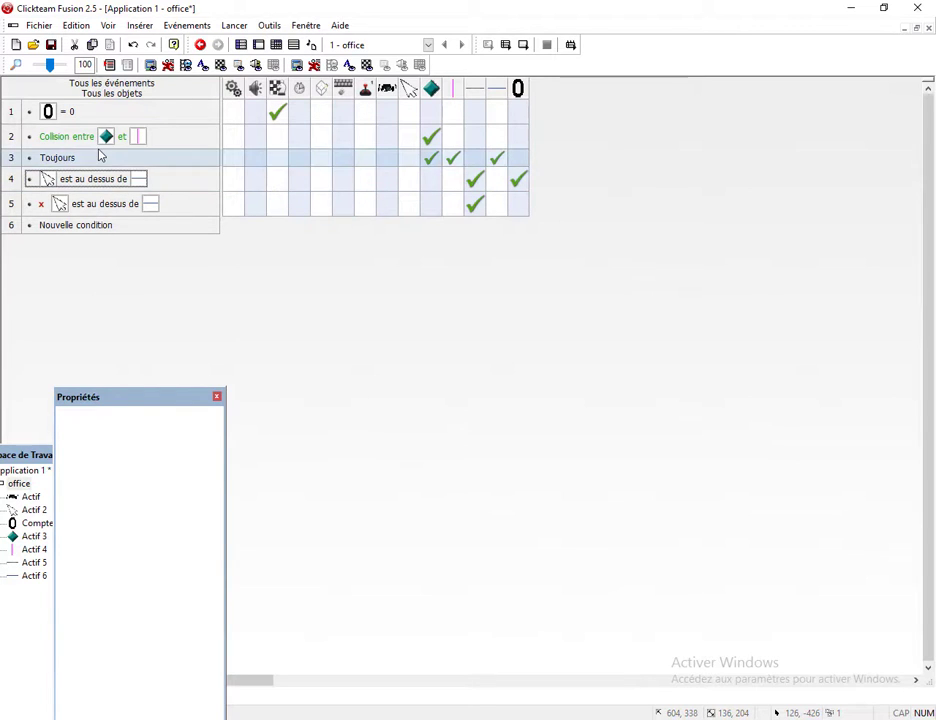
pyautogui.rightClick(10, 177)
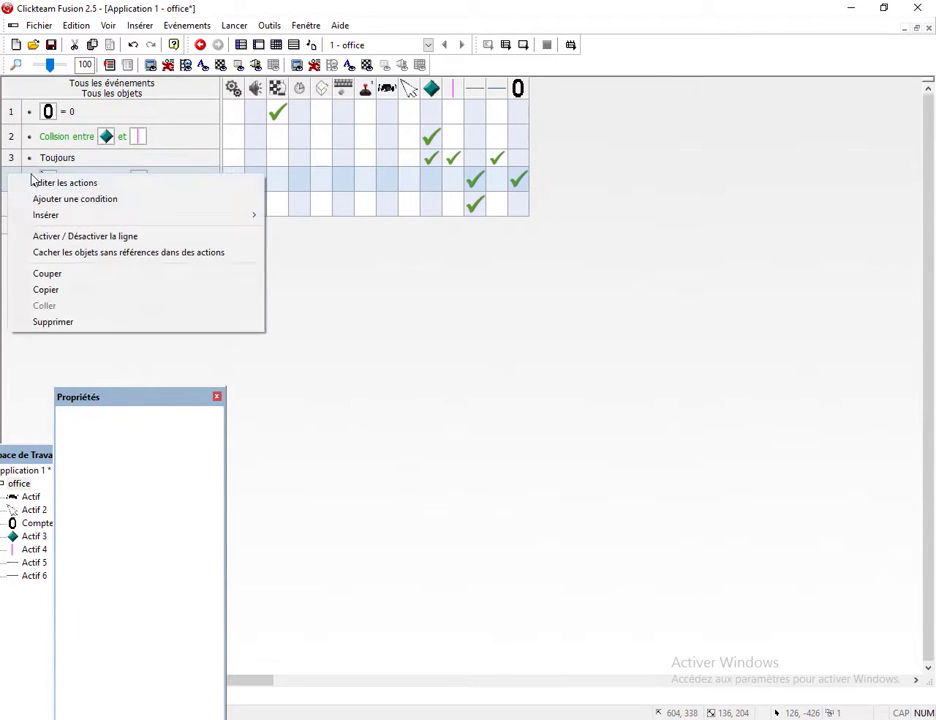
pyautogui.click(101, 200)
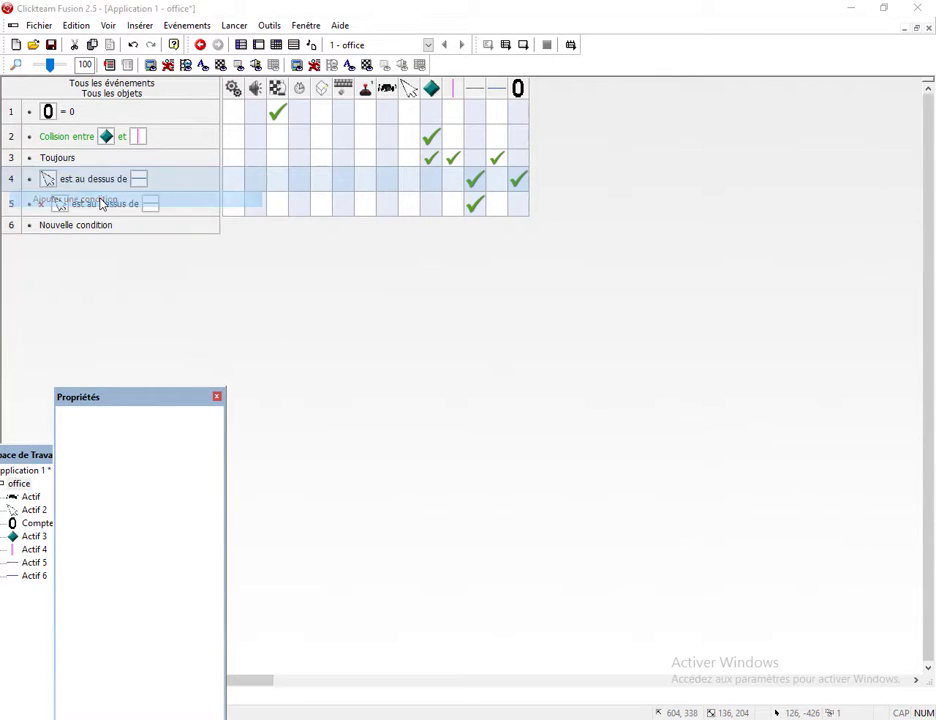
pyautogui.click(143, 120)
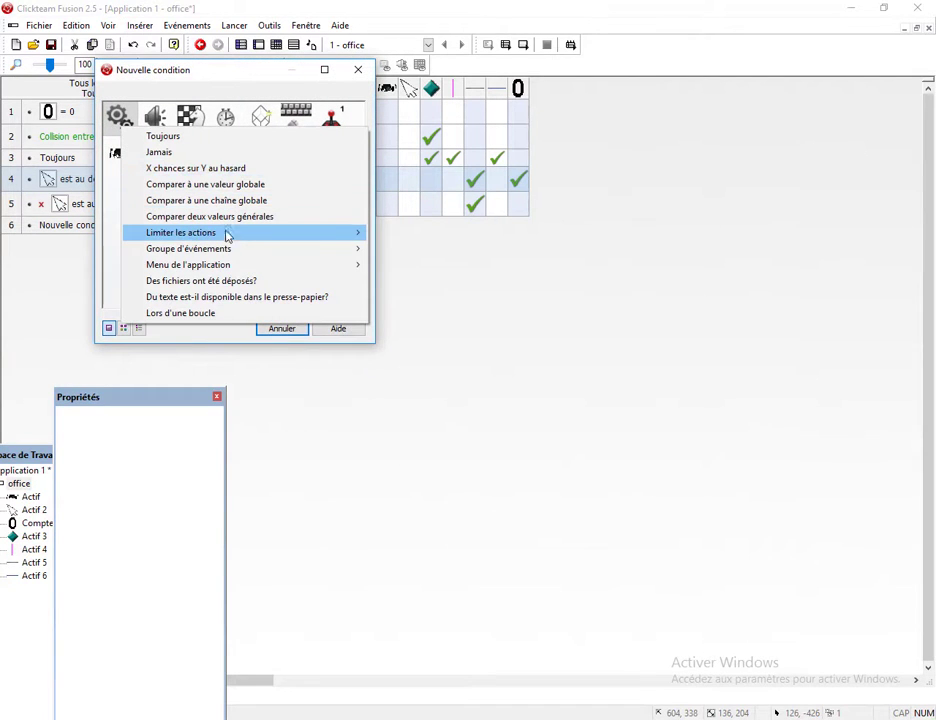
pyautogui.moveTo(268, 238)
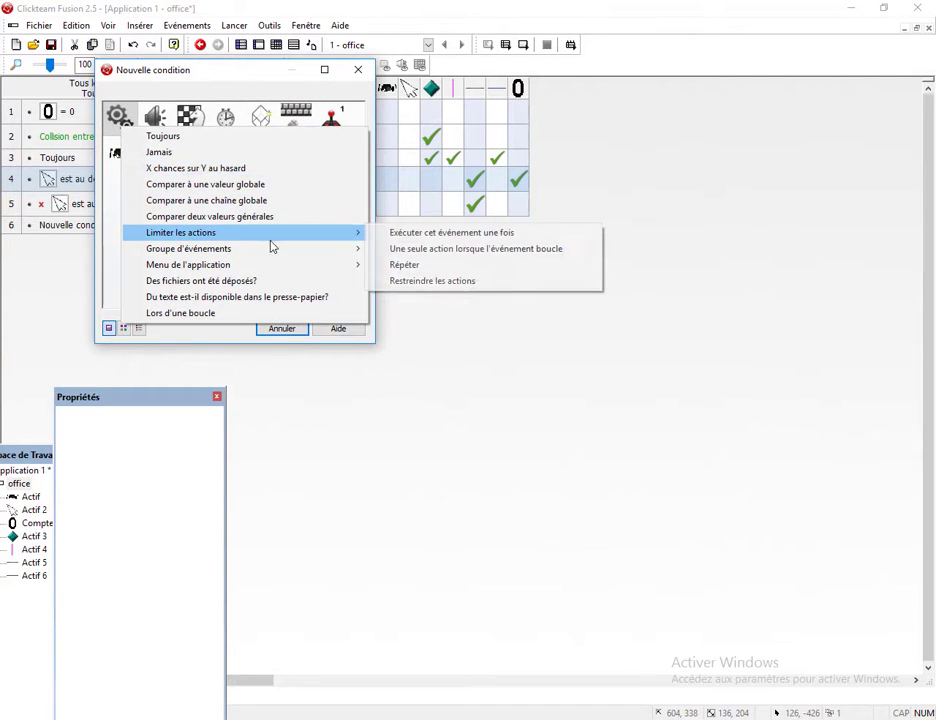
pyautogui.click(394, 256)
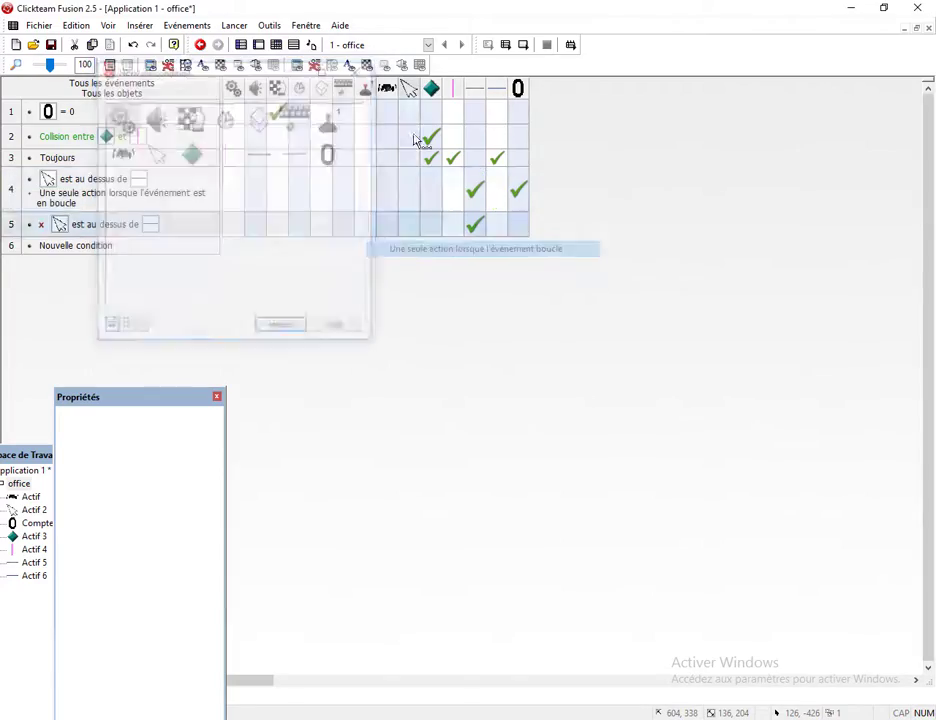
pyautogui.click(522, 46)
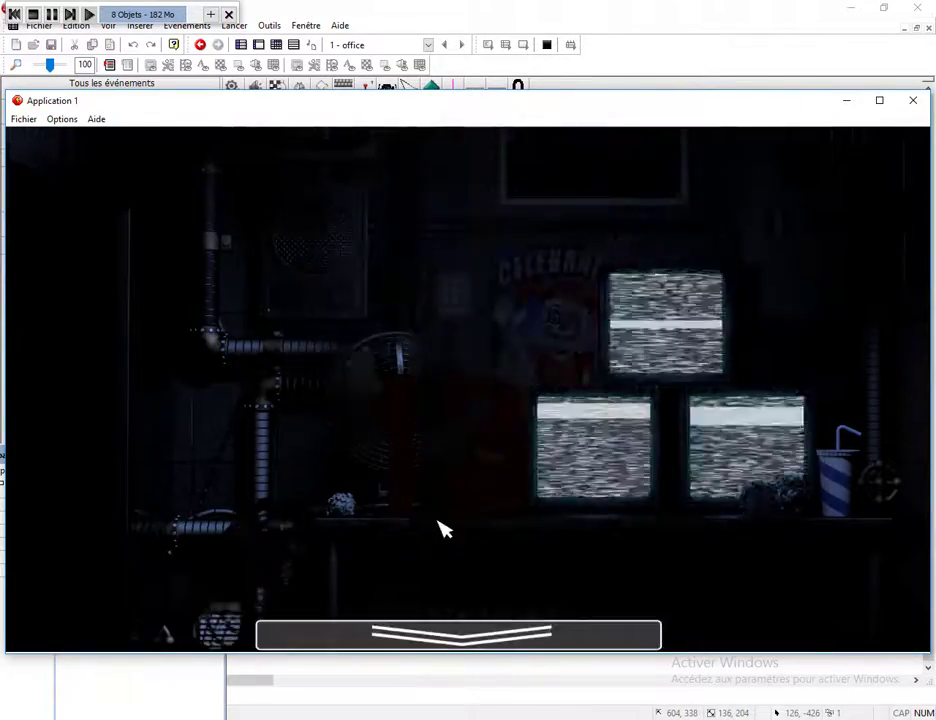
pyautogui.hotkey('alt', 'F4')
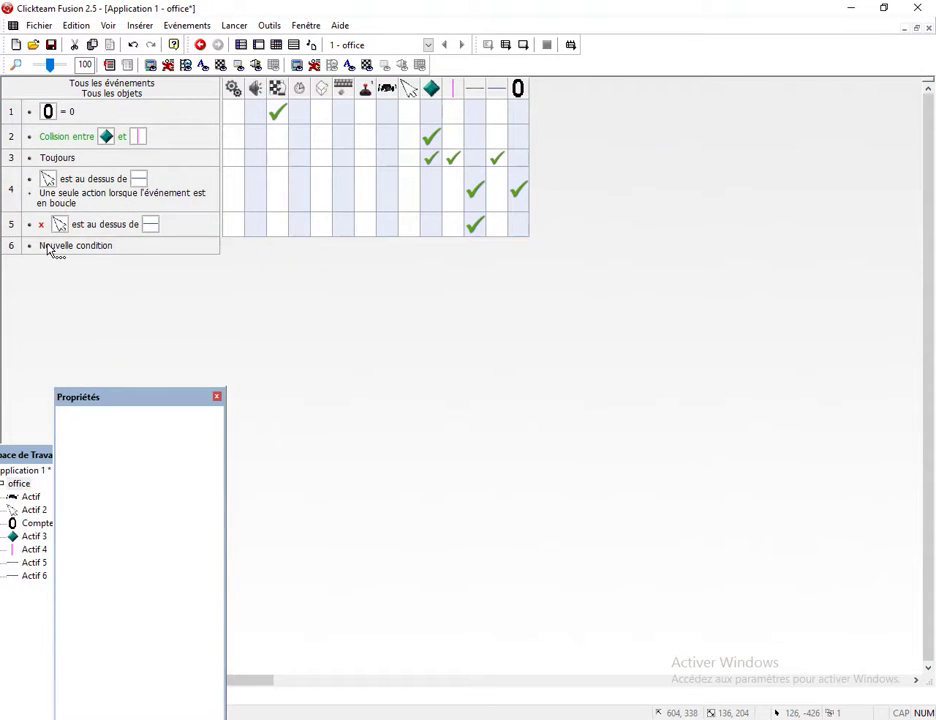
# Return to the frame layout and move the counter off the fan to a spot above the office frame, outside the visible scene.
pyautogui.click(258, 44)
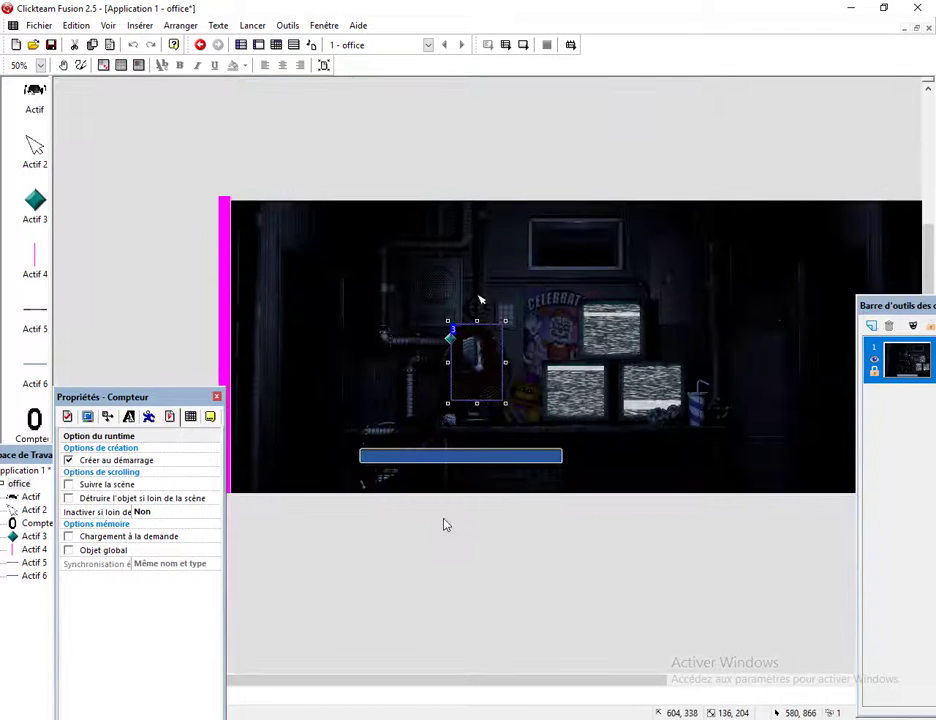
pyautogui.doubleClick(446, 524)
pyautogui.click(639, 217)
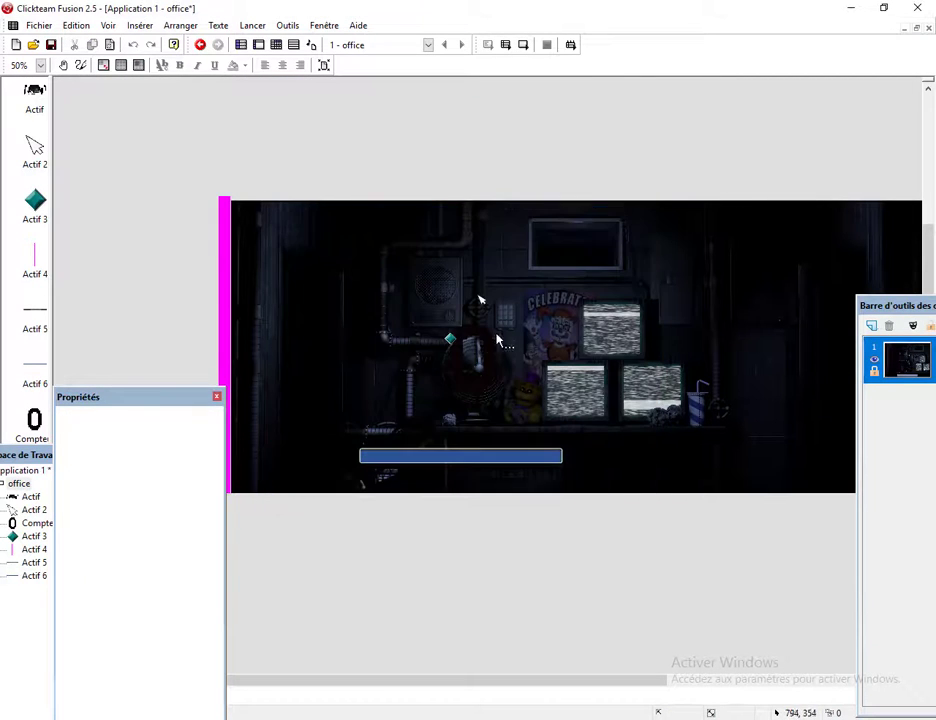
pyautogui.moveTo(488, 362); pyautogui.dragTo(487, 182)
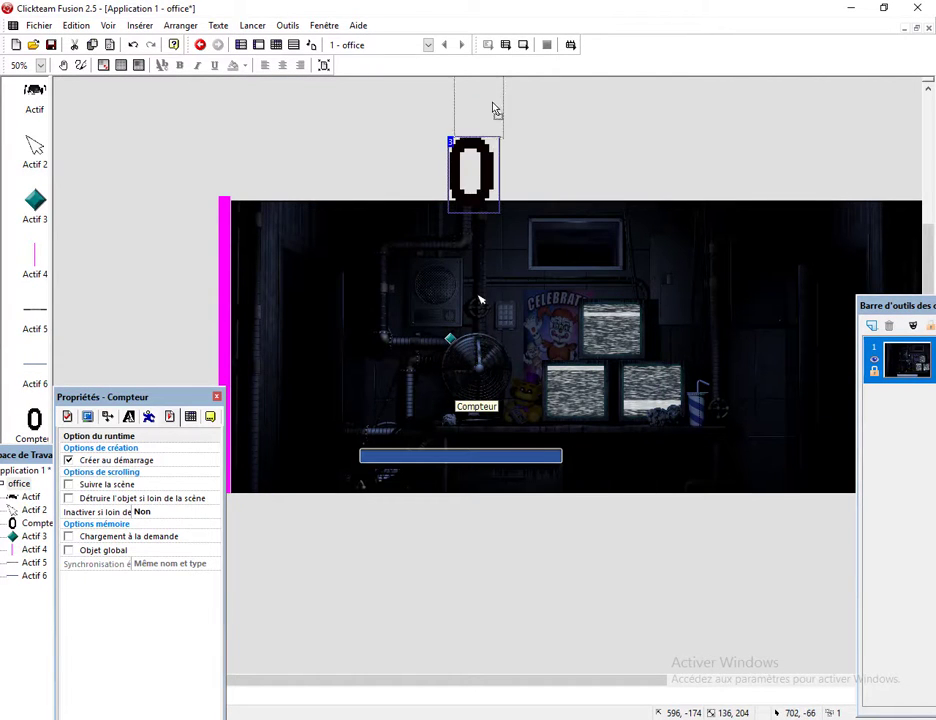
pyautogui.moveTo(494, 108); pyautogui.dragTo(494, 107)
# Insert a new Active object in the office scene and open its animation for editing.
pyautogui.doubleClick(479, 589)
pyautogui.doubleClick(445, 293)
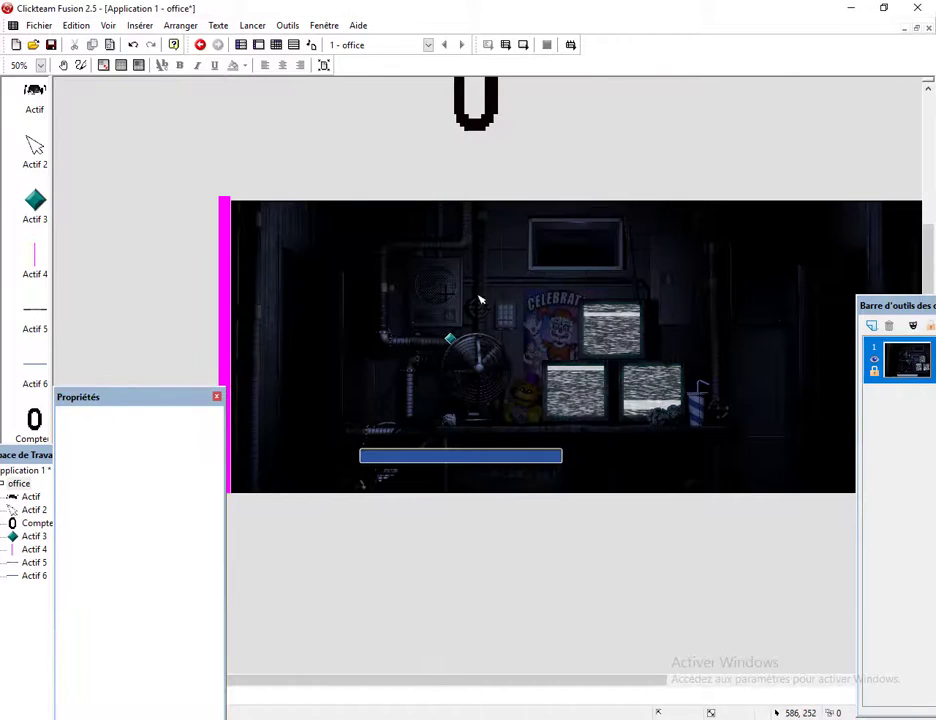
pyautogui.click(479, 299)
# Import the cam1.png to cam8.png sequence into the object's Arrêté animation and delete the default diamond image.
pyautogui.click(31, 30)
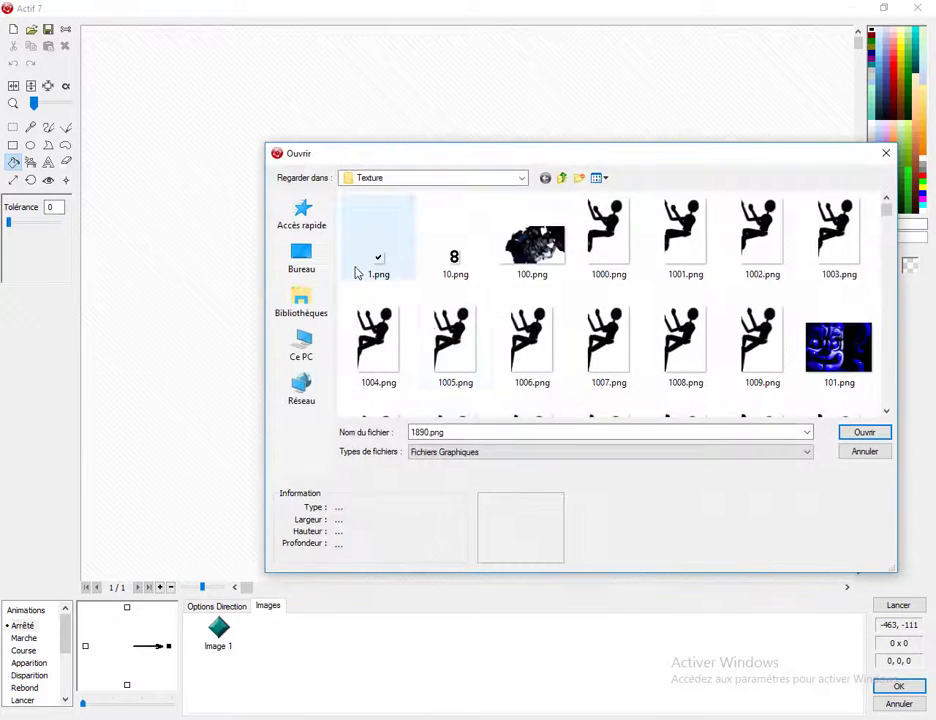
pyautogui.click(429, 320)
pyautogui.press('c')
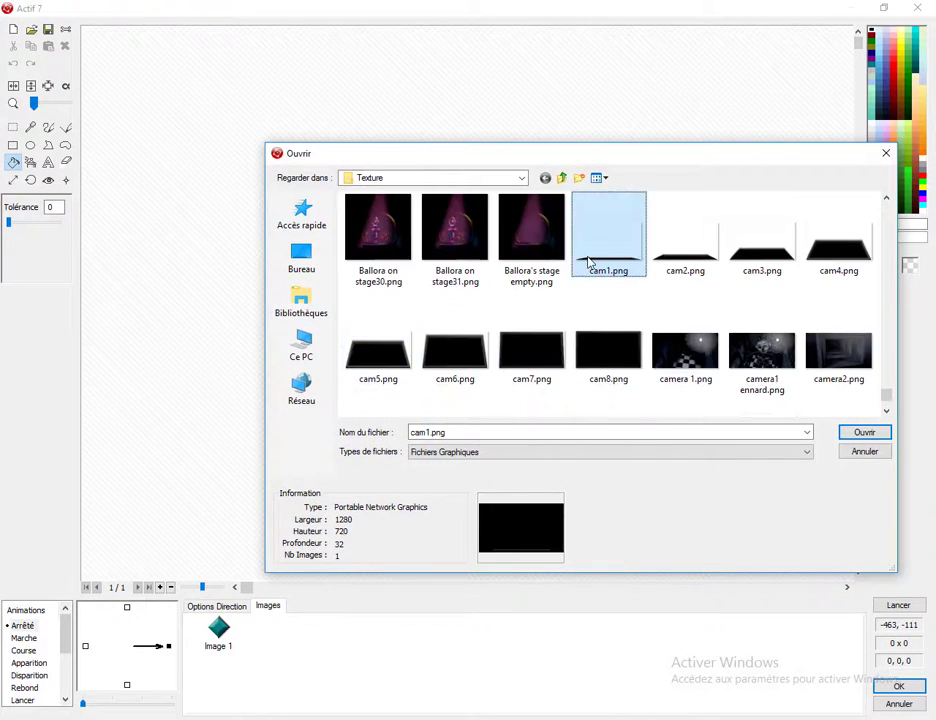
pyautogui.doubleClick(590, 262)
pyautogui.click(409, 710)
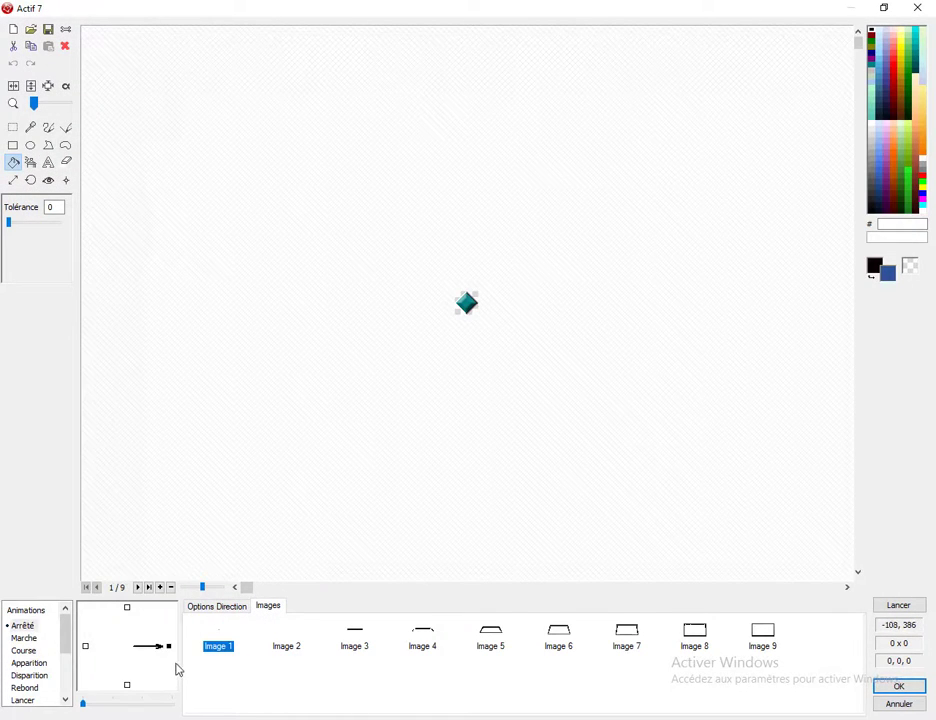
pyautogui.press('Delete')
pyautogui.click(463, 394)
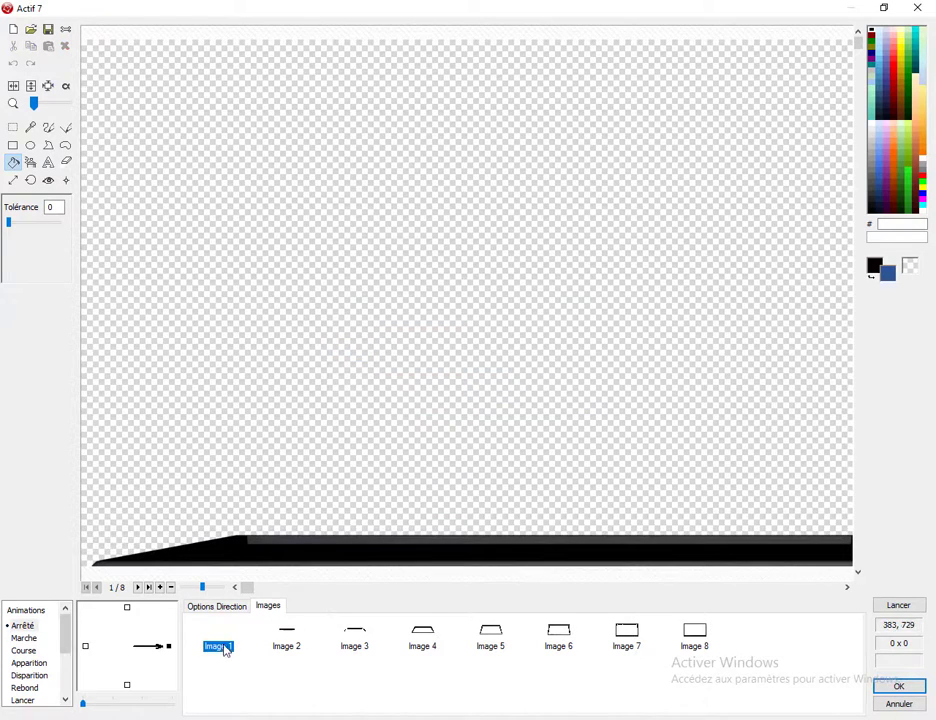
# Set the hot spot of all eight monitor images to their bottom centre at 640, 719.
pyautogui.click(52, 181)
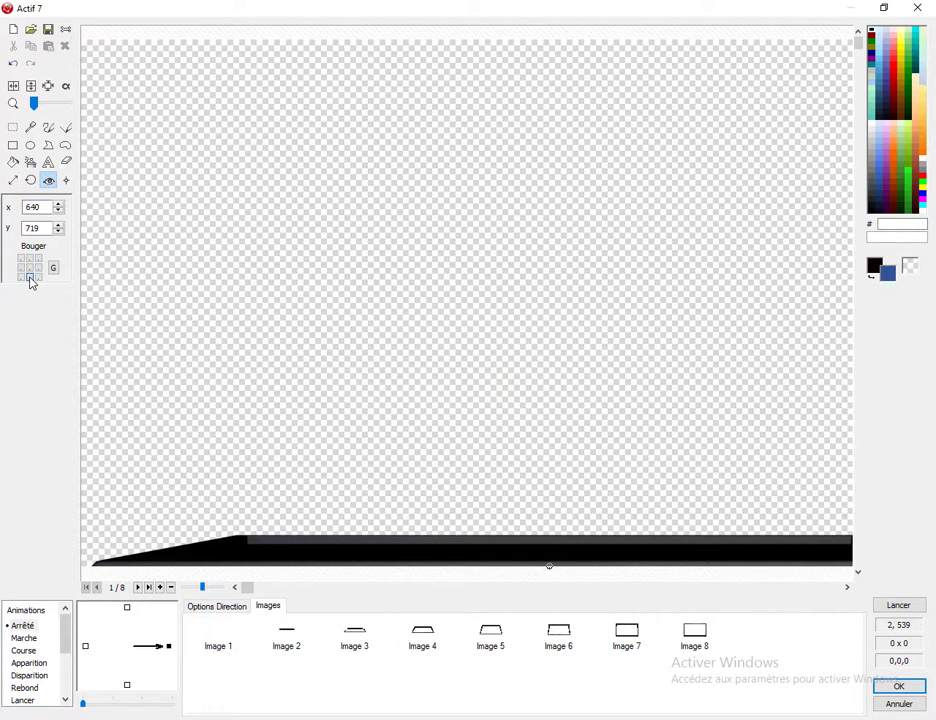
pyautogui.click(272, 630)
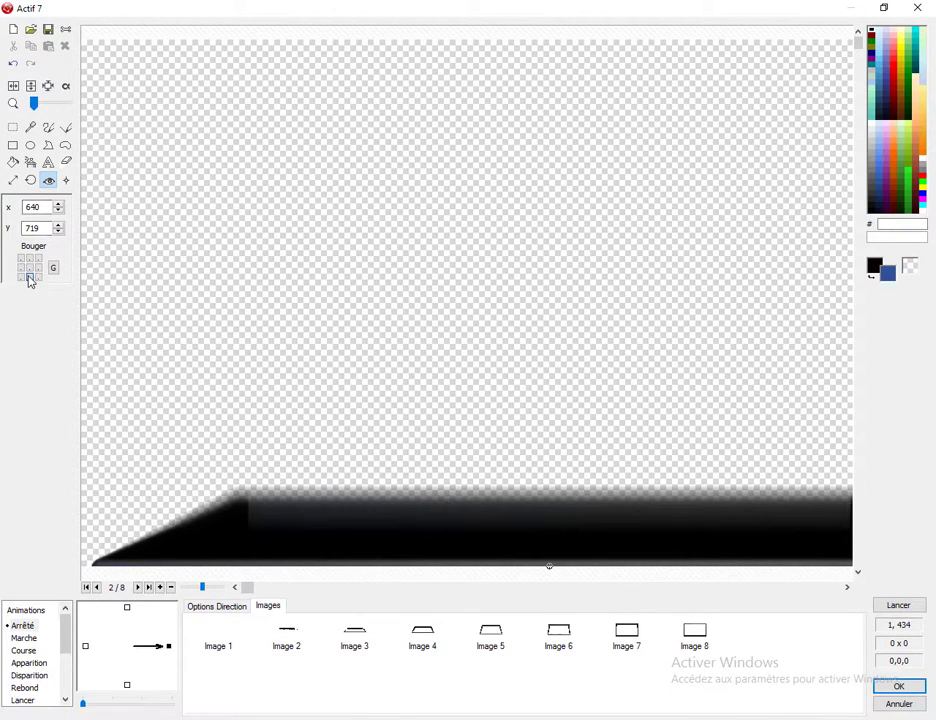
pyautogui.click(355, 640)
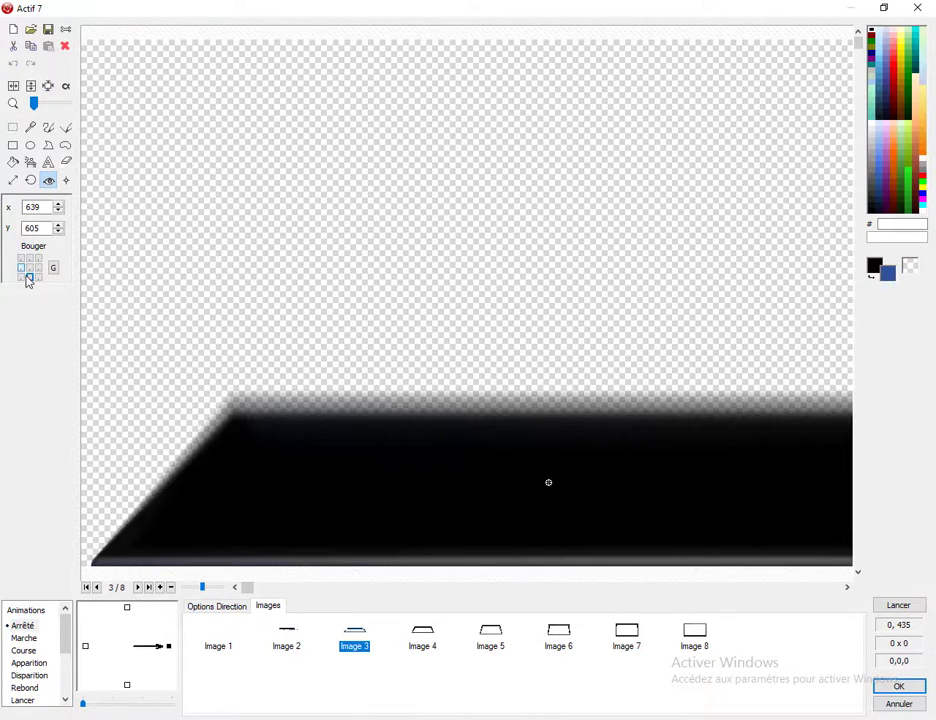
pyautogui.click(418, 632)
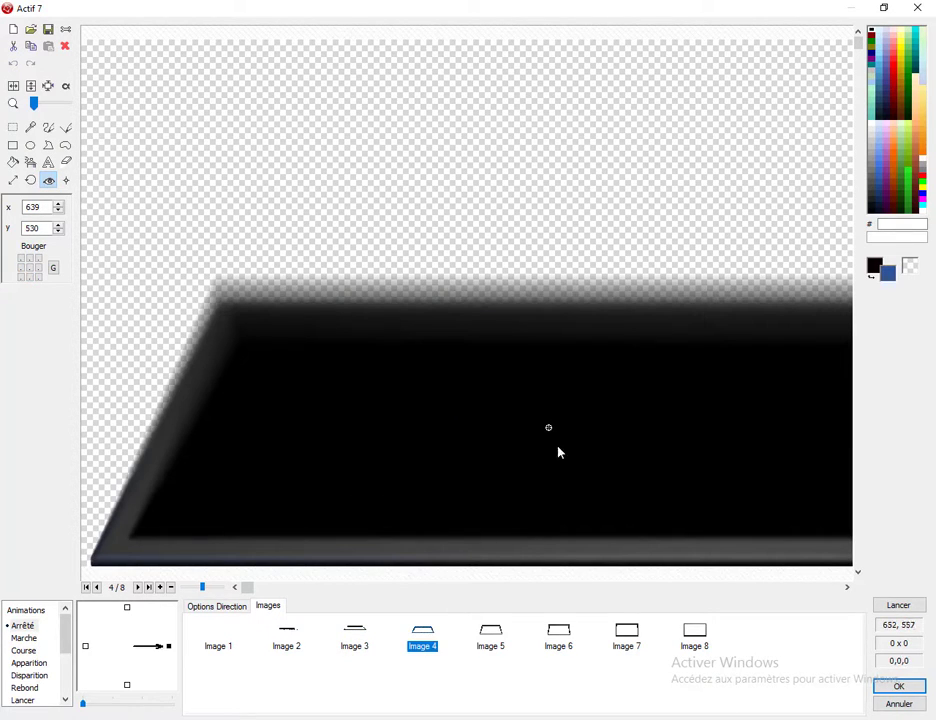
pyautogui.click(553, 562)
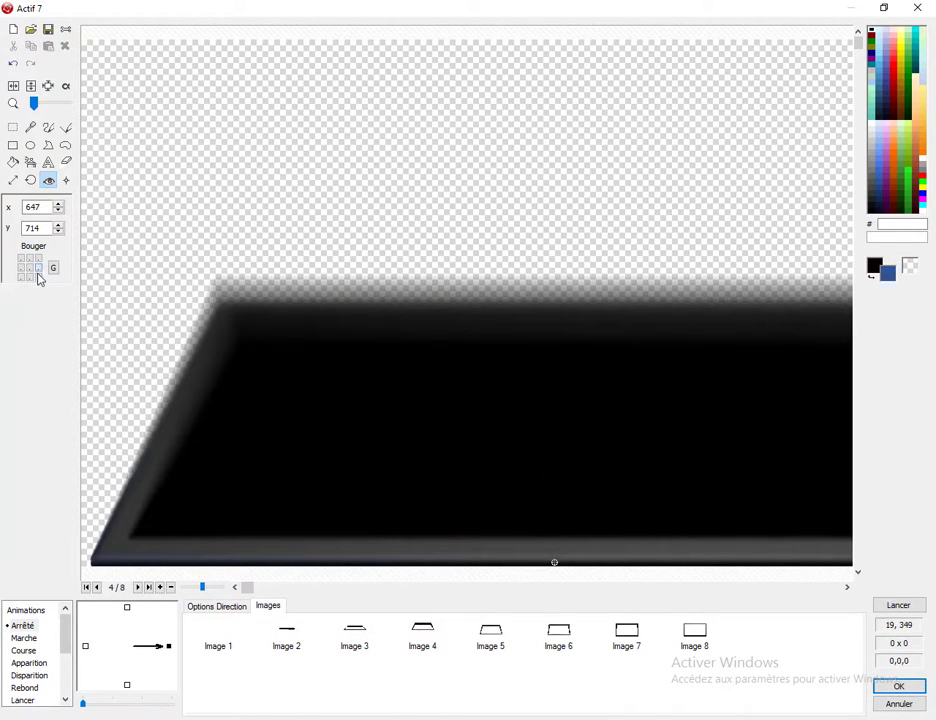
pyautogui.click(488, 648)
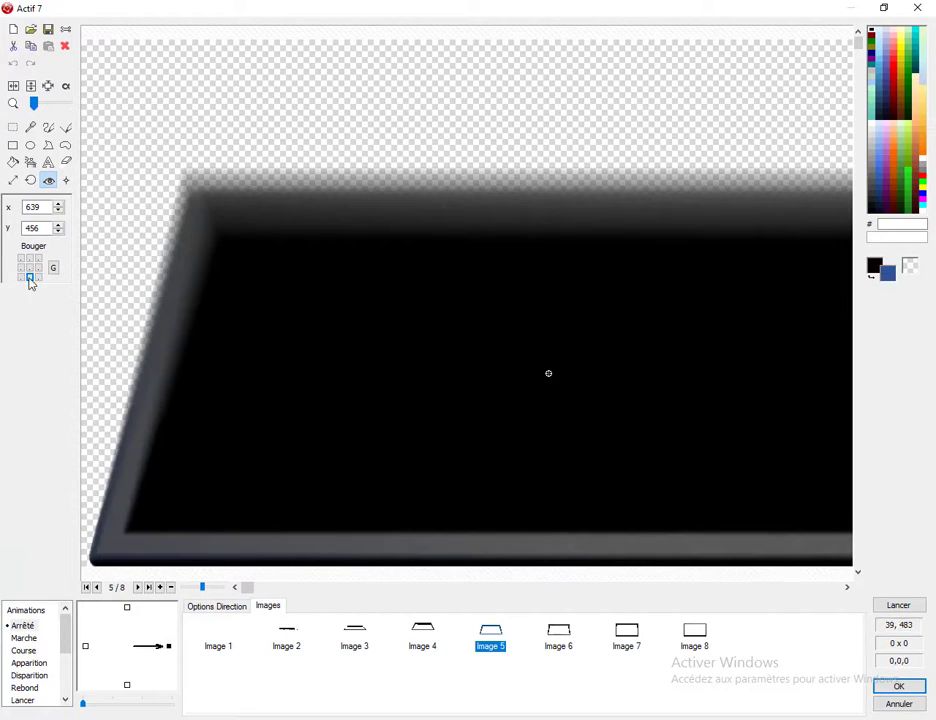
pyautogui.click(549, 566)
pyautogui.click(558, 641)
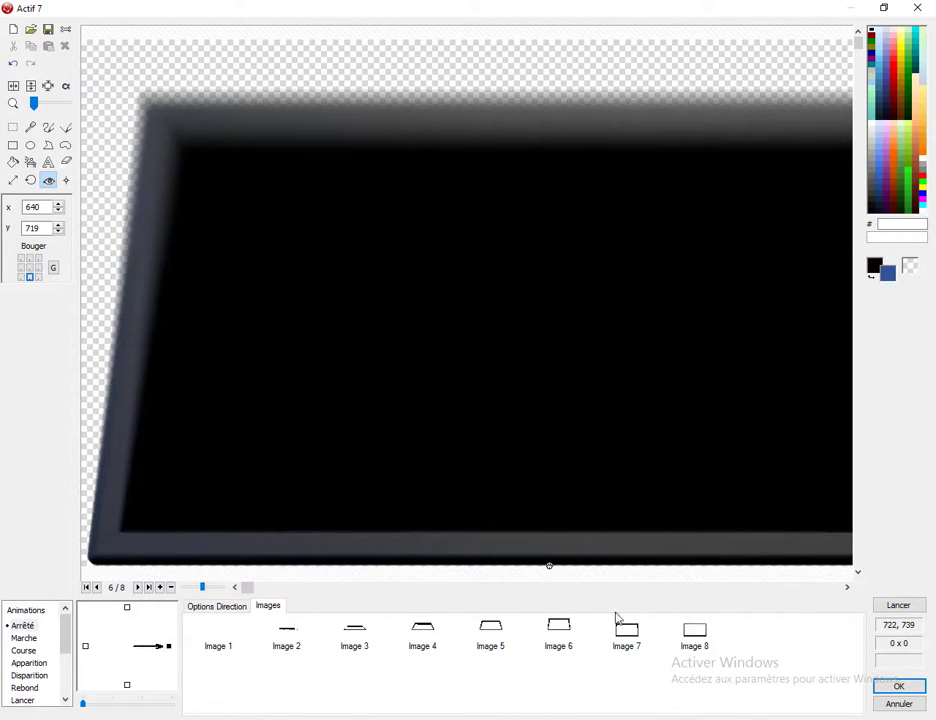
pyautogui.click(624, 643)
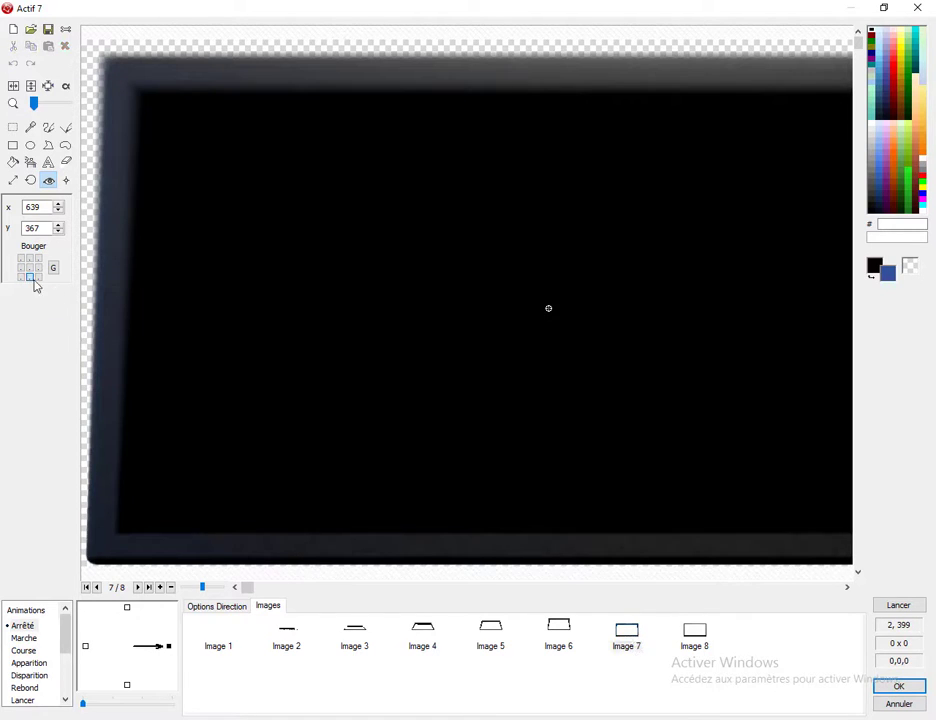
pyautogui.click(694, 641)
pyautogui.click(31, 277)
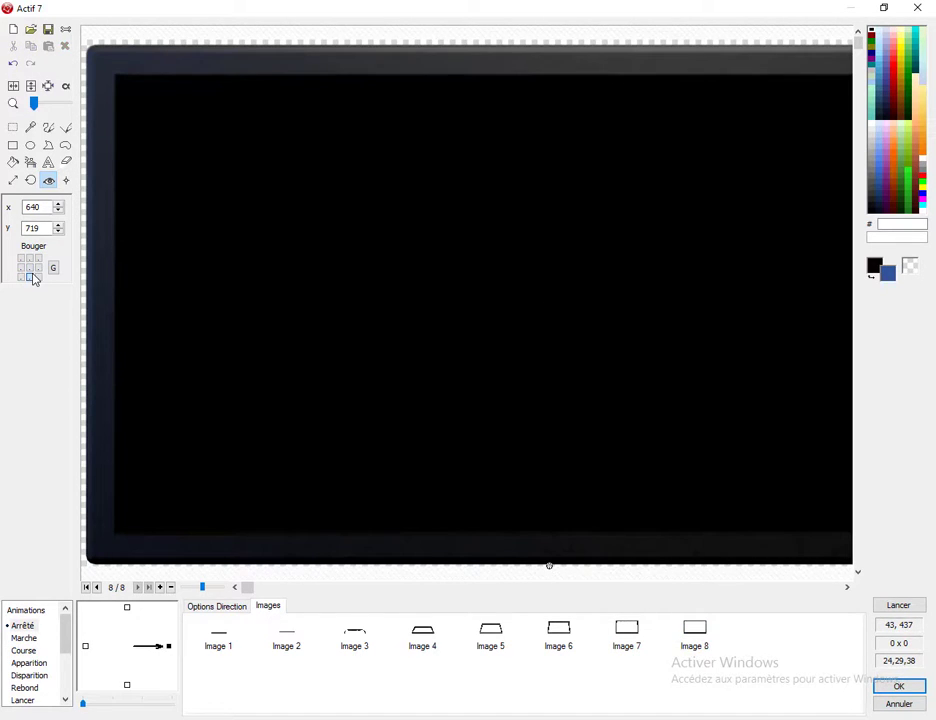
# Accept the edited animation and place Actif 7 over the office scene at about 0, -3.
pyautogui.click(898, 686)
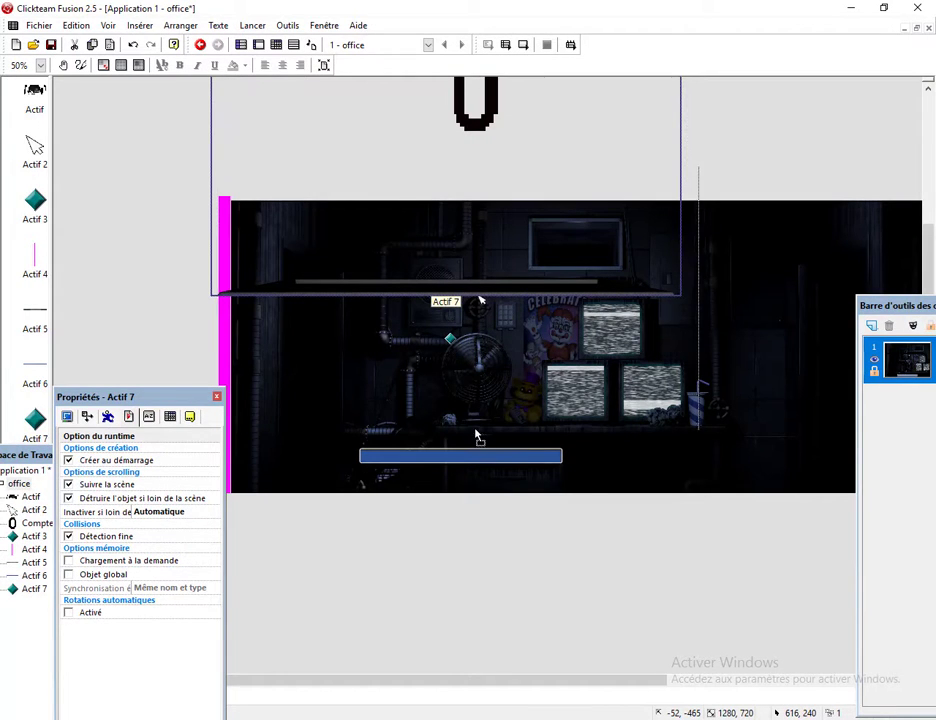
pyautogui.moveTo(478, 437); pyautogui.dragTo(478, 467)
pyautogui.click(463, 568)
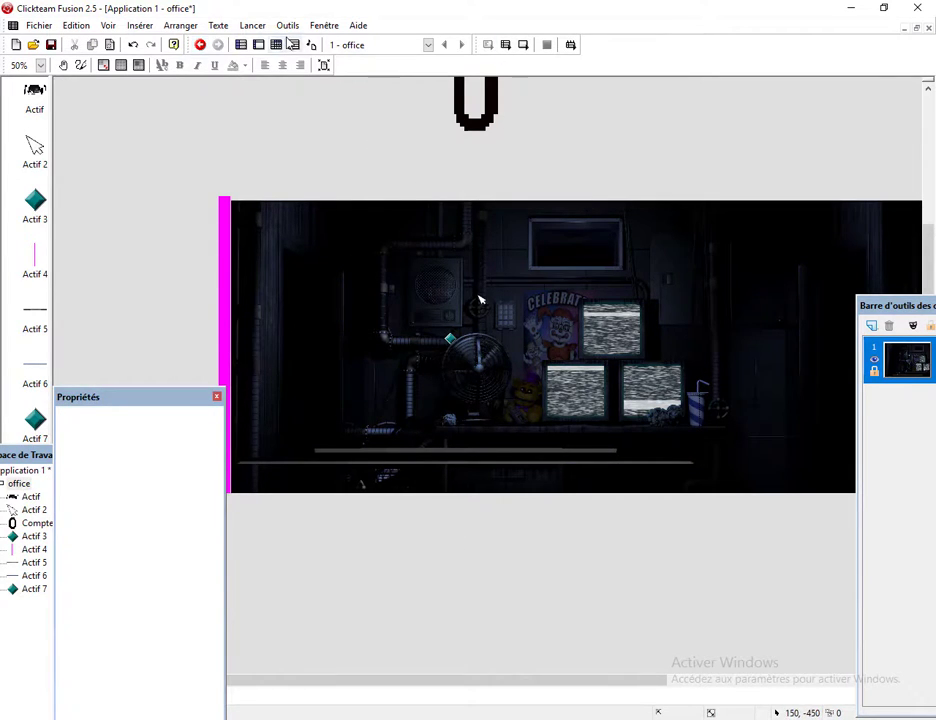
# In the counter = 0 event, add actions for Actif 7 that make it invisible and stop its animation.
pyautogui.click(276, 44)
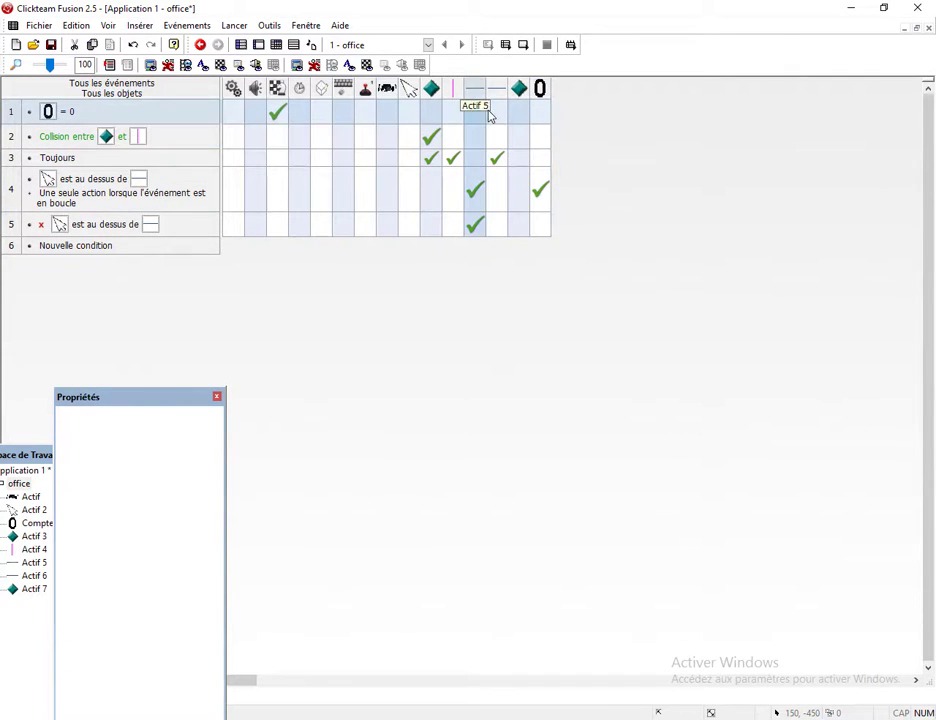
pyautogui.click(519, 122)
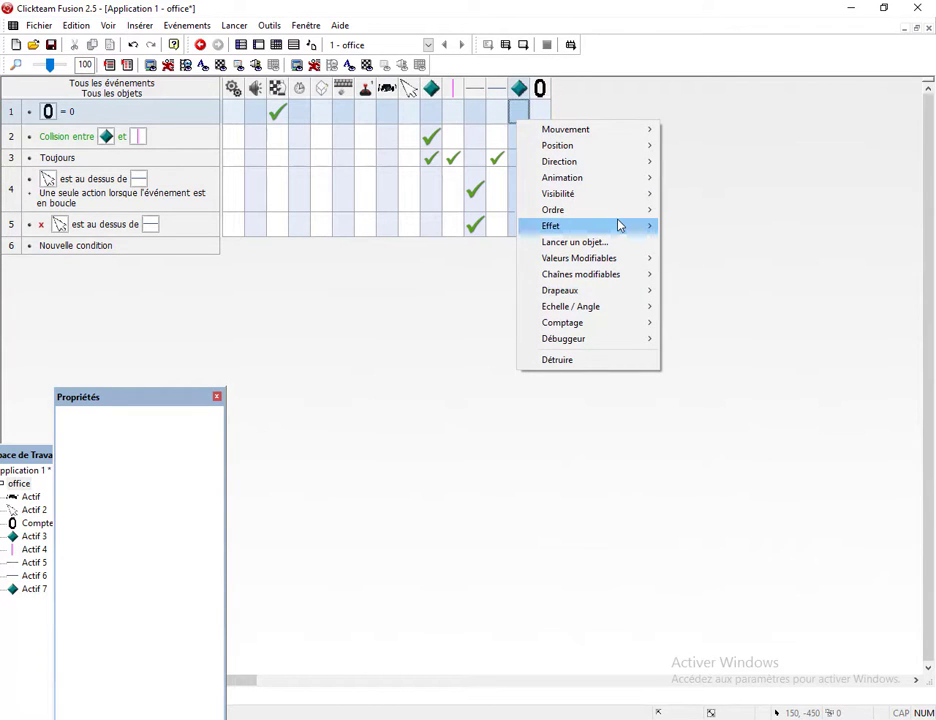
pyautogui.moveTo(640, 195)
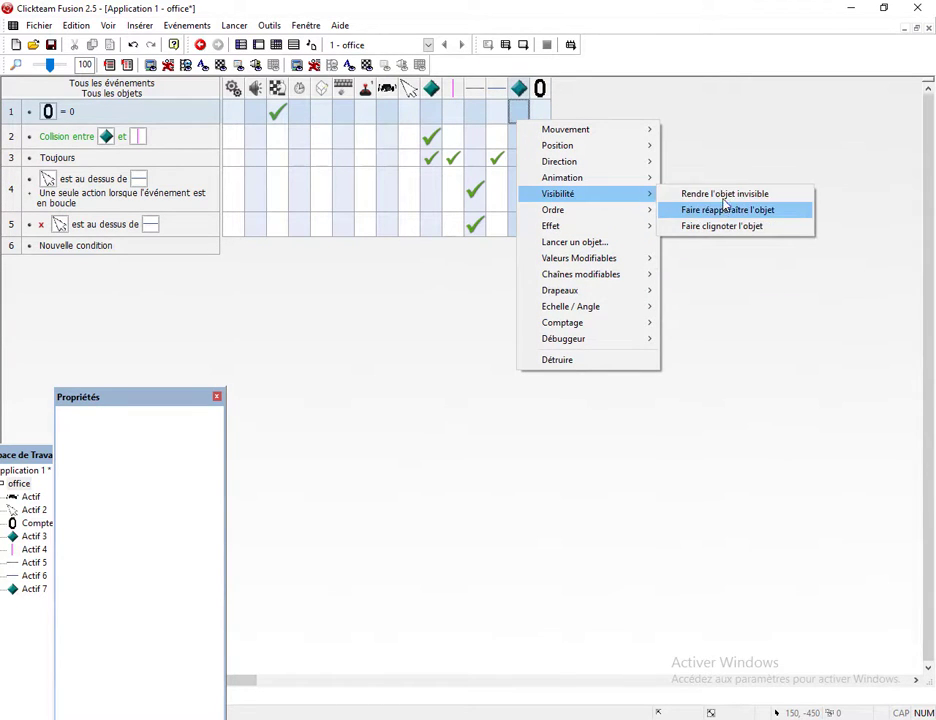
pyautogui.click(710, 209)
pyautogui.click(517, 115)
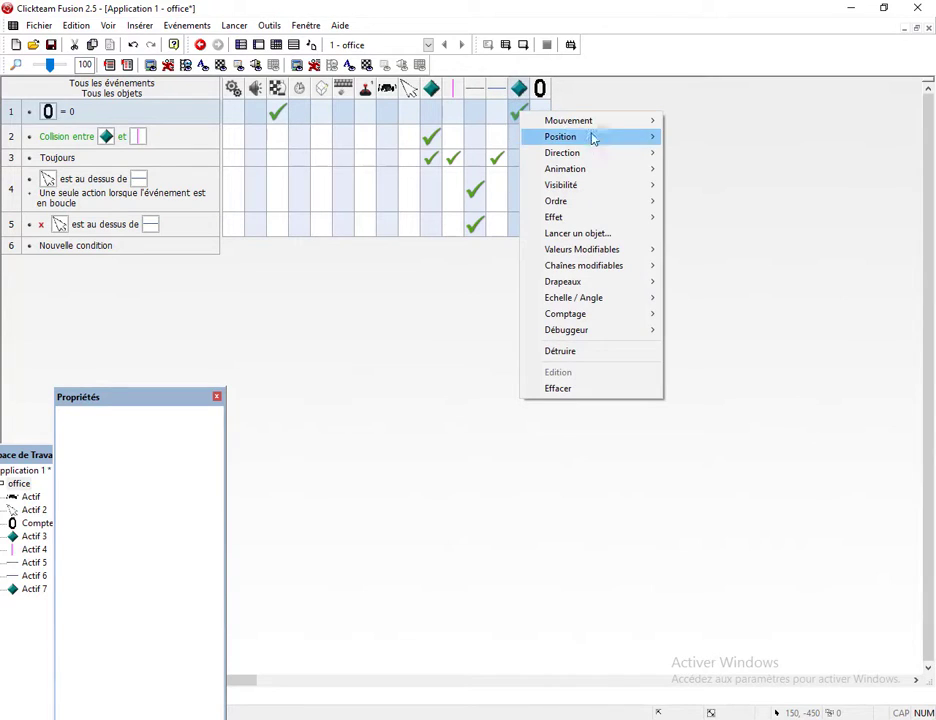
pyautogui.moveTo(621, 176)
pyautogui.click(683, 170)
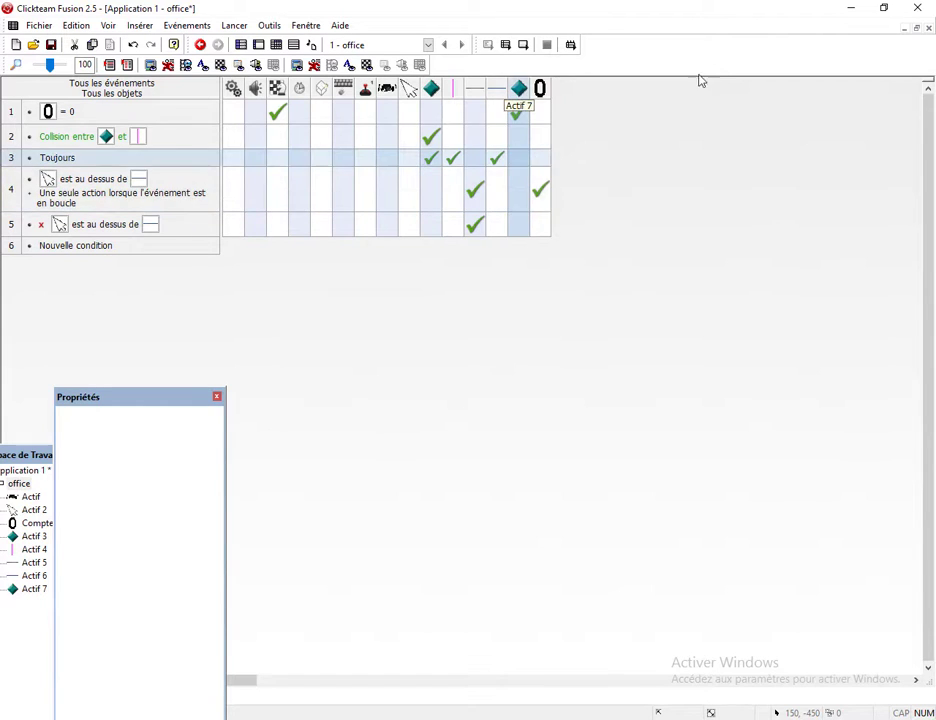
# Add a new event with the condition that the counter equals 1.
pyautogui.click(70, 247)
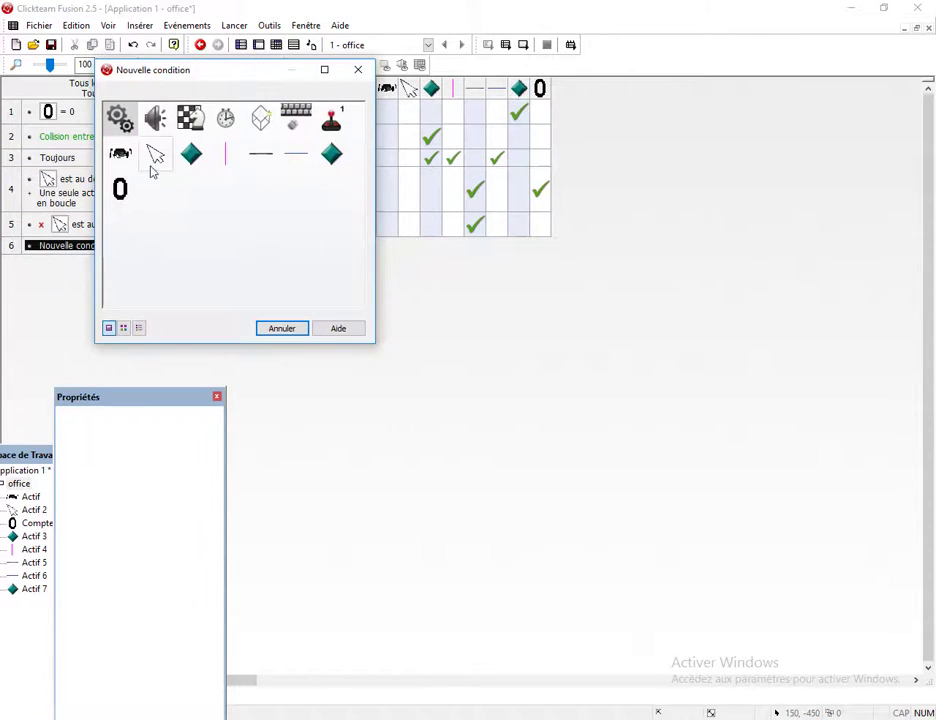
pyautogui.click(120, 188)
pyautogui.click(249, 314)
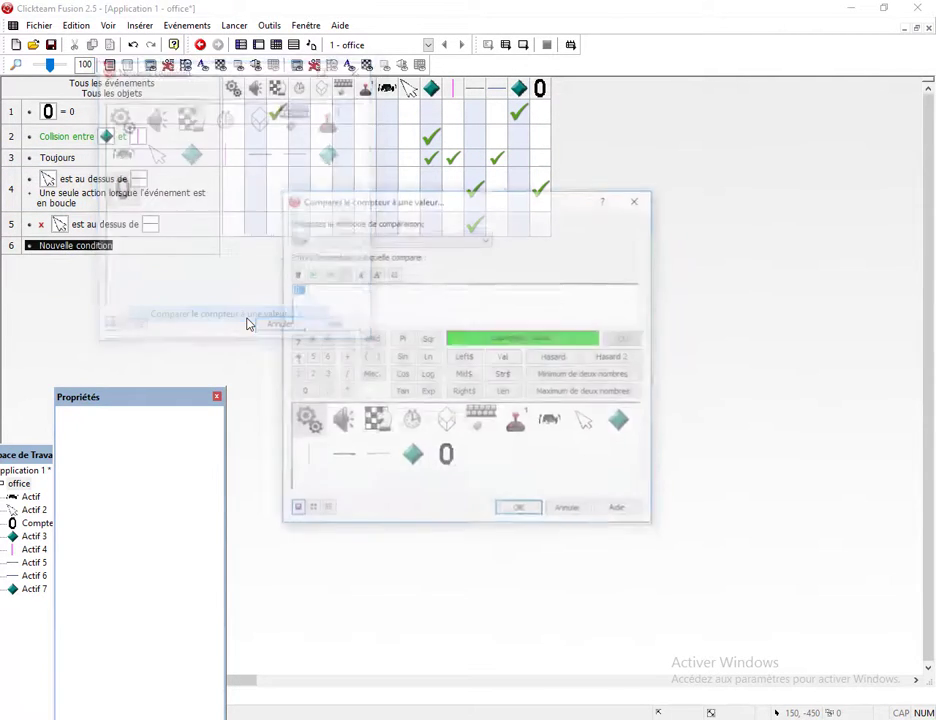
pyautogui.write('1')
pyautogui.press('Return')
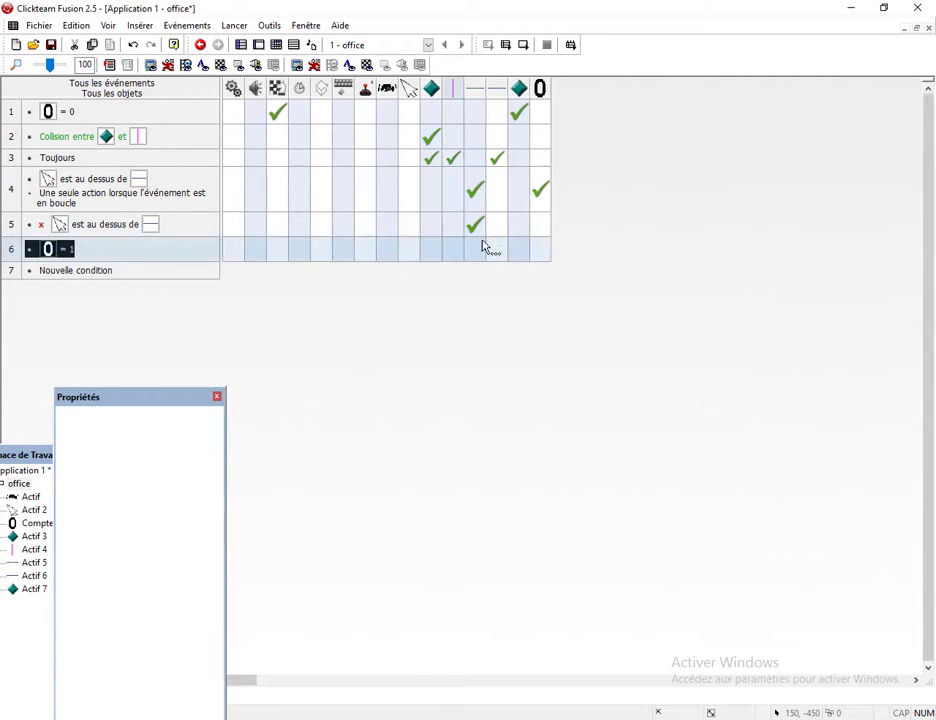
# In the counter = 1 event, make Actif 7 reappear and start its animation, then test-run the frame by hovering the monitor bar.
pyautogui.click(518, 255)
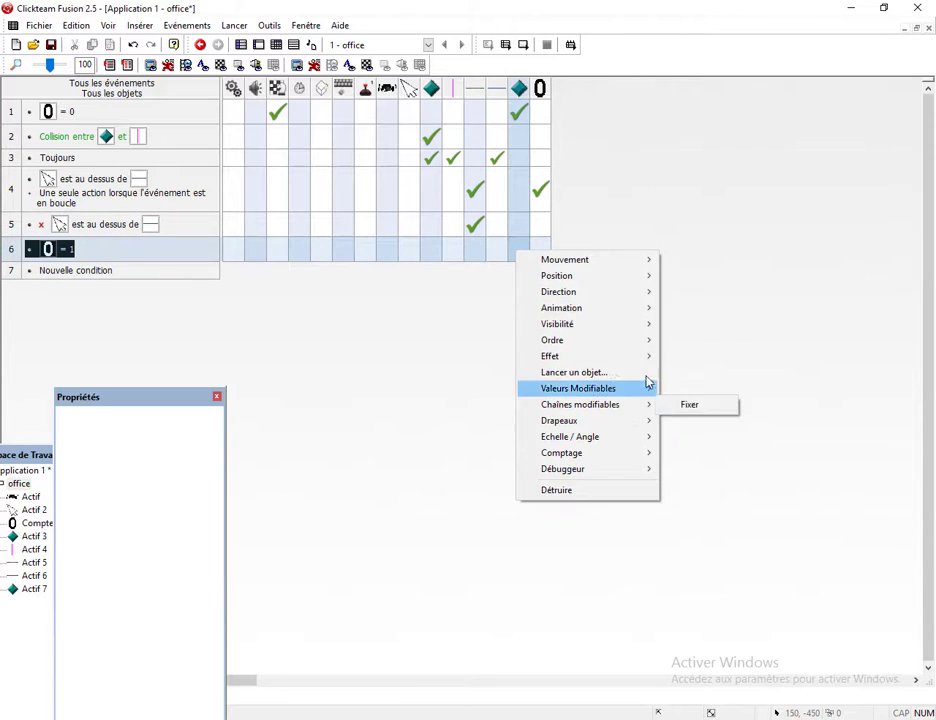
pyautogui.moveTo(658, 338)
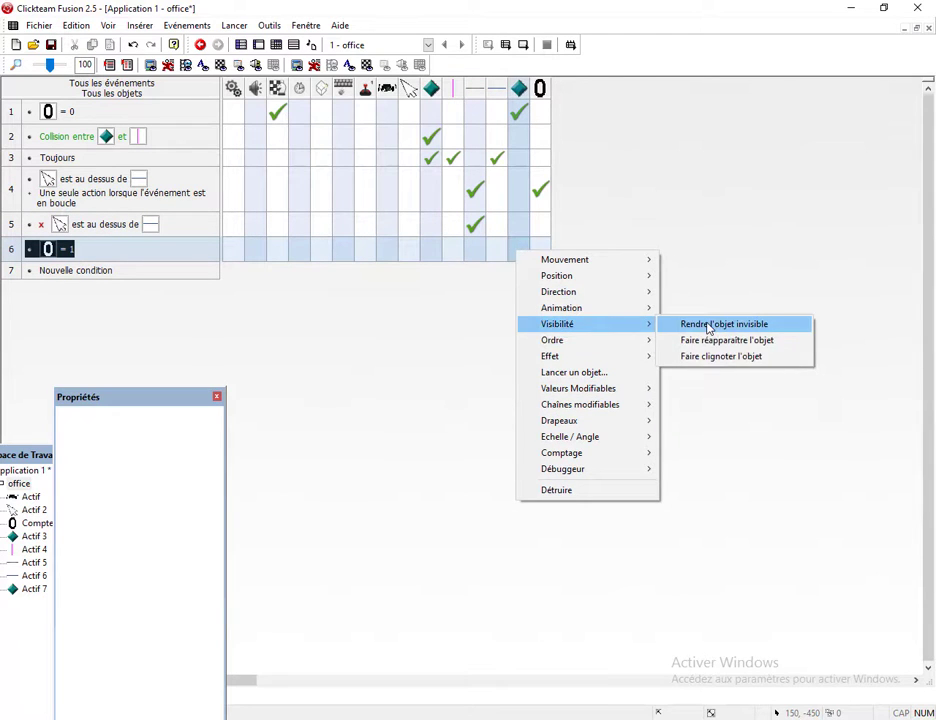
pyautogui.click(715, 340)
pyautogui.click(522, 258)
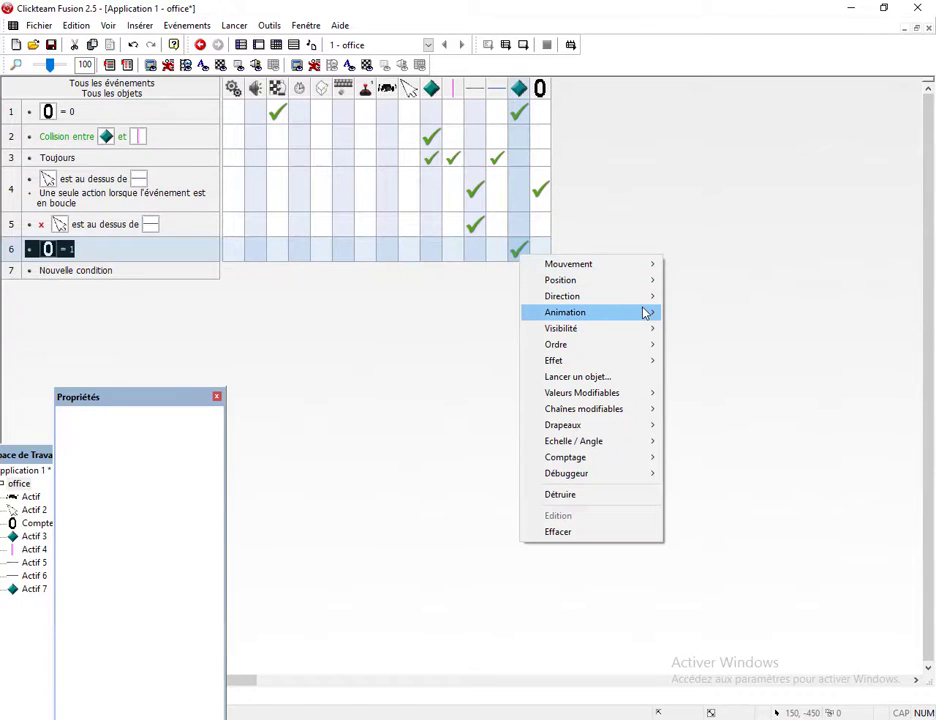
pyautogui.moveTo(650, 312)
pyautogui.click(690, 331)
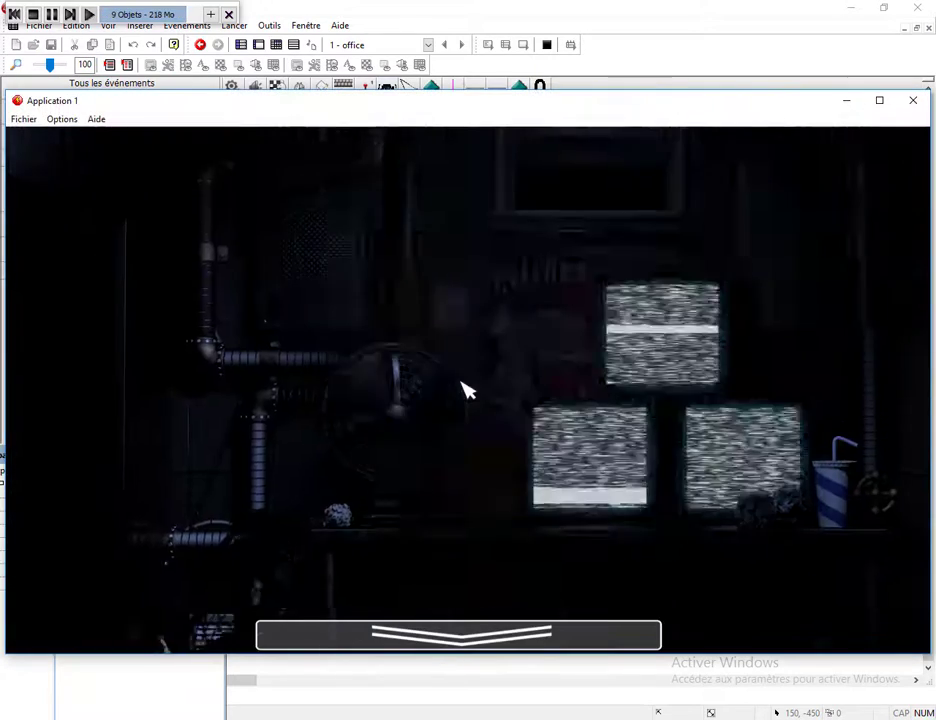
pyautogui.moveTo(468, 622)
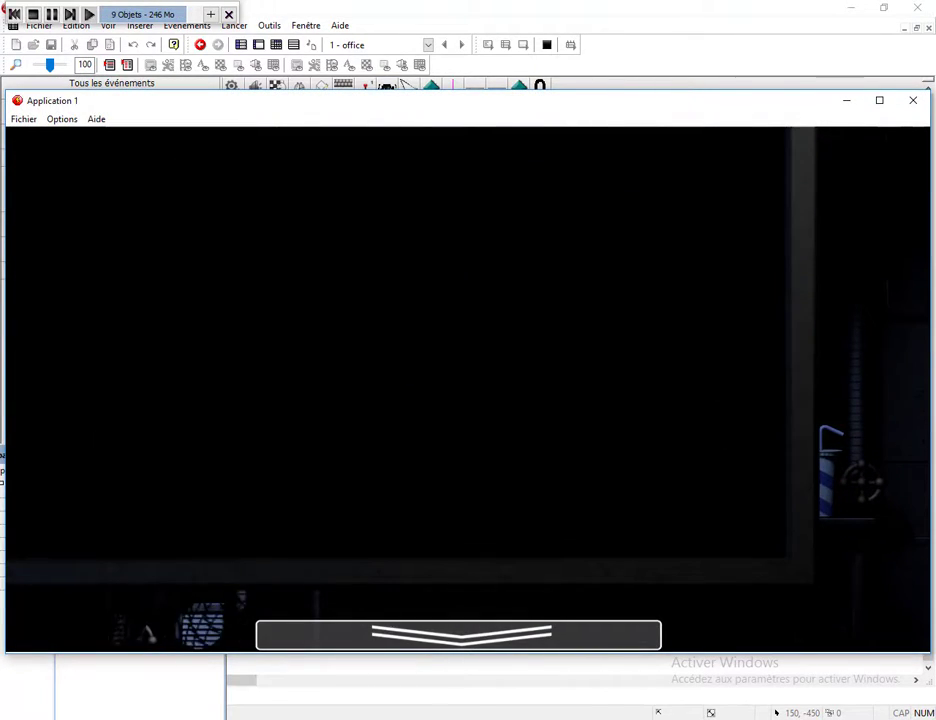
pyautogui.hotkey('alt', 'F4')
# In the frame editor, move Actif 7 two levels back in the object order so it sits behind the monitor bar.
pyautogui.click(259, 45)
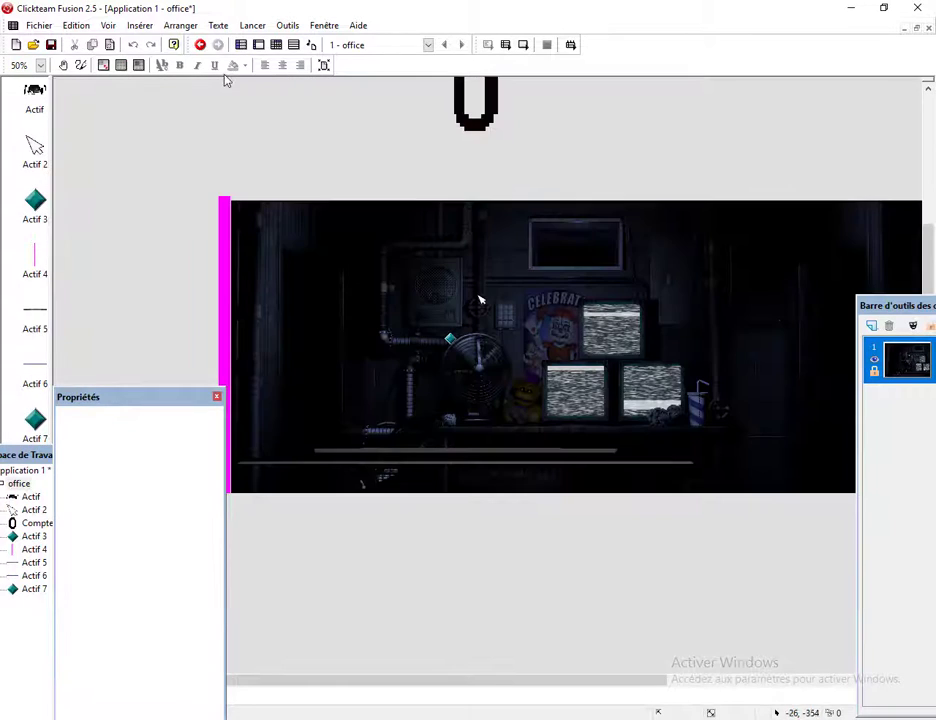
pyautogui.click(452, 466)
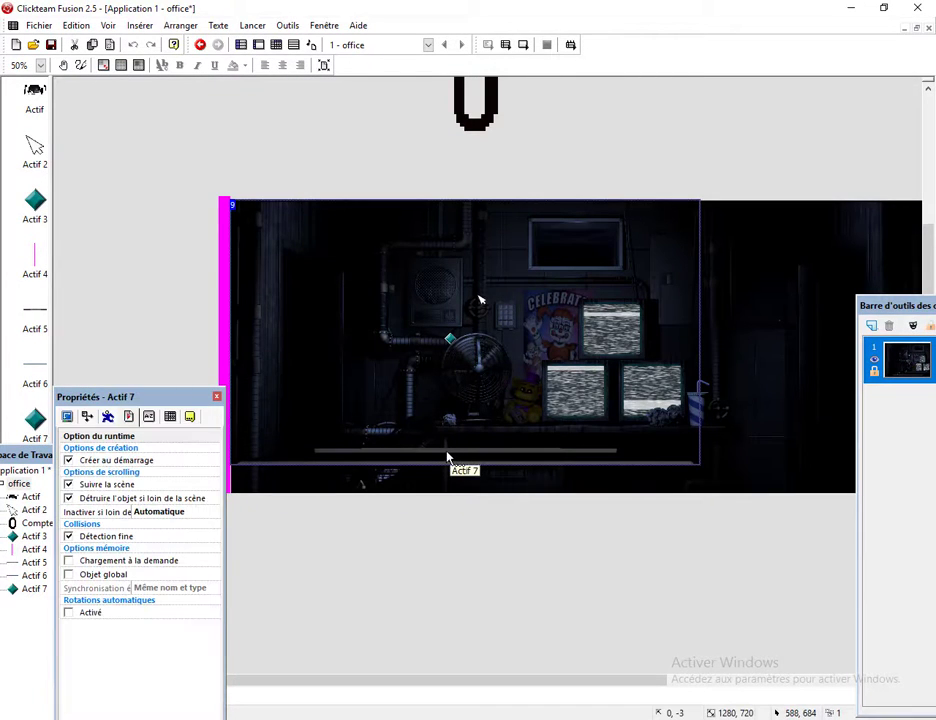
pyautogui.rightClick(401, 457)
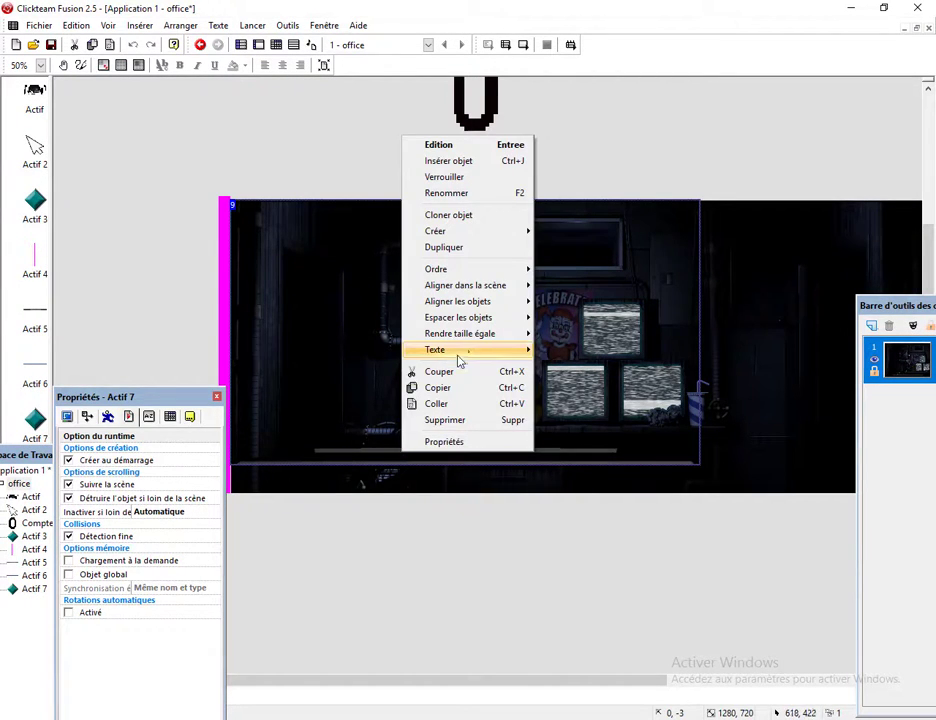
pyautogui.moveTo(508, 274)
pyautogui.click(613, 326)
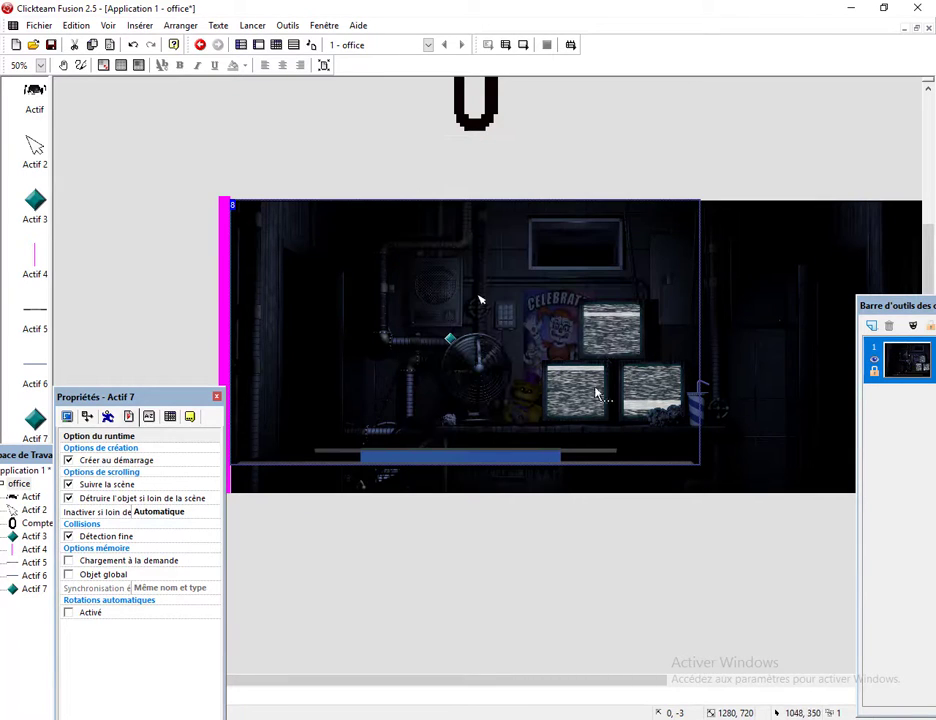
pyautogui.rightClick(570, 457)
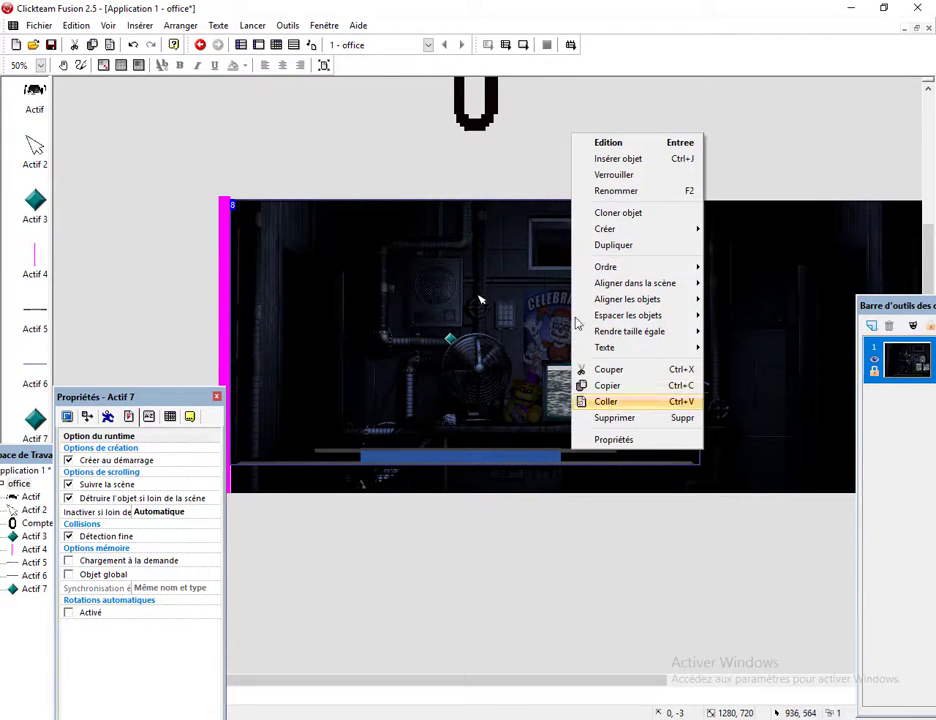
pyautogui.moveTo(661, 272)
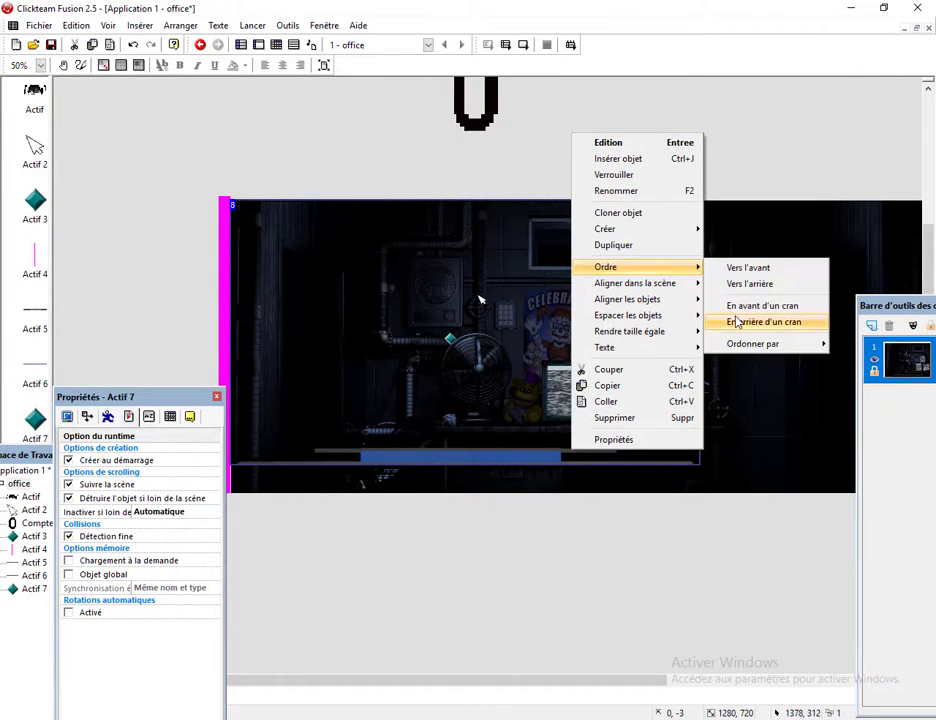
pyautogui.click(737, 322)
pyautogui.click(548, 530)
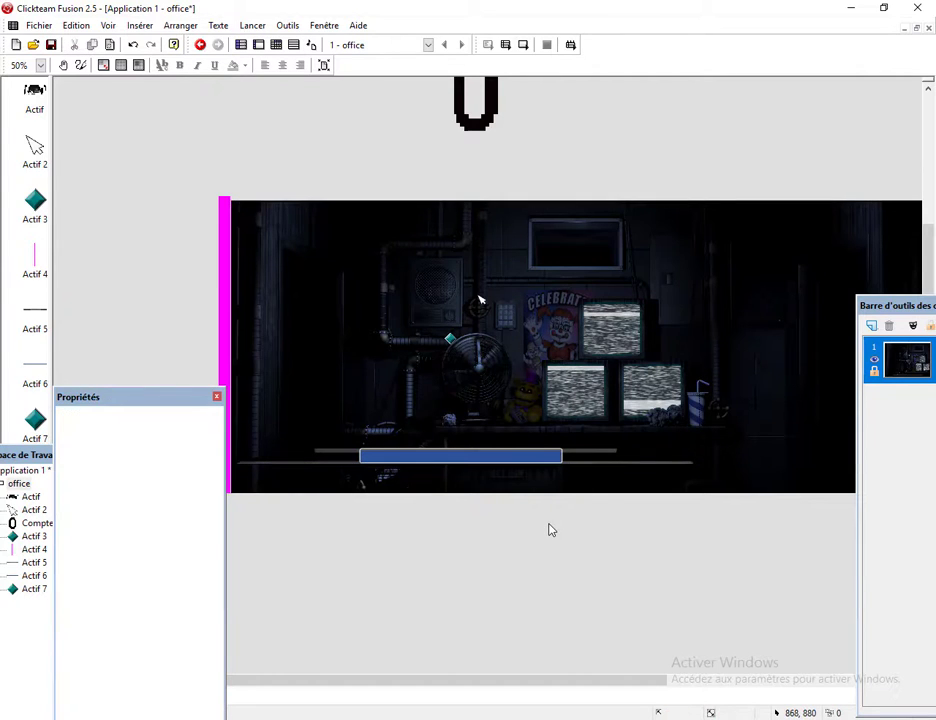
# Turn off Suivre la scène for Actif 7, then test-run the frame by hovering the monitor bar.
pyautogui.click(333, 458)
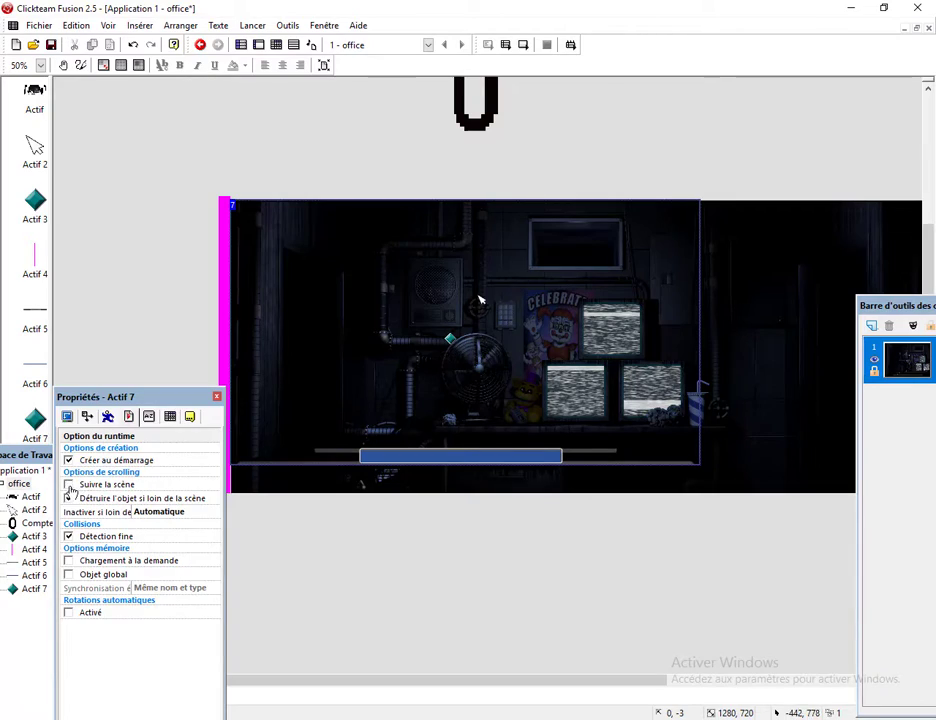
pyautogui.click(169, 280)
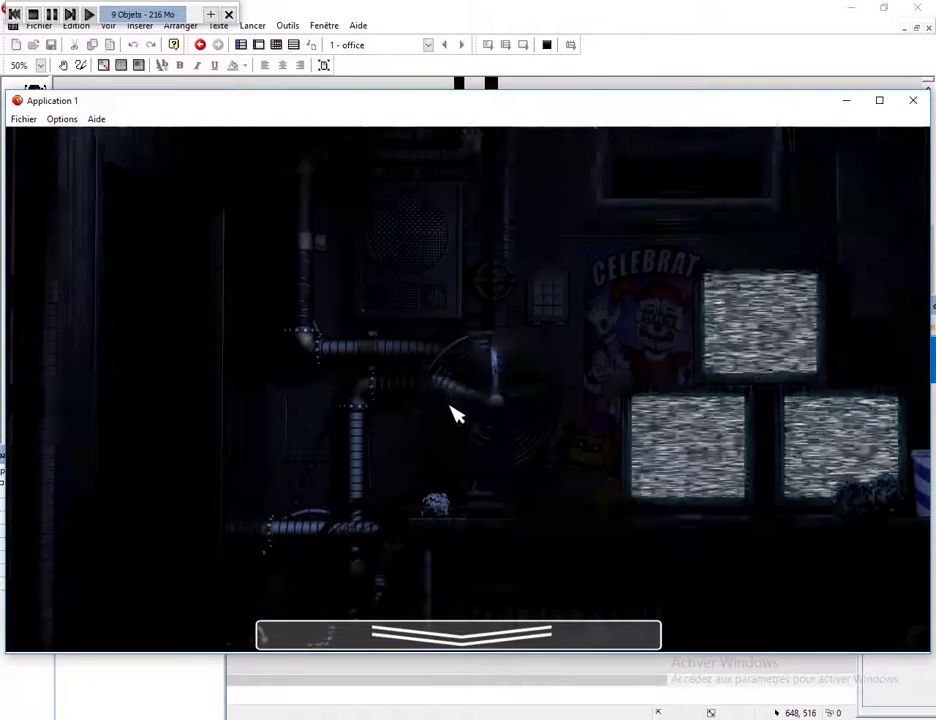
pyautogui.moveTo(458, 635)
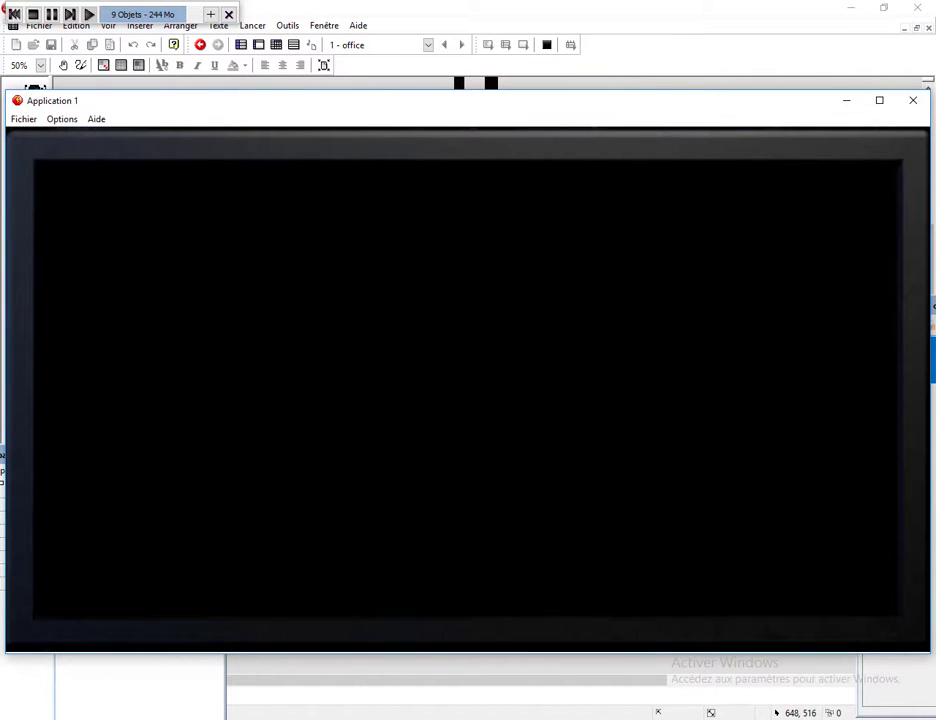
pyautogui.hotkey('alt', 'F4')
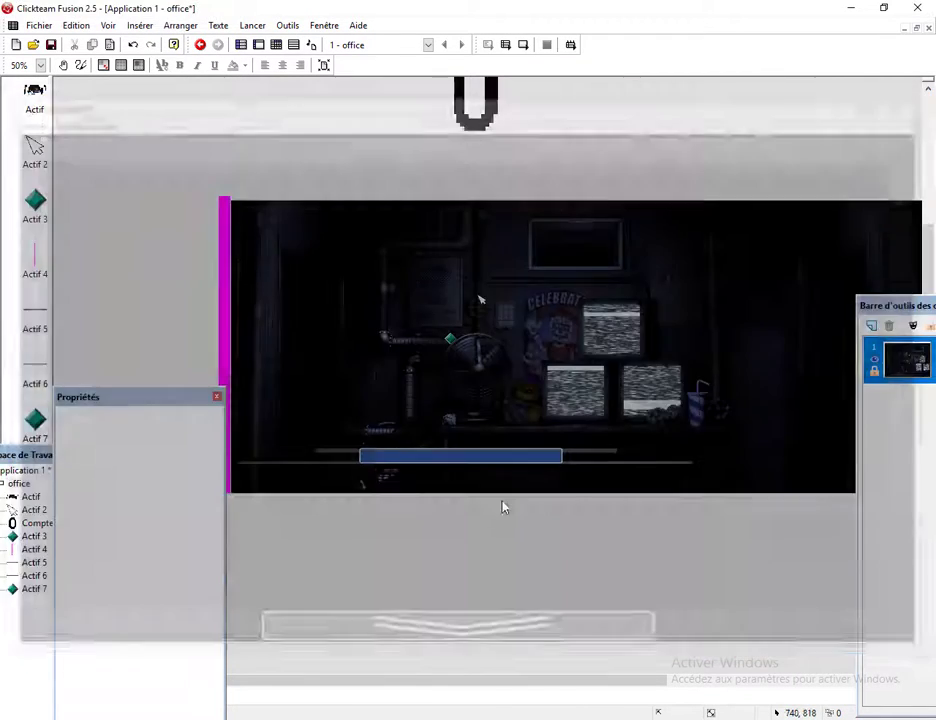
# Add a Toujours event that brings the cursor object Actif 2 to the front, then test-run the frame.
pyautogui.click(277, 47)
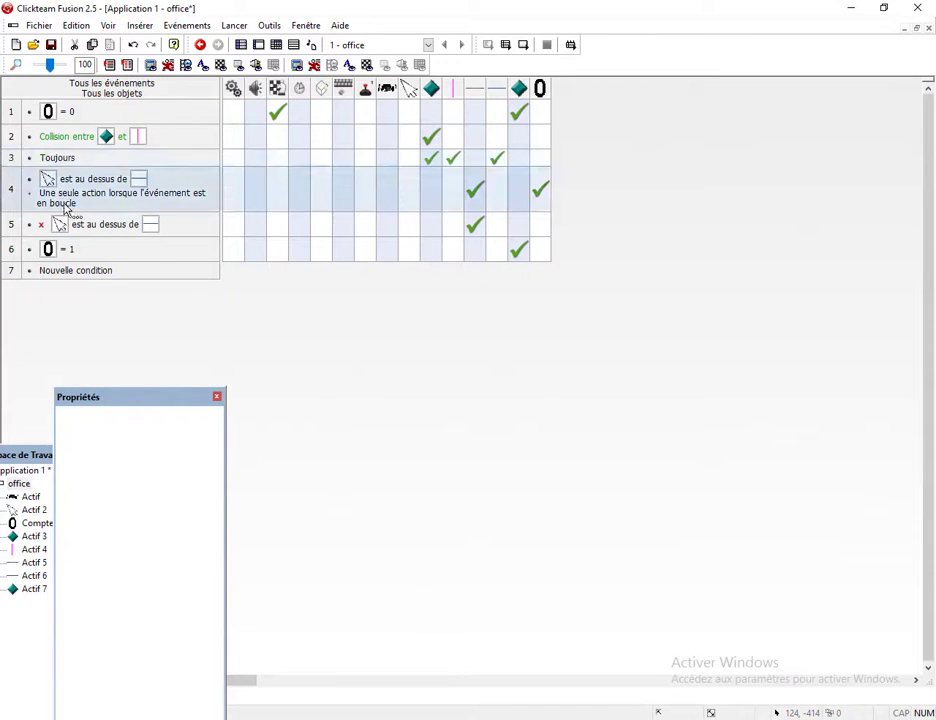
pyautogui.click(70, 270)
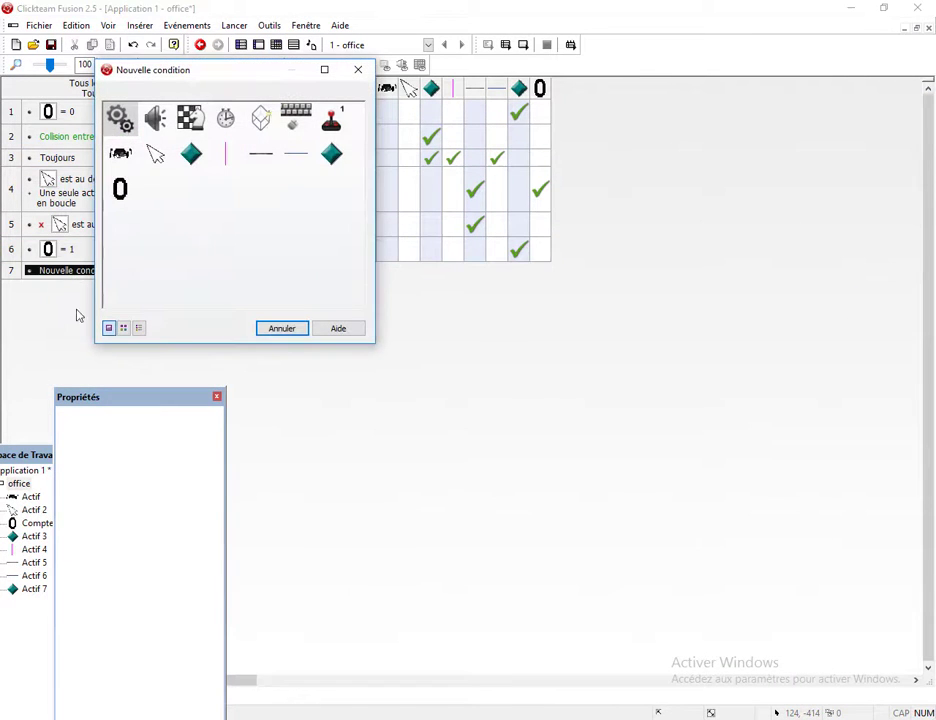
pyautogui.click(130, 122)
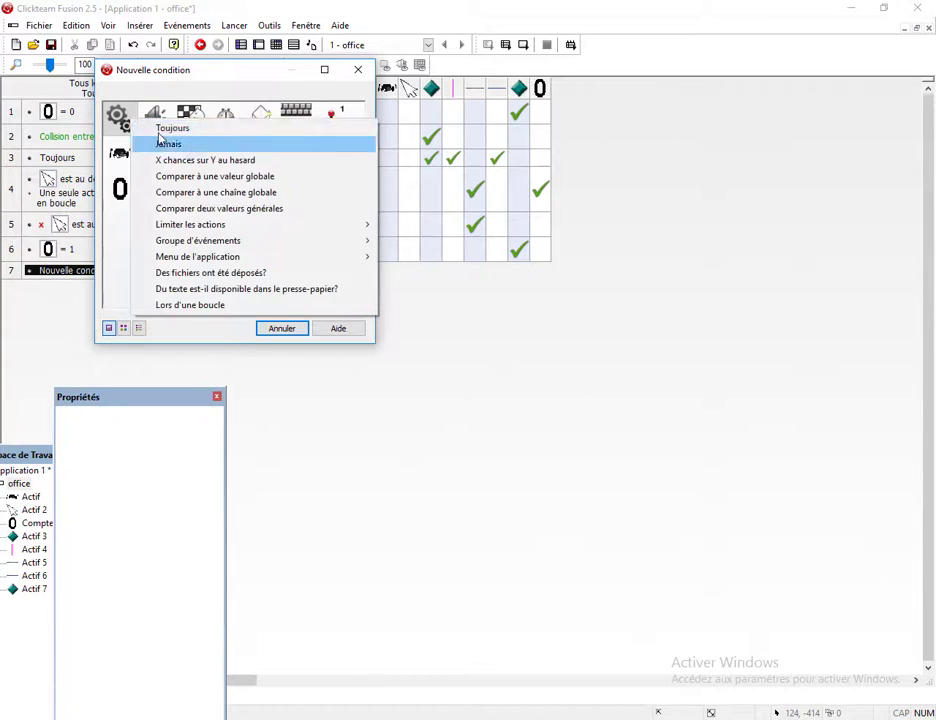
pyautogui.click(170, 130)
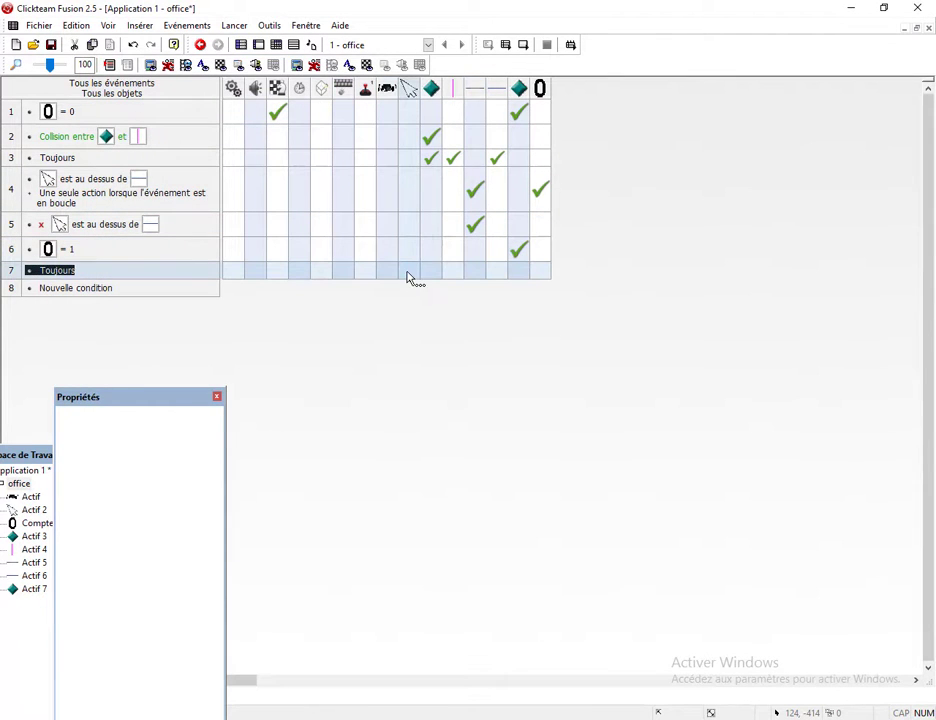
pyautogui.click(410, 272)
pyautogui.moveTo(518, 364)
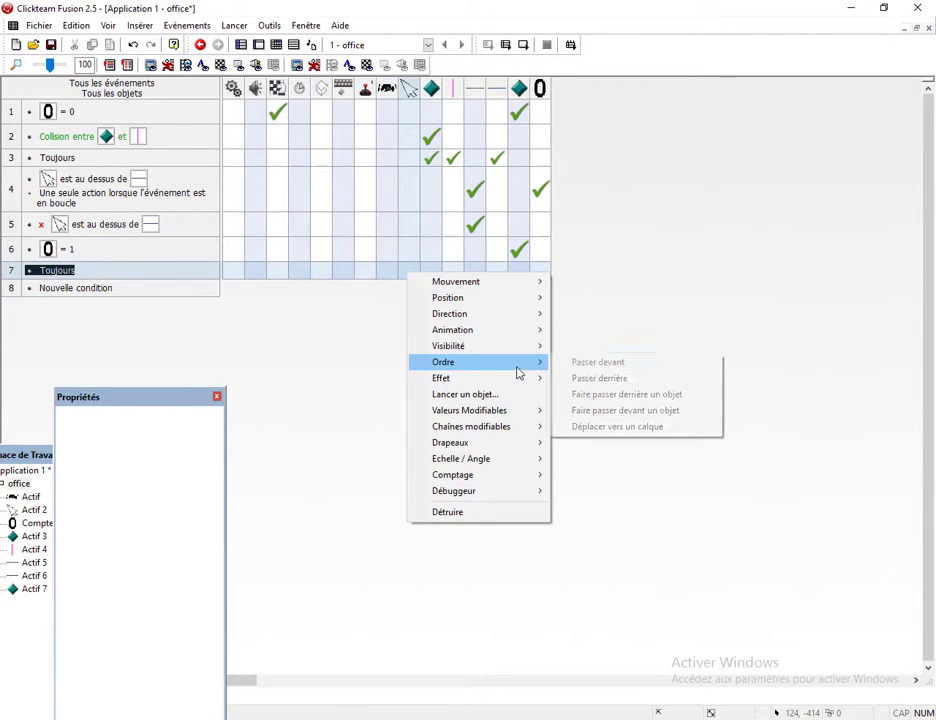
pyautogui.click(591, 364)
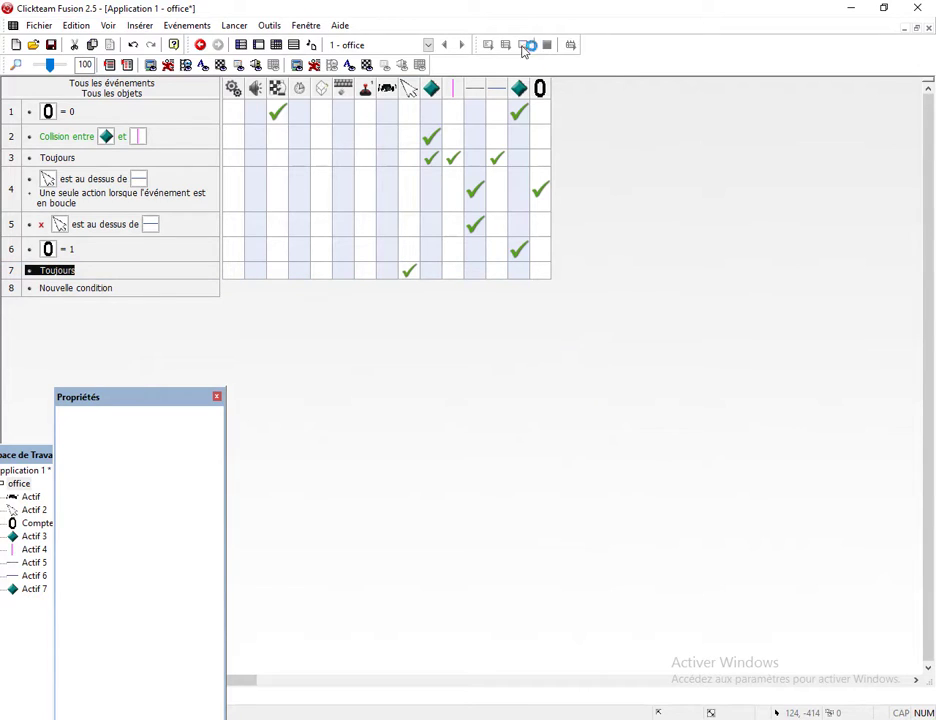
pyautogui.click(529, 45)
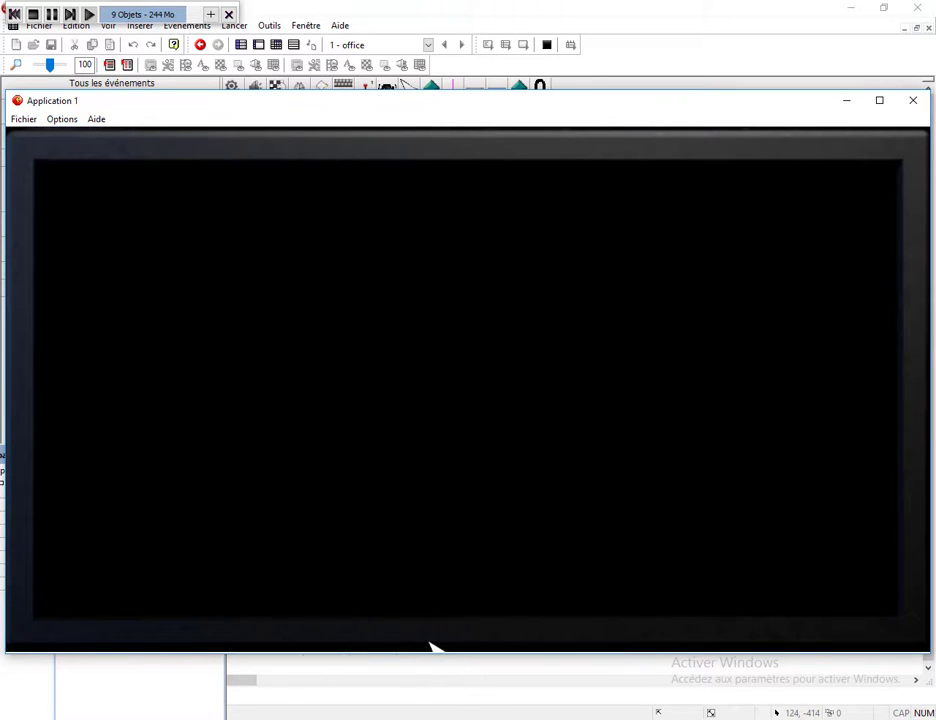
pyautogui.hotkey('alt', 'F4')
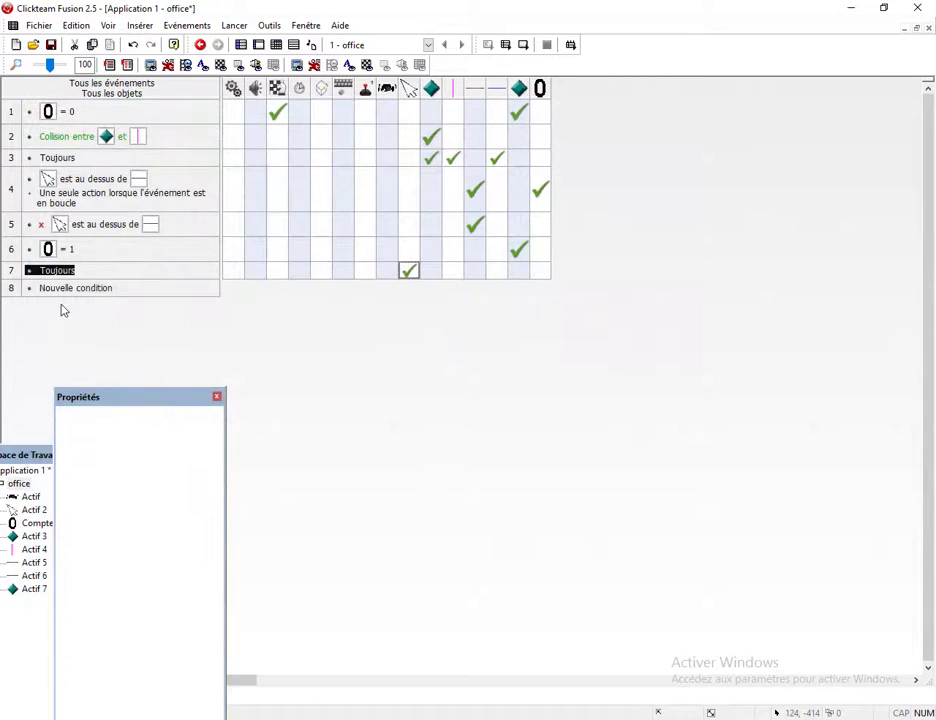
# Copy the counter = 1 condition into a new event and change its comparison to greater than or equal to 2.
pyautogui.click(70, 288)
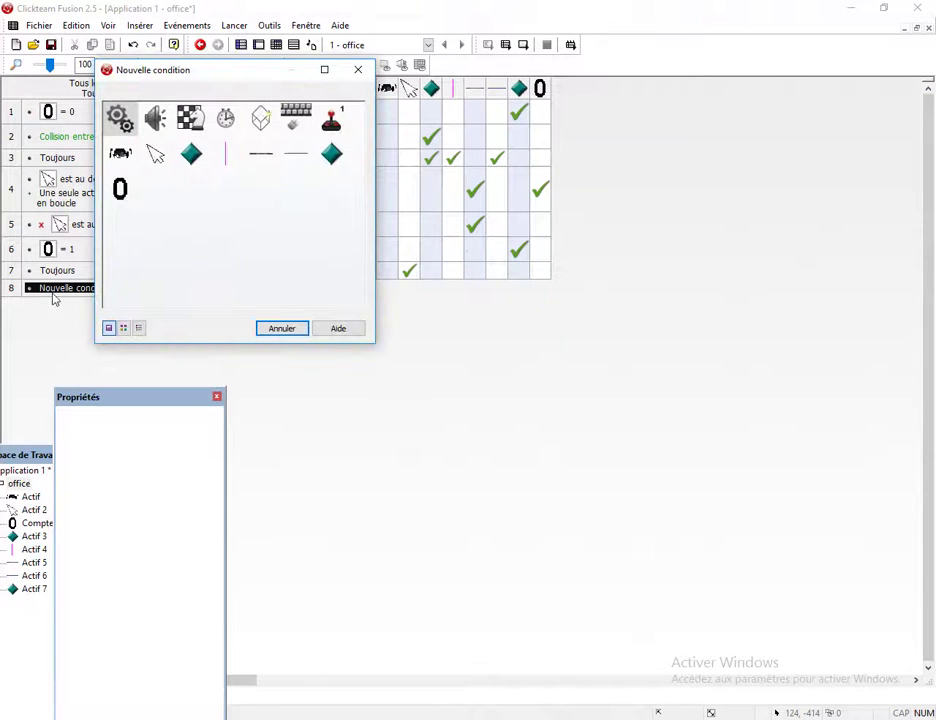
pyautogui.click(281, 329)
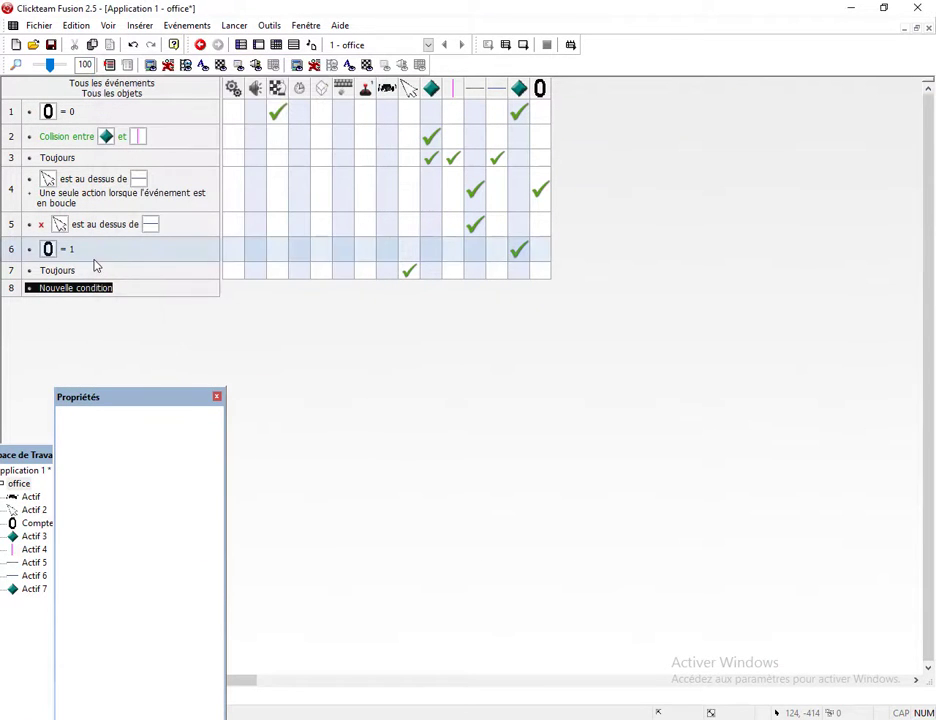
pyautogui.click(42, 249)
pyautogui.moveTo(38, 292); pyautogui.dragTo(40, 290)
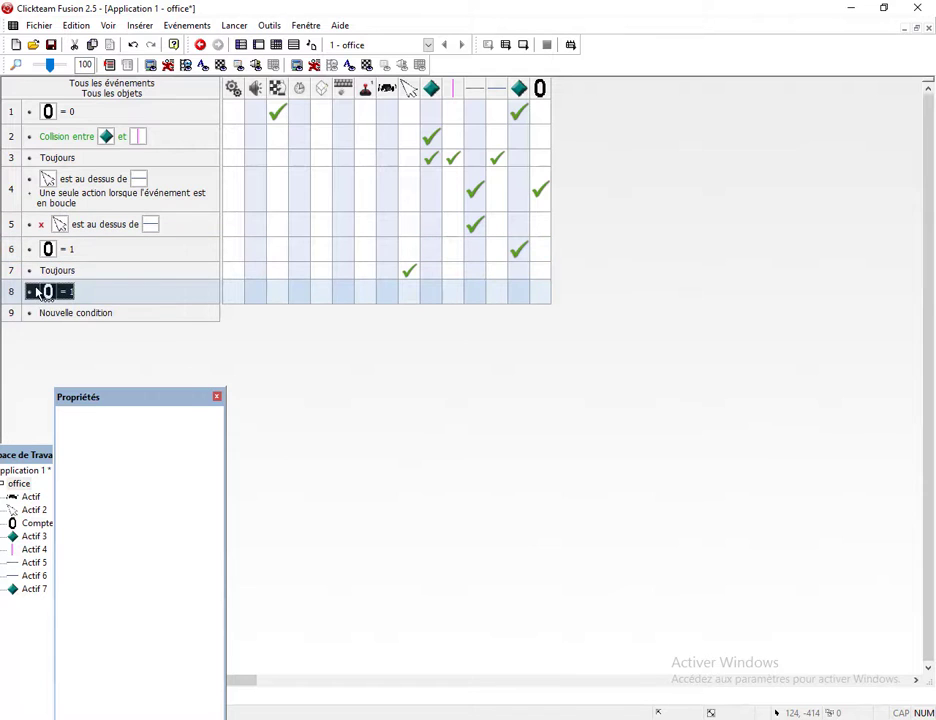
pyautogui.rightClick(40, 290)
pyautogui.click(100, 297)
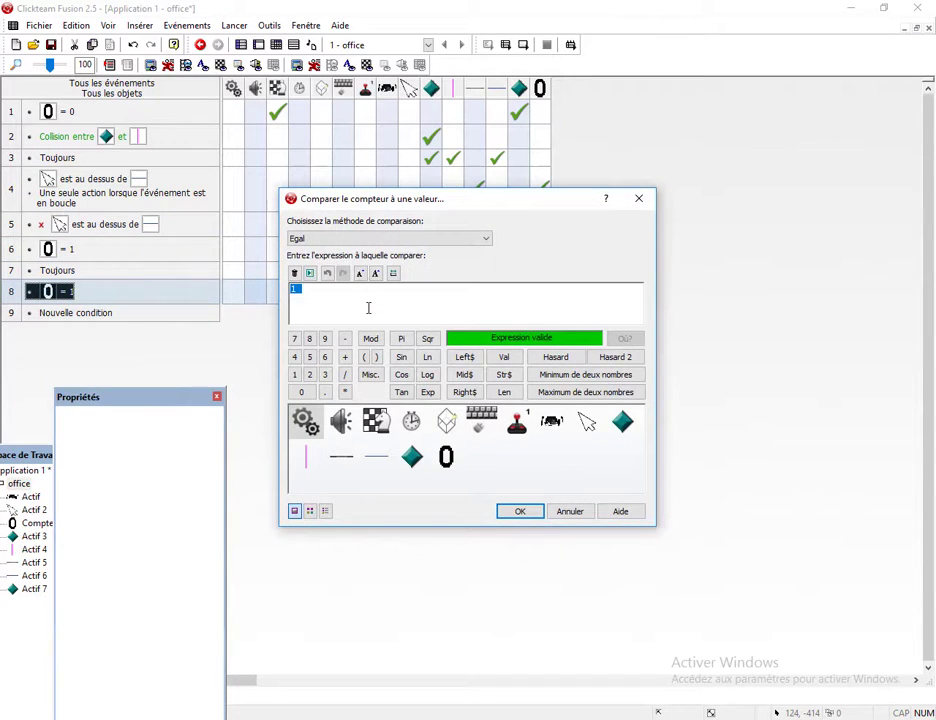
pyautogui.click(341, 239)
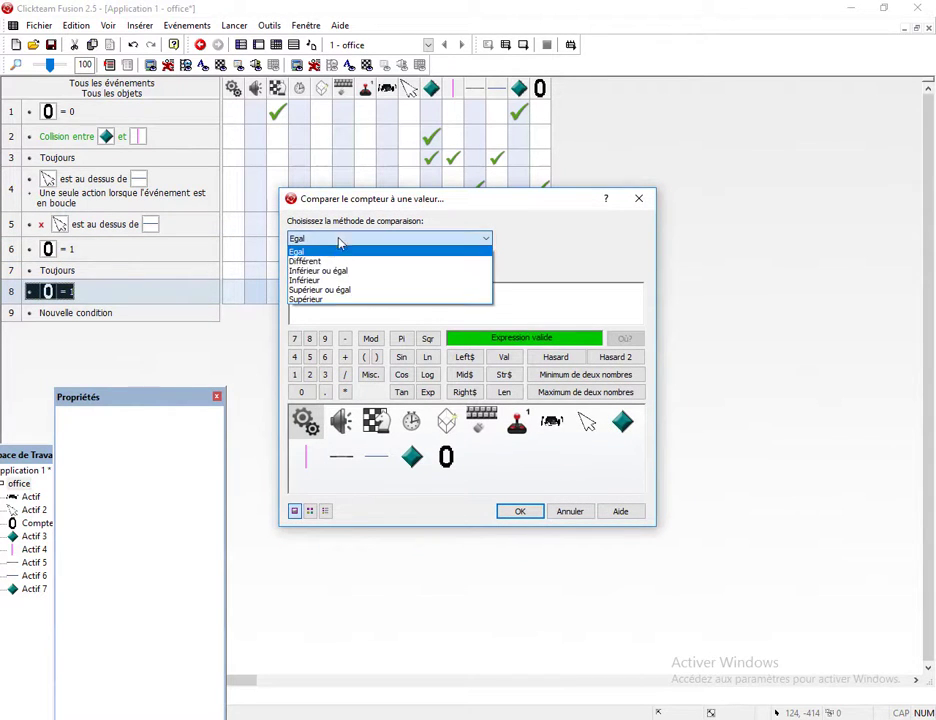
pyautogui.click(347, 290)
pyautogui.click(514, 513)
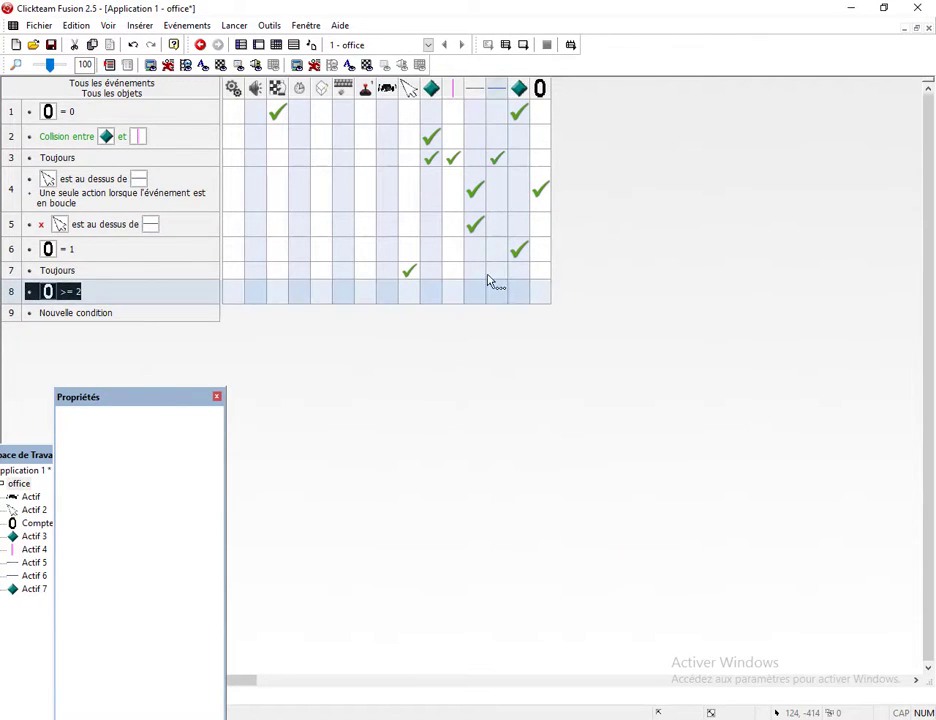
# Copy all eight images of Actif 7's Arrêté animation into its empty Marche animation.
pyautogui.click(259, 45)
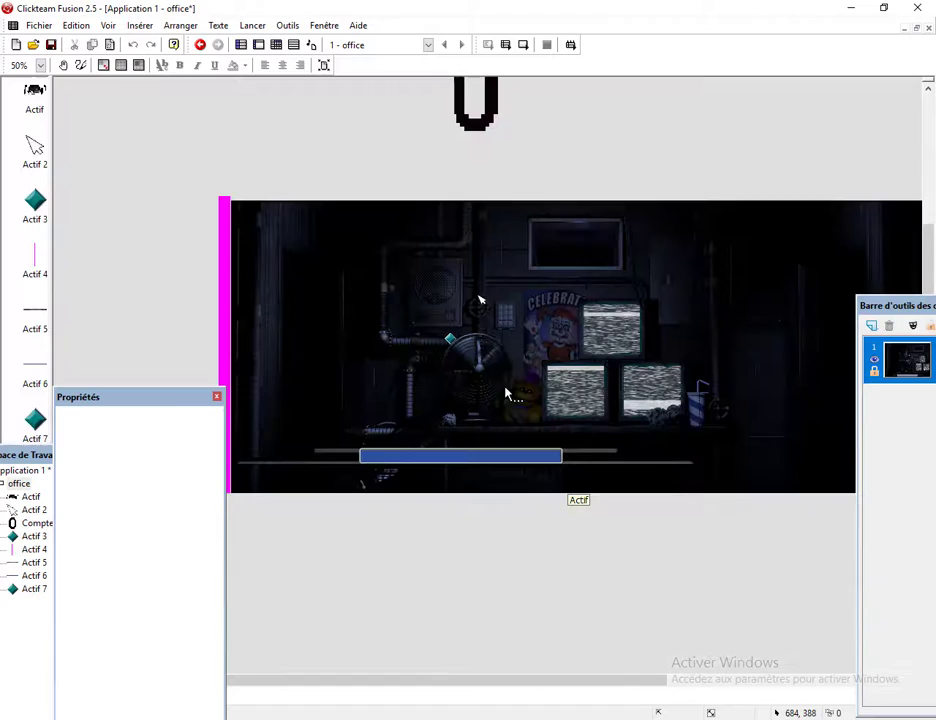
pyautogui.doubleClick(612, 462)
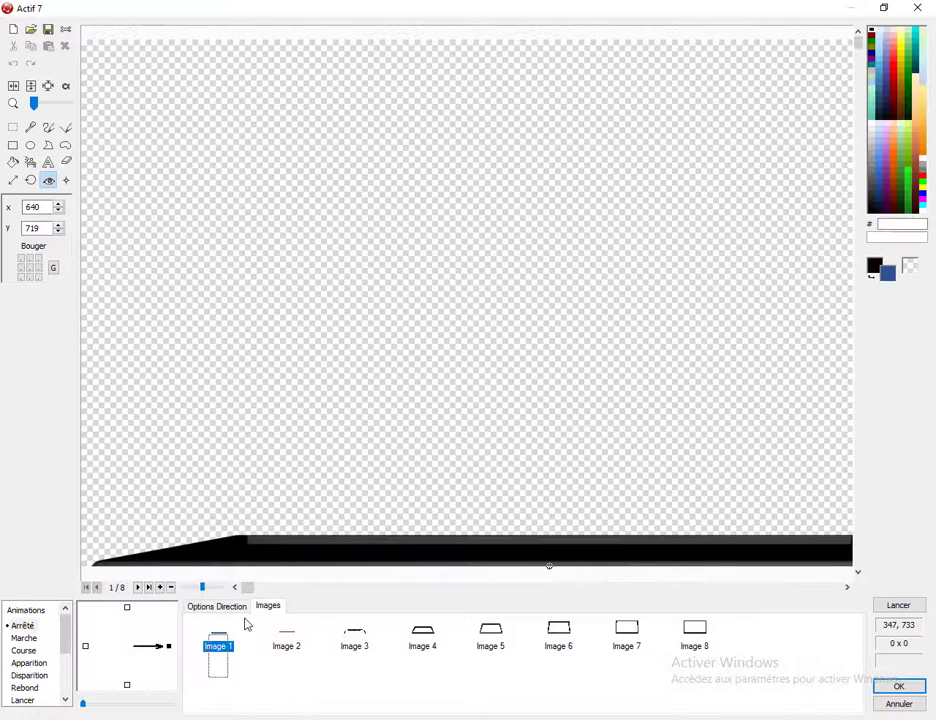
pyautogui.moveTo(209, 679); pyautogui.dragTo(717, 641)
pyautogui.press('Delete')
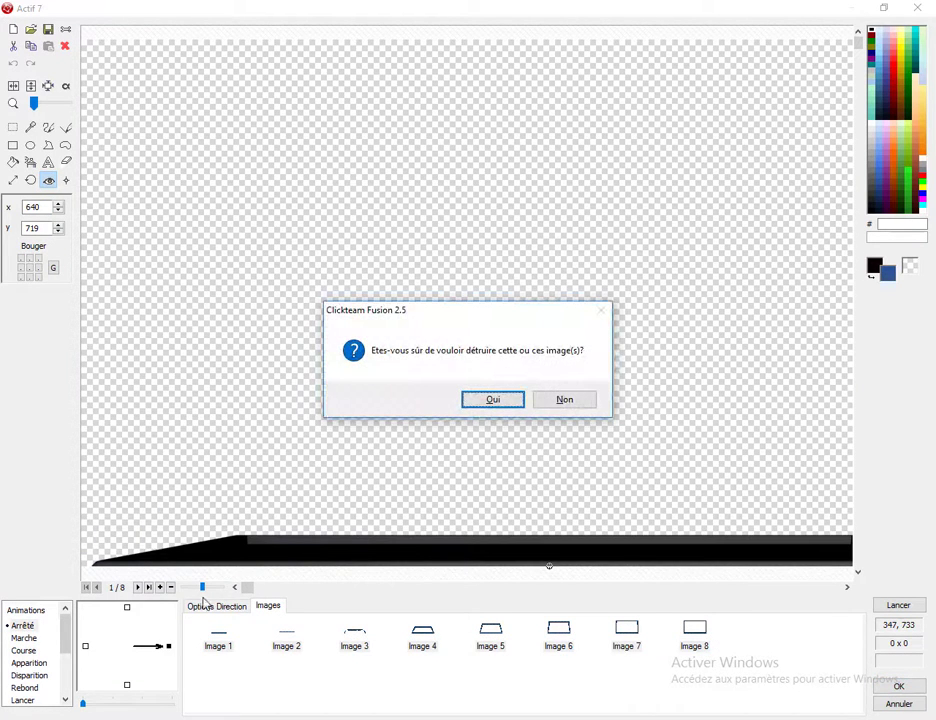
pyautogui.click(564, 399)
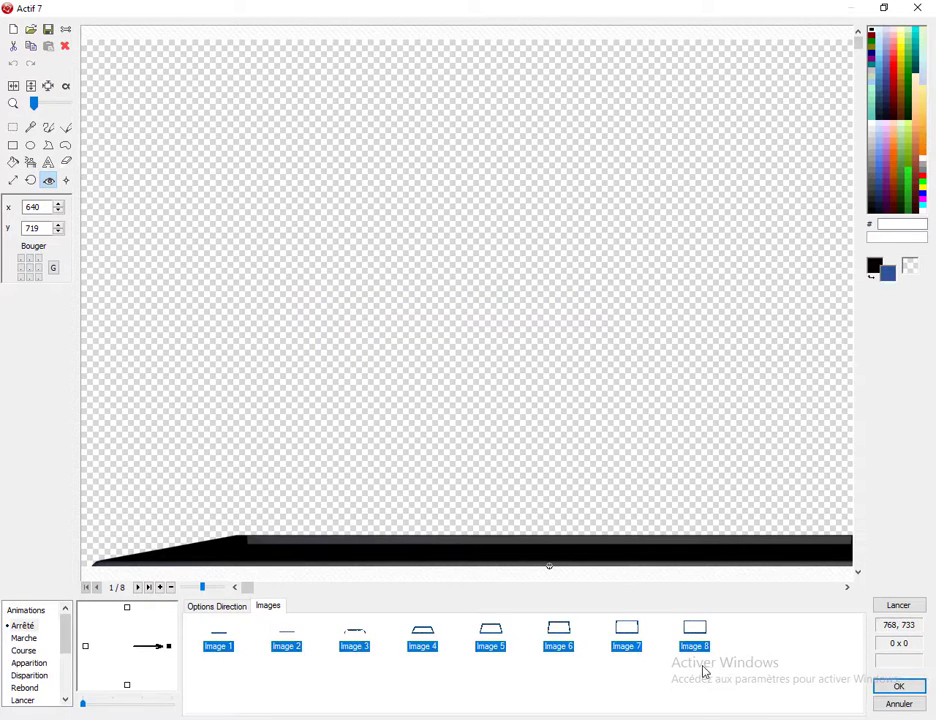
pyautogui.click(25, 638)
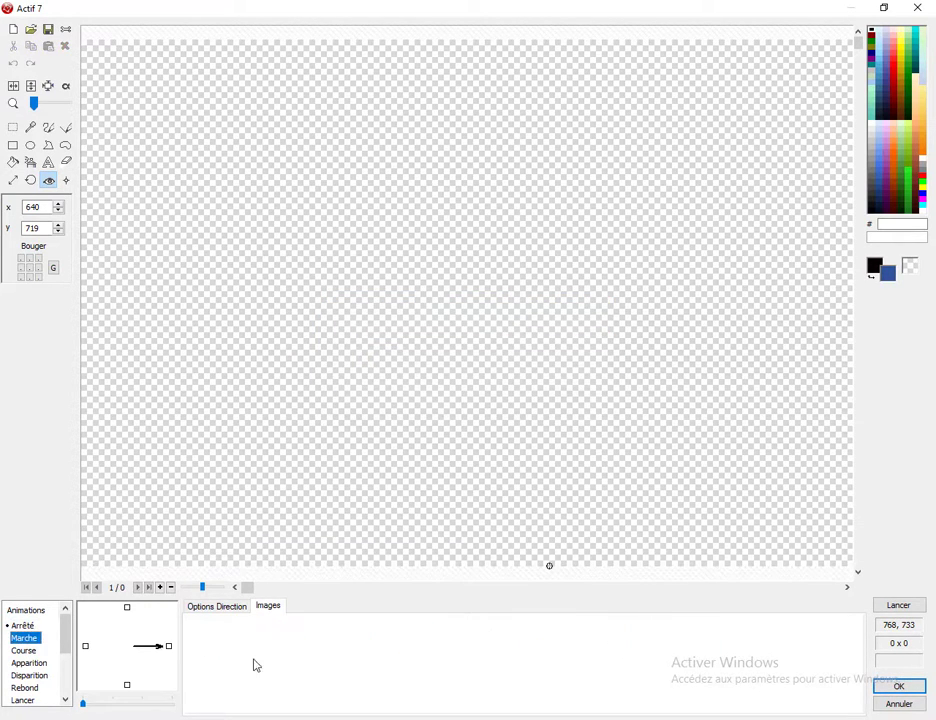
pyautogui.hotkey('ctrl', 'v')
# Reverse the order of the eight images in Actif 7's Marche animation, preview the playback, and accept the changes.
pyautogui.moveTo(702, 636); pyautogui.dragTo(216, 640)
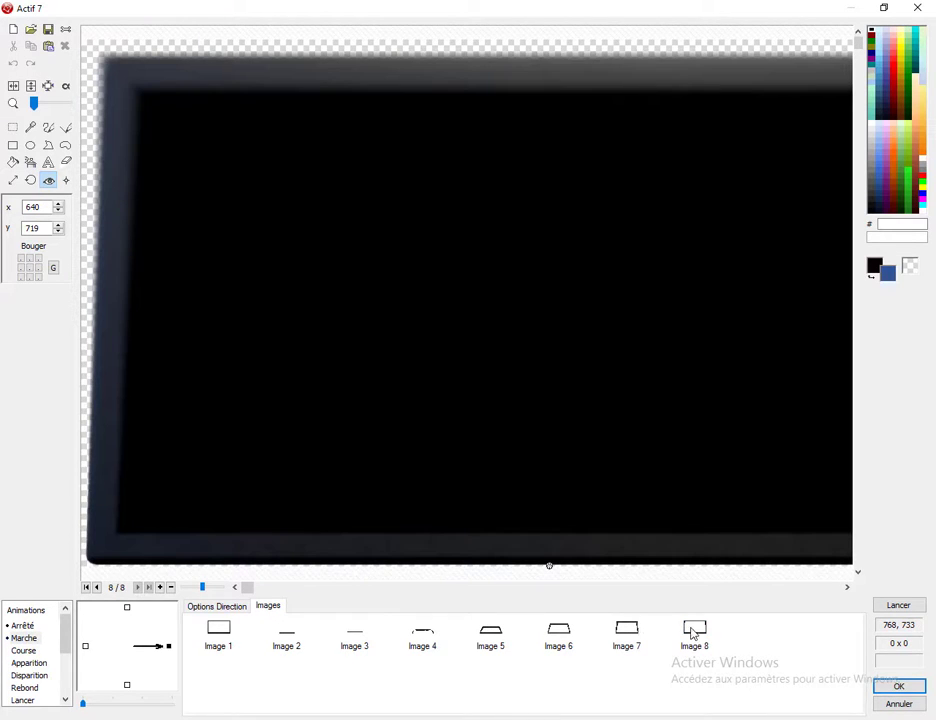
pyautogui.moveTo(287, 637); pyautogui.dragTo(286, 637)
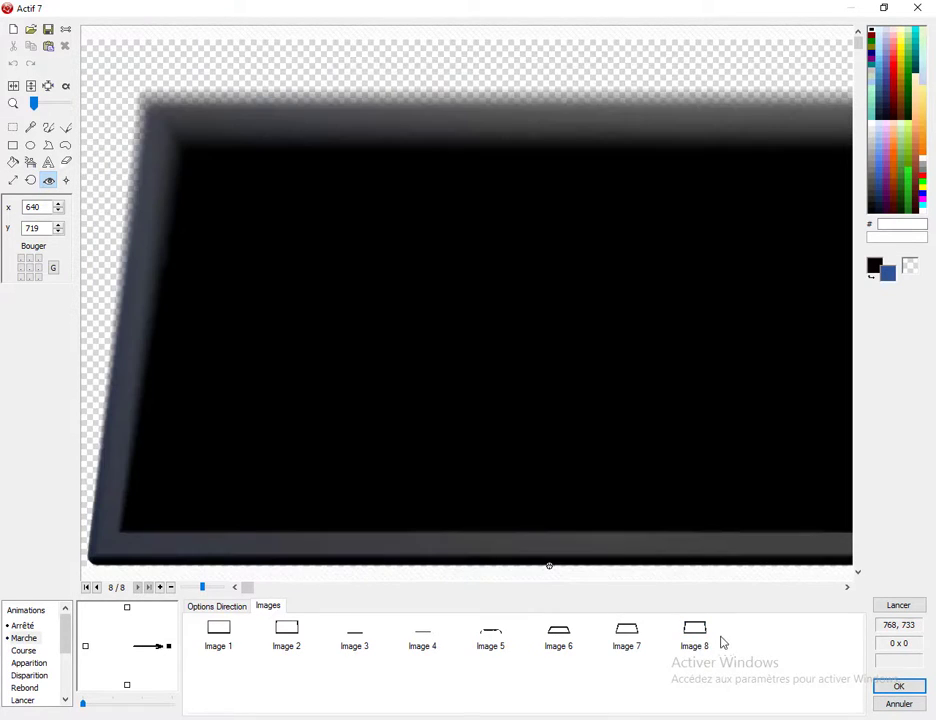
pyautogui.moveTo(359, 645); pyautogui.dragTo(357, 643)
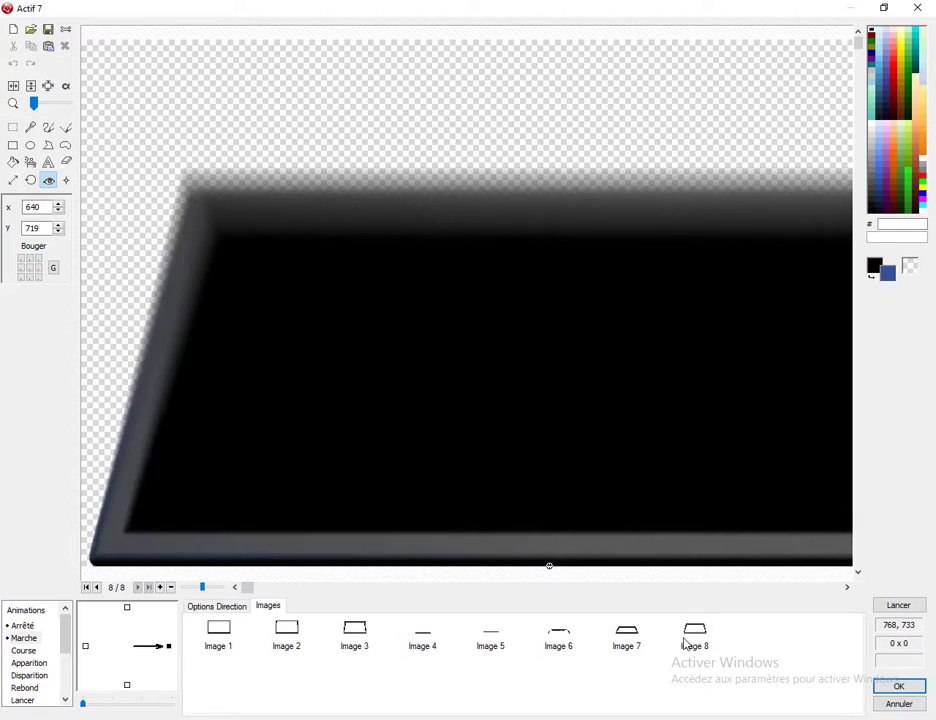
pyautogui.moveTo(435, 651); pyautogui.dragTo(433, 648)
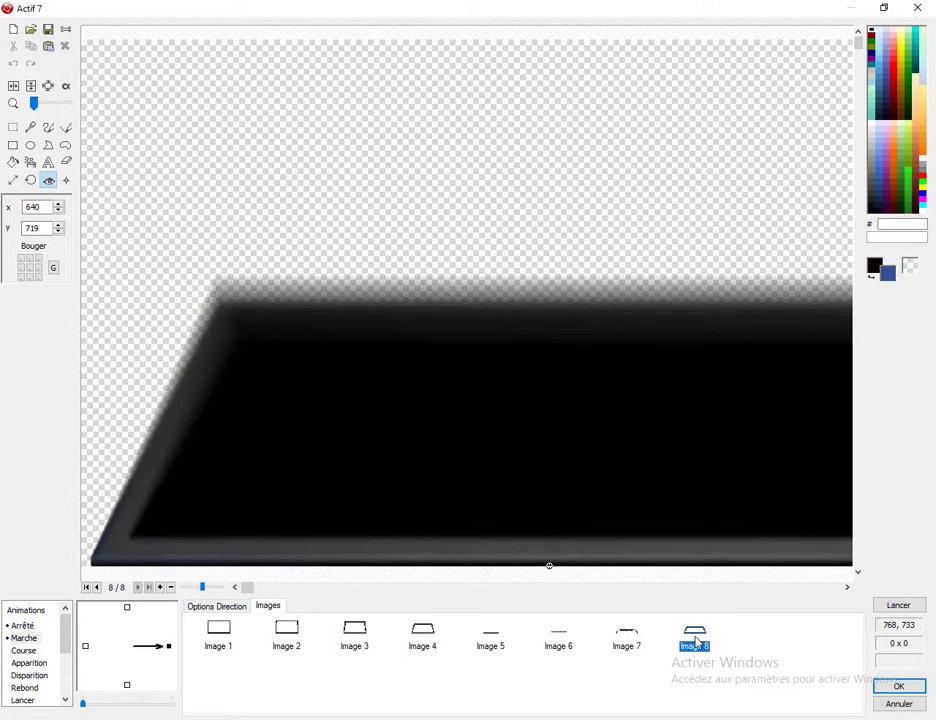
pyautogui.moveTo(502, 650); pyautogui.dragTo(500, 648)
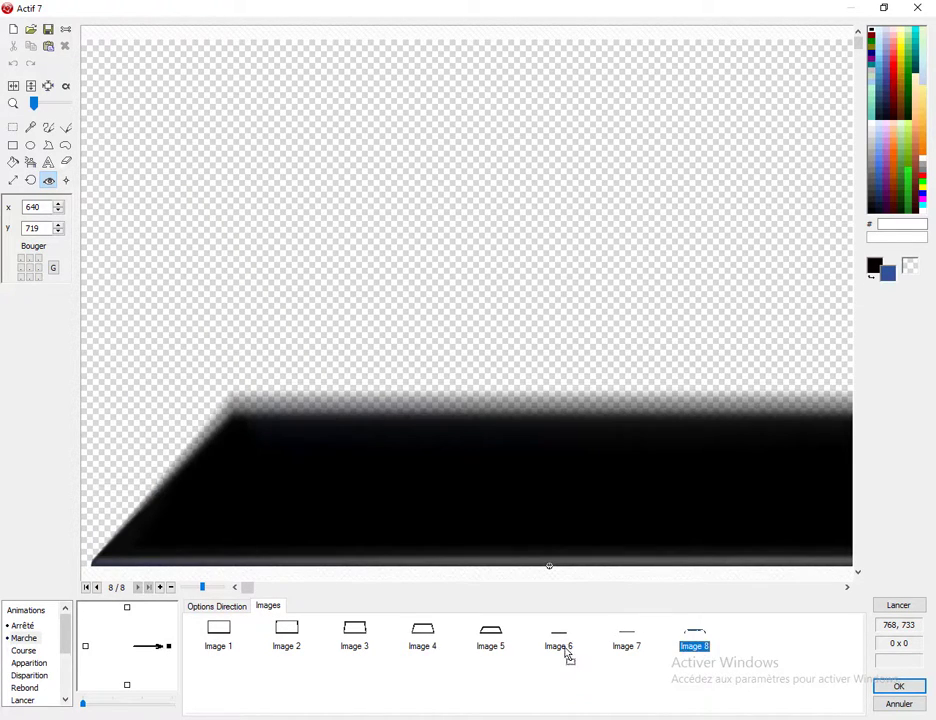
pyautogui.moveTo(567, 655); pyautogui.dragTo(565, 652)
pyautogui.moveTo(636, 645); pyautogui.dragTo(634, 644)
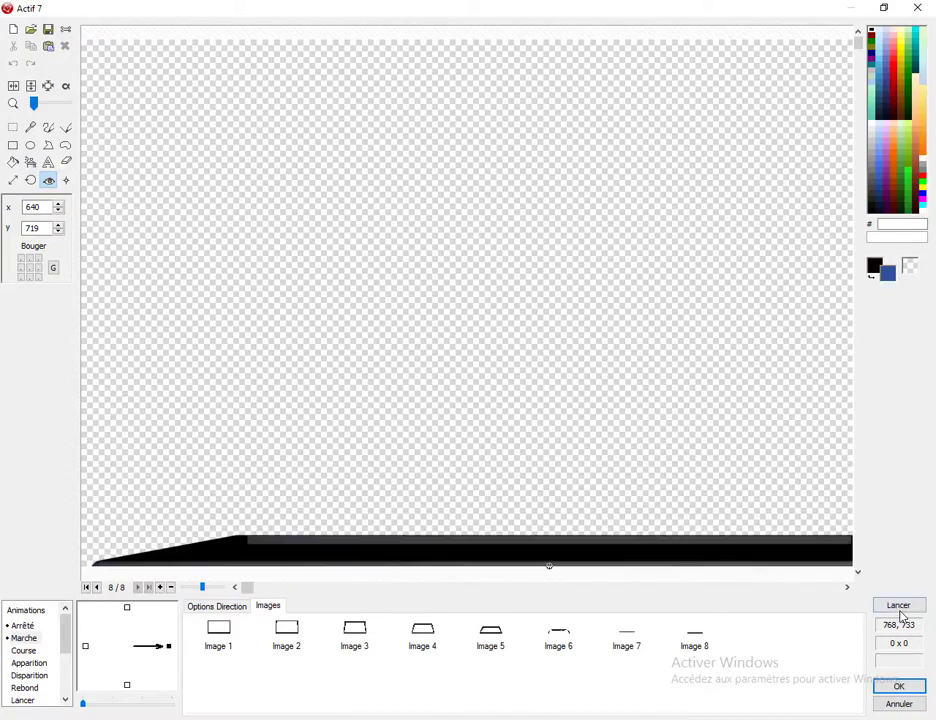
pyautogui.click(898, 605)
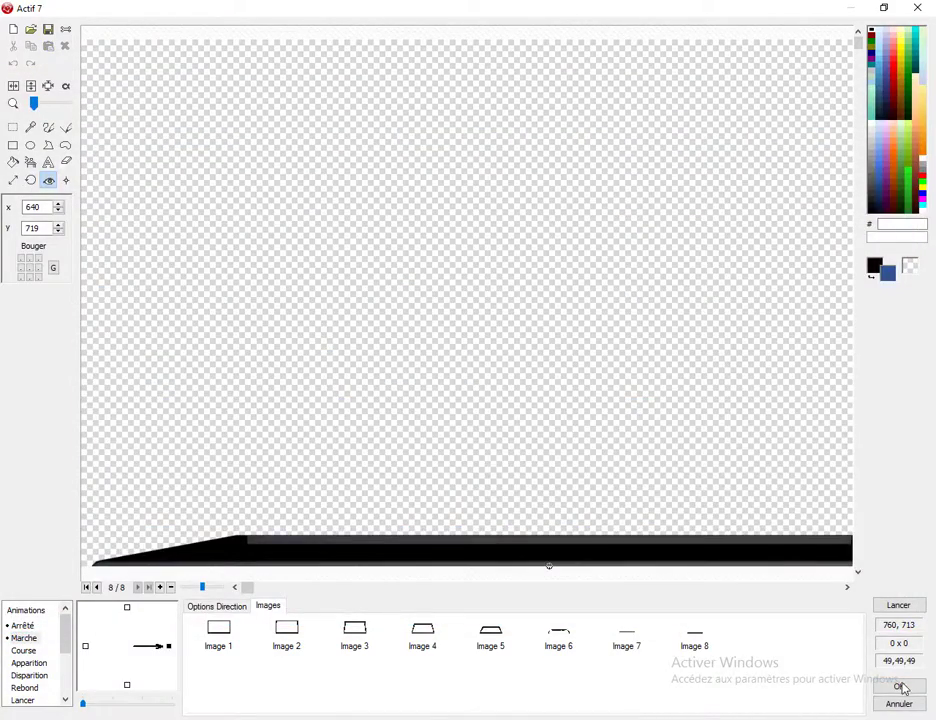
pyautogui.click(898, 686)
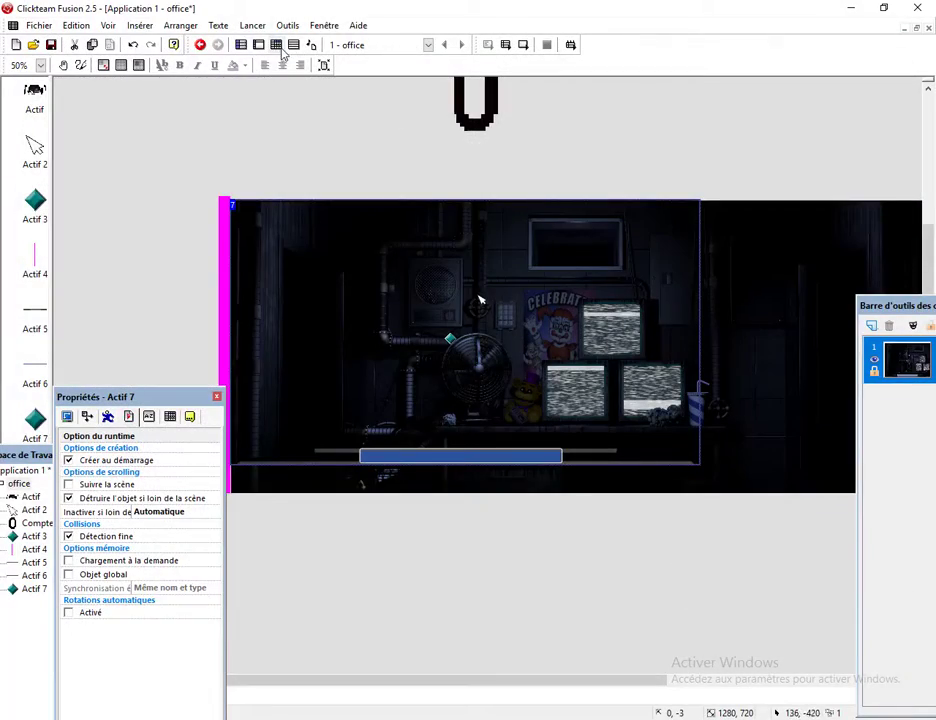
# Add an event in the event editor that tests whether Actif 7's Arrêté animation has just finished.
pyautogui.click(277, 46)
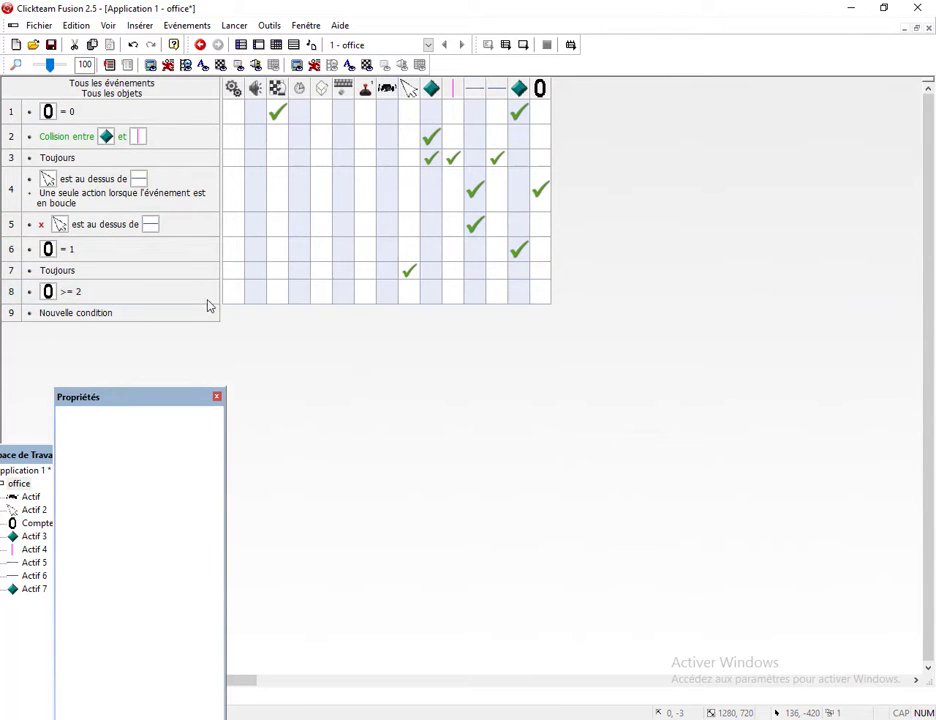
pyautogui.click(60, 316)
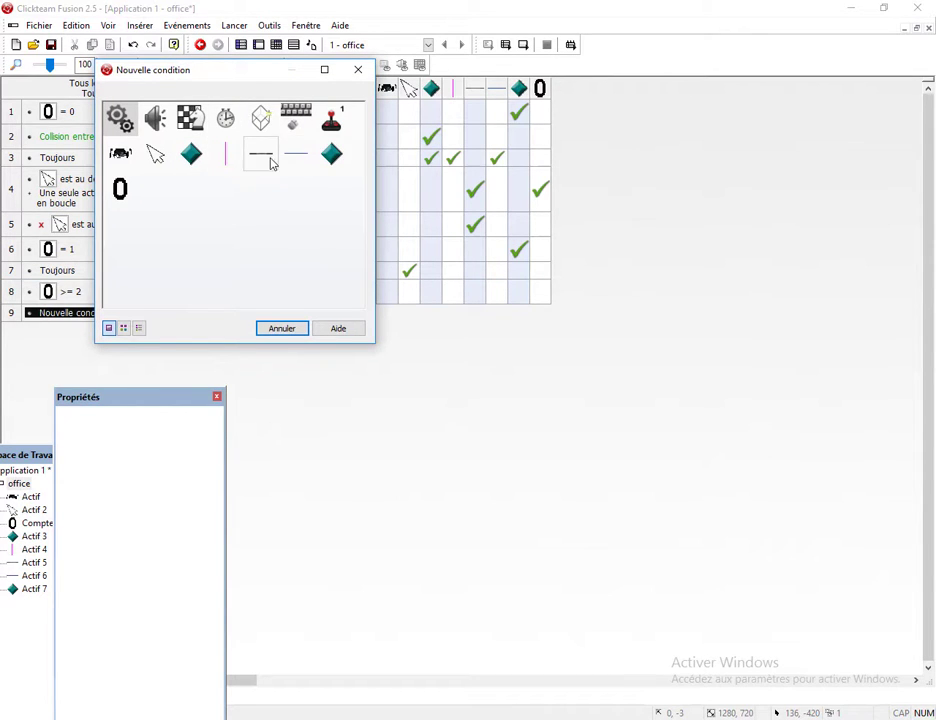
pyautogui.rightClick(324, 165)
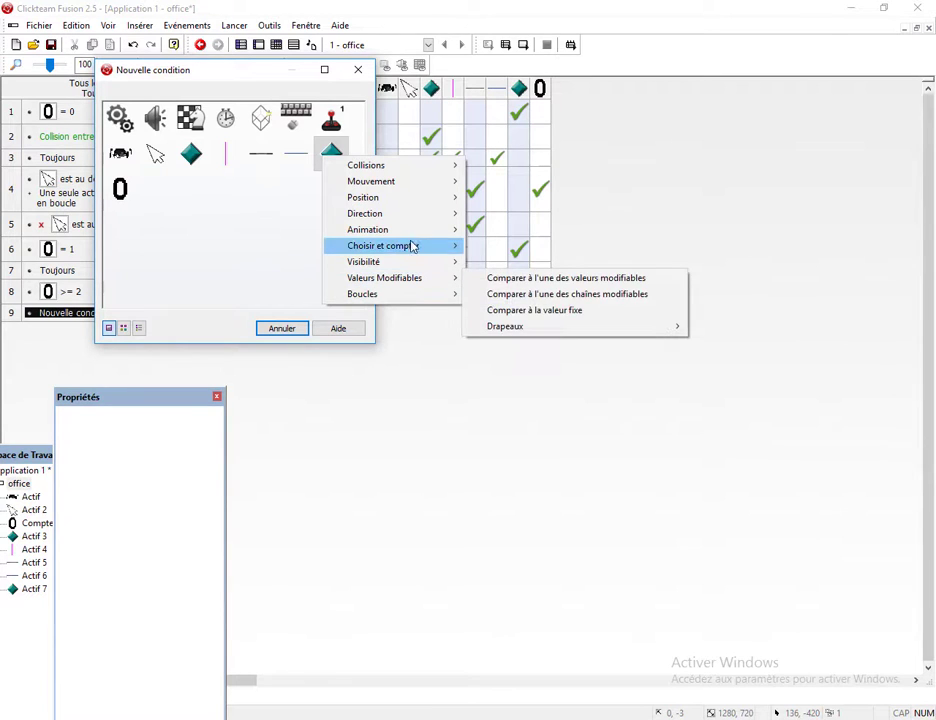
pyautogui.moveTo(417, 233)
pyautogui.click(514, 248)
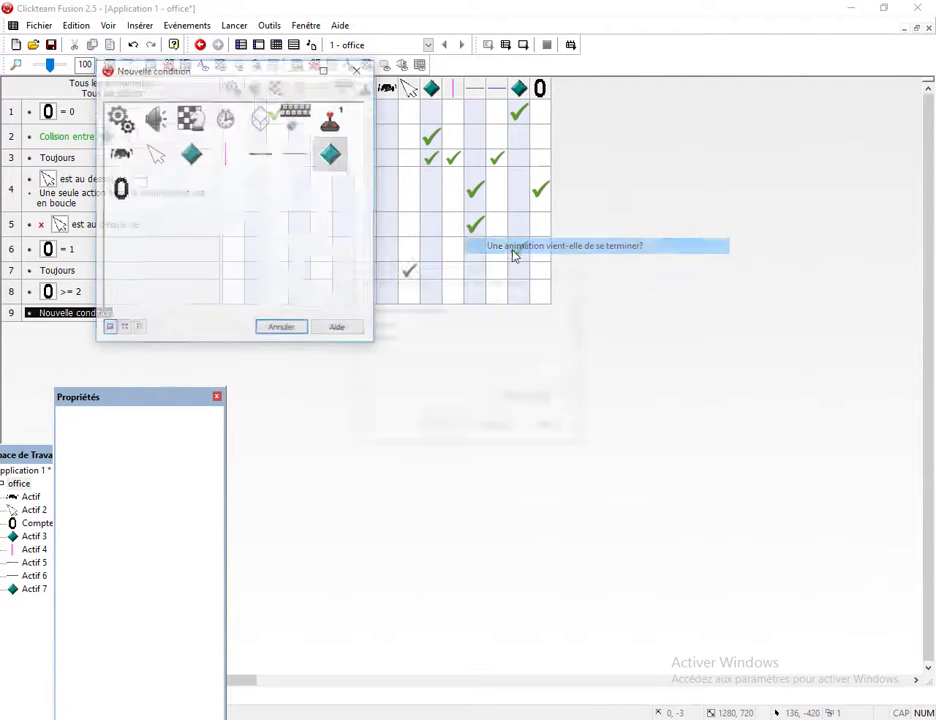
pyautogui.doubleClick(380, 326)
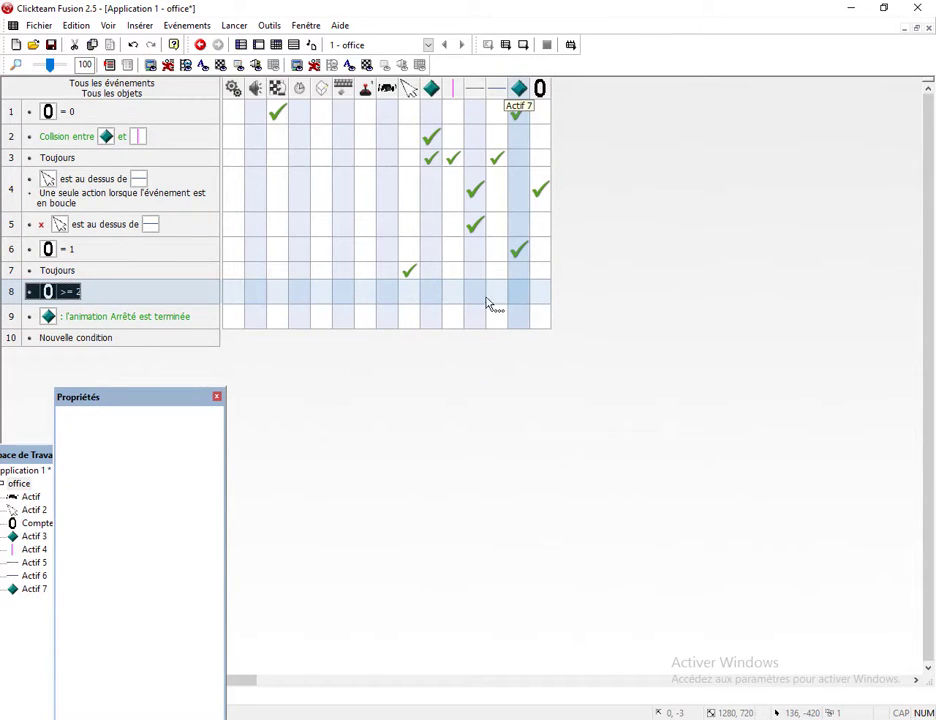
# Add an action to the counter >= 2 event that changes Actif 7's animation sequence to Marche.
pyautogui.rightClick(520, 298)
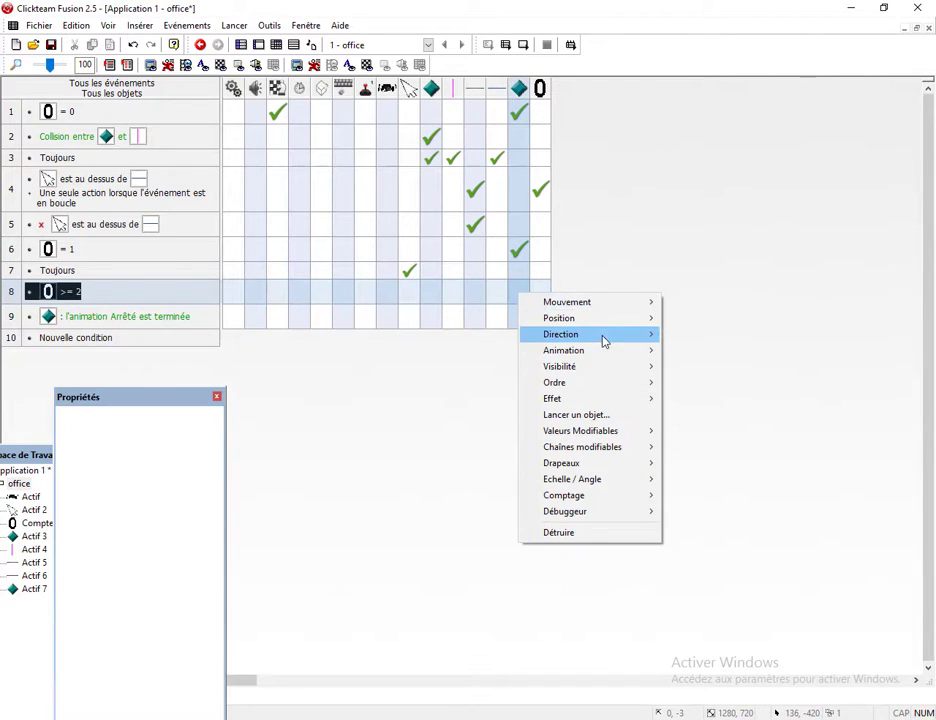
pyautogui.moveTo(606, 350)
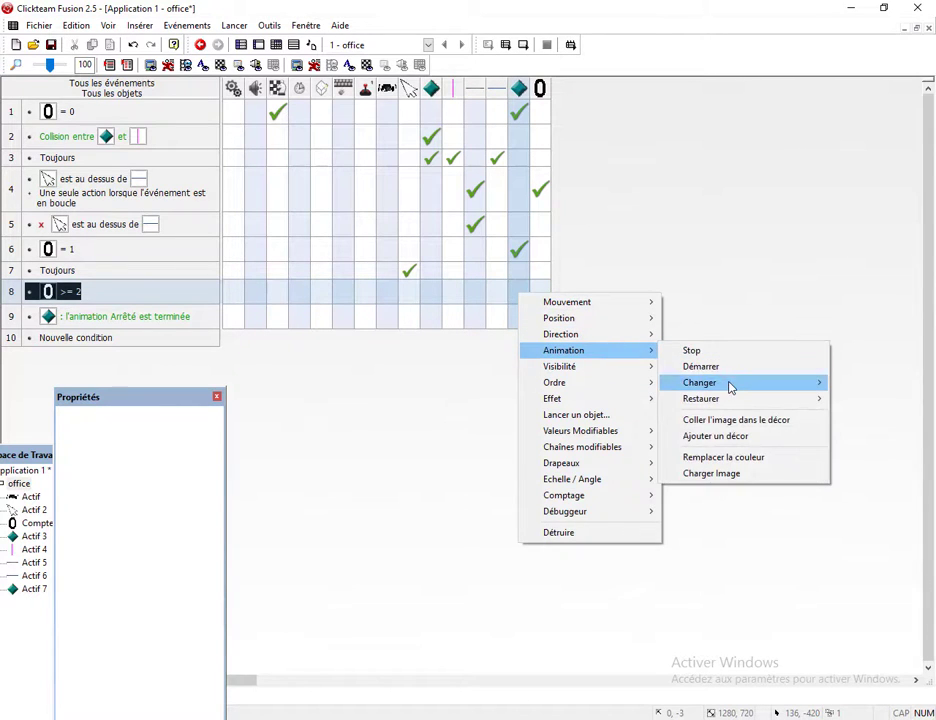
pyautogui.moveTo(787, 392)
pyautogui.click(568, 382)
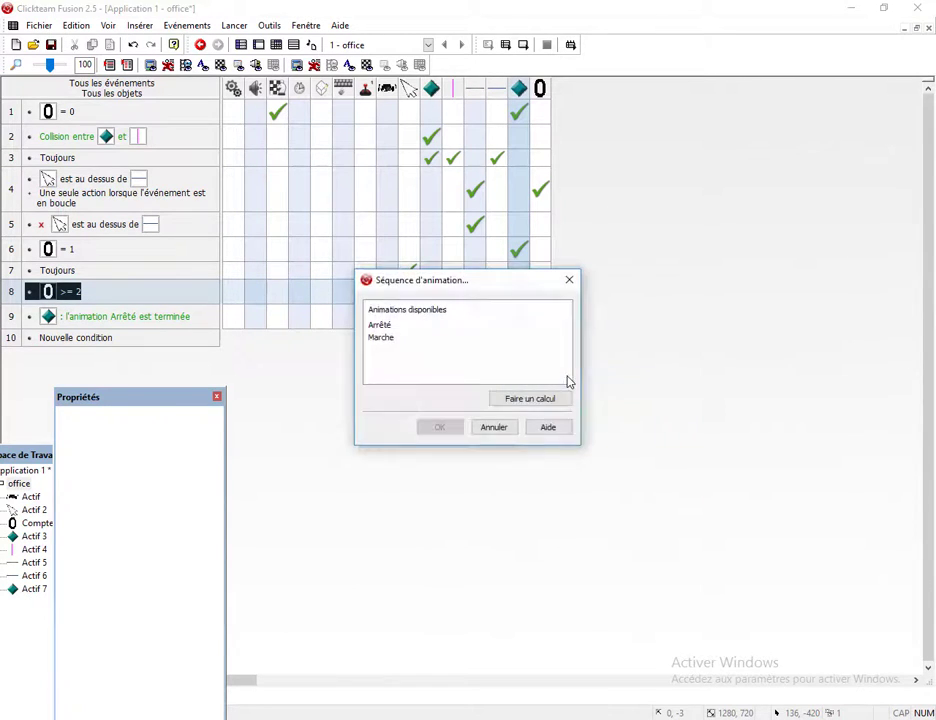
pyautogui.doubleClick(381, 338)
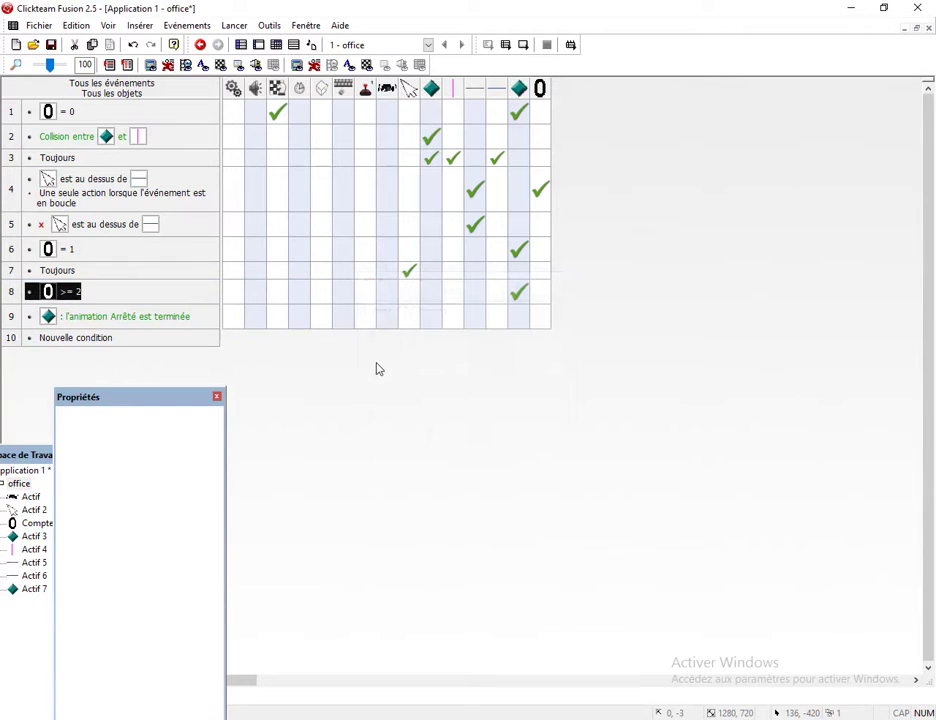
# Add an event that tests whether Actif 7's Marche animation has just finished.
pyautogui.click(84, 339)
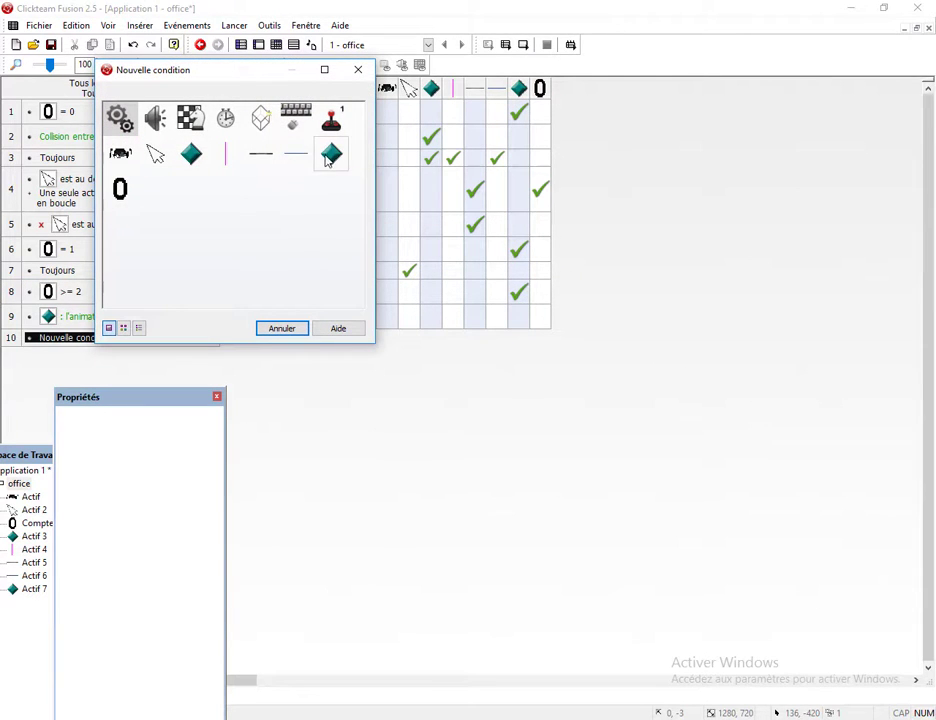
pyautogui.click(330, 156)
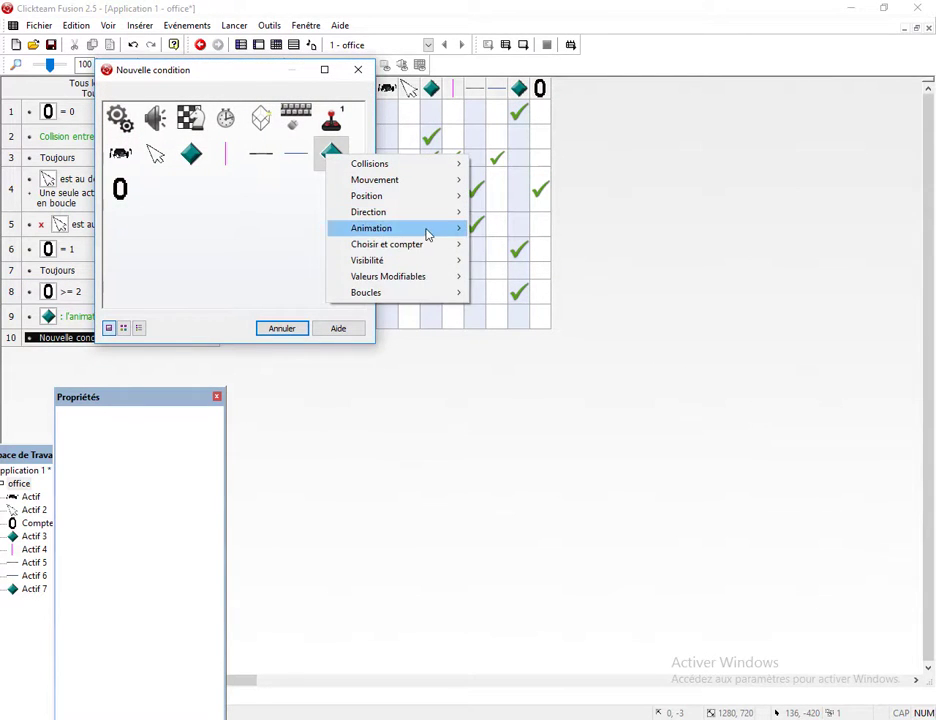
pyautogui.moveTo(428, 233)
pyautogui.click(521, 246)
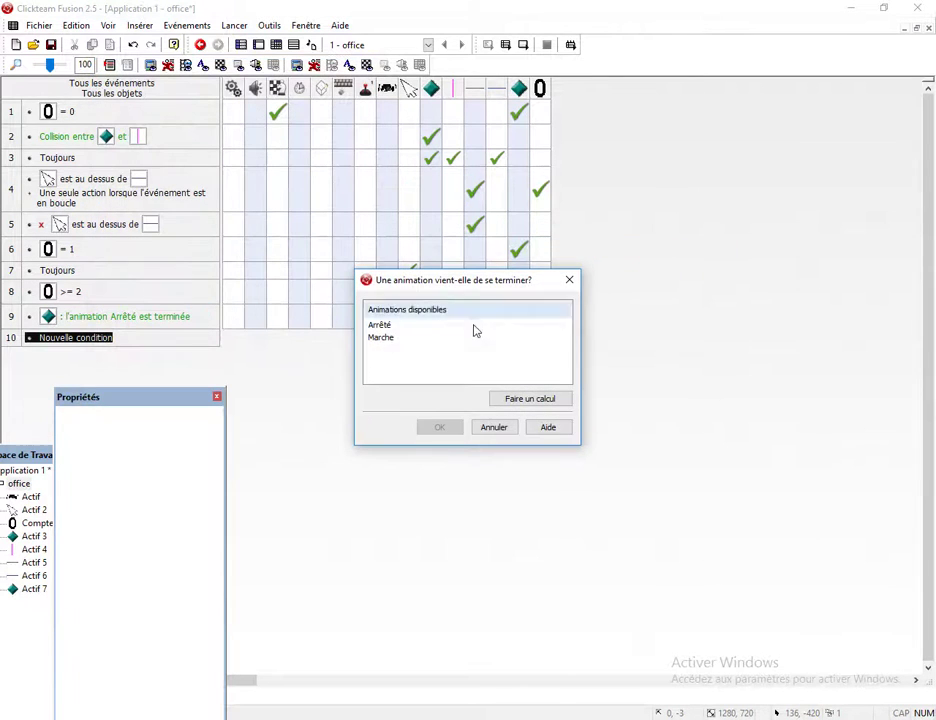
pyautogui.doubleClick(380, 338)
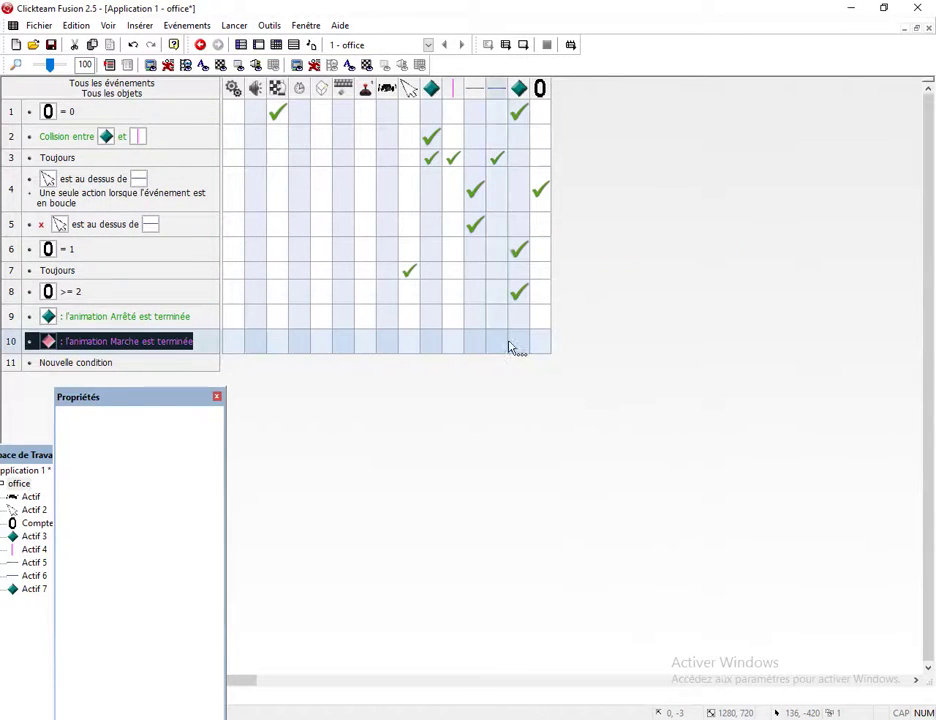
# Add a Changer le compteur action to the Marche-finished event, accepting the default value.
pyautogui.click(546, 350)
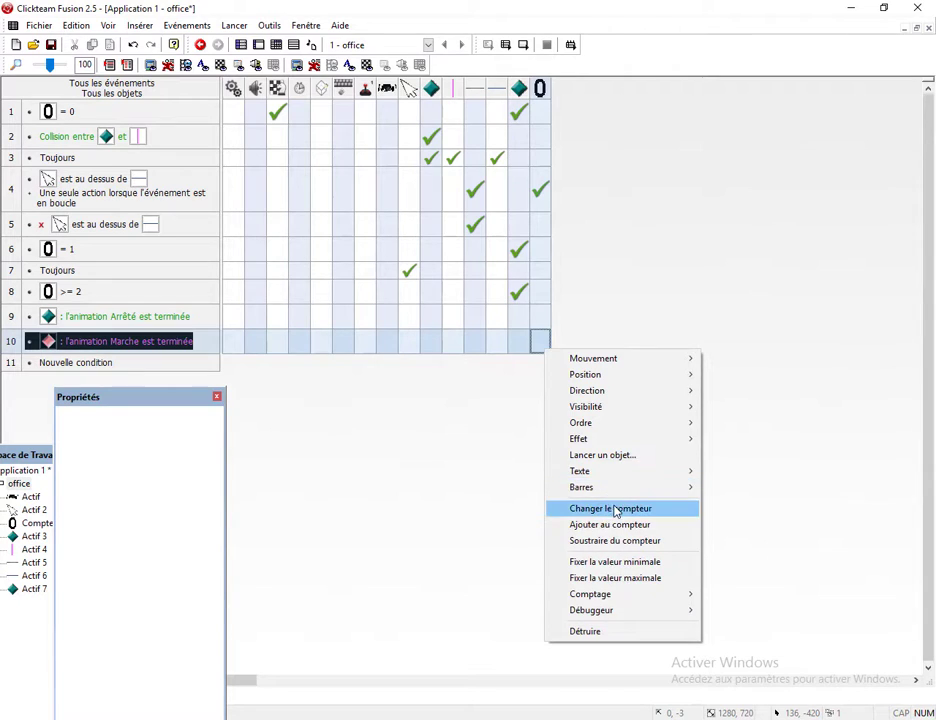
pyautogui.click(612, 509)
pyautogui.press('Return')
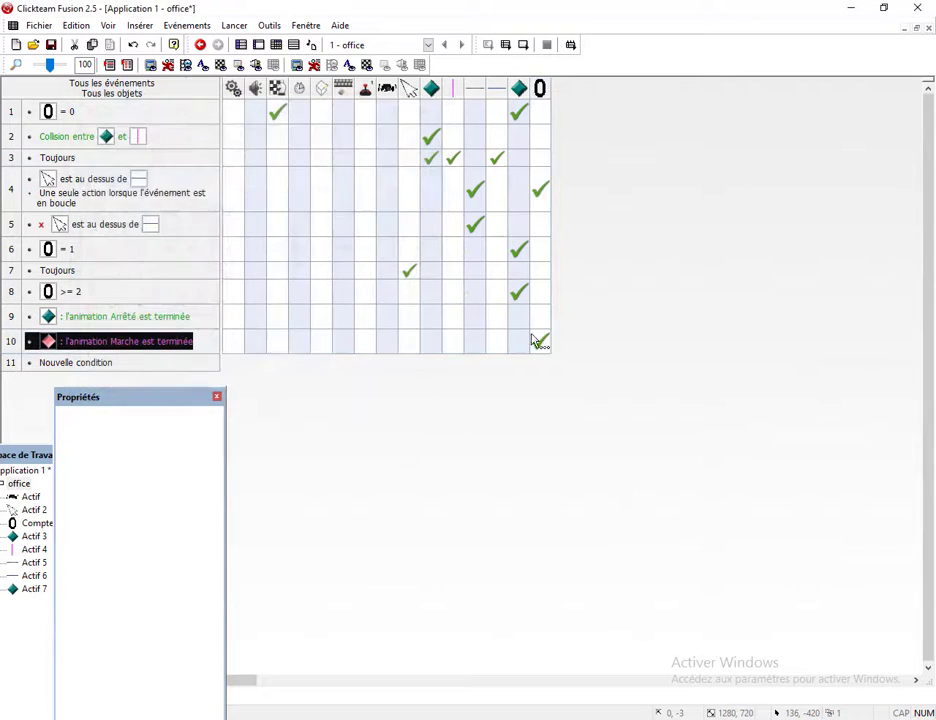
# Add an action to the counter = 0 event that changes Actif 7's animation sequence to Arrêté.
pyautogui.click(518, 121)
pyautogui.moveTo(612, 180)
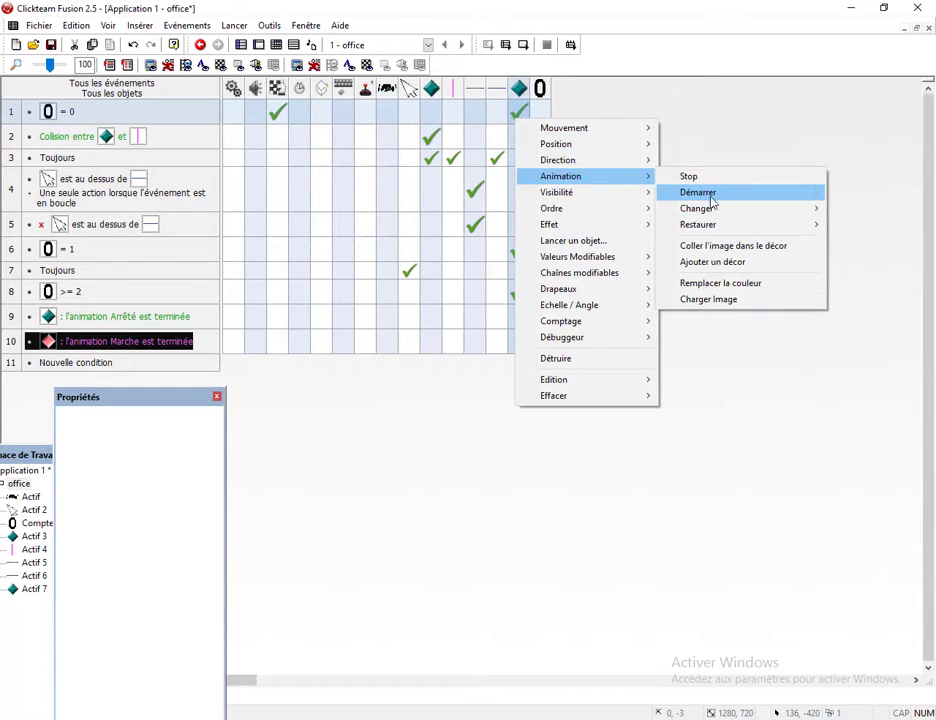
pyautogui.moveTo(688, 209)
pyautogui.click(600, 209)
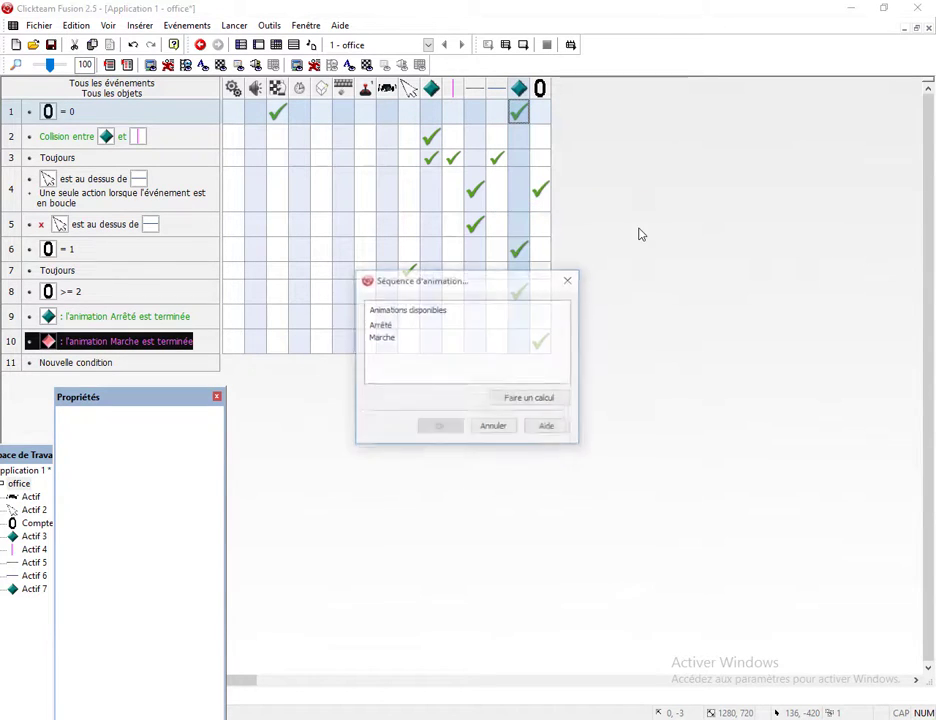
pyautogui.click(378, 324)
pyautogui.click(438, 425)
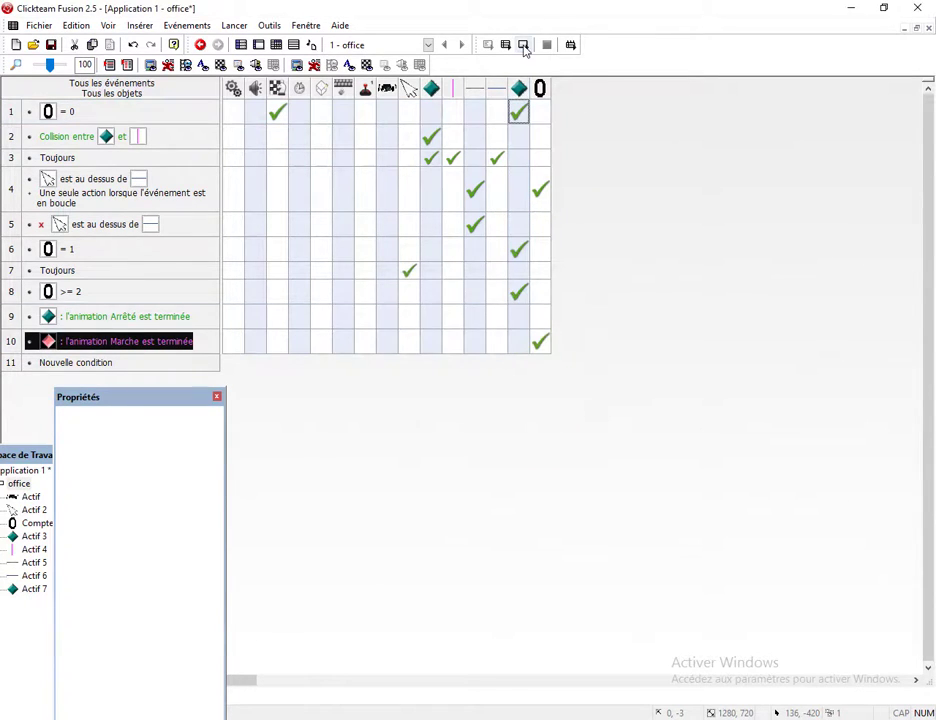
# Test-run the frame, raising and lowering the camera monitor repeatedly with the trigger bar, and close the run.
pyautogui.click(522, 44)
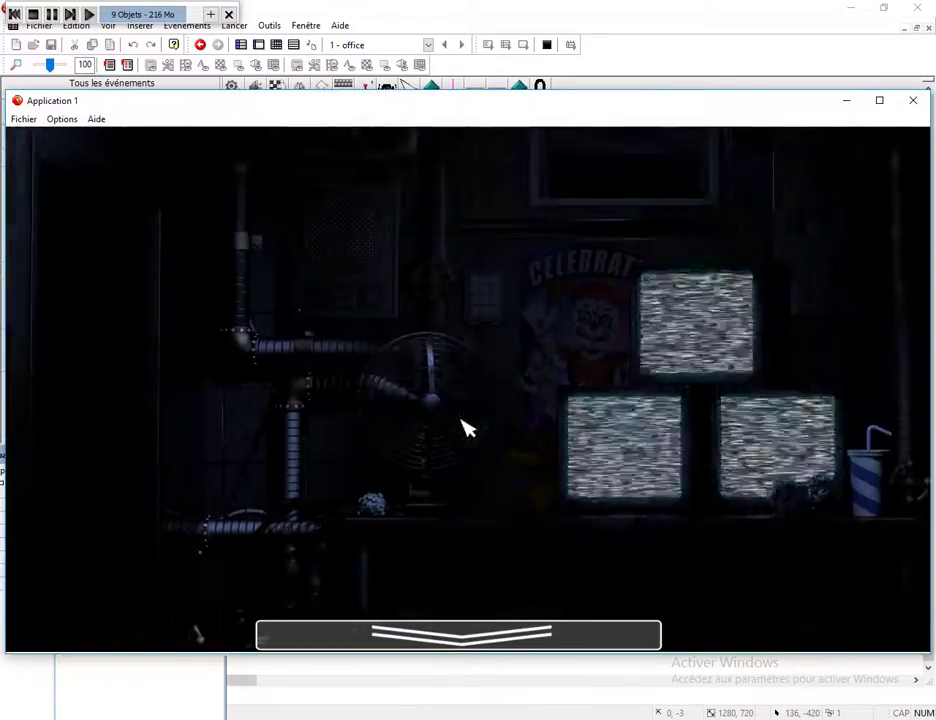
pyautogui.moveTo(460, 636)
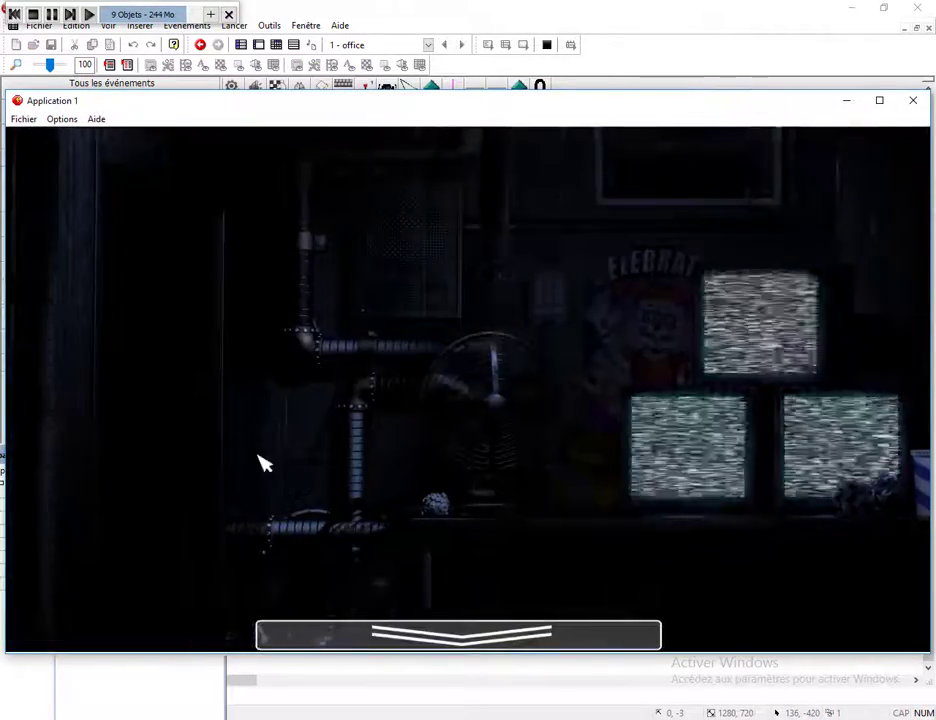
pyautogui.moveTo(449, 612)
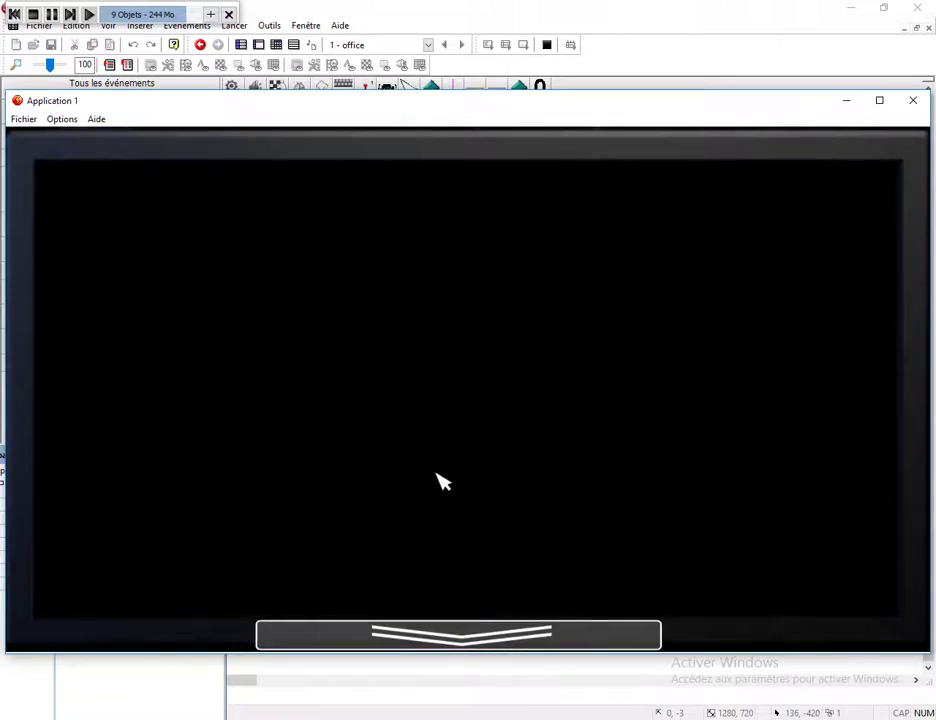
pyautogui.moveTo(403, 631)
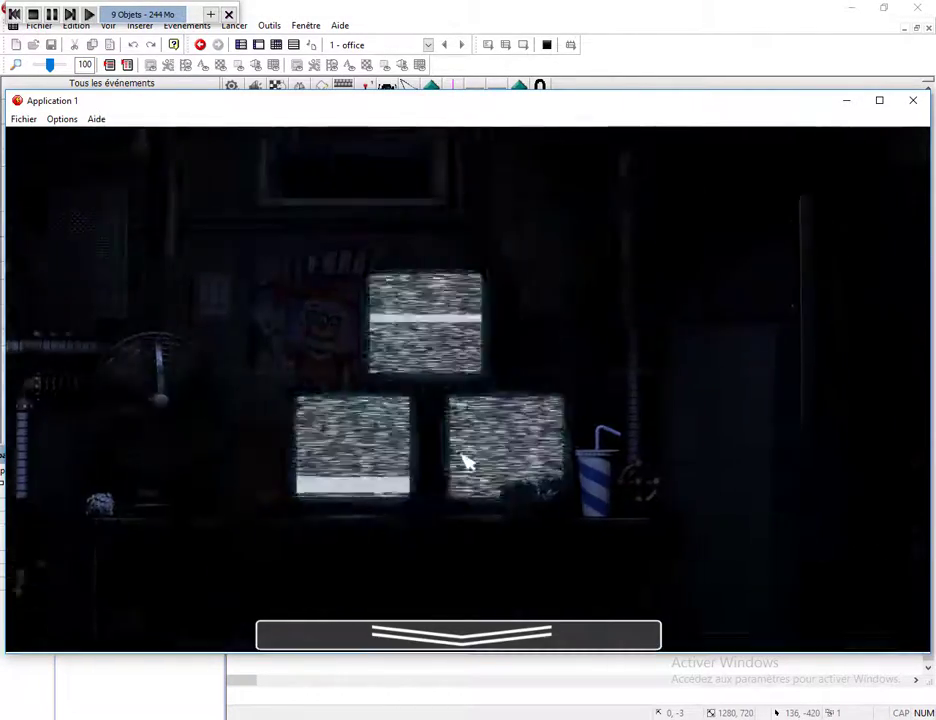
pyautogui.moveTo(366, 642)
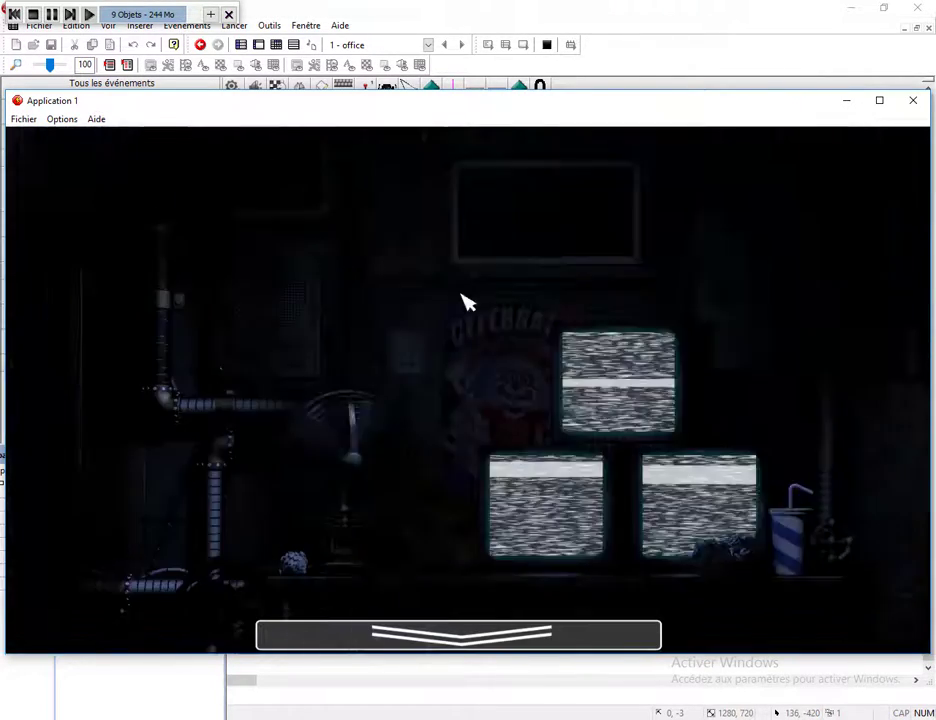
pyautogui.moveTo(490, 634)
pyautogui.moveTo(560, 635)
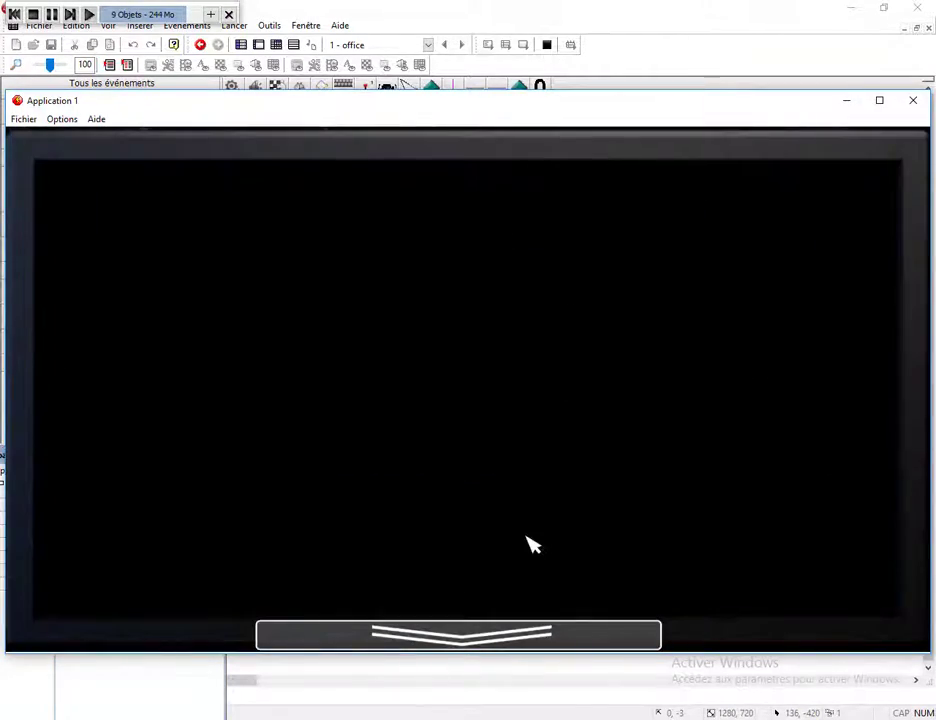
pyautogui.hotkey('alt', 'F4')
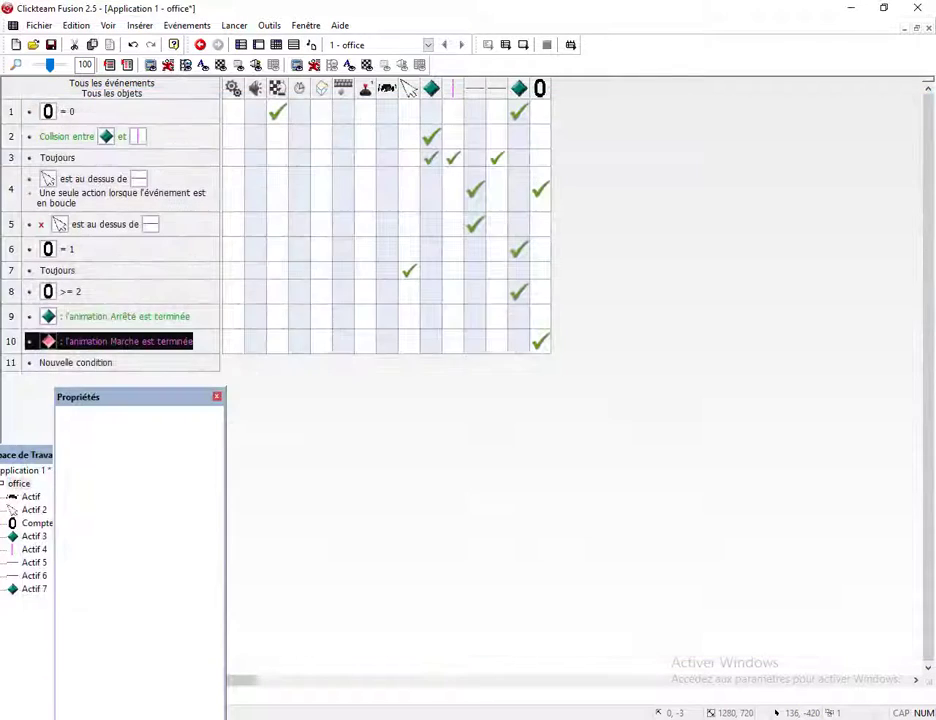
# Move the floating Propriétés window clear of the event list and switch to the frame editor.
pyautogui.moveTo(173, 397); pyautogui.dragTo(742, 272)
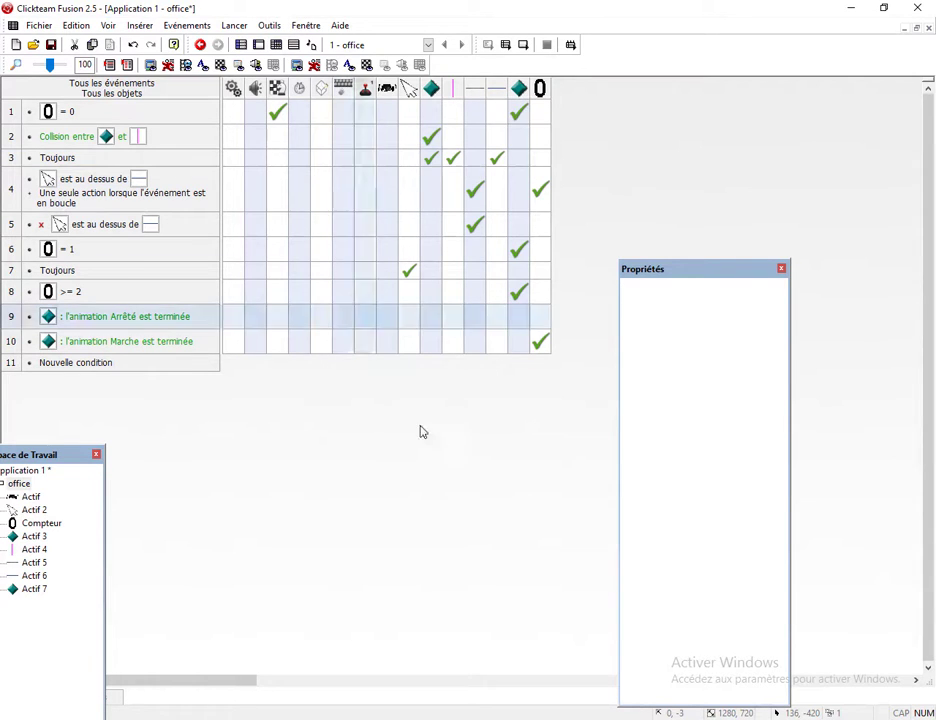
pyautogui.click(258, 44)
pyautogui.doubleClick(357, 552)
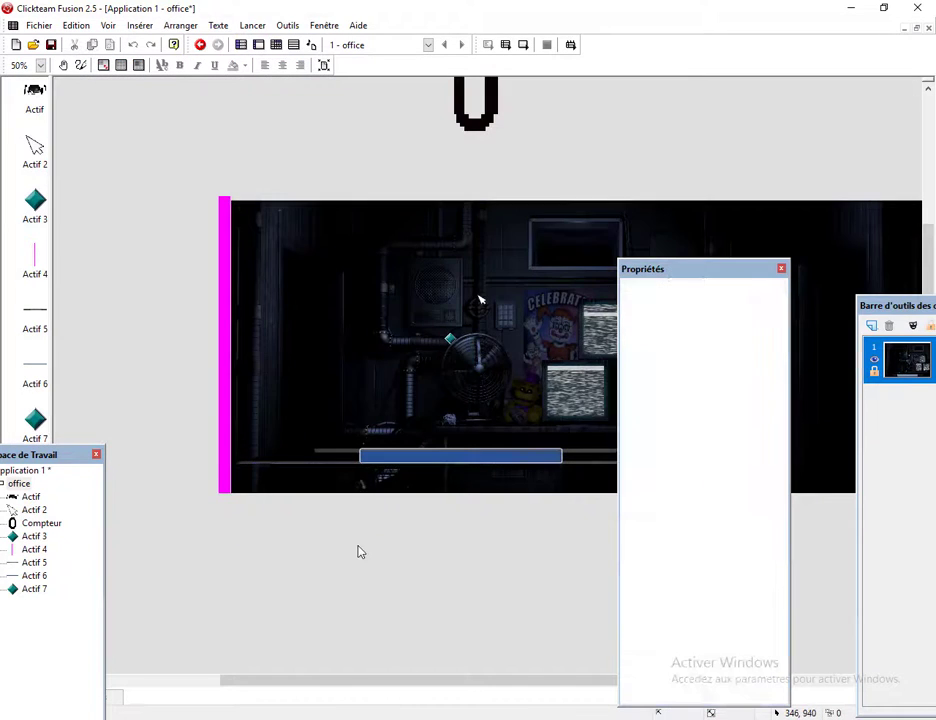
# Insert a new active object, Actif 8, in the office frame and import camera 1.png into its Arrêté animation.
pyautogui.doubleClick(439, 274)
pyautogui.click(479, 300)
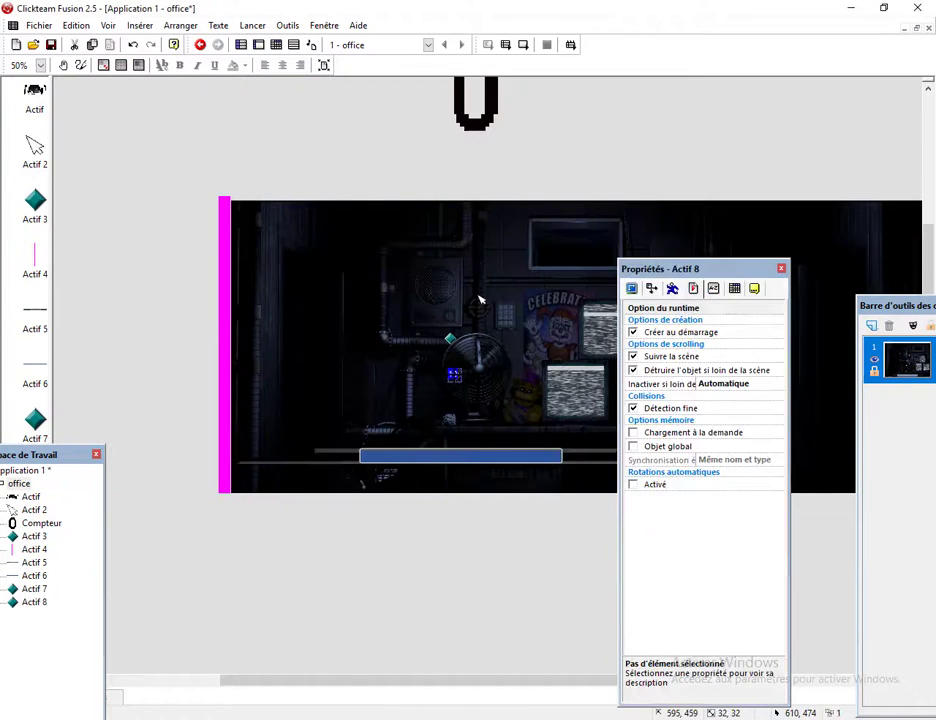
pyautogui.doubleClick(479, 300)
pyautogui.click(31, 30)
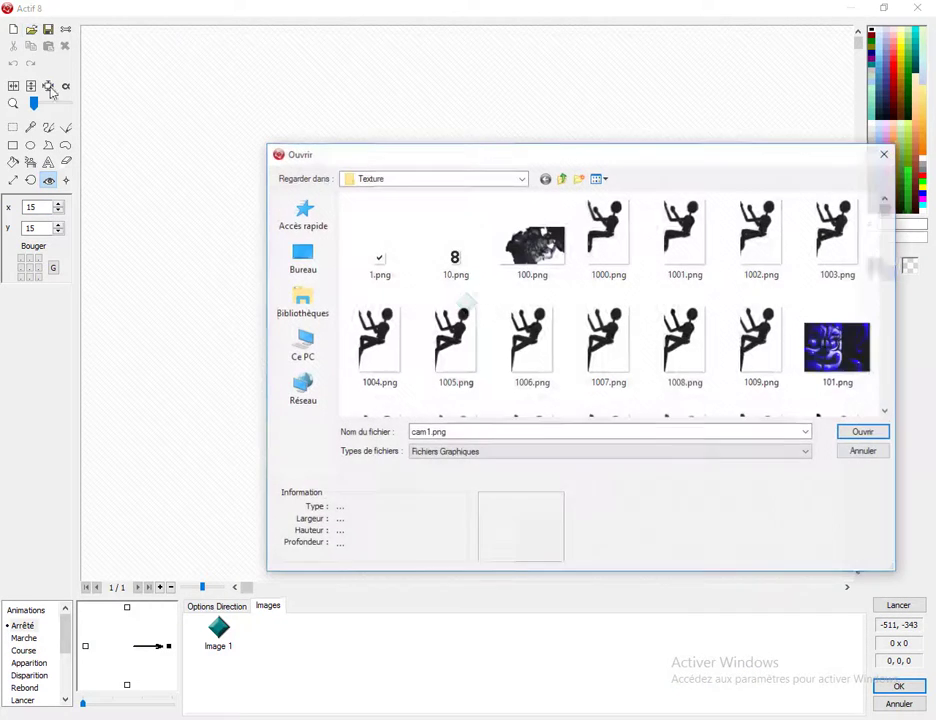
pyautogui.click(553, 368)
pyautogui.press('c')
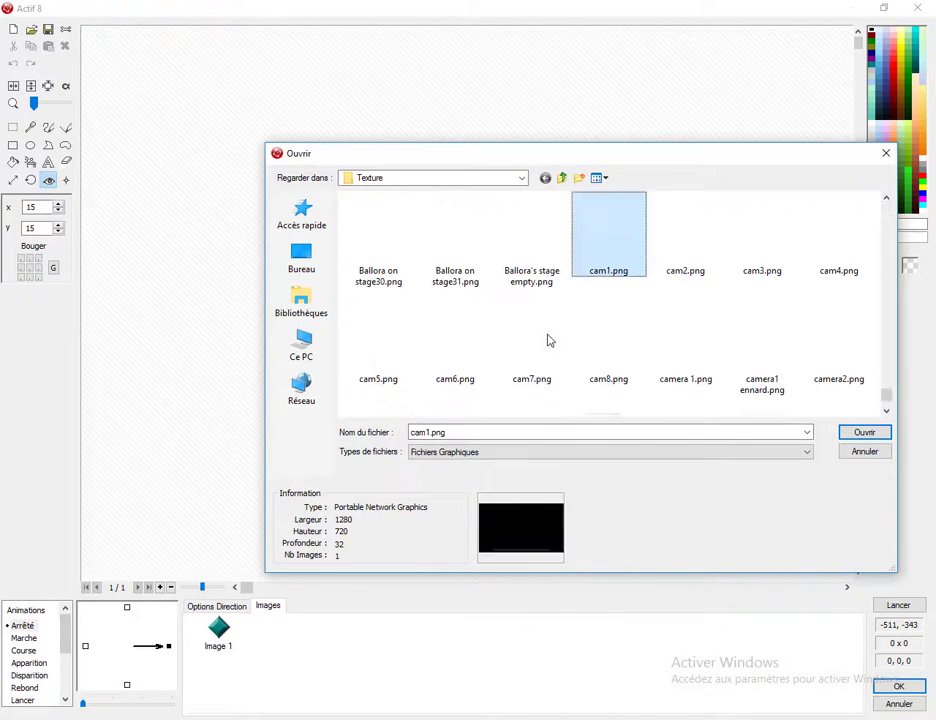
pyautogui.click(685, 368)
pyautogui.doubleClick(685, 368)
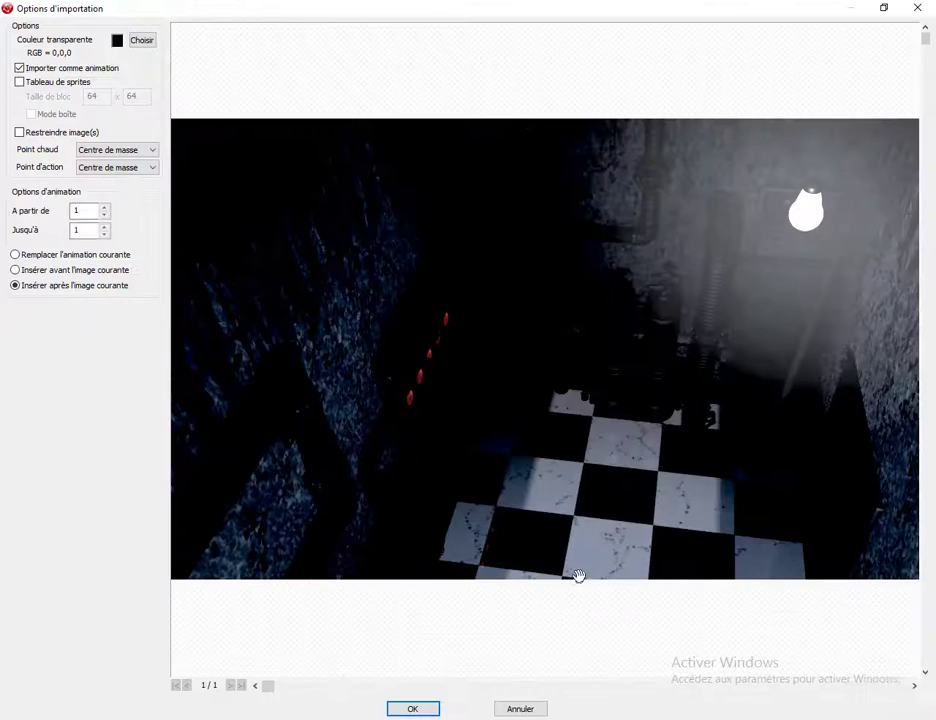
pyautogui.click(395, 707)
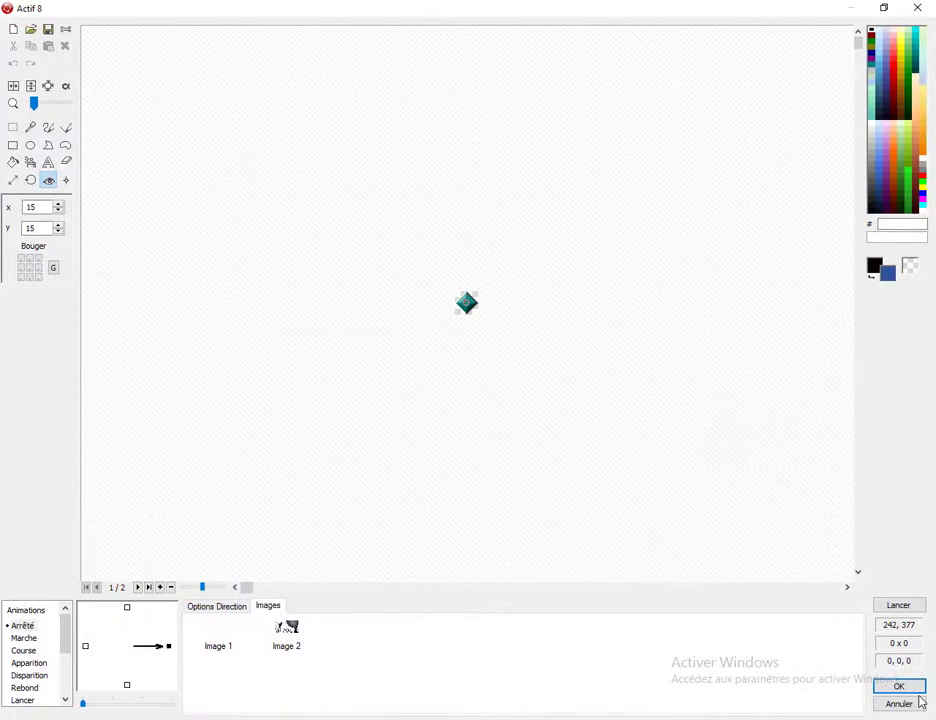
# Delete Actif 8's default diamond image, set the camera image's hot spot to the bottom centre, and save the animation.
pyautogui.click(225, 652)
pyautogui.press('Delete')
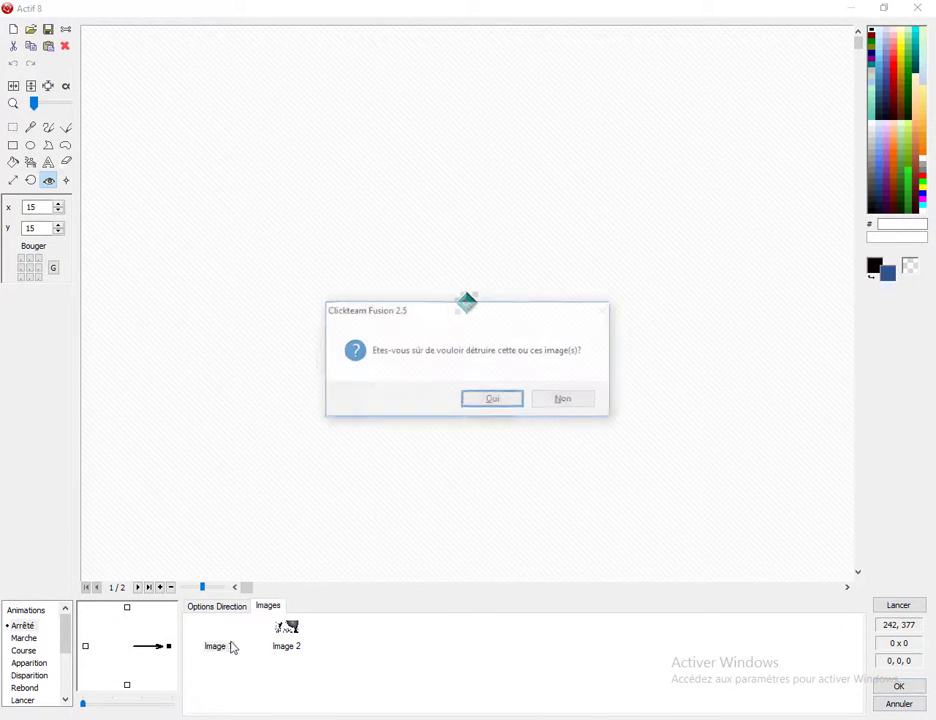
pyautogui.click(493, 401)
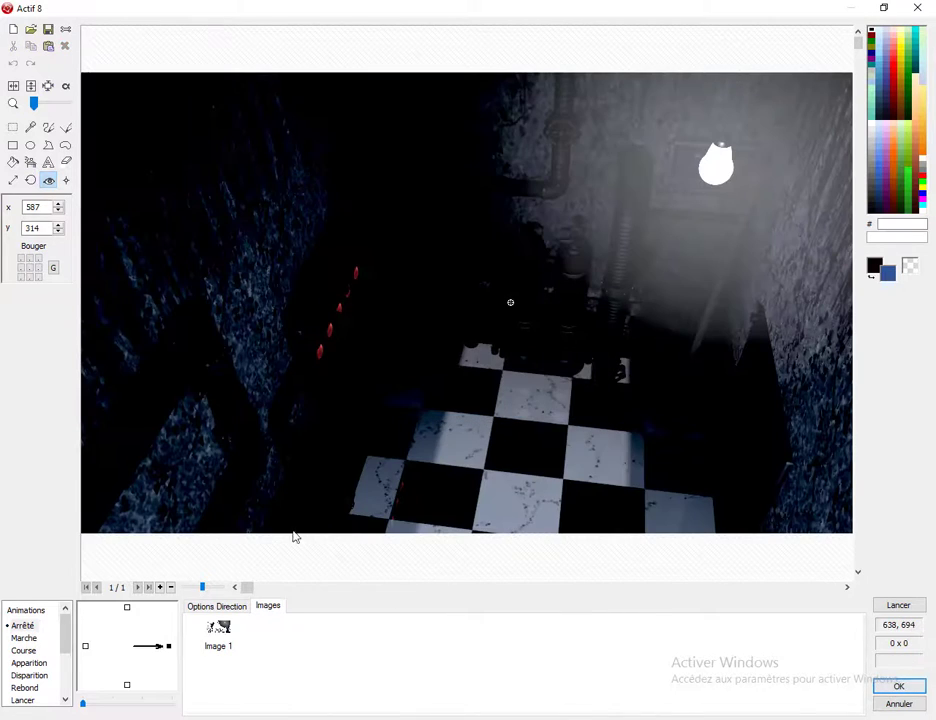
pyautogui.click(30, 277)
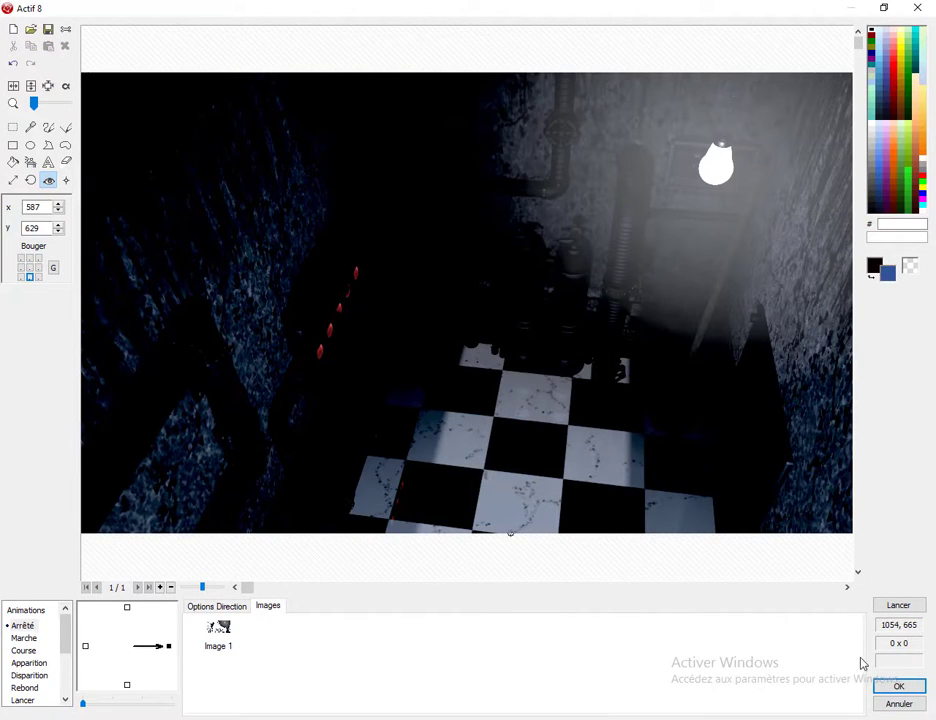
pyautogui.click(881, 688)
# Place the Actif 8 camera image at the frame's upper-left corner and stretch it to about 1281 by 726 pixels.
pyautogui.moveTo(490, 335); pyautogui.dragTo(495, 424)
pyautogui.moveTo(688, 277); pyautogui.dragTo(91, 366)
pyautogui.moveTo(416, 382); pyautogui.dragTo(404, 356)
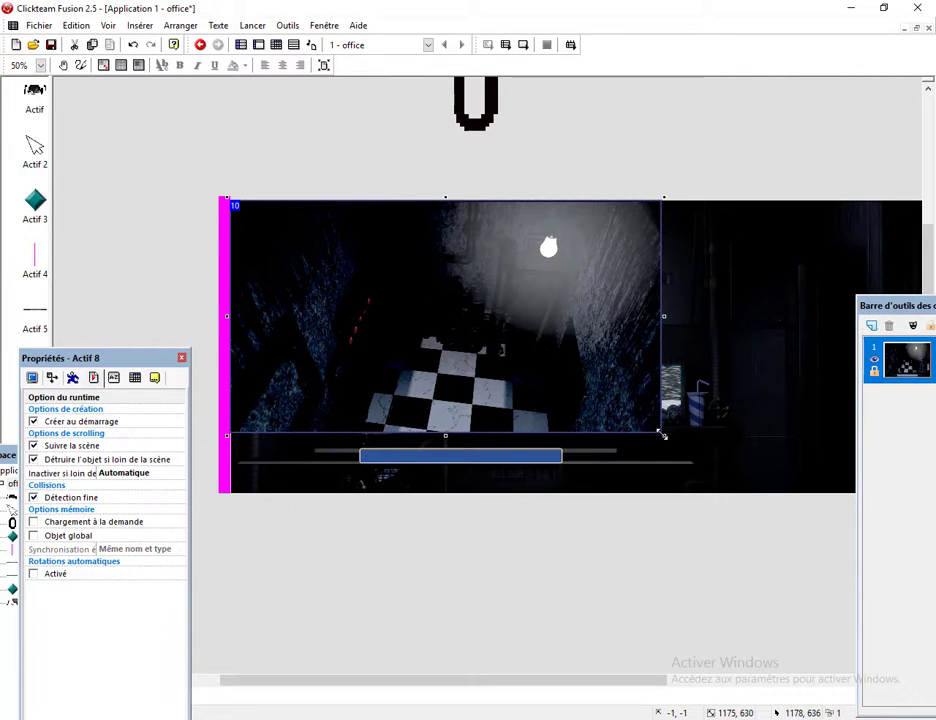
pyautogui.moveTo(660, 434); pyautogui.dragTo(700, 458)
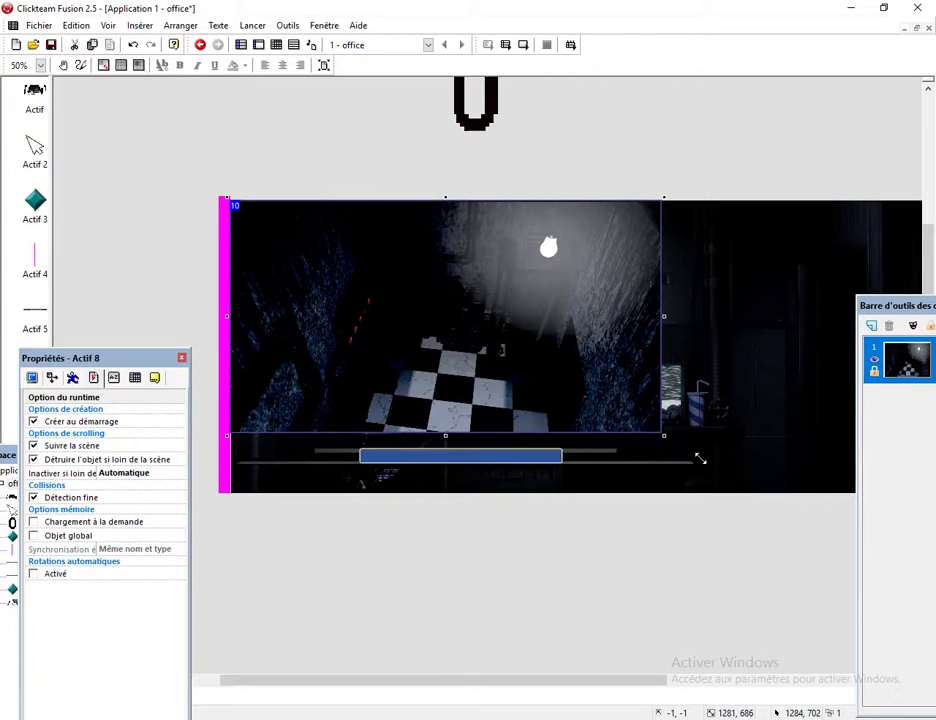
pyautogui.moveTo(465, 455); pyautogui.dragTo(464, 468)
pyautogui.click(434, 580)
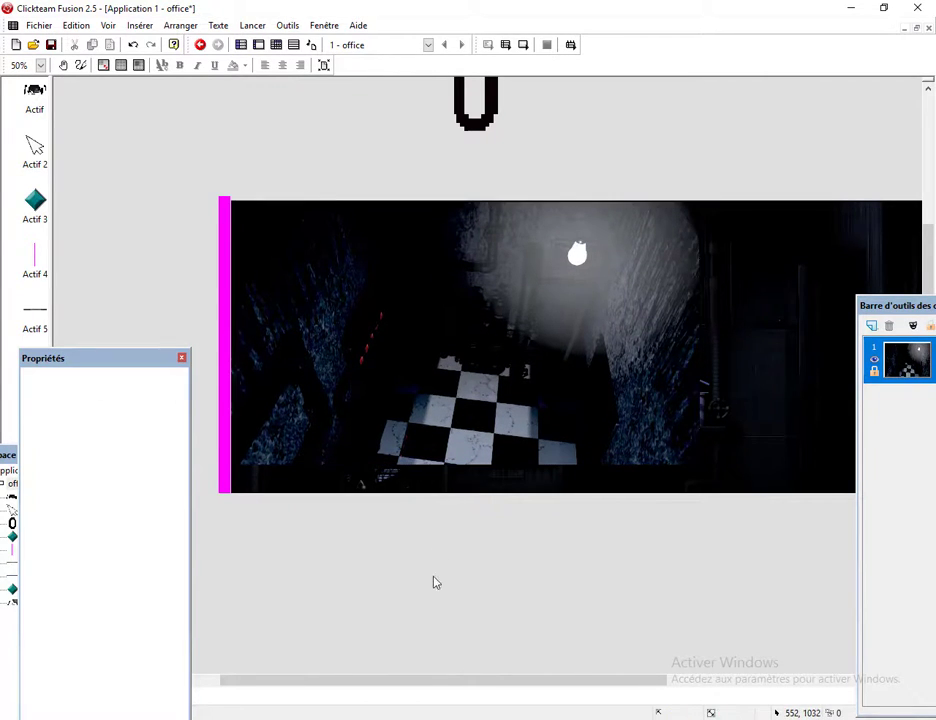
pyautogui.click(476, 410)
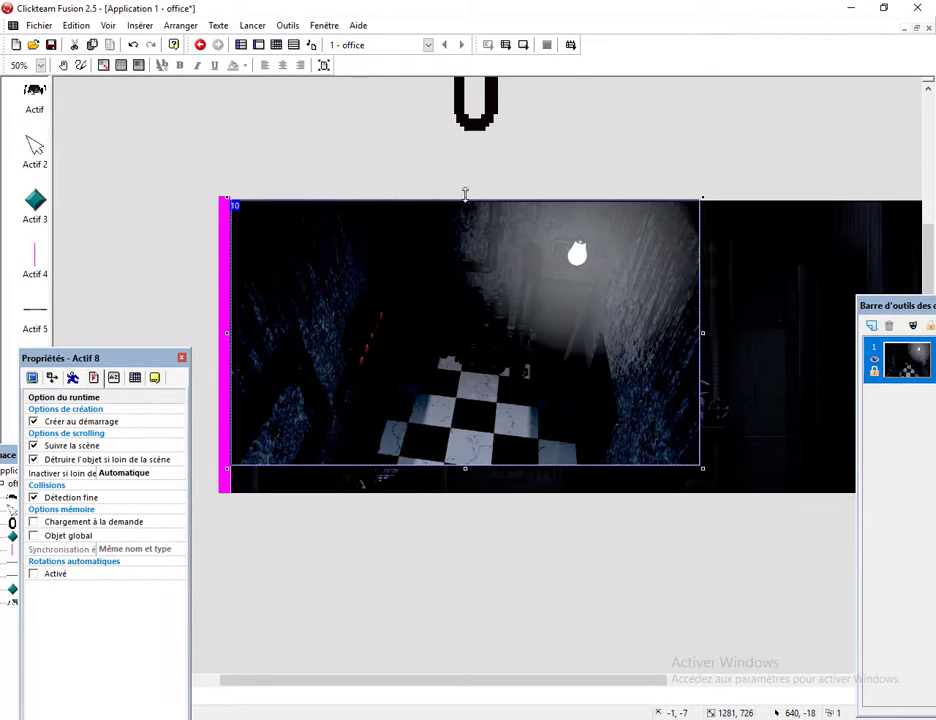
pyautogui.click(450, 188)
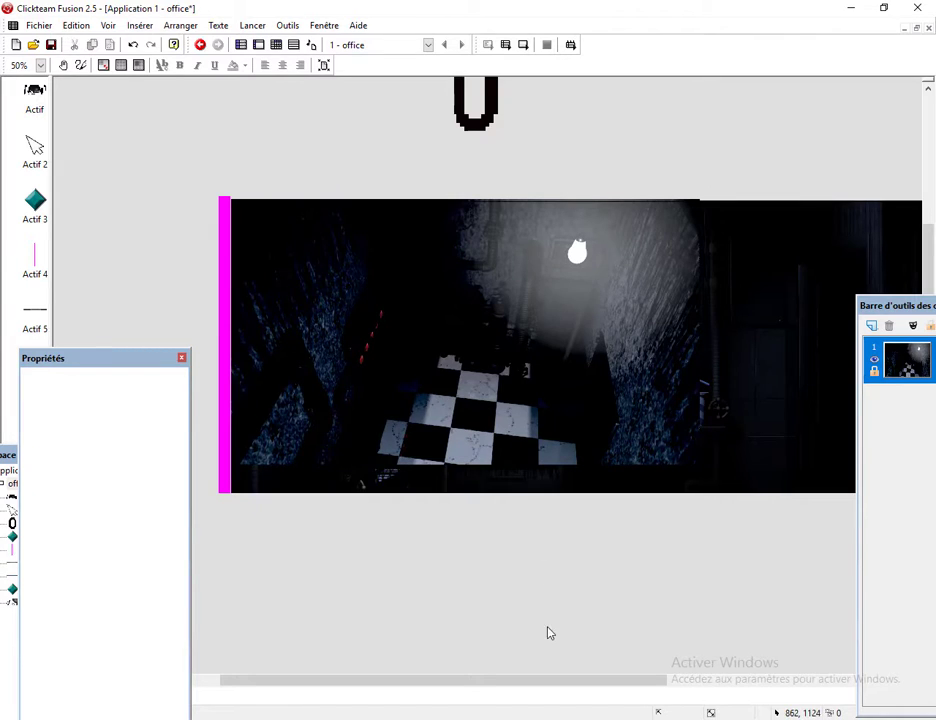
pyautogui.click(308, 428)
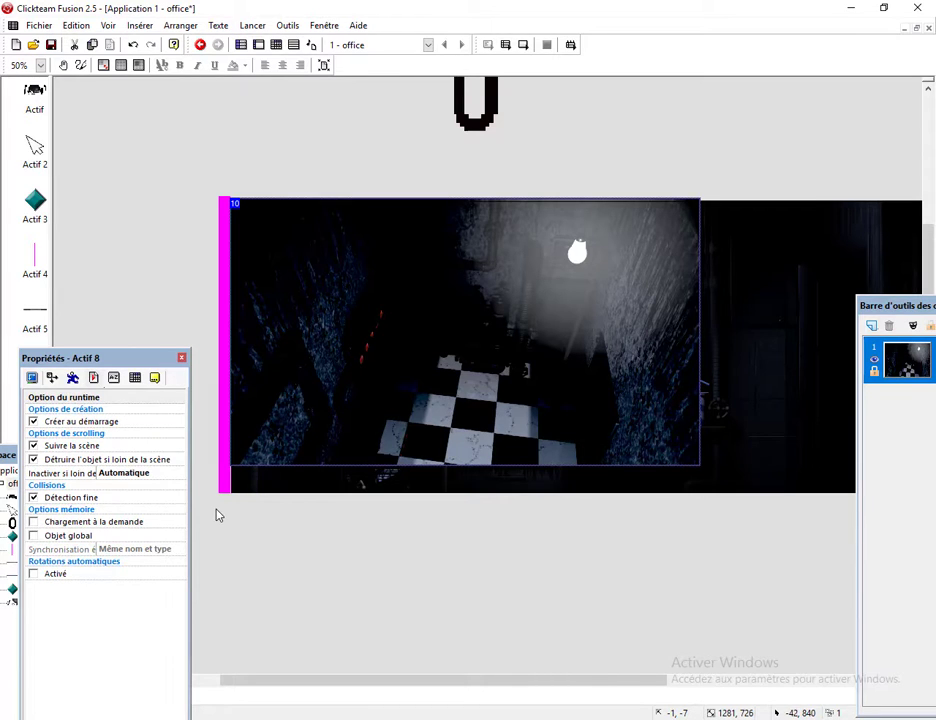
pyautogui.click(38, 212)
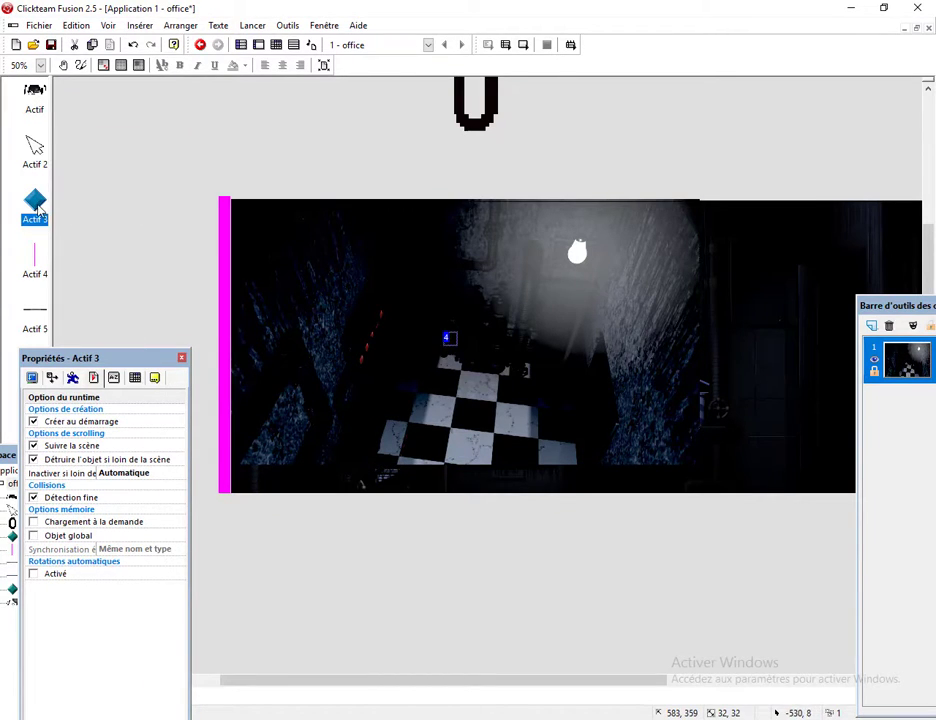
pyautogui.rightClick(38, 210)
pyautogui.click(141, 301)
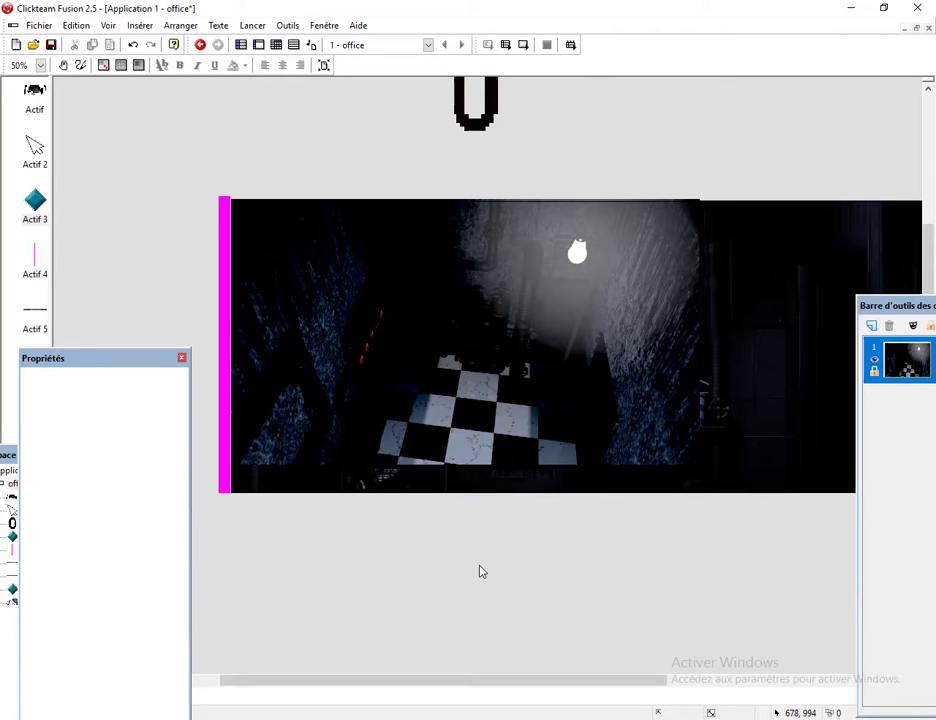
# In the event editor, add a Passer devant action for Actif 8 to the Arrêté-finished event, keeping the Propriétés window clear of the list.
pyautogui.click(277, 45)
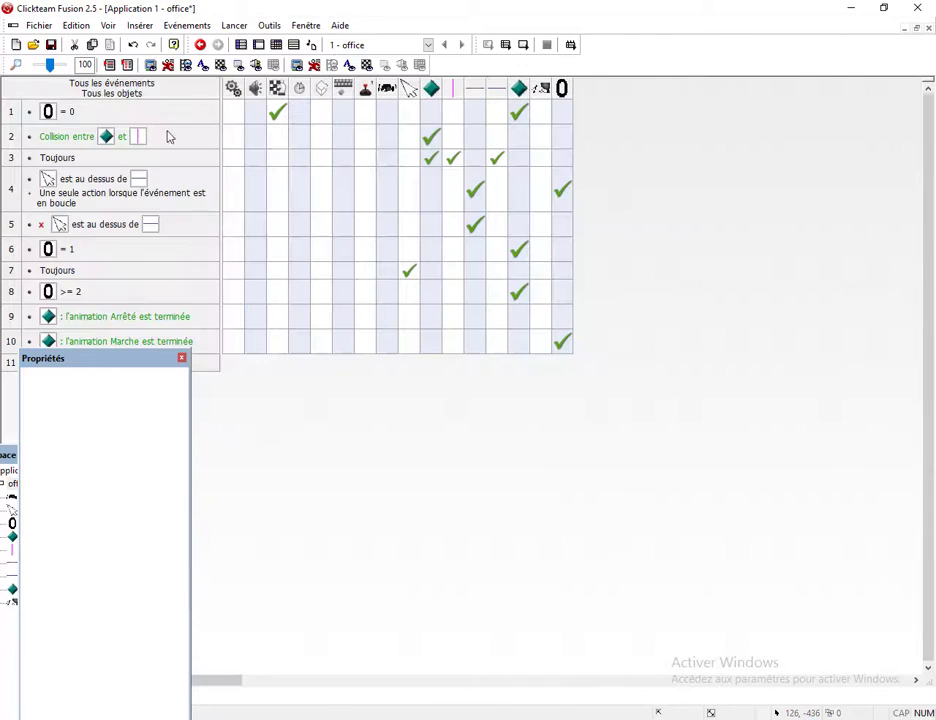
pyautogui.moveTo(121, 362); pyautogui.dragTo(845, 205)
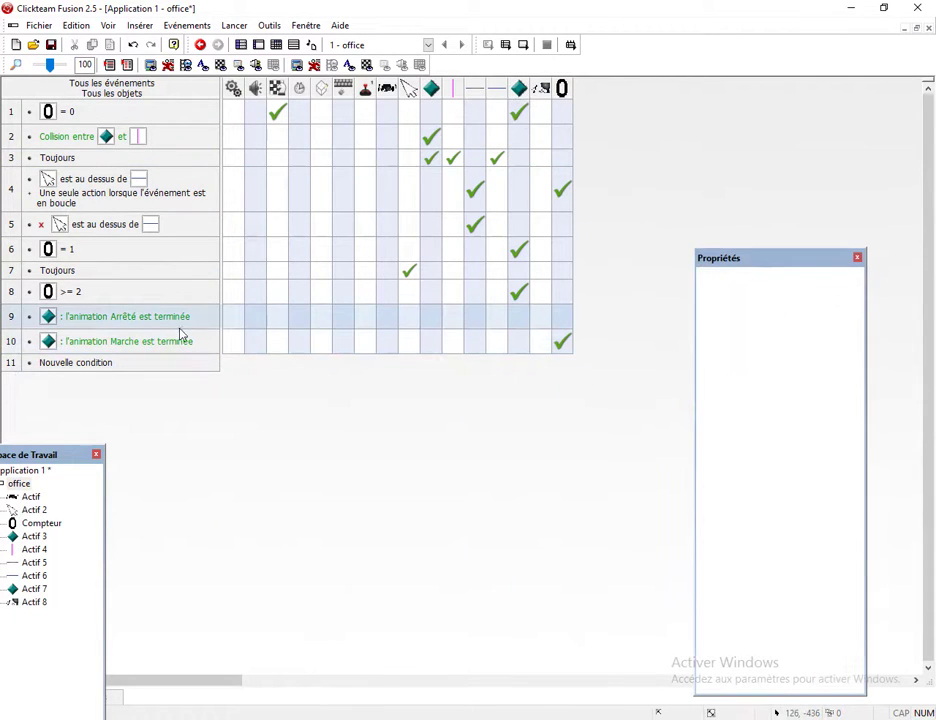
pyautogui.click(532, 326)
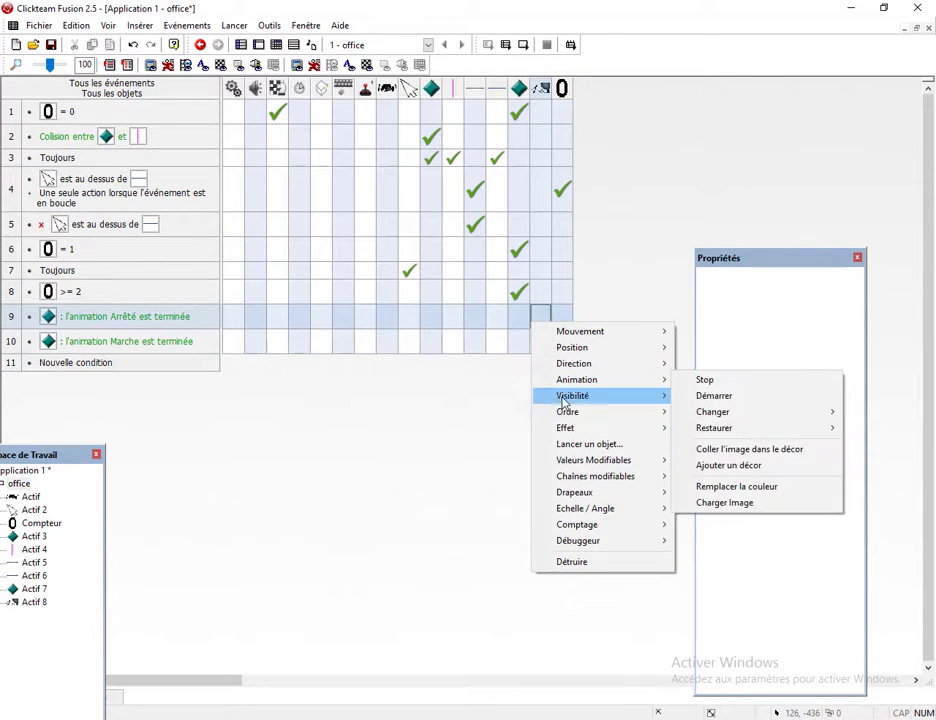
pyautogui.moveTo(640, 396)
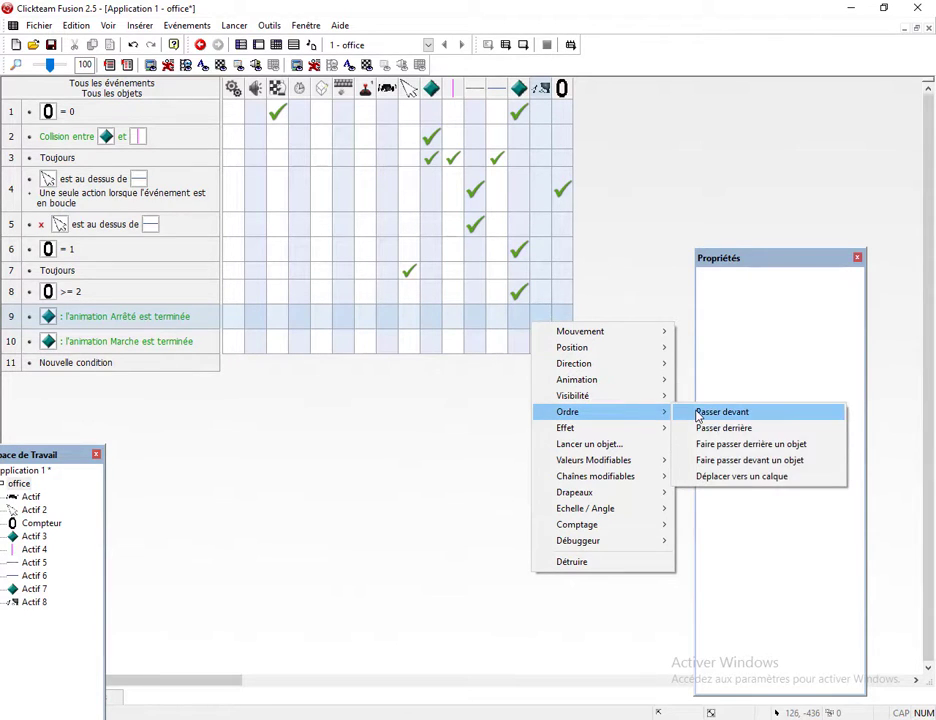
pyautogui.click(698, 412)
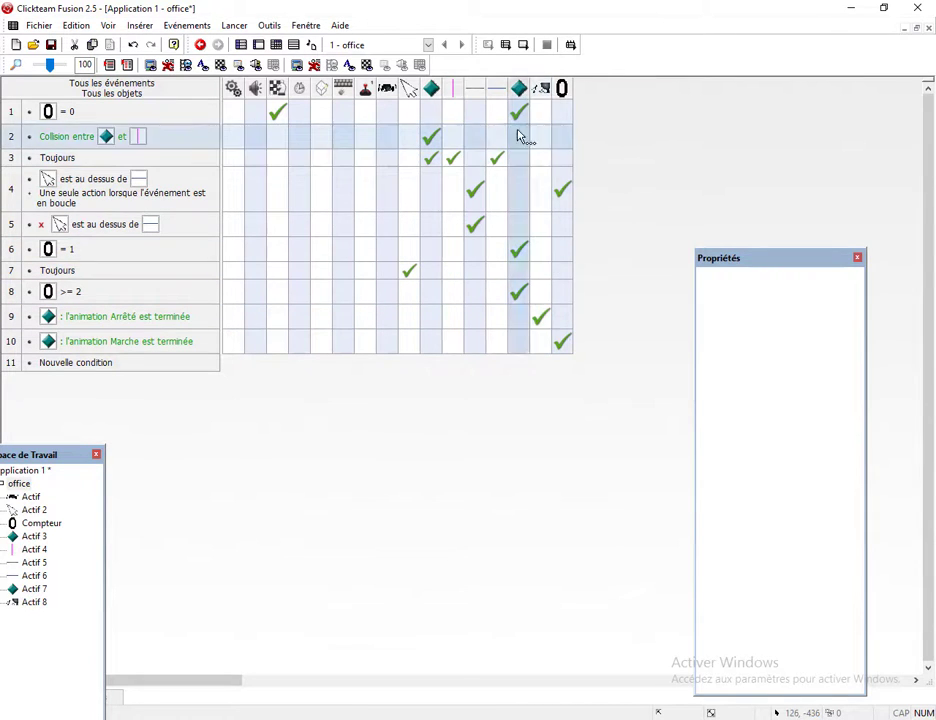
# Add a Rendre invisible action for Actif 8 to the counter = 0 event and copy it to the counter = 1 event.
pyautogui.click(543, 113)
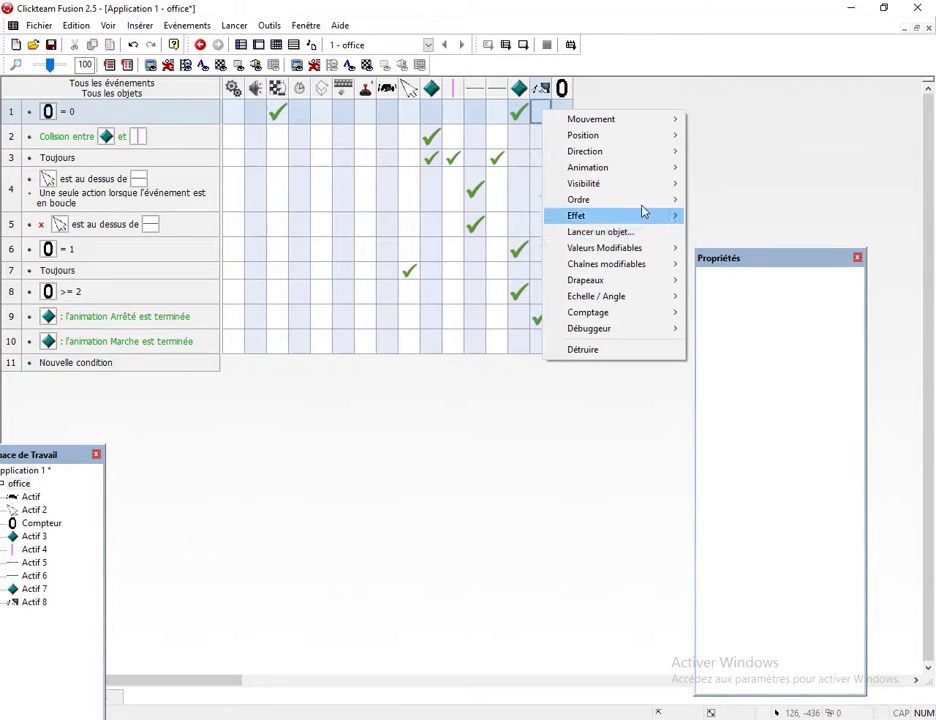
pyautogui.moveTo(654, 186)
pyautogui.click(740, 186)
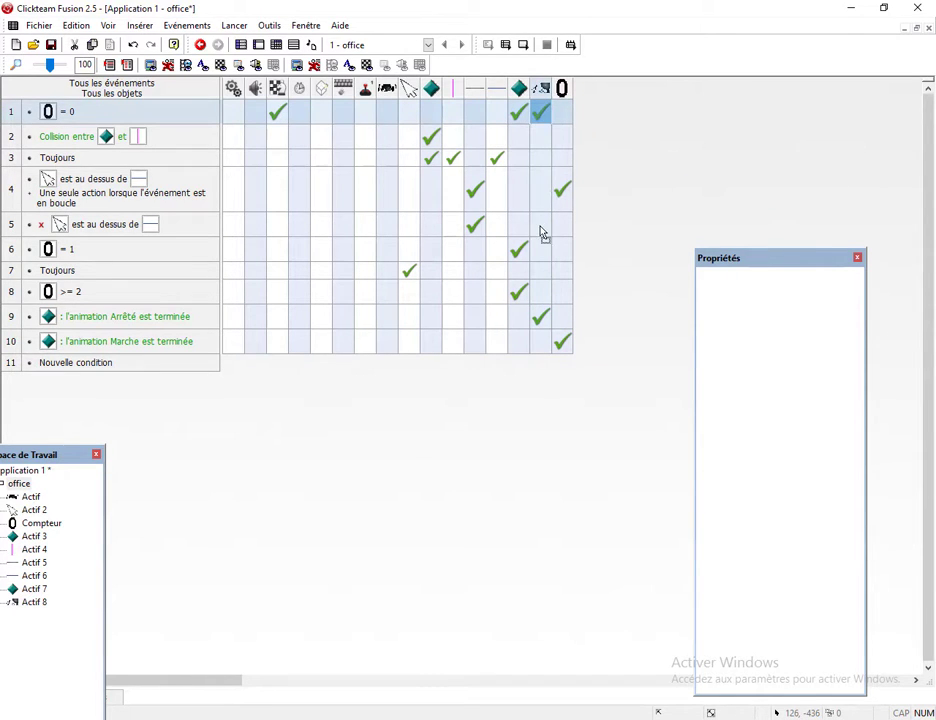
pyautogui.moveTo(547, 258); pyautogui.dragTo(543, 253)
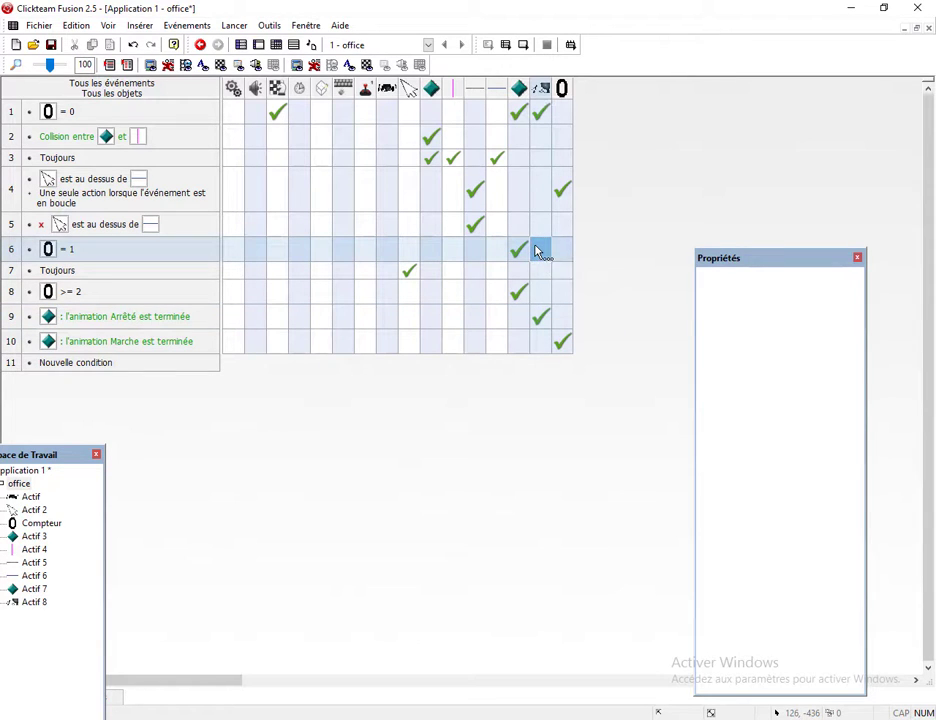
pyautogui.rightClick(536, 246)
pyautogui.click(492, 377)
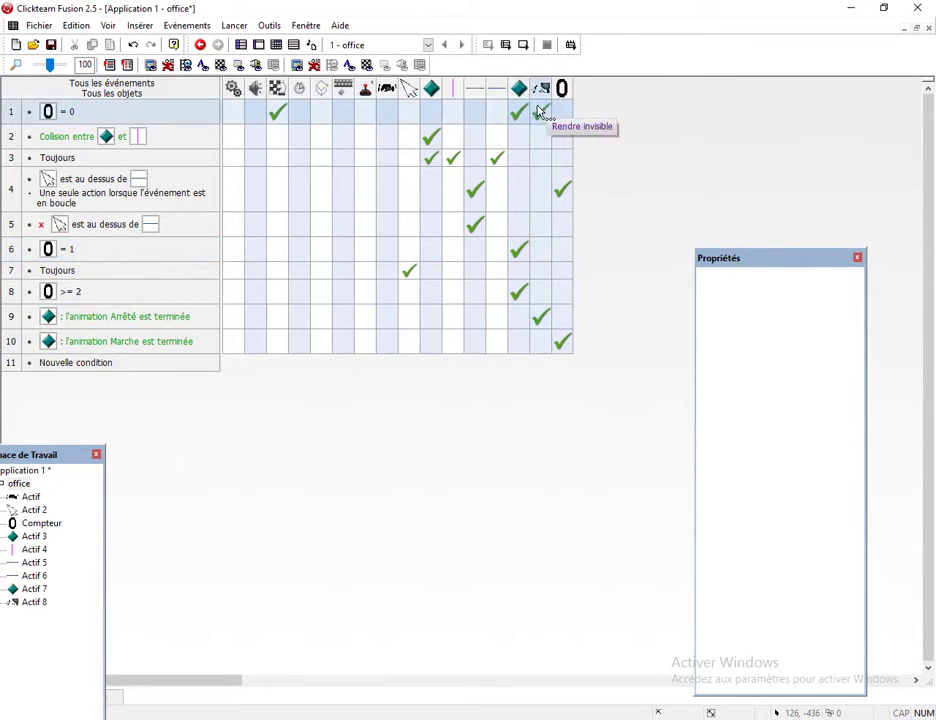
pyautogui.moveTo(541, 112); pyautogui.dragTo(541, 249)
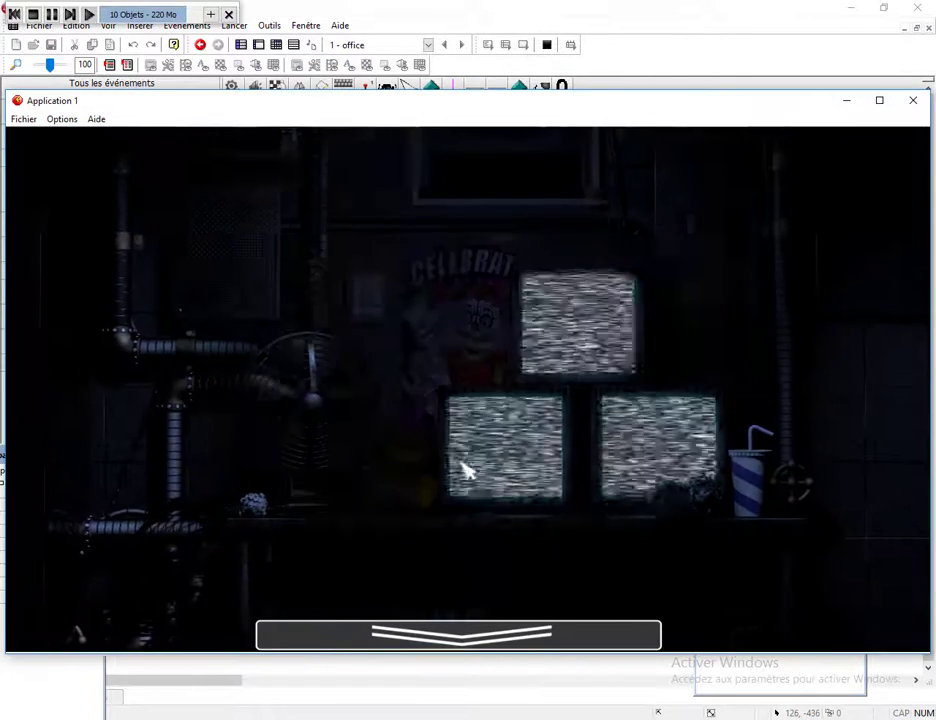
# Test-run the frame twice, raising the camera monitor with the trigger bar, and close each run.
pyautogui.moveTo(458, 632)
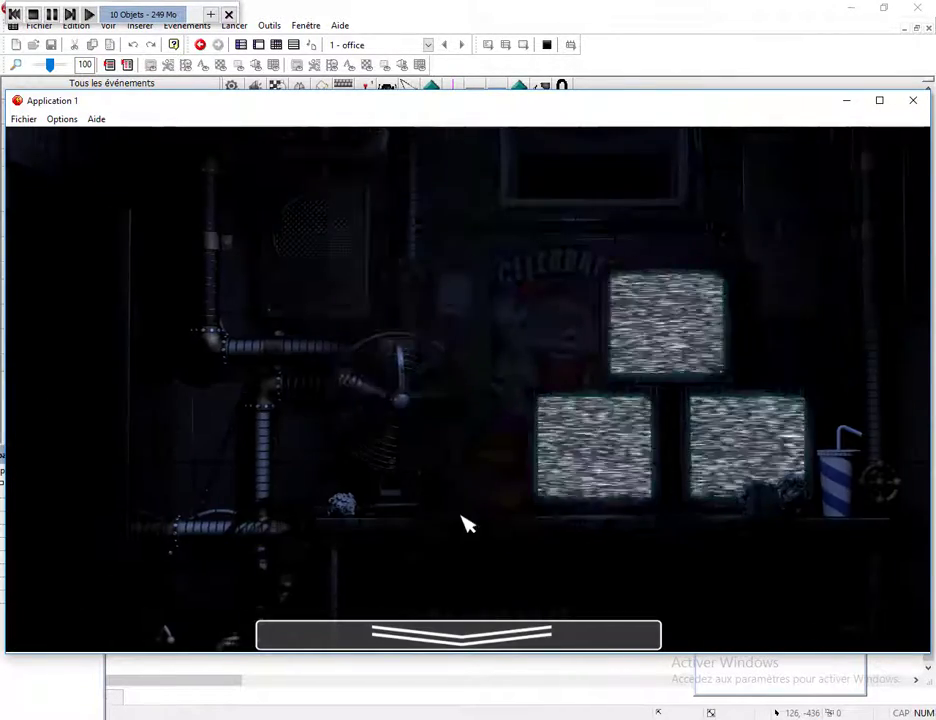
pyautogui.hotkey('alt', 'F4')
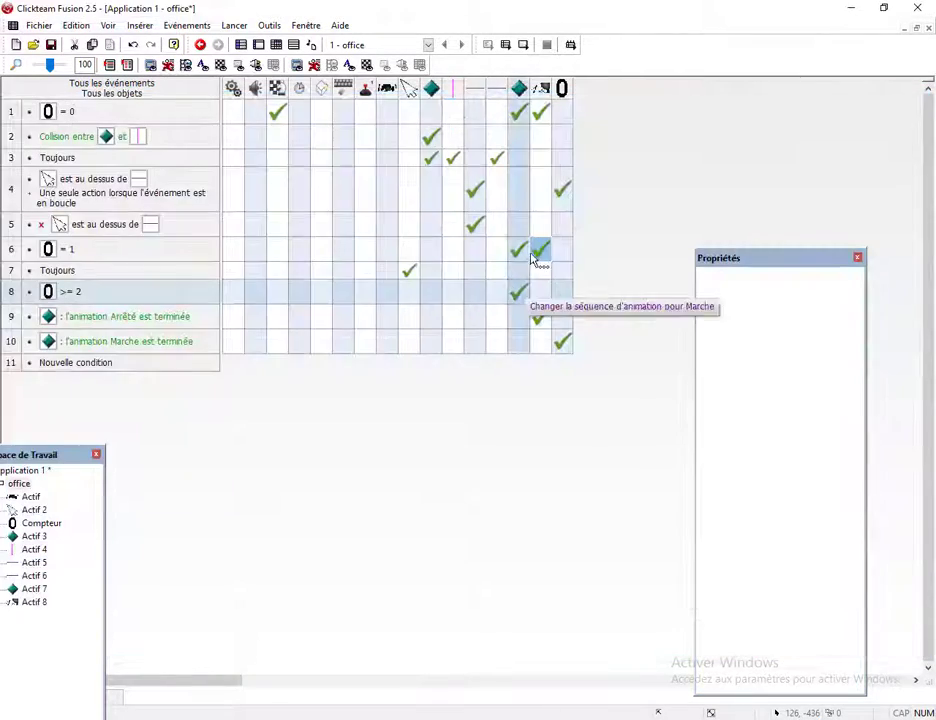
pyautogui.press('F8')
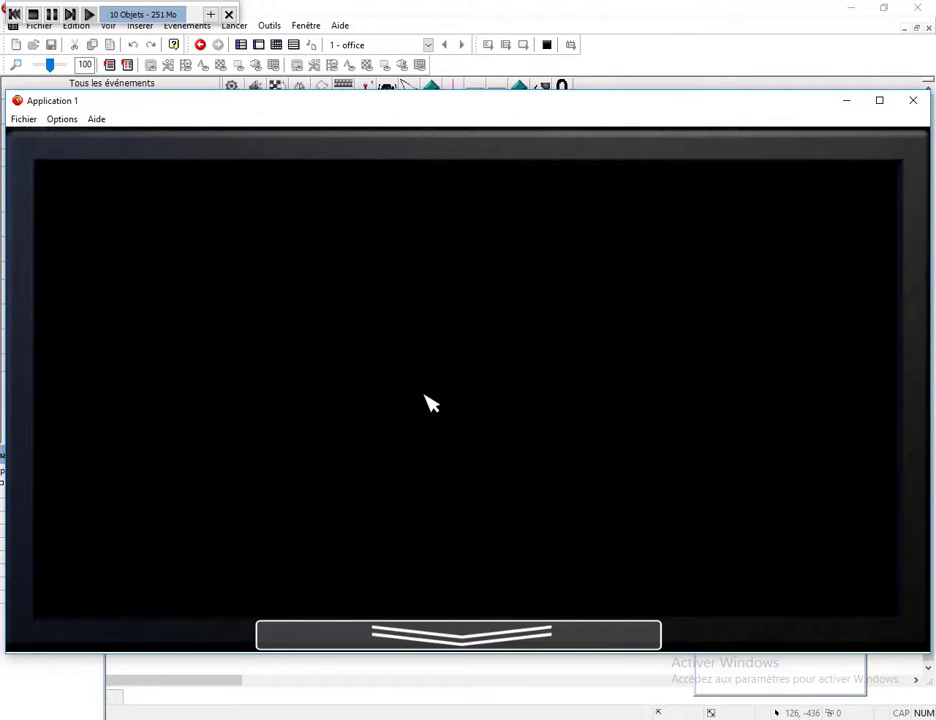
pyautogui.hotkey('alt', 'F4')
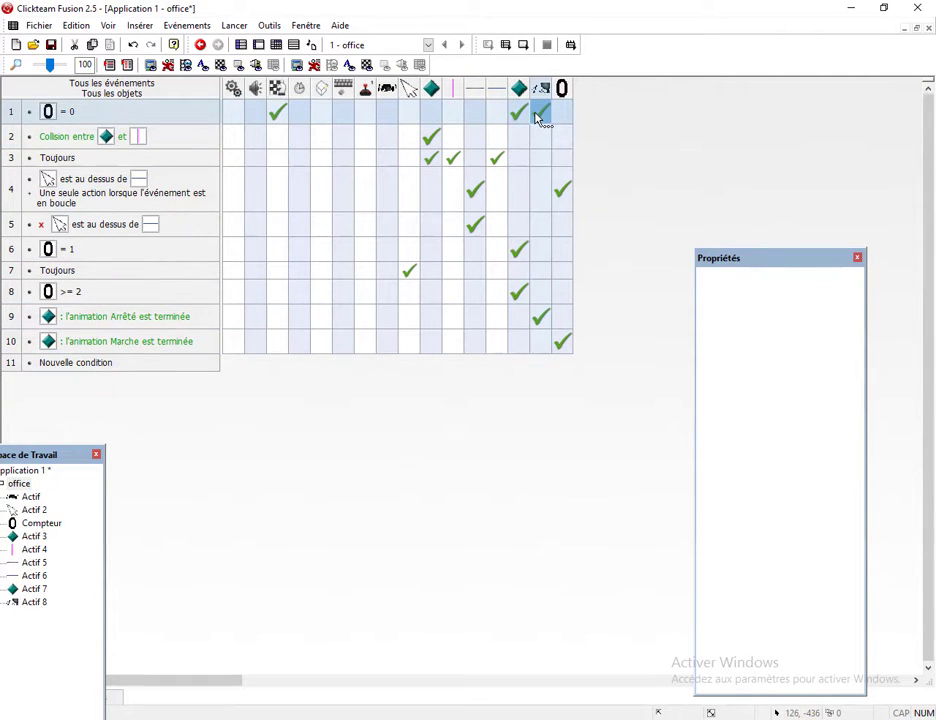
# Give Actif 8 a Passer derrière action in the counter = 0 event, copied to the counter = 1 event, and test-run the frame.
pyautogui.click(537, 118)
pyautogui.moveTo(625, 207)
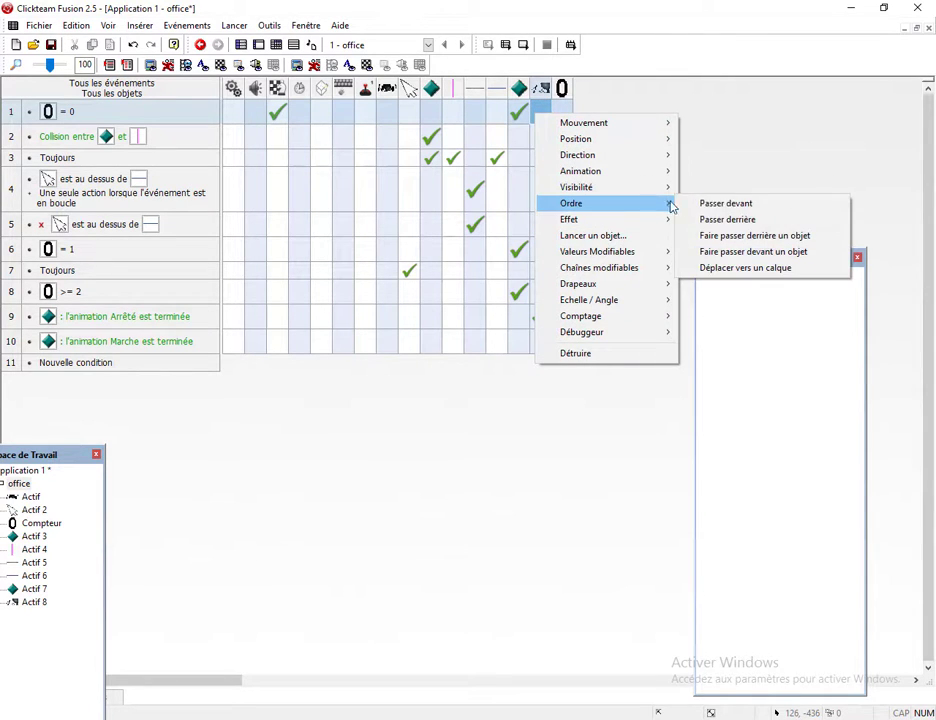
pyautogui.click(731, 220)
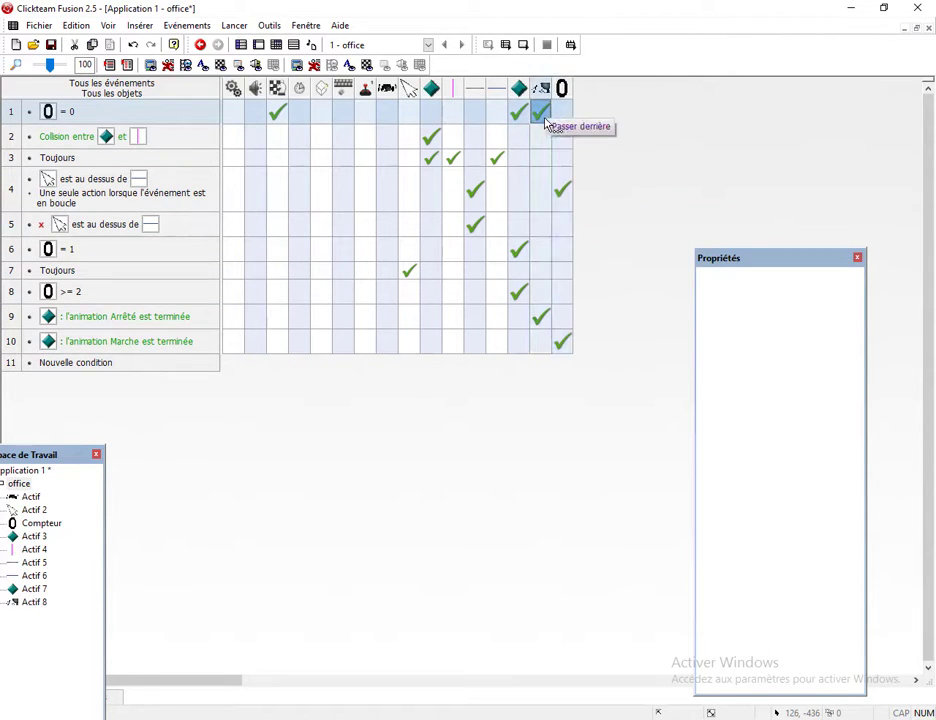
pyautogui.moveTo(538, 251); pyautogui.dragTo(539, 250)
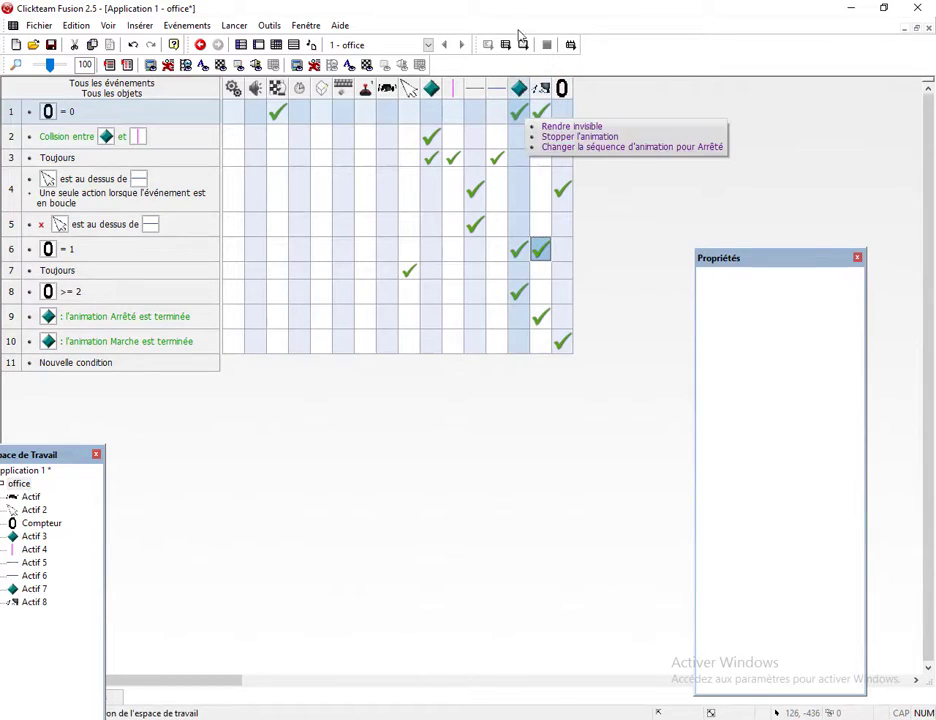
pyautogui.click(526, 46)
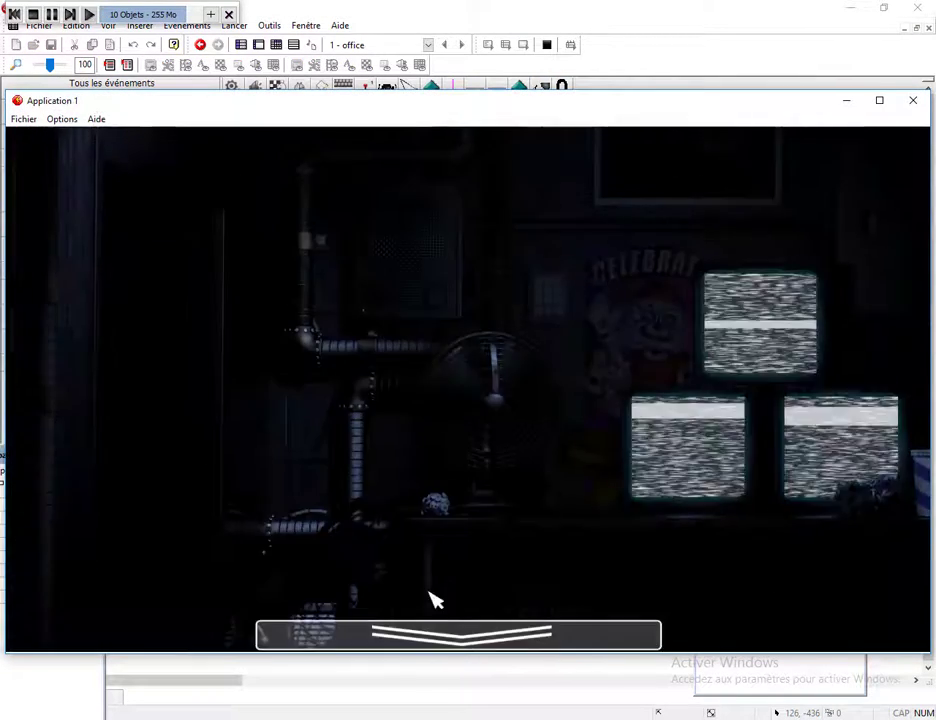
pyautogui.hotkey('alt', 'F4')
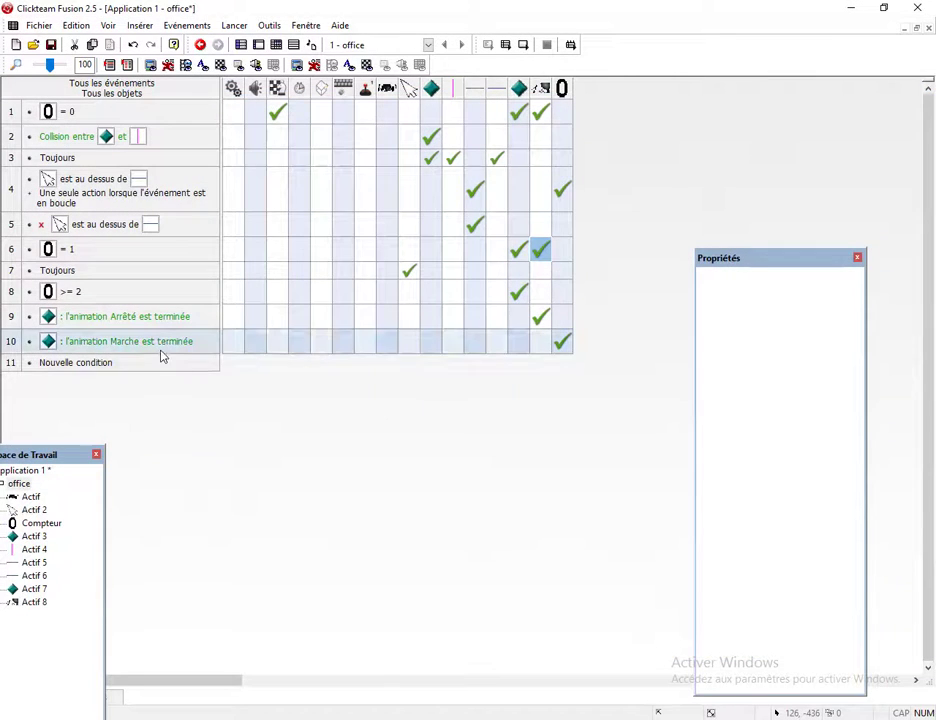
# Delete Actif 8's actions from the counter = 1 event, test-run the frame with the camera monitor raised, and close the run.
pyautogui.press('Delete')
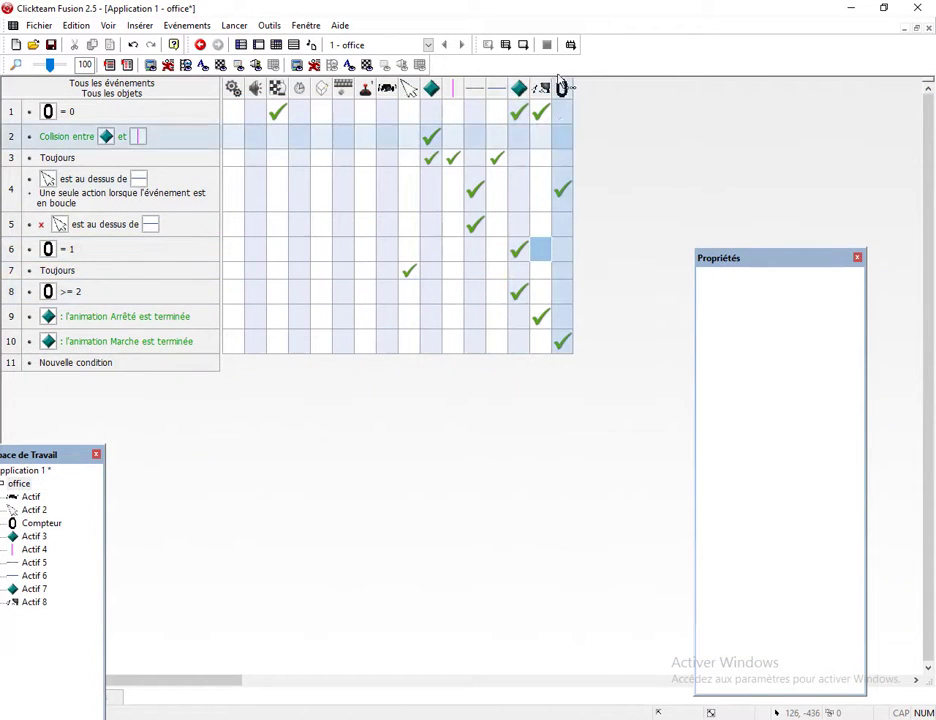
pyautogui.click(522, 44)
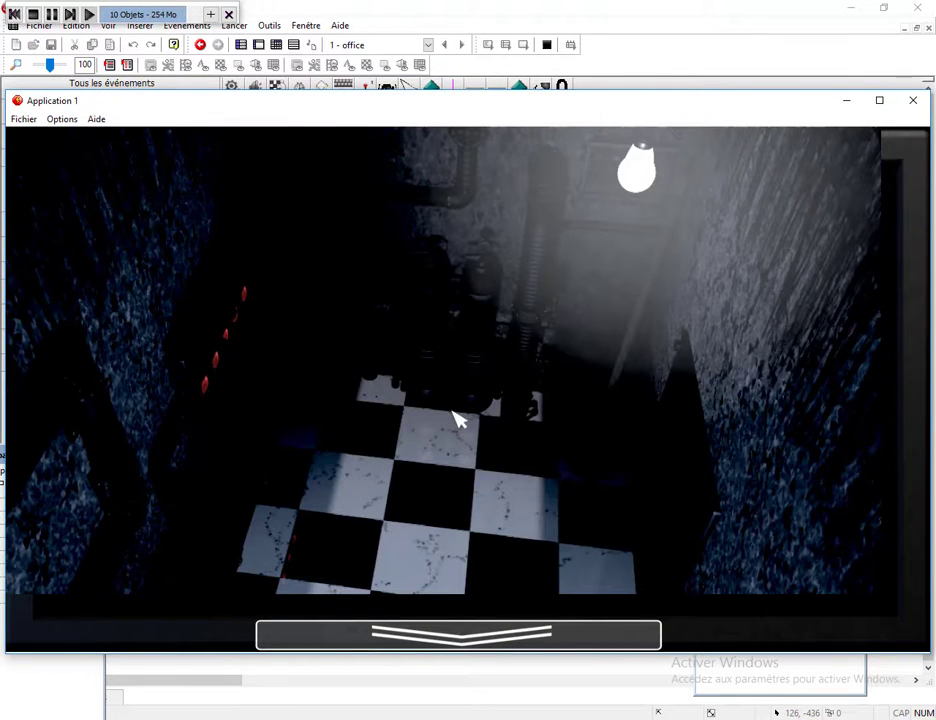
pyautogui.hotkey('alt', 'F4')
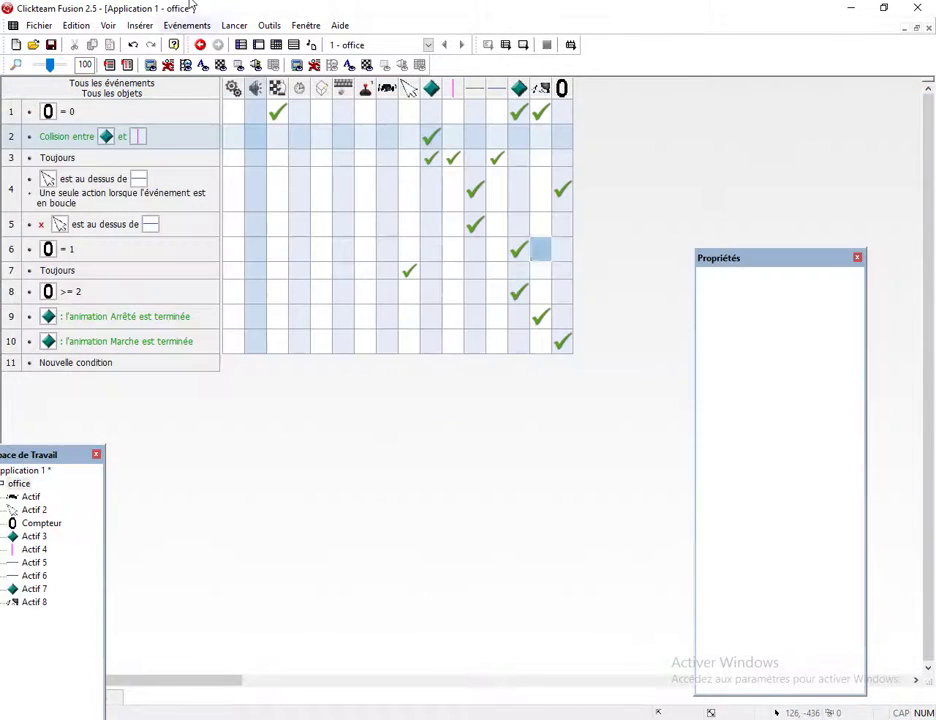
# In the frame editor, turn off Suivre la scène in Actif 8's runtime options, and test-run the frame from the event editor.
pyautogui.click(259, 45)
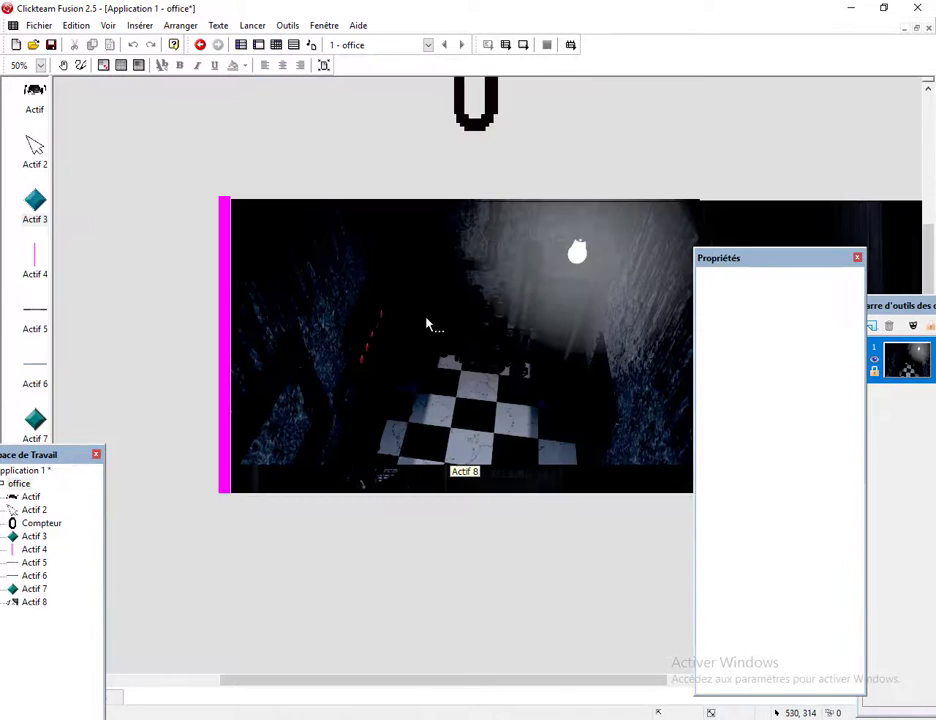
pyautogui.click(475, 334)
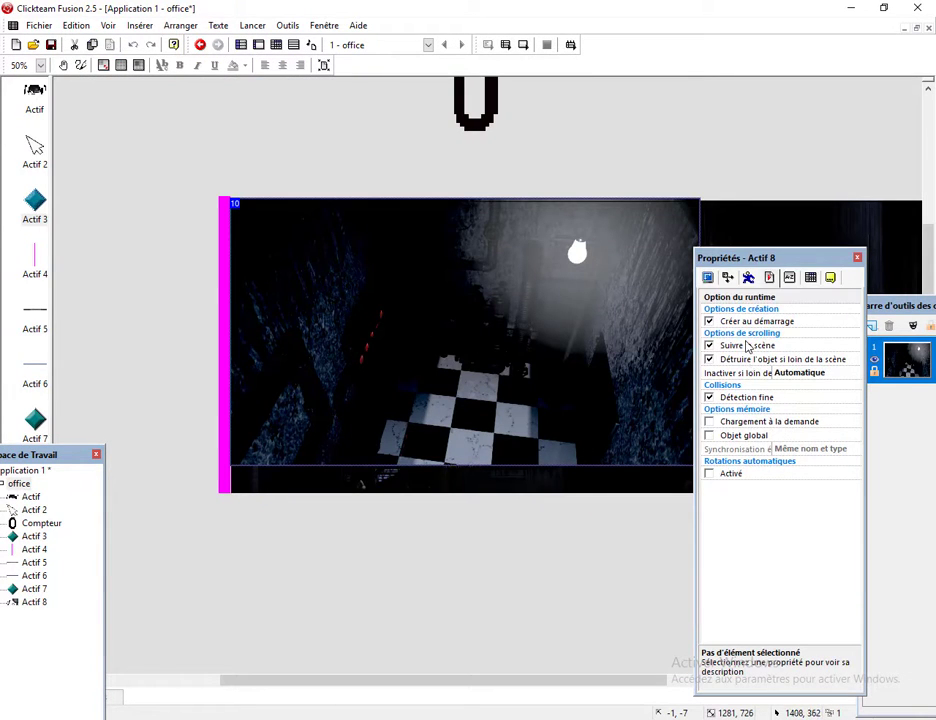
pyautogui.click(426, 127)
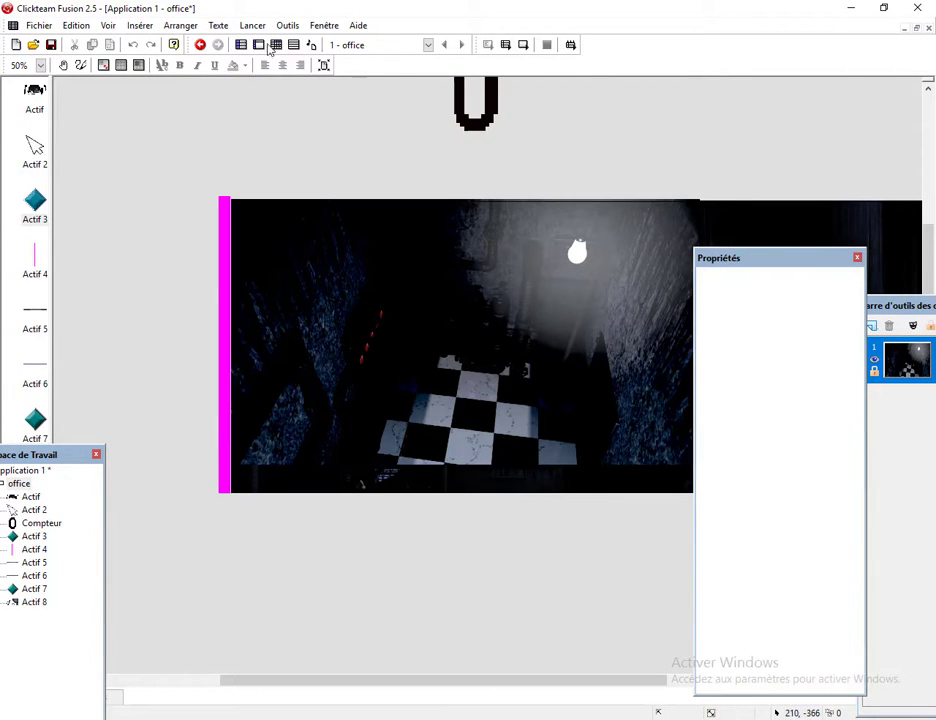
pyautogui.click(294, 45)
pyautogui.click(523, 45)
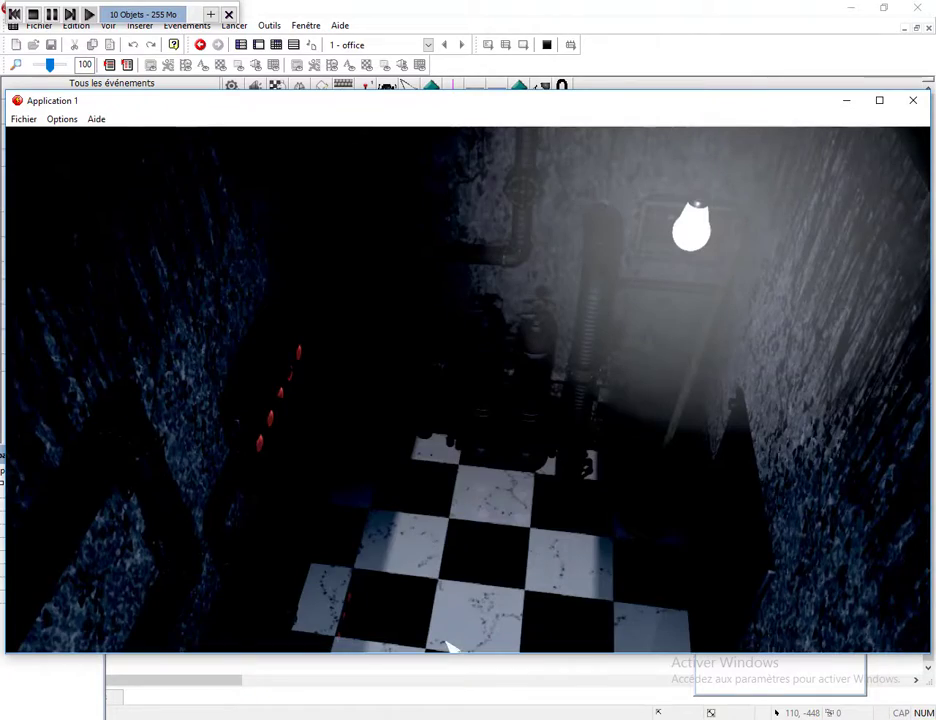
pyautogui.hotkey('alt', 'F4')
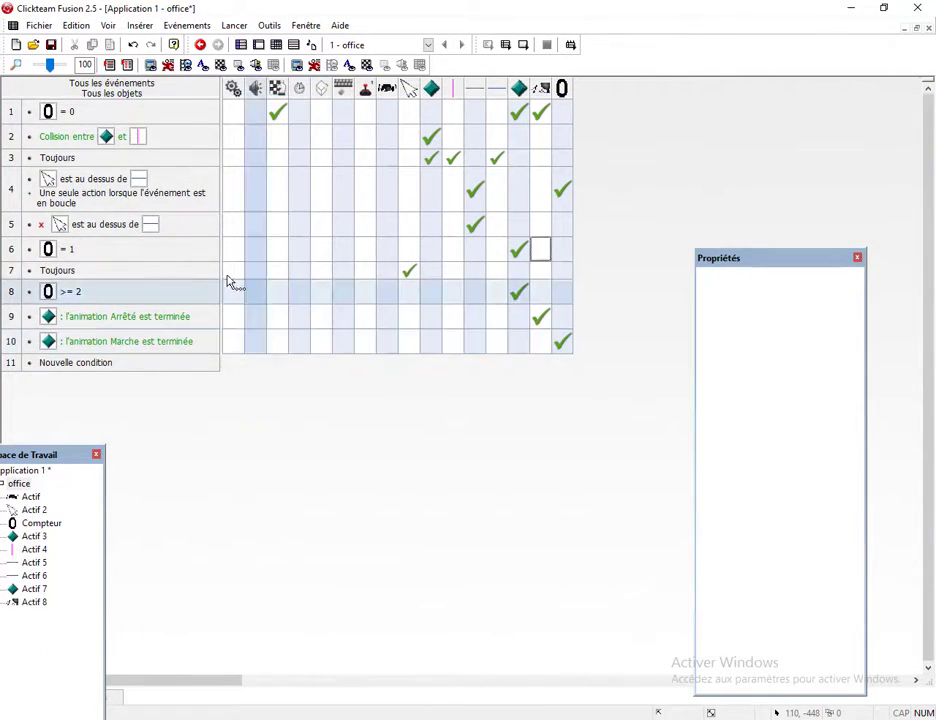
# Add a Rendre l'objet invisible action for Actif 8 to the counter >= 2 event.
pyautogui.moveTo(518, 296)
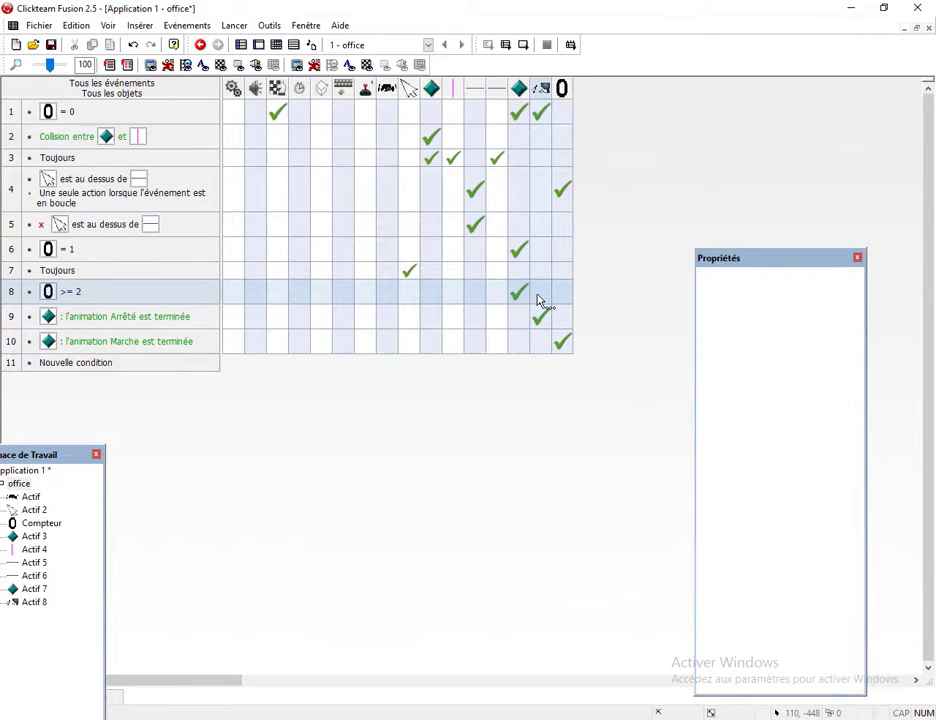
pyautogui.rightClick(538, 300)
pyautogui.moveTo(658, 378)
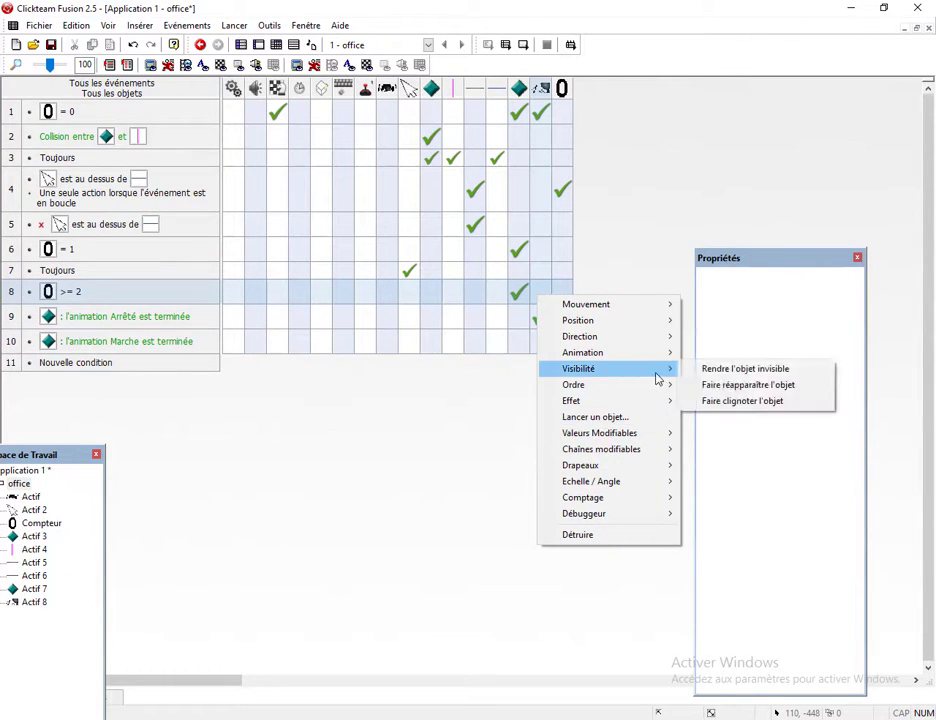
pyautogui.click(716, 370)
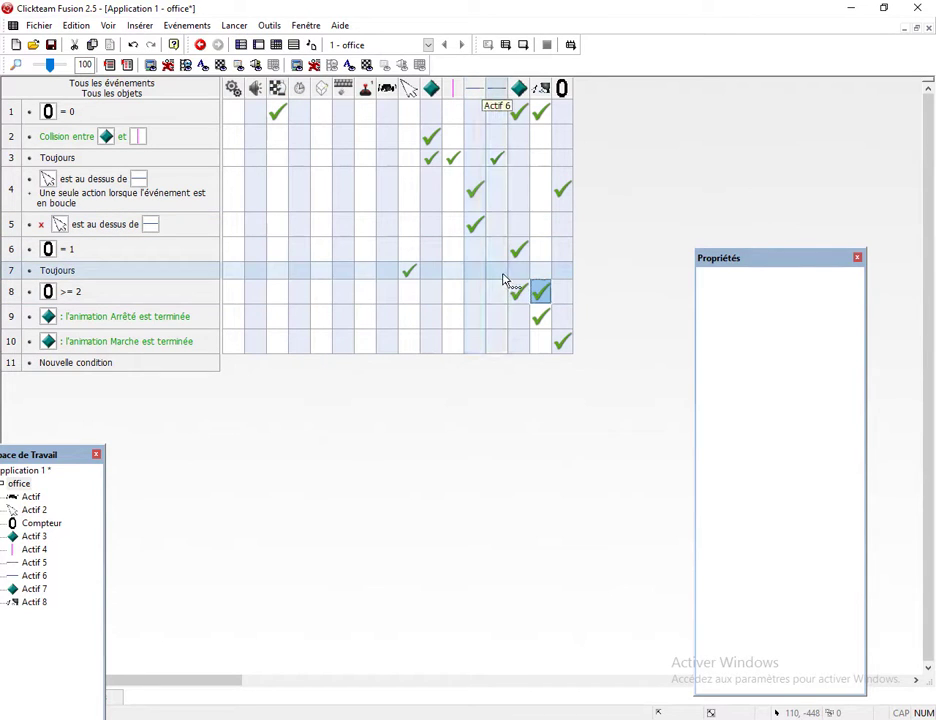
# Add a Passer devant action for the trigger bar Actif 5 to the Toujours event in row 7.
pyautogui.click(546, 277)
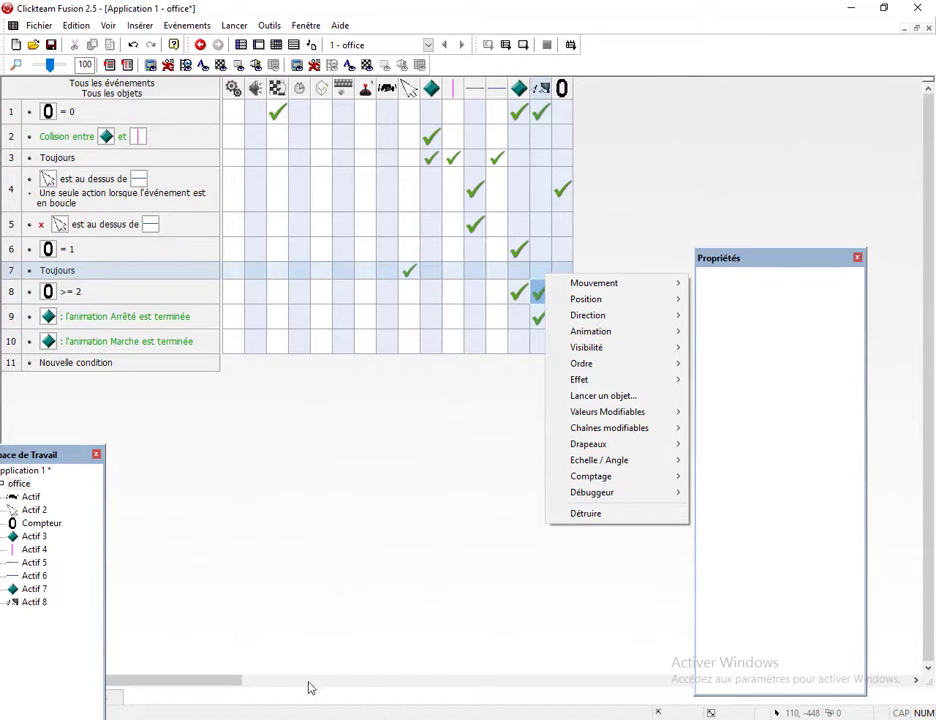
pyautogui.click(503, 410)
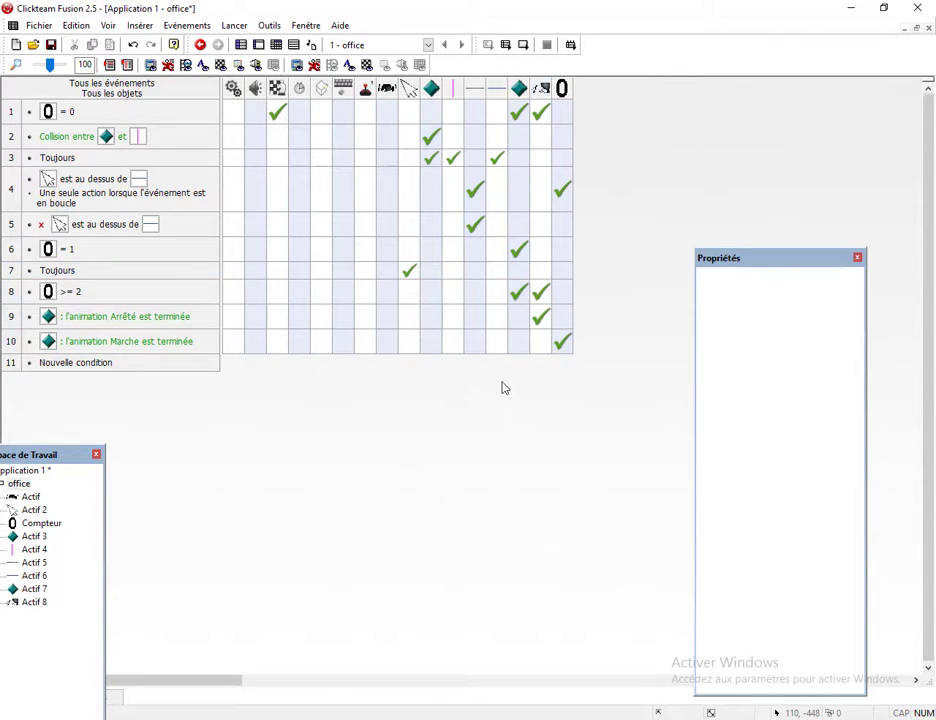
pyautogui.click(476, 278)
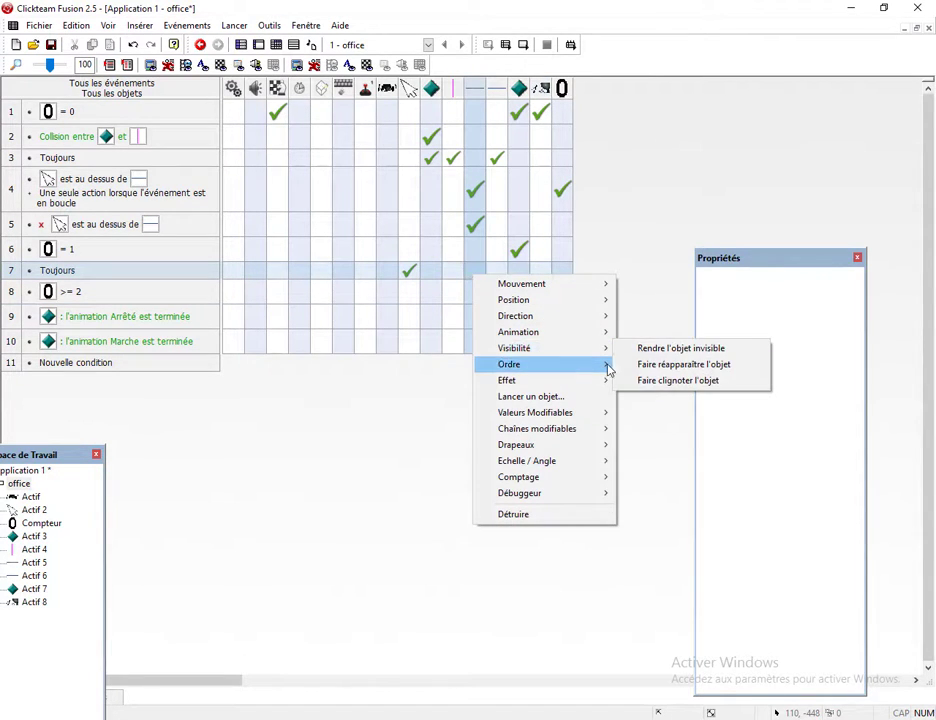
pyautogui.click(645, 366)
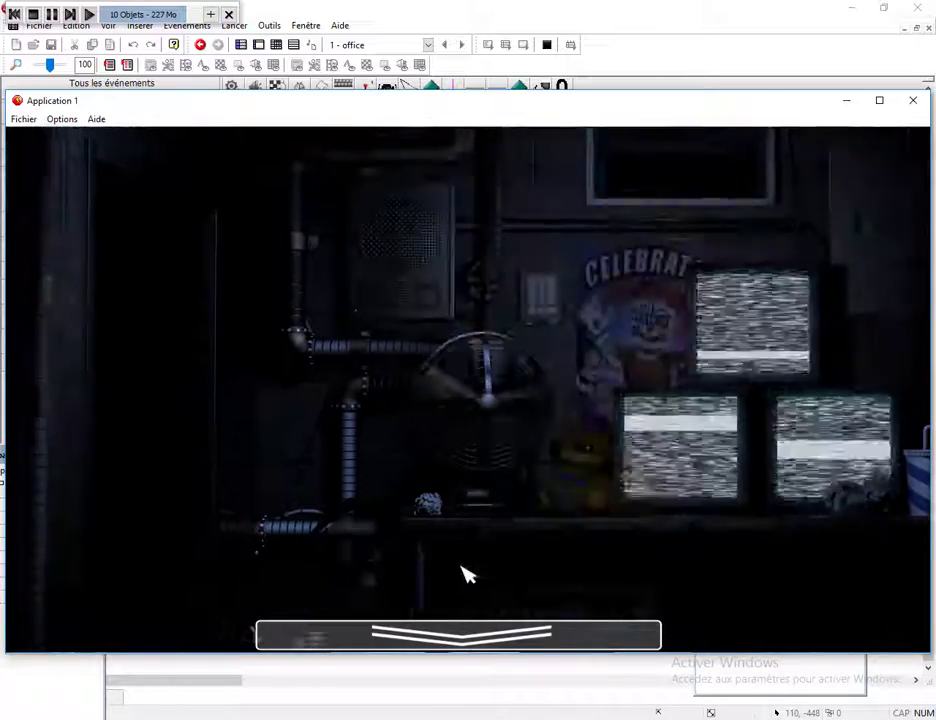
# Test-run the frame, raising and lowering the camera monitor repeatedly with the trigger bar, and close the run.
pyautogui.moveTo(460, 637)
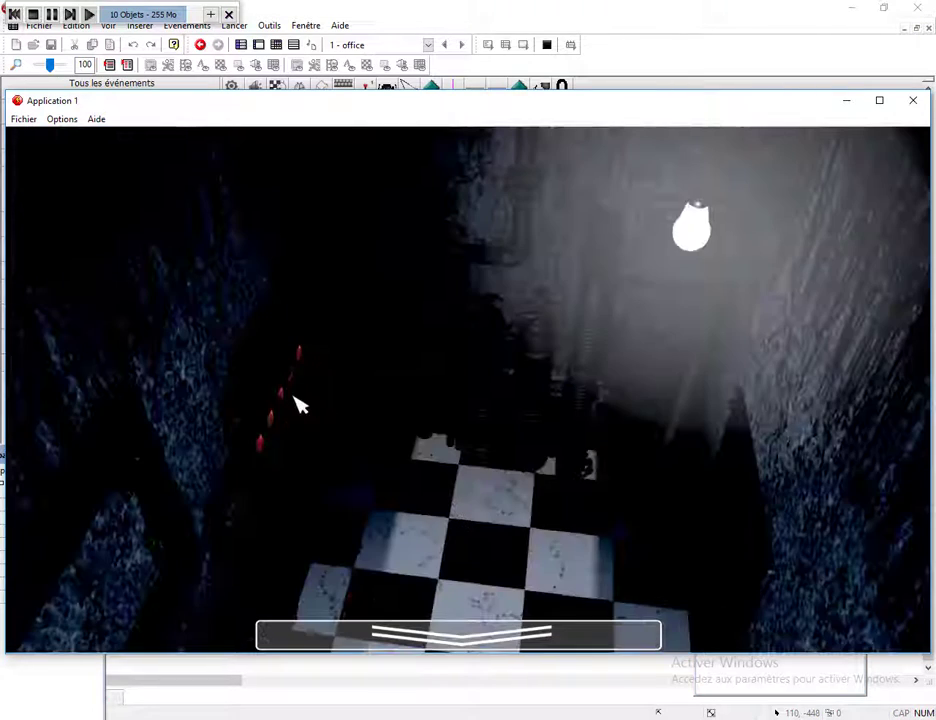
pyautogui.moveTo(385, 633)
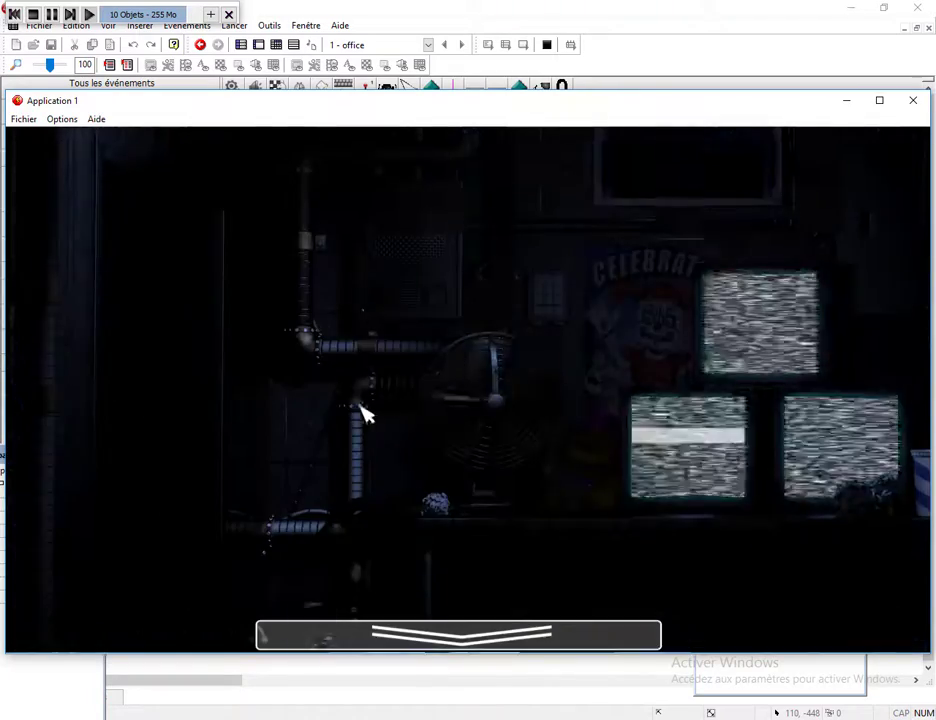
pyautogui.moveTo(325, 633)
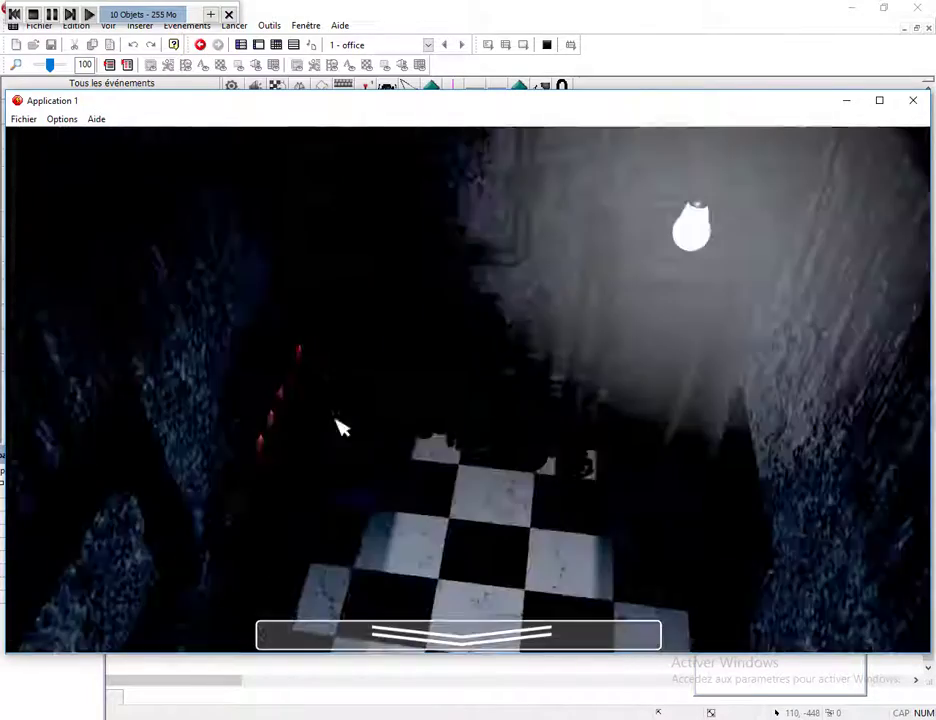
pyautogui.moveTo(512, 643)
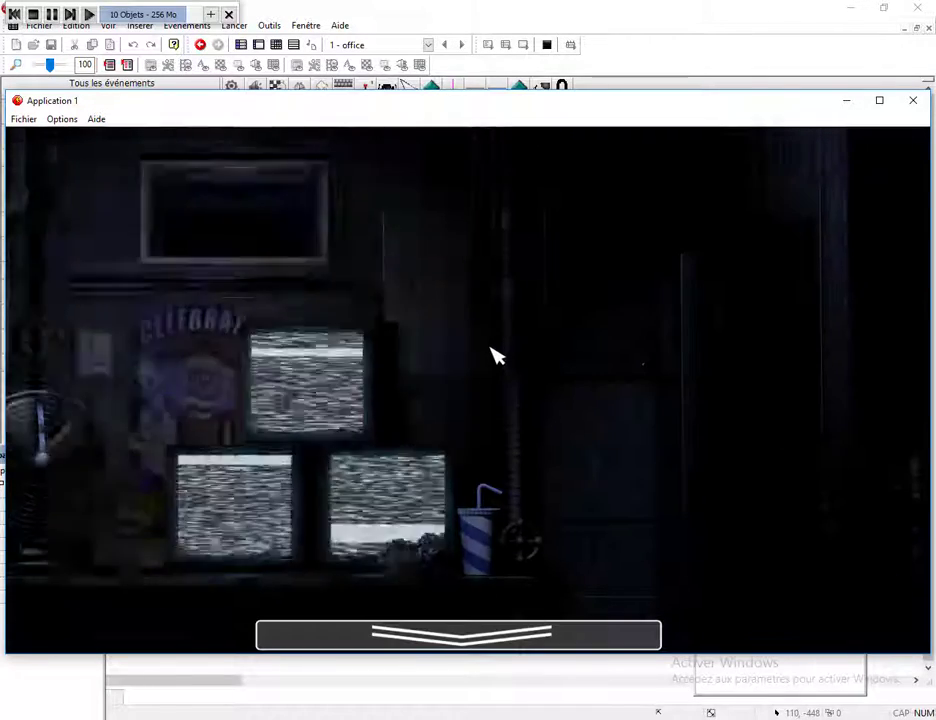
pyautogui.hotkey('alt', 'F4')
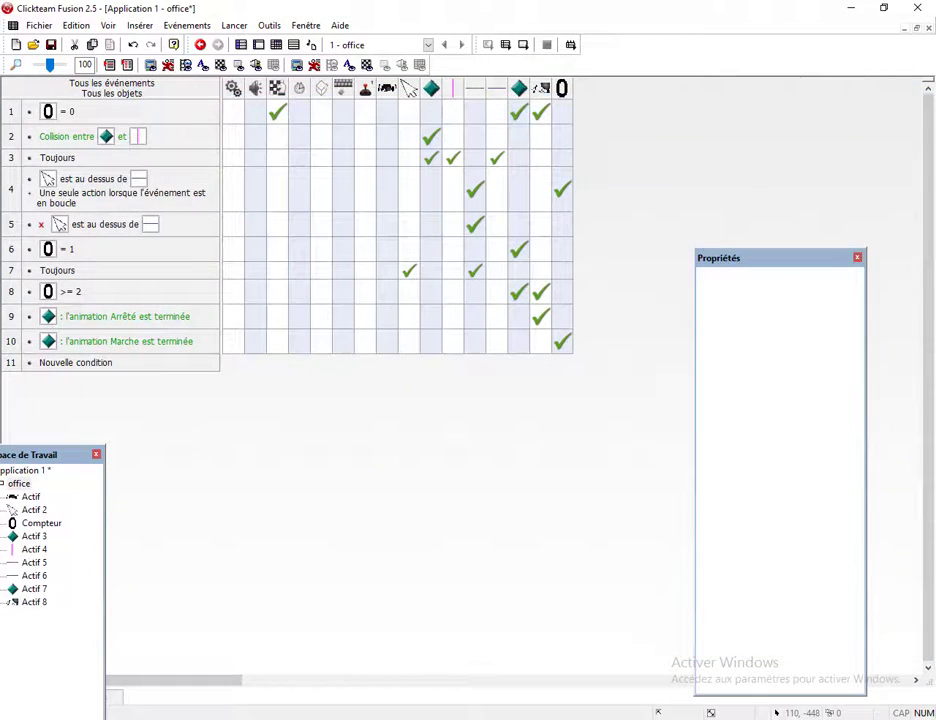